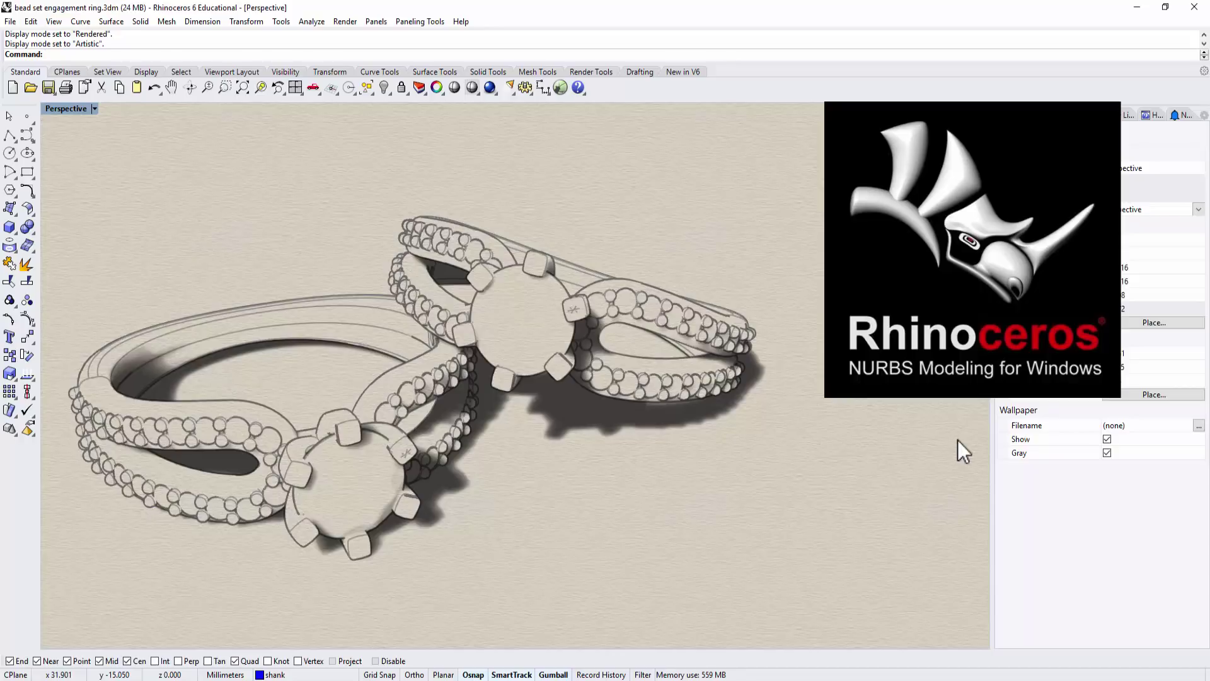
{"action": "mouse_move", "coordinate": [895, 449]}
{"action": "right_mouse_down"}
{"action": "mouse_move", "coordinate": [883, 416]}
{"action": "mouse_move", "coordinate": [887, 433]}
{"action": "right_mouse_up"}
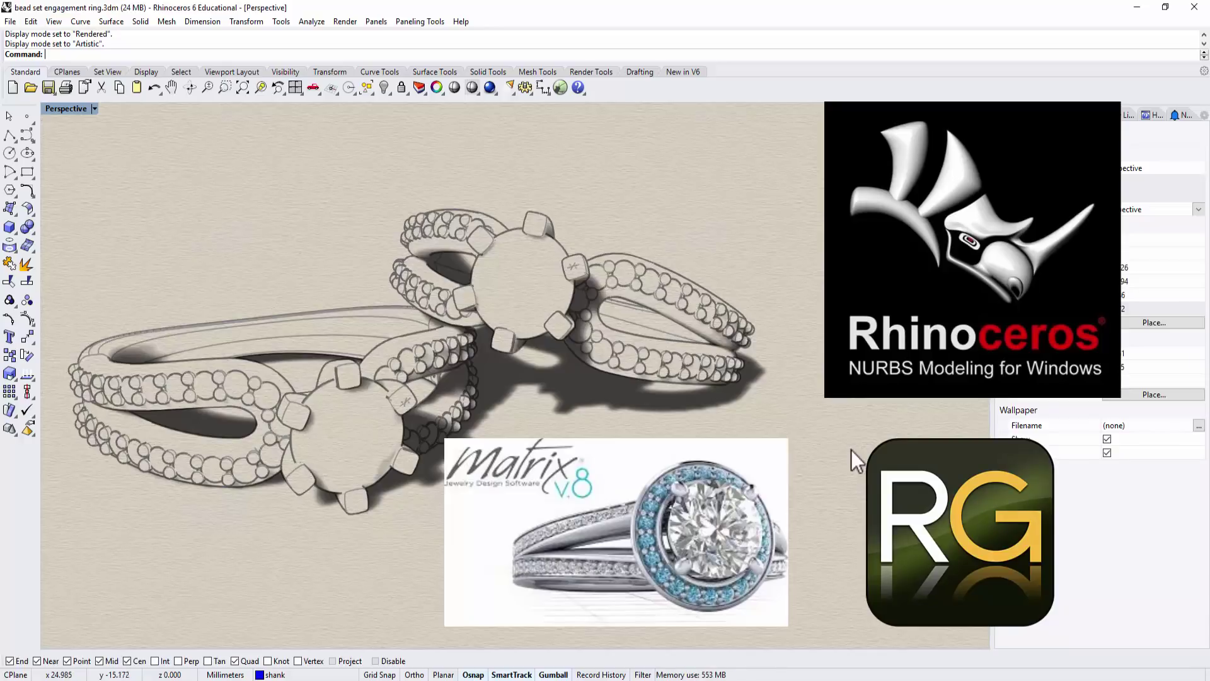
{"action": "right_click_drag", "start_coordinate": [851, 455], "coordinate": [914, 449]}
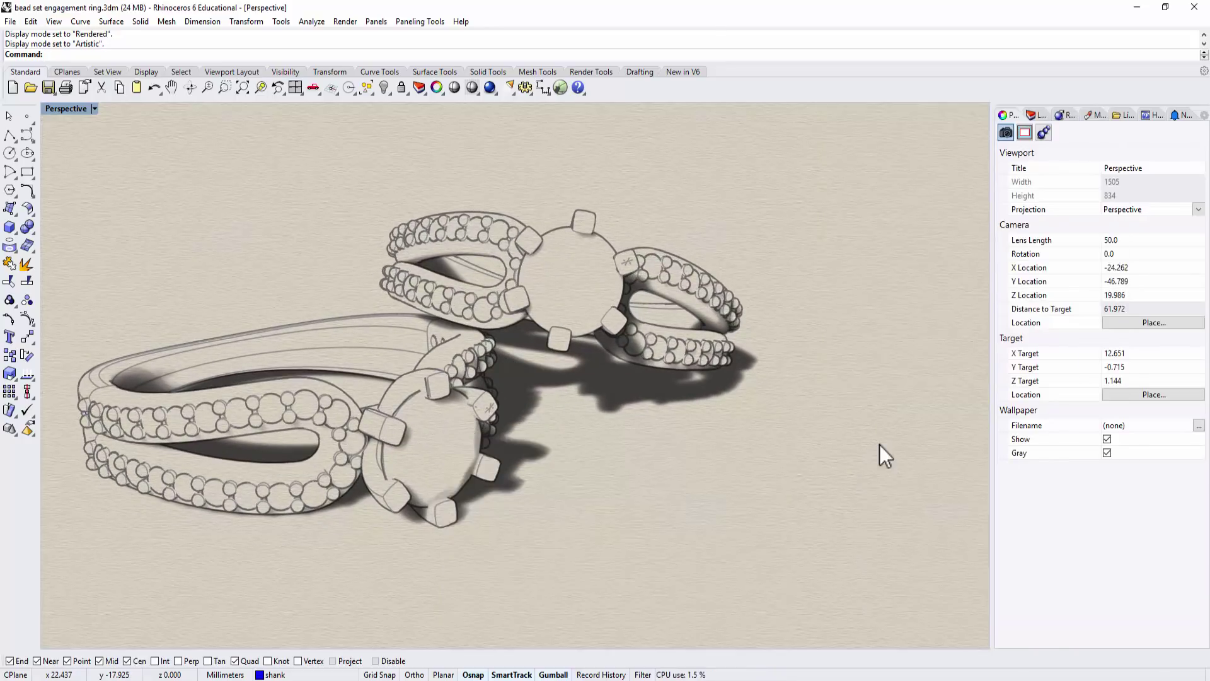
{"action": "right_click_drag", "start_coordinate": [879, 444], "coordinate": [869, 437]}
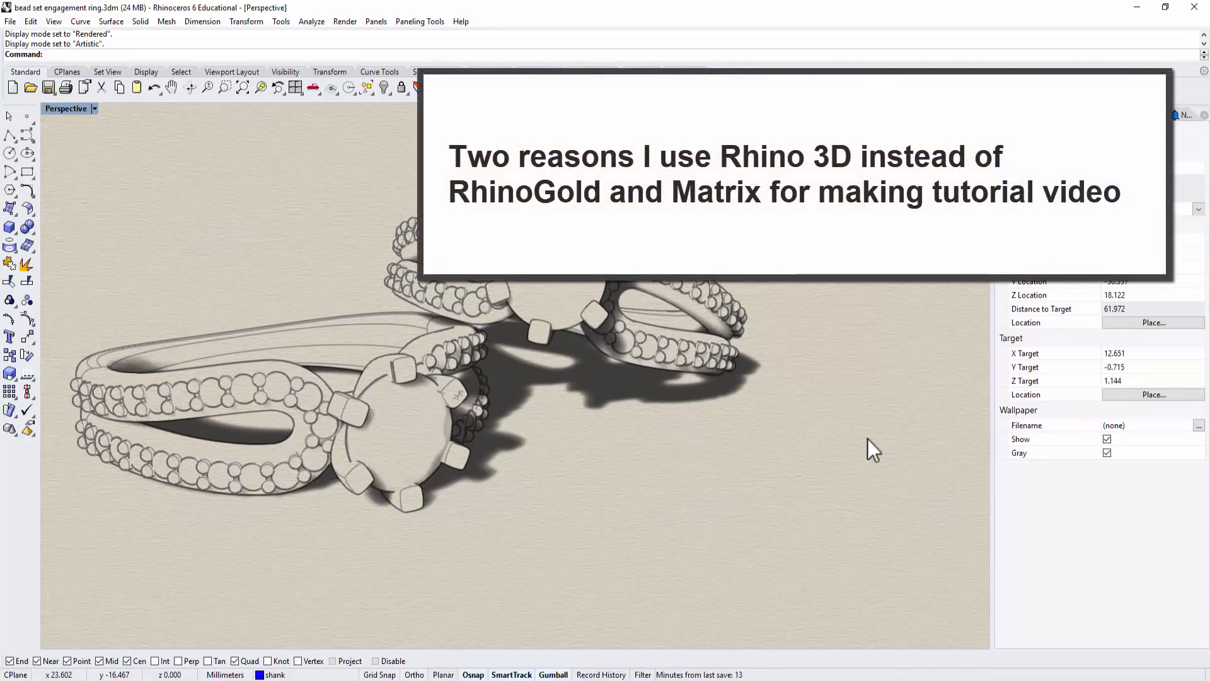
{"action": "right_click_drag", "start_coordinate": [867, 438], "coordinate": [852, 436]}
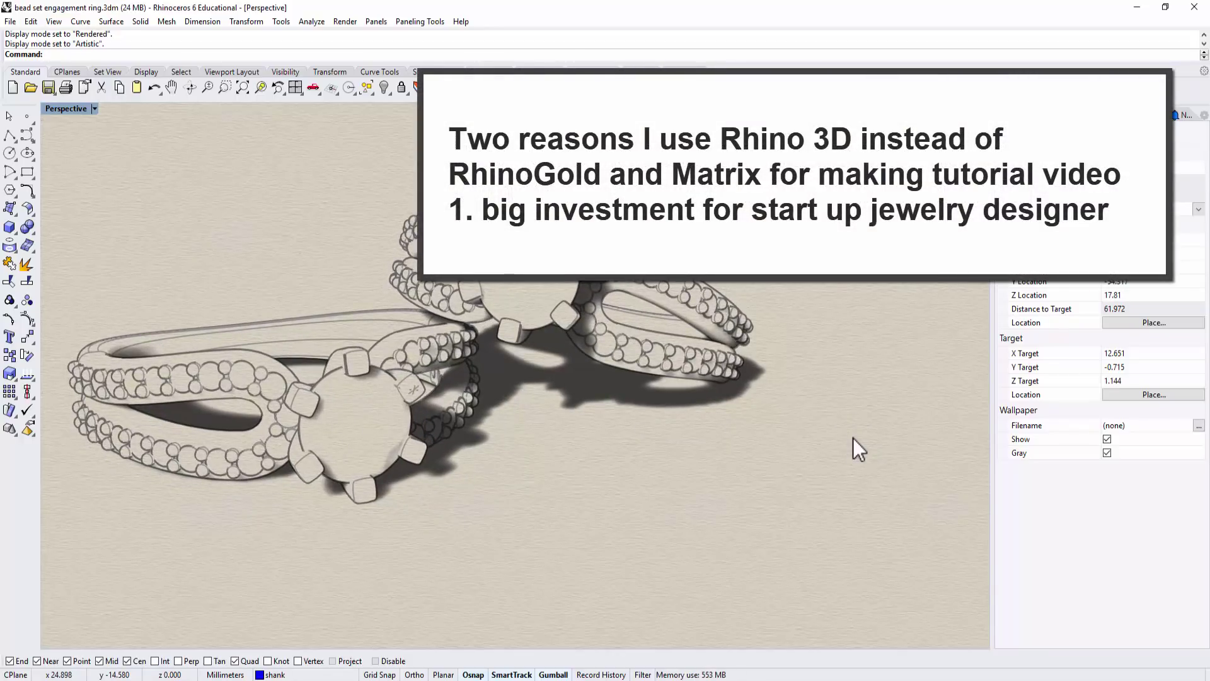
{"action": "right_click_drag", "start_coordinate": [853, 438], "coordinate": [858, 437]}
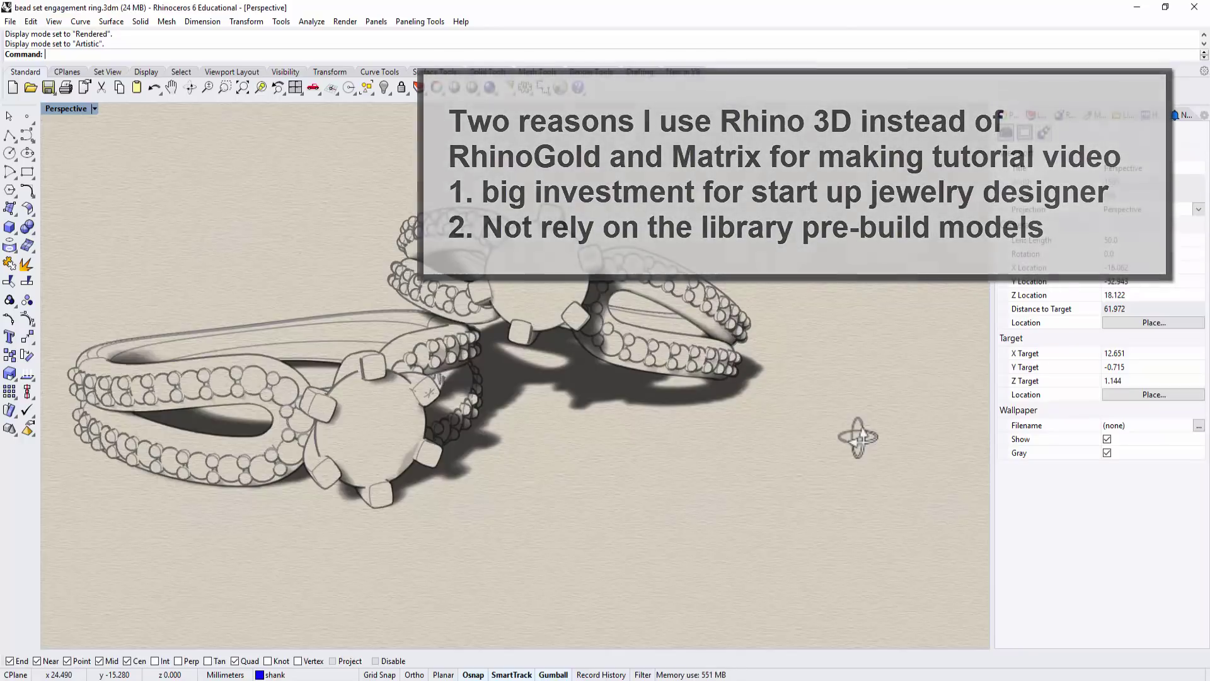
{"action": "right_click_drag", "start_coordinate": [843, 436], "coordinate": [877, 435]}
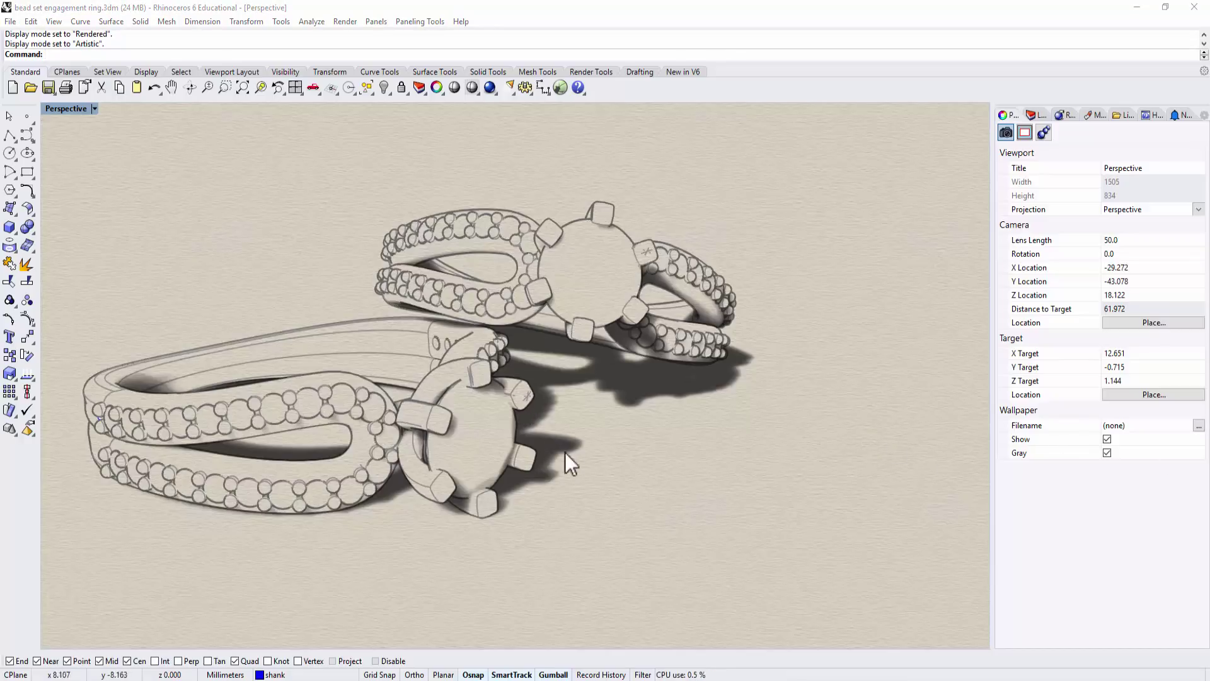
- Examine the engagement ring's prong head and the bead-set stones along its split shank from several angles
{"action": "right_click_drag", "start_coordinate": [565, 452], "coordinate": [580, 353]}
{"action": "scroll", "coordinate": [506, 394], "scroll_direction": "up", "scroll_amount": 2}
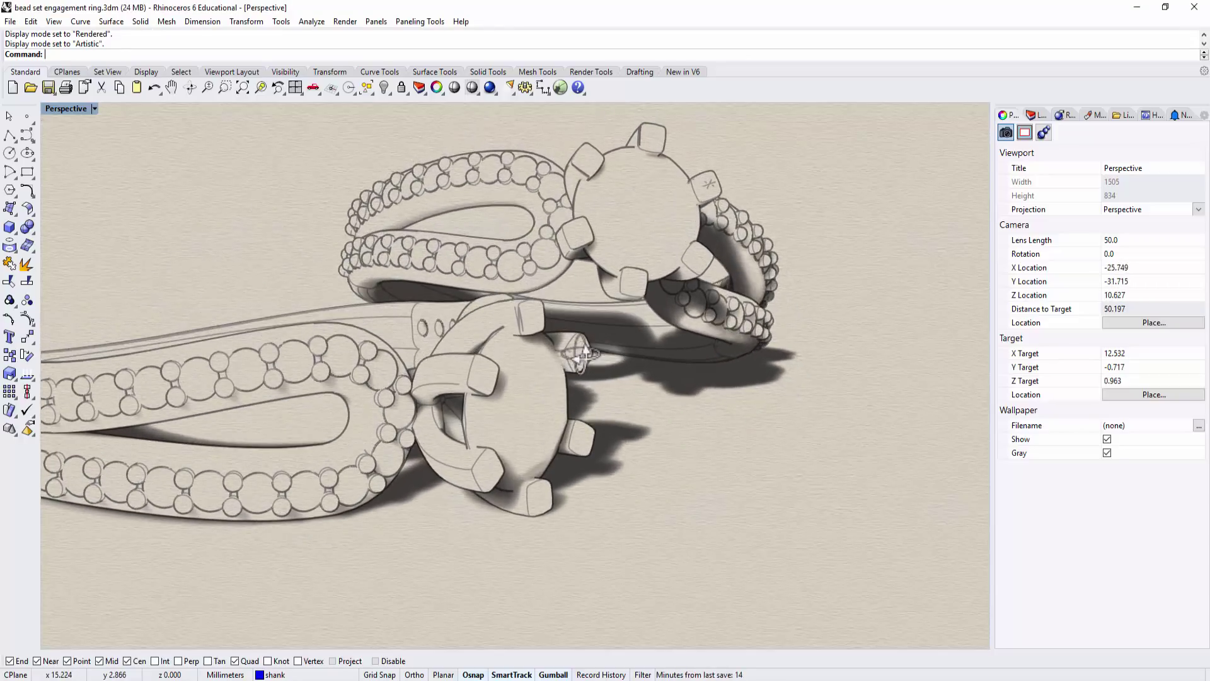
{"action": "left_click", "coordinate": [584, 362]}
{"action": "left_click", "coordinate": [617, 417]}
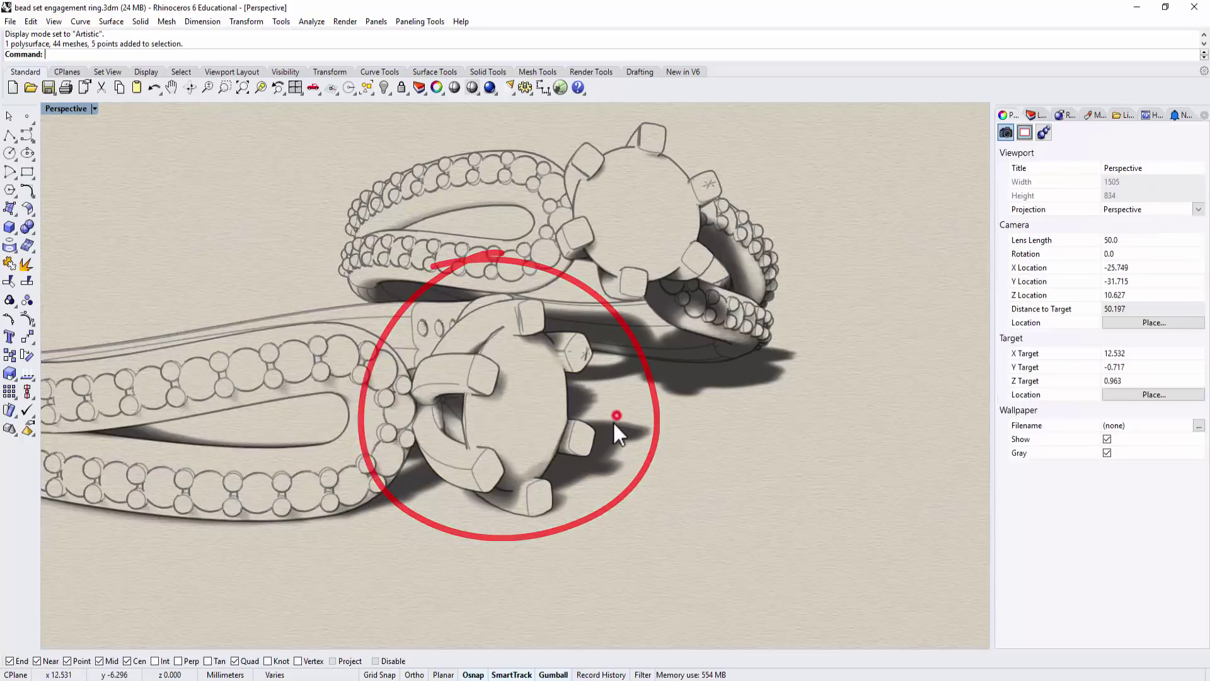
{"action": "scroll", "coordinate": [614, 423], "scroll_direction": "down", "scroll_amount": 2}
{"action": "right_click_drag", "start_coordinate": [615, 424], "coordinate": [567, 441]}
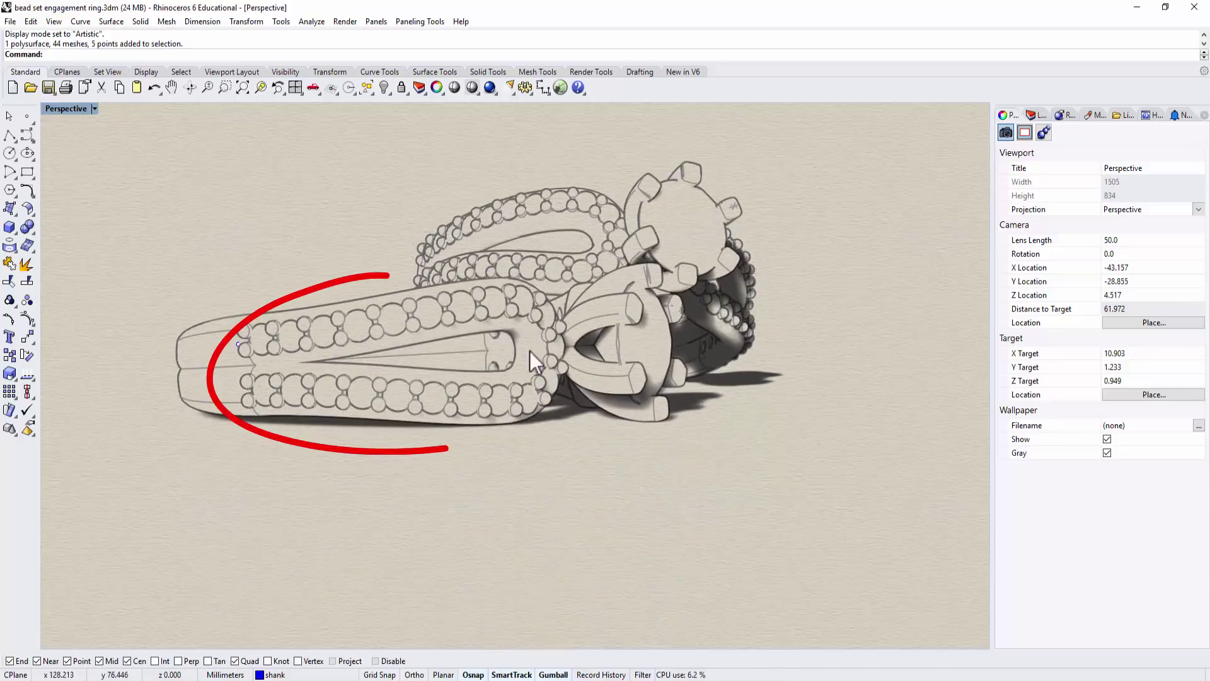
{"action": "mouse_move", "coordinate": [225, 376]}
{"action": "right_mouse_down"}
{"action": "mouse_move", "coordinate": [416, 464]}
{"action": "mouse_move", "coordinate": [399, 495]}
{"action": "mouse_move", "coordinate": [246, 448]}
{"action": "right_mouse_up"}
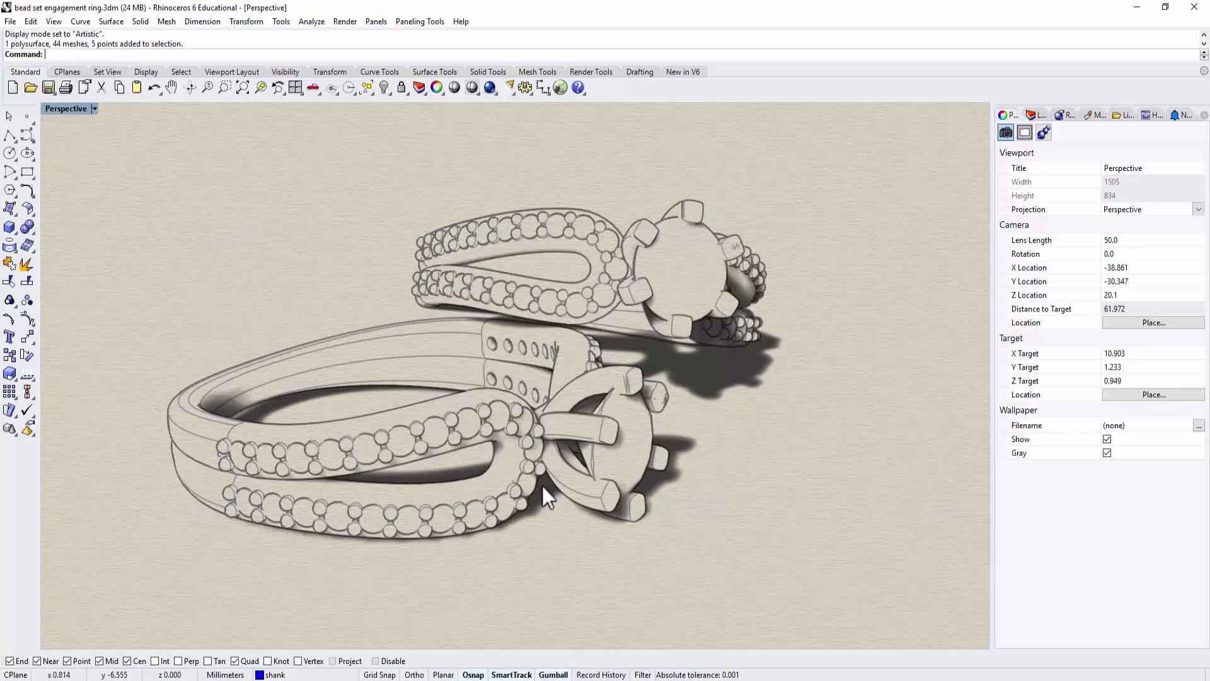
{"action": "right_click_drag", "start_coordinate": [542, 486], "coordinate": [200, 494]}
{"action": "scroll", "coordinate": [210, 482], "scroll_direction": "up", "scroll_amount": 2}
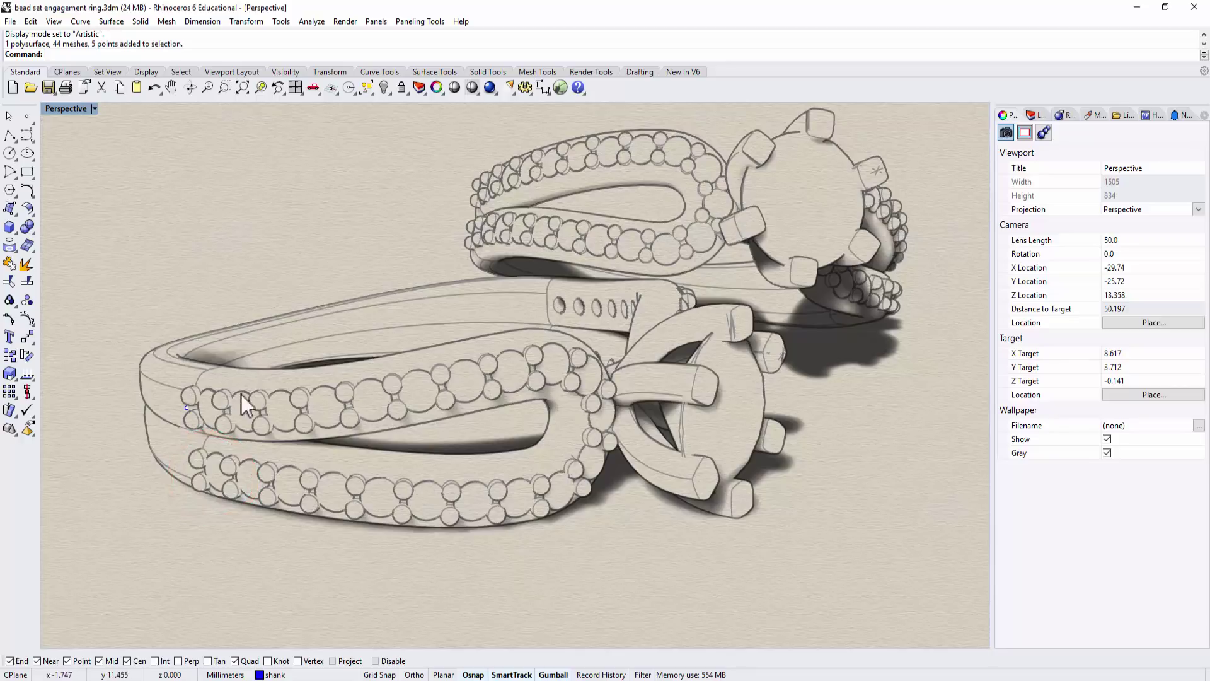
{"action": "scroll", "coordinate": [511, 369], "scroll_direction": "down", "scroll_amount": 3}
{"action": "right_click_drag", "start_coordinate": [659, 494], "coordinate": [654, 446]}
{"action": "scroll", "coordinate": [582, 432], "scroll_direction": "up", "scroll_amount": 3}
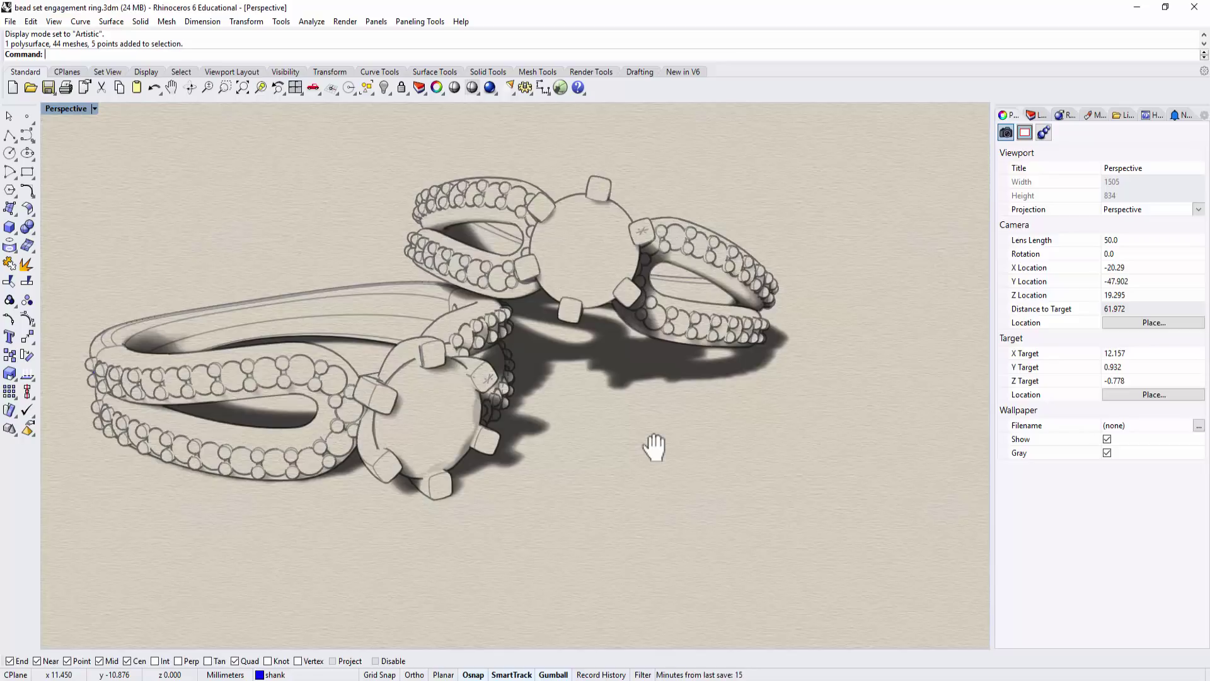
{"action": "mouse_move", "coordinate": [654, 446]}
{"action": "right_mouse_down"}
{"action": "mouse_move", "coordinate": [843, 413]}
{"action": "mouse_move", "coordinate": [807, 398]}
{"action": "mouse_move", "coordinate": [839, 454]}
{"action": "right_mouse_up"}
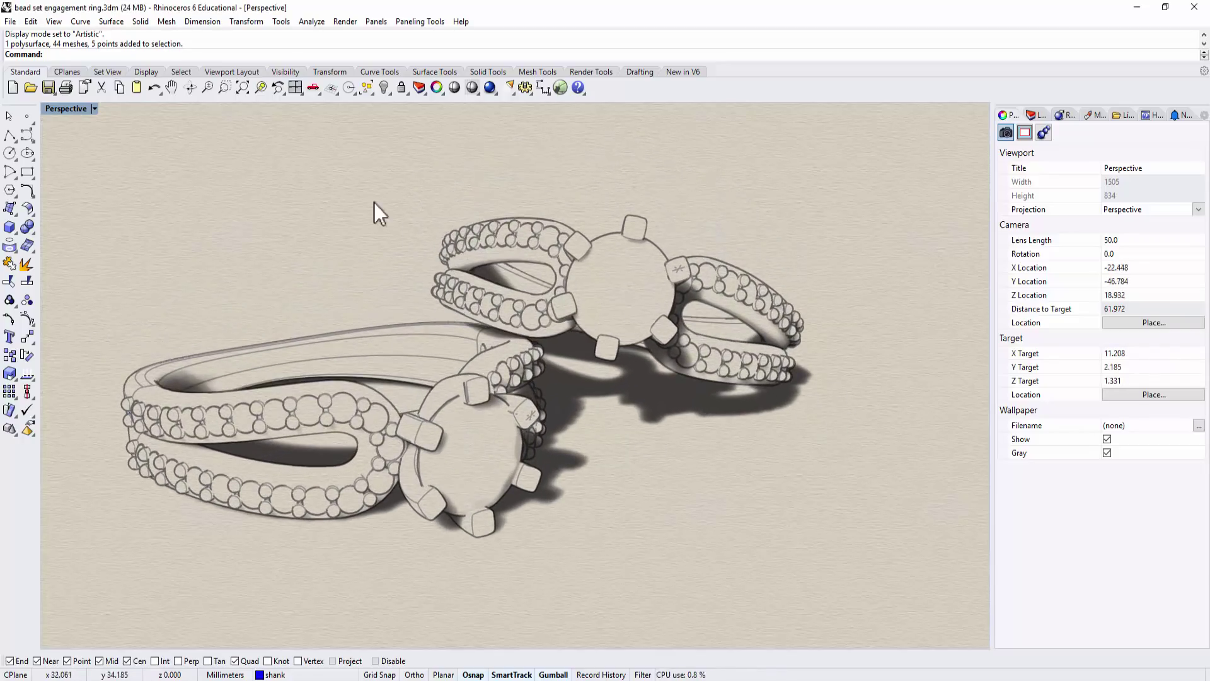
- Switch the Perspective viewport to the Ghosted display mode
{"action": "left_click", "coordinate": [94, 108]}
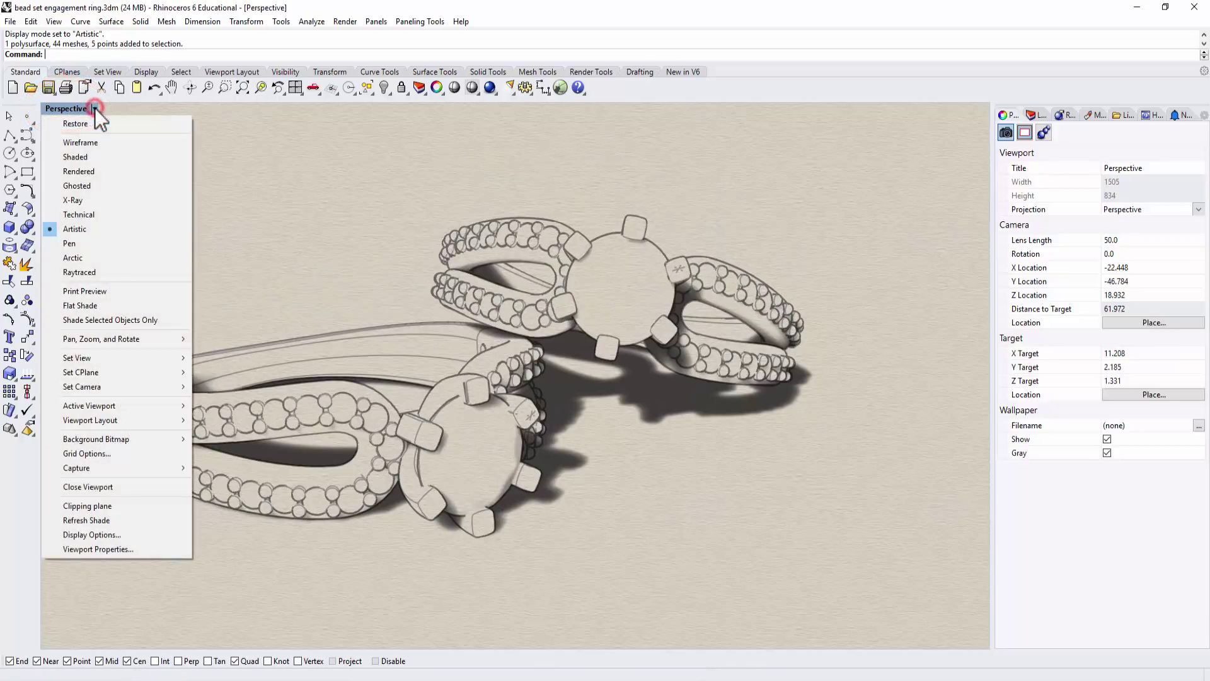
{"action": "left_click", "coordinate": [101, 184]}
{"action": "right_click_drag", "start_coordinate": [506, 297], "coordinate": [627, 343]}
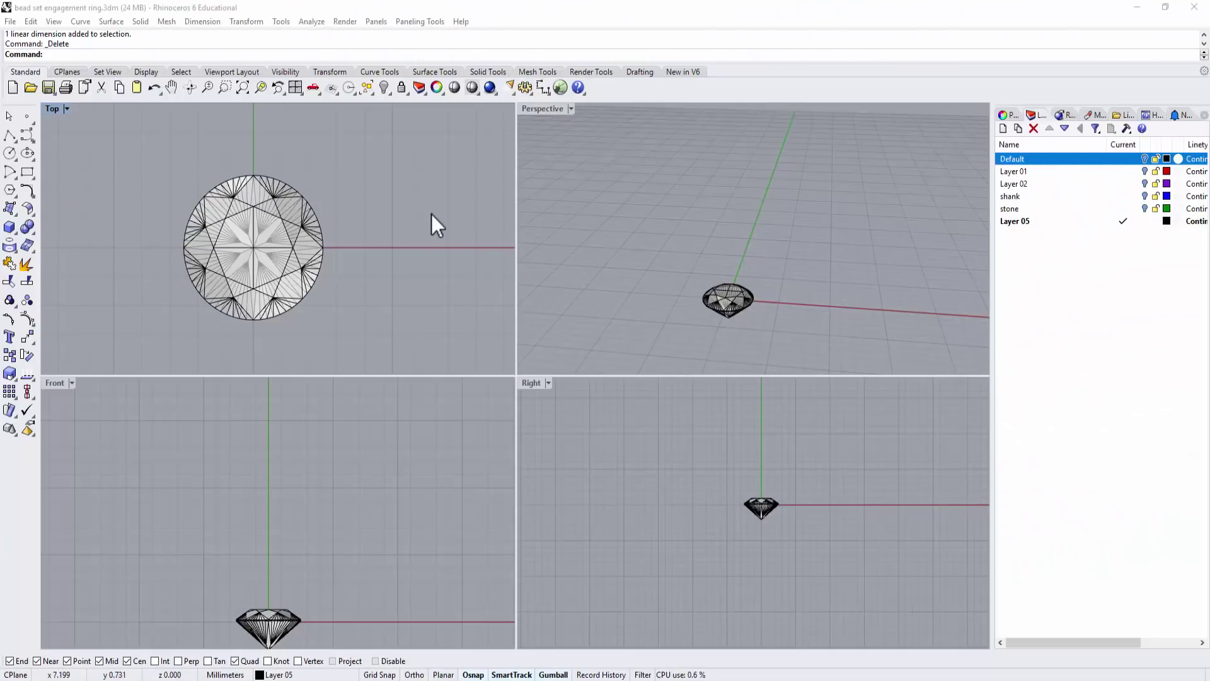
{"action": "right_click_drag", "start_coordinate": [343, 214], "coordinate": [473, 303]}
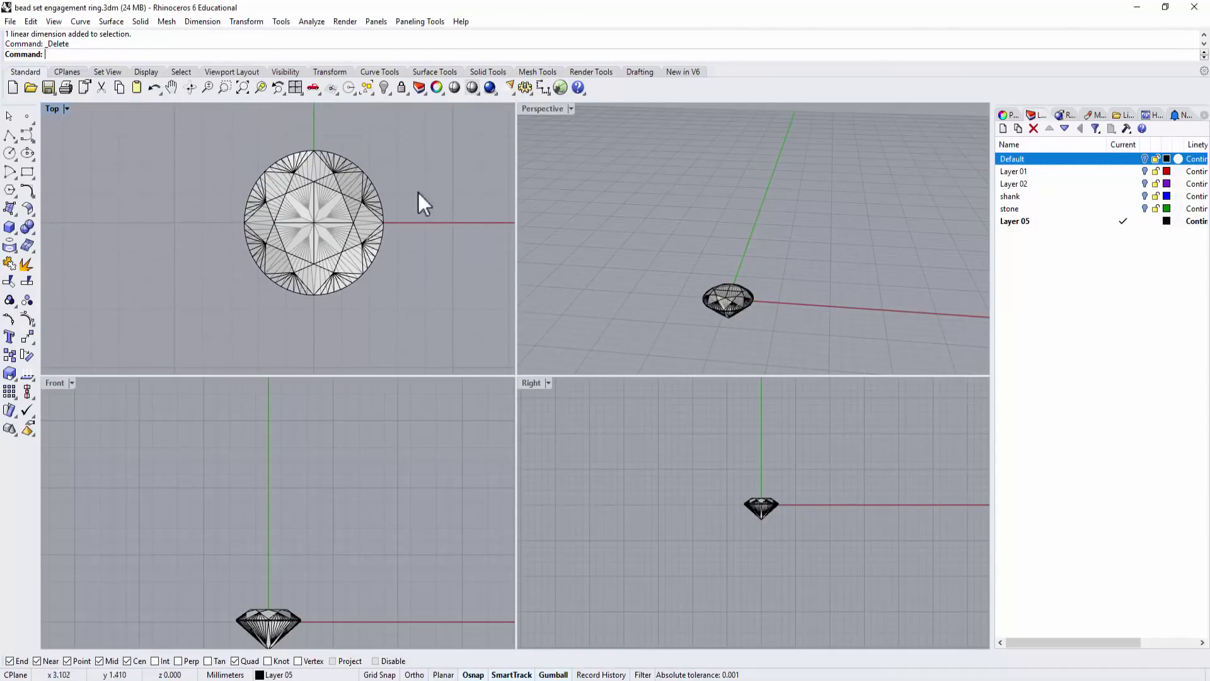
{"action": "right_click_drag", "start_coordinate": [418, 194], "coordinate": [407, 245]}
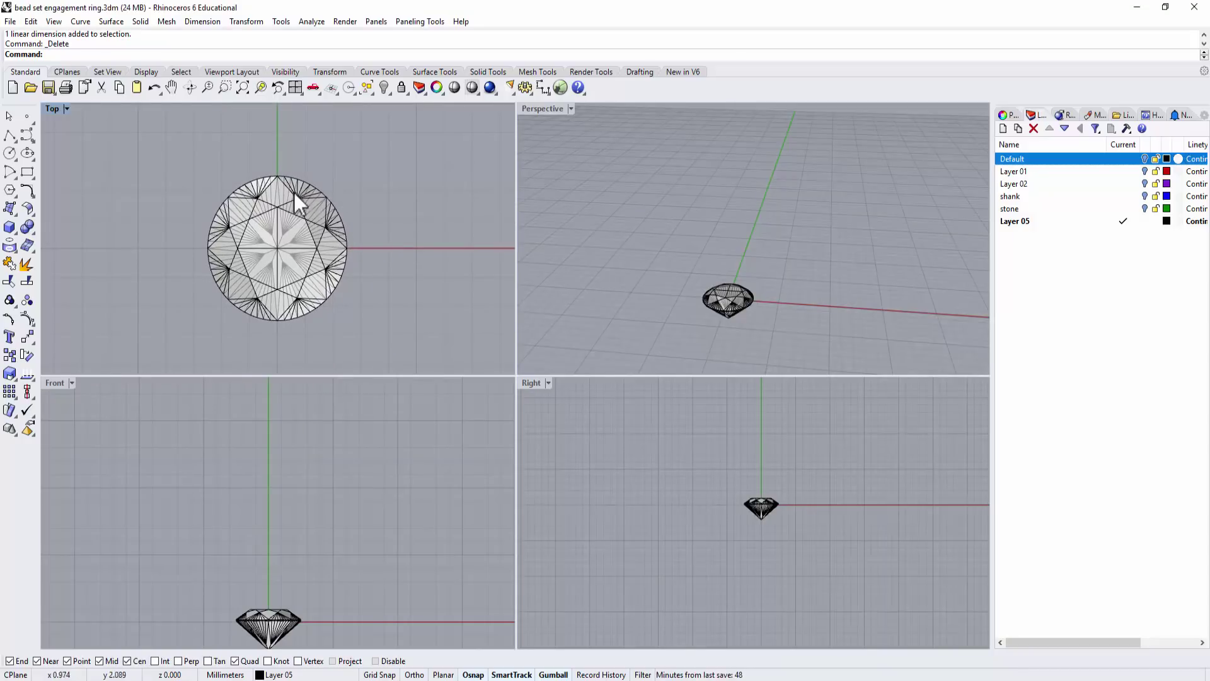
{"action": "left_click", "coordinate": [315, 289]}
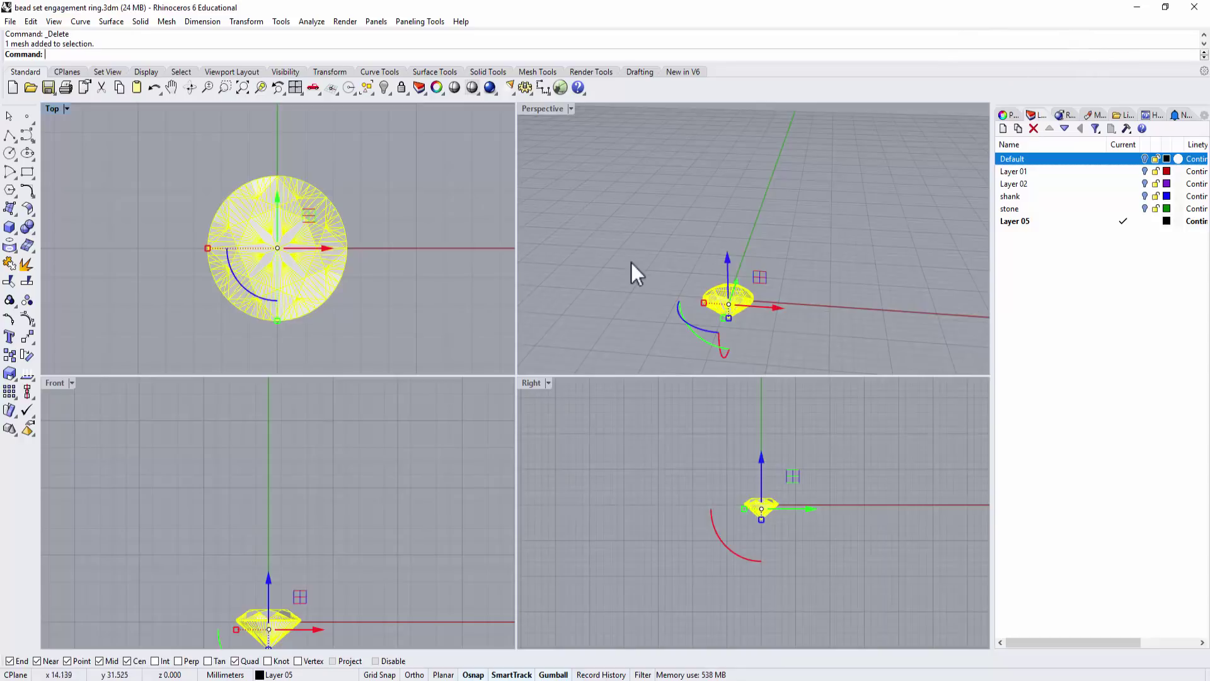
{"action": "left_click", "coordinate": [379, 278]}
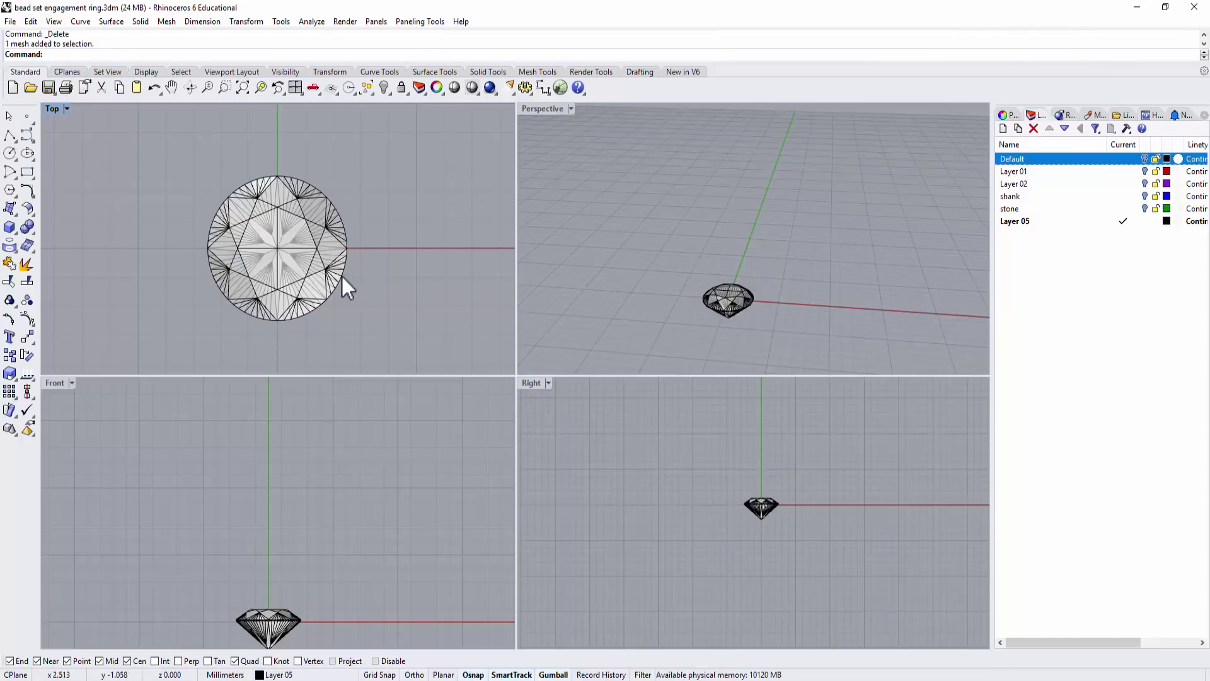
{"action": "right_click_drag", "start_coordinate": [320, 298], "coordinate": [350, 285]}
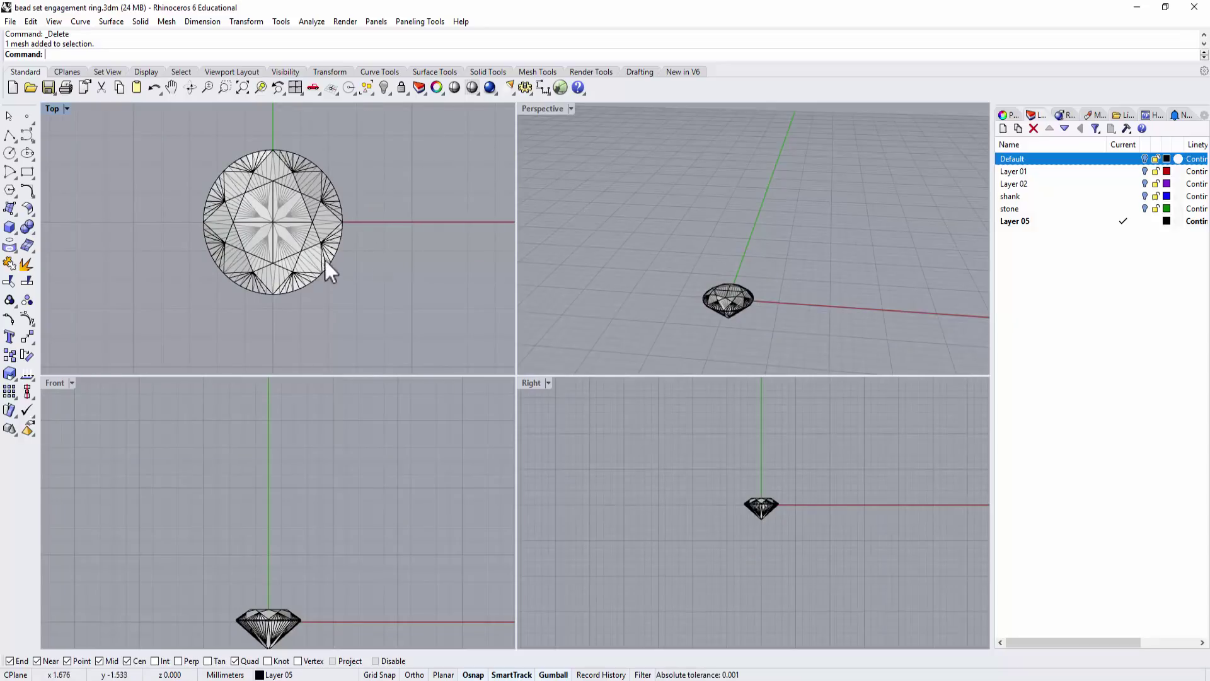
{"action": "right_click_drag", "start_coordinate": [330, 265], "coordinate": [288, 283]}
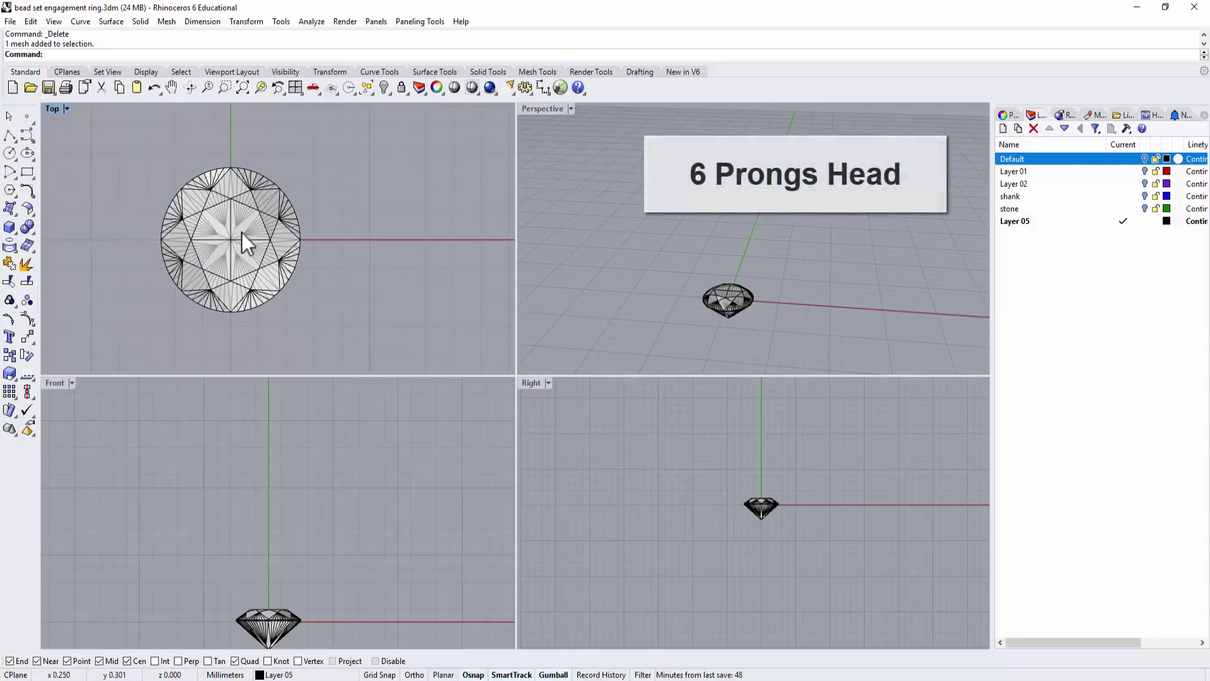
{"action": "left_click", "coordinate": [26, 173]}
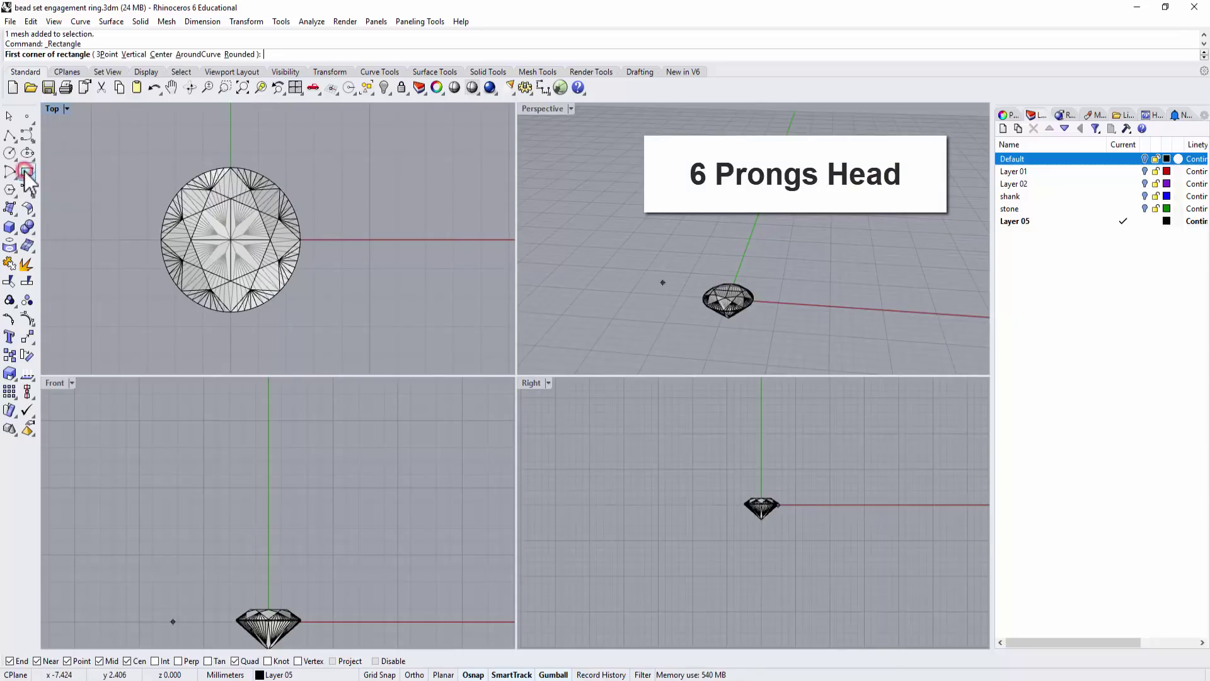
{"action": "left_click", "coordinate": [33, 176]}
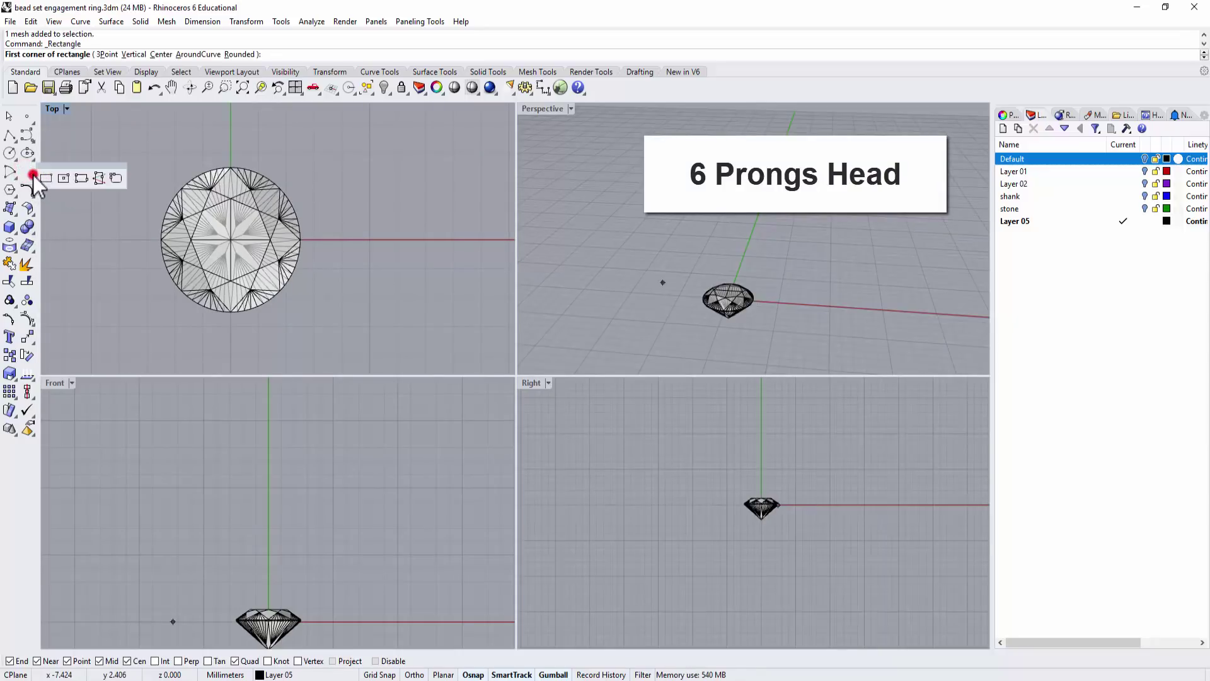
{"action": "left_click", "coordinate": [116, 176]}
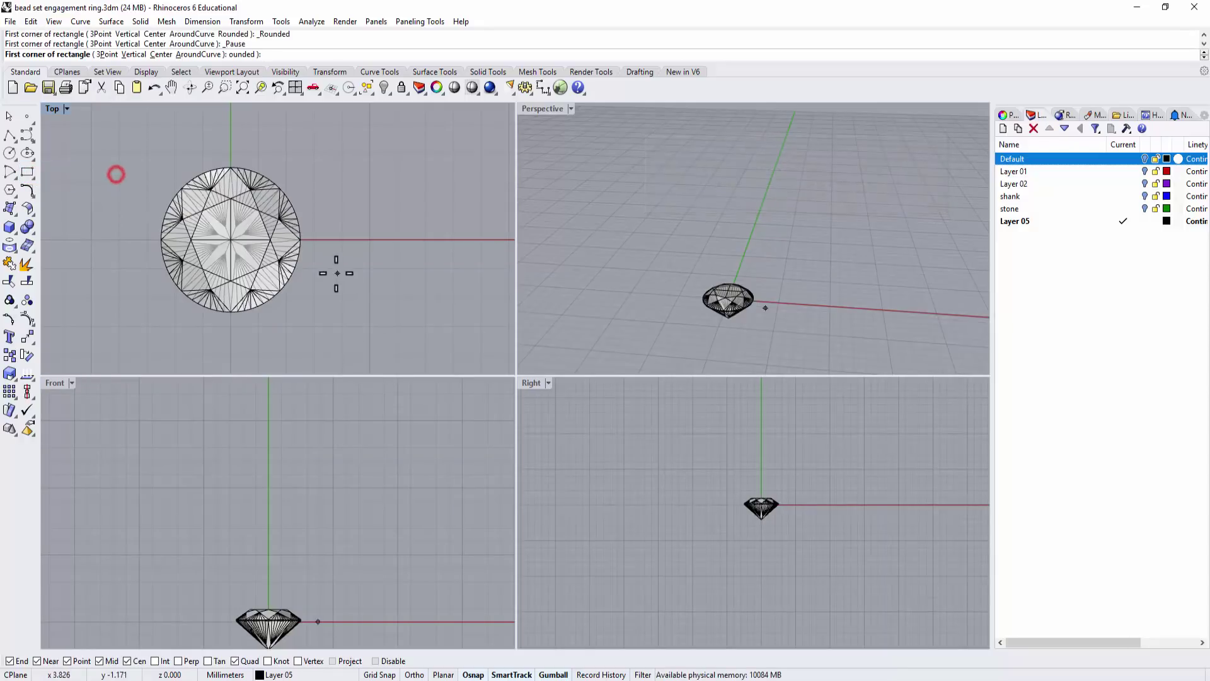
{"action": "scroll", "coordinate": [299, 240], "scroll_direction": "up", "scroll_amount": 3}
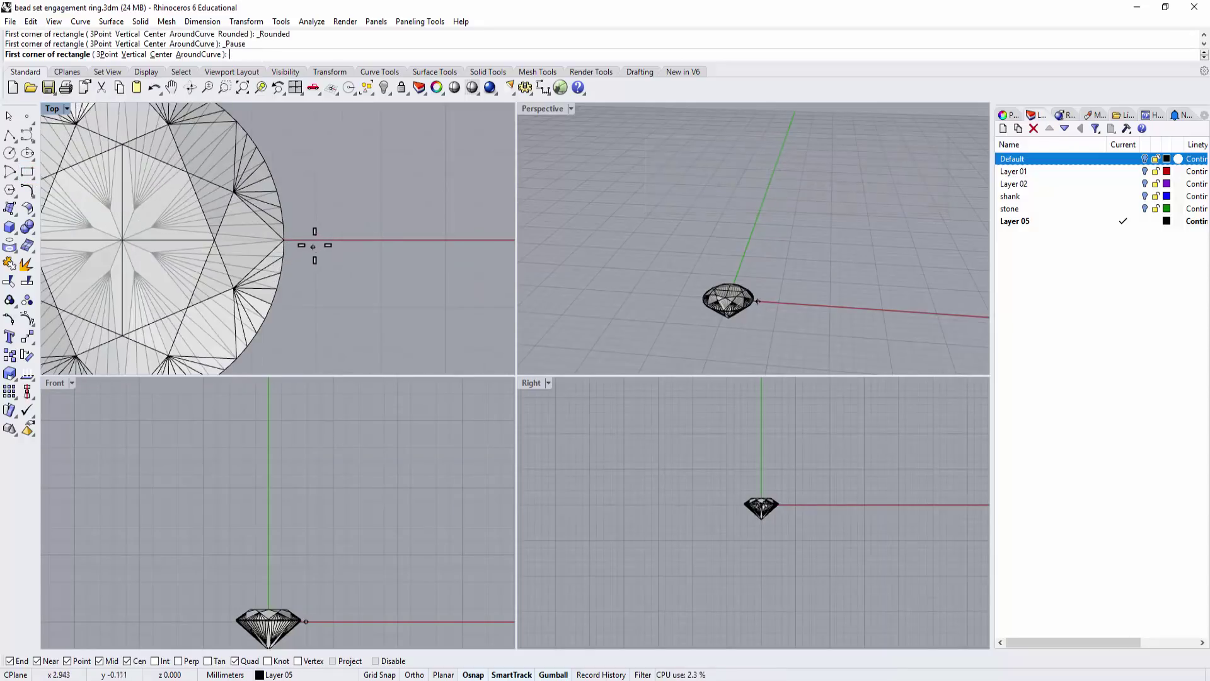
{"action": "left_click", "coordinate": [379, 674]}
{"action": "left_click", "coordinate": [316, 239]}
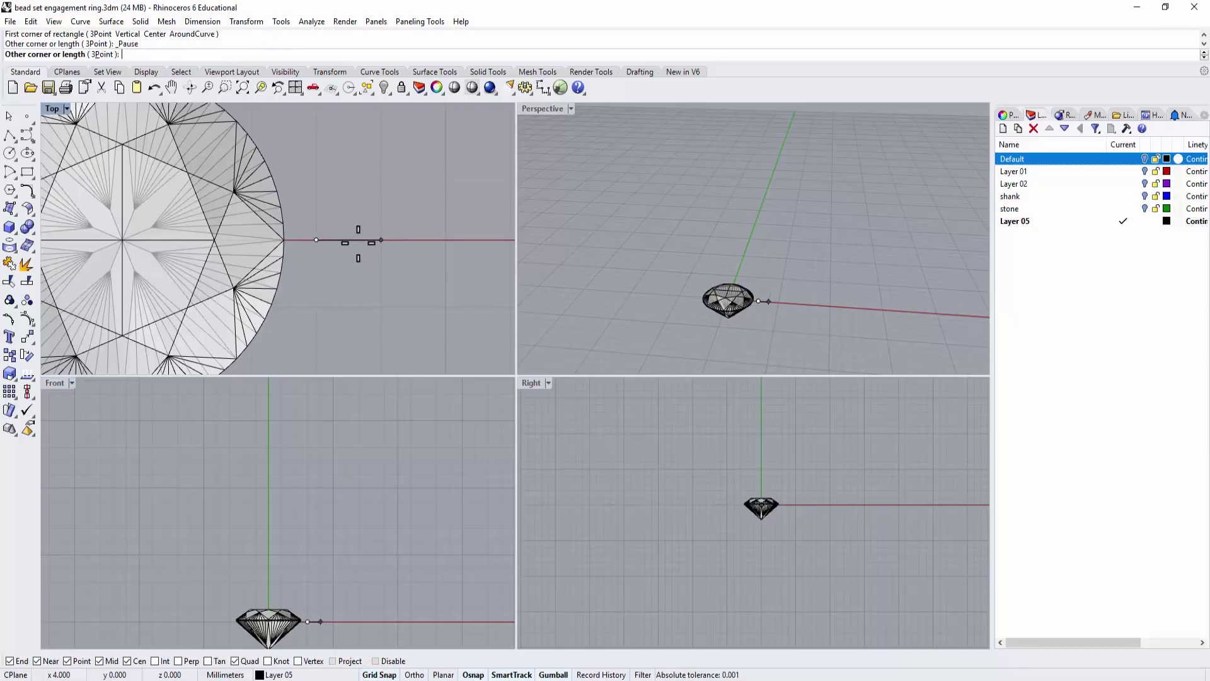
{"action": "key", "text": "Escape"}
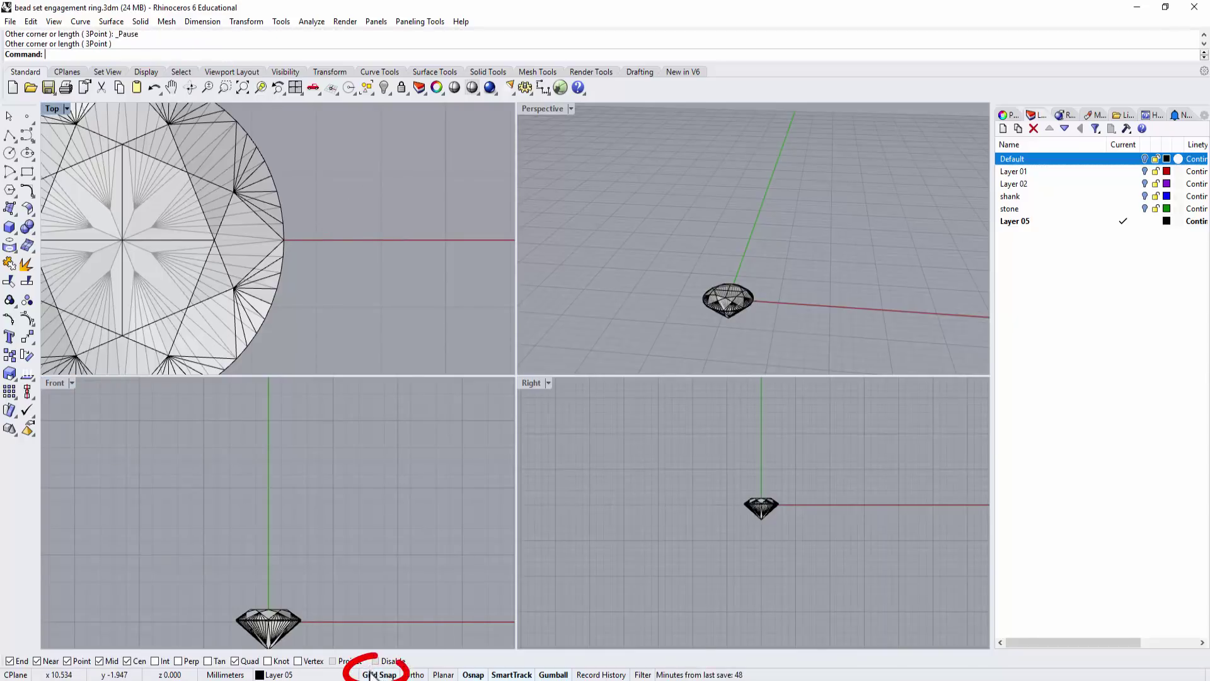
- Draw a centre-based rounded rectangle 1 mm by 1 mm on the x-axis beside the stone's girdle in the Top view, with Grid Snap off
{"action": "right_click", "coordinate": [350, 254]}
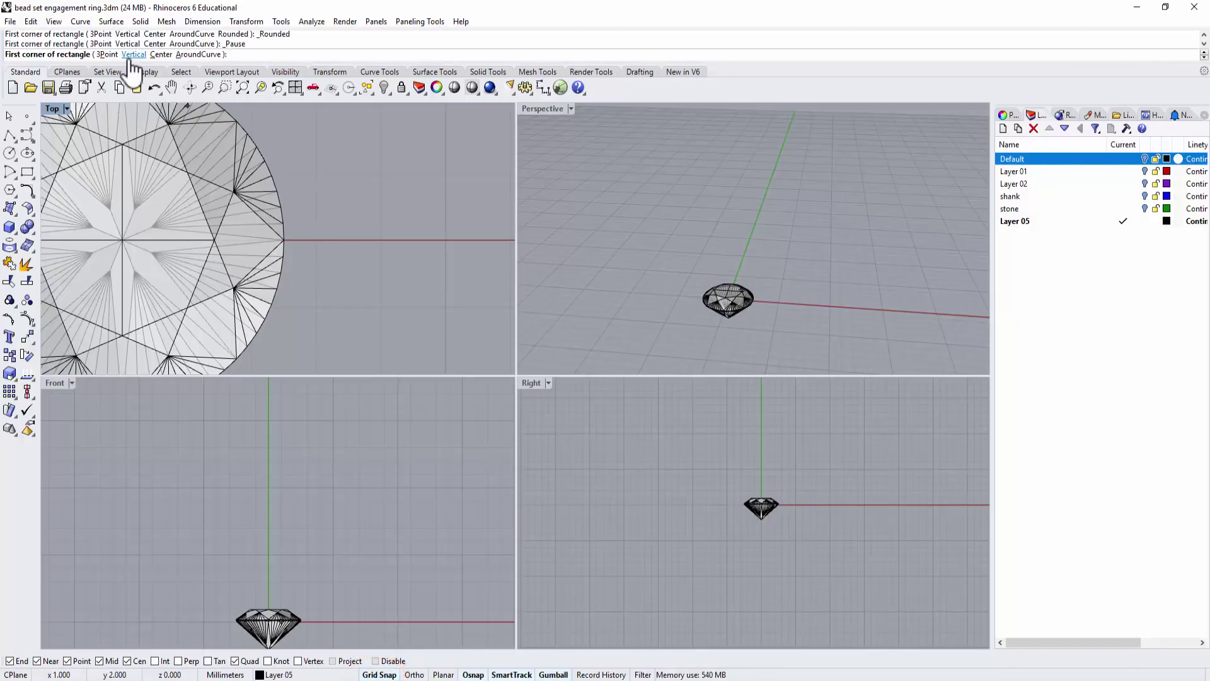
{"action": "left_click", "coordinate": [158, 54]}
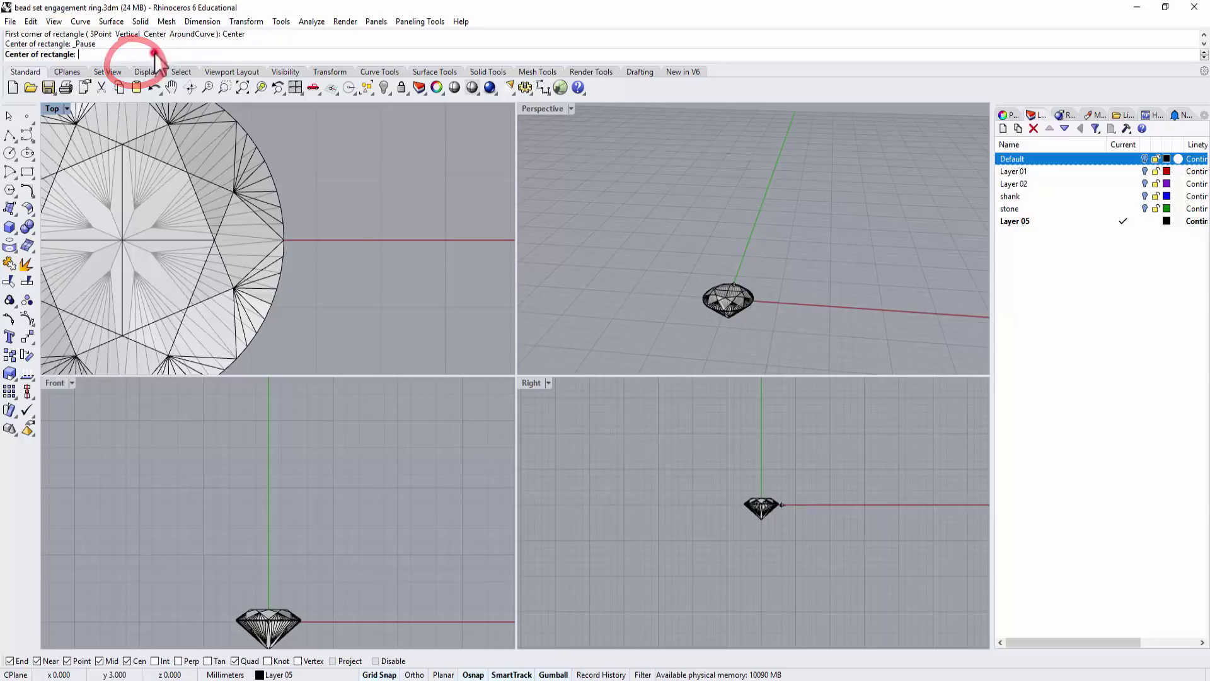
{"action": "left_click", "coordinate": [318, 232]}
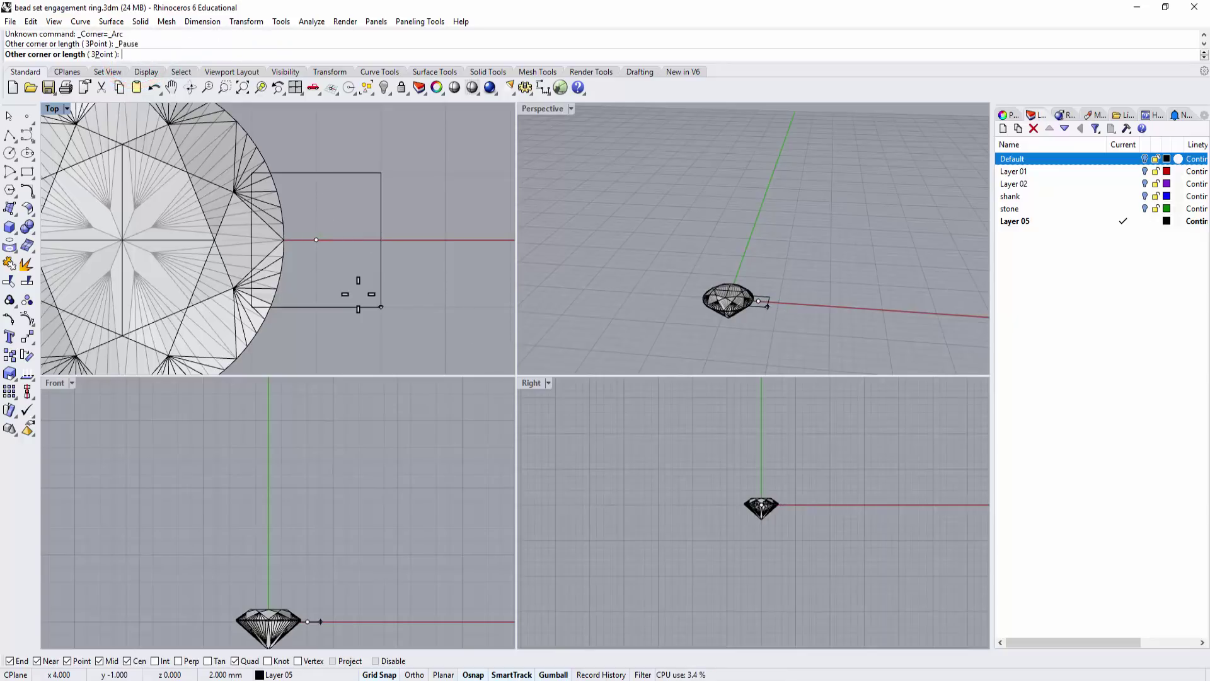
{"action": "left_click", "coordinate": [380, 674]}
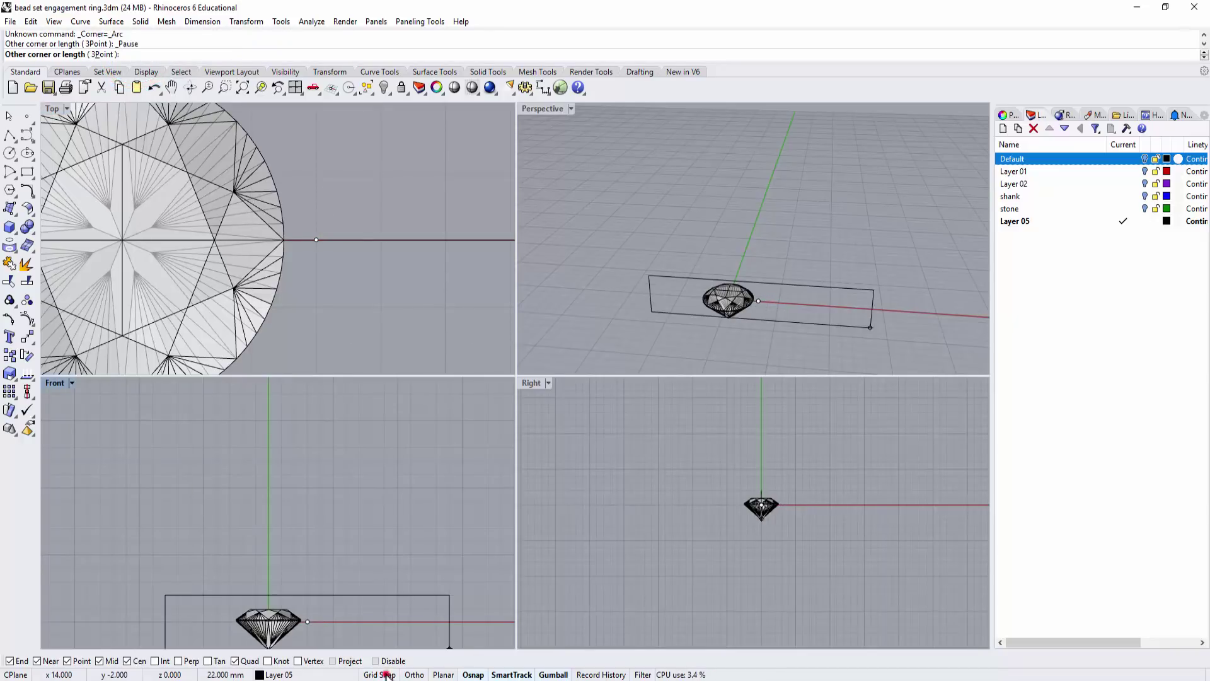
{"action": "scroll", "coordinate": [350, 278], "scroll_direction": "down", "scroll_amount": 3}
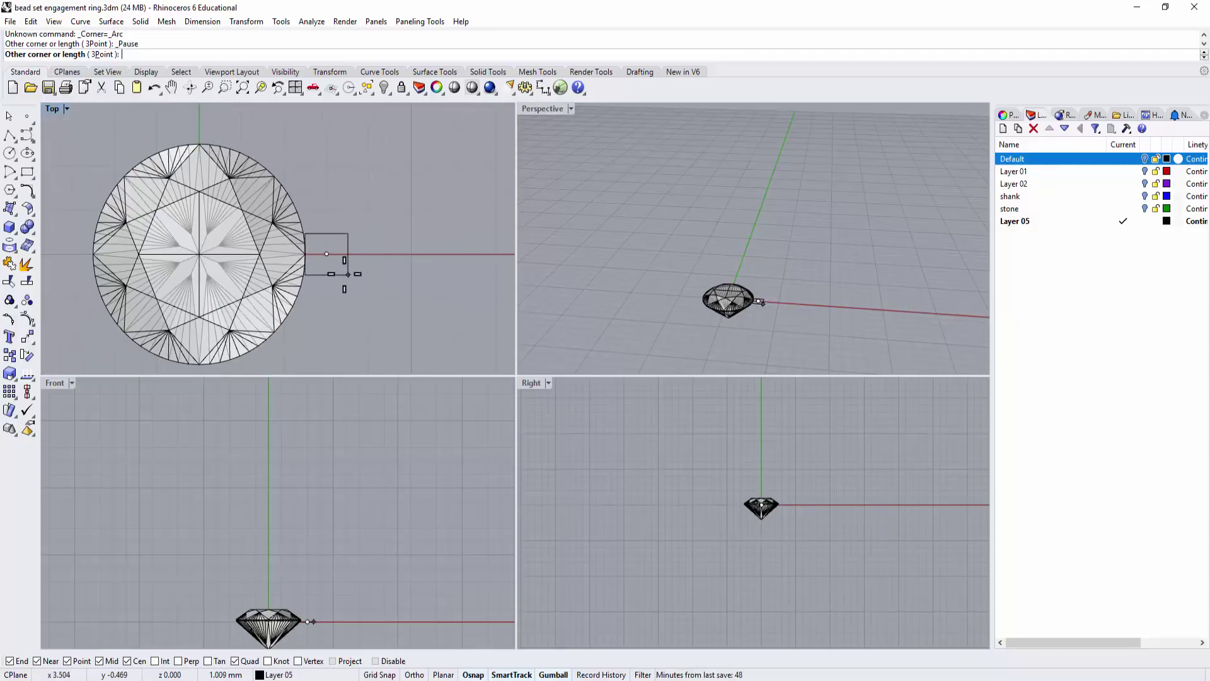
{"action": "scroll", "coordinate": [343, 273], "scroll_direction": "up", "scroll_amount": 1}
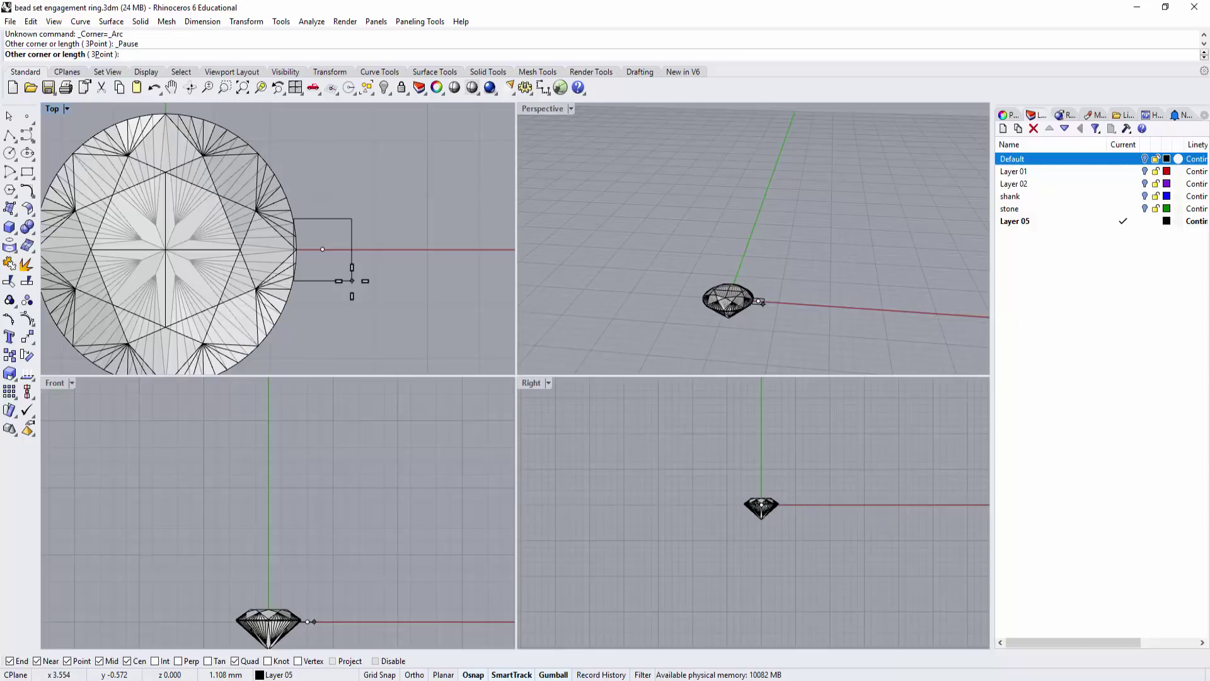
{"action": "type", "text": "1"}
{"action": "key", "text": "Return"}
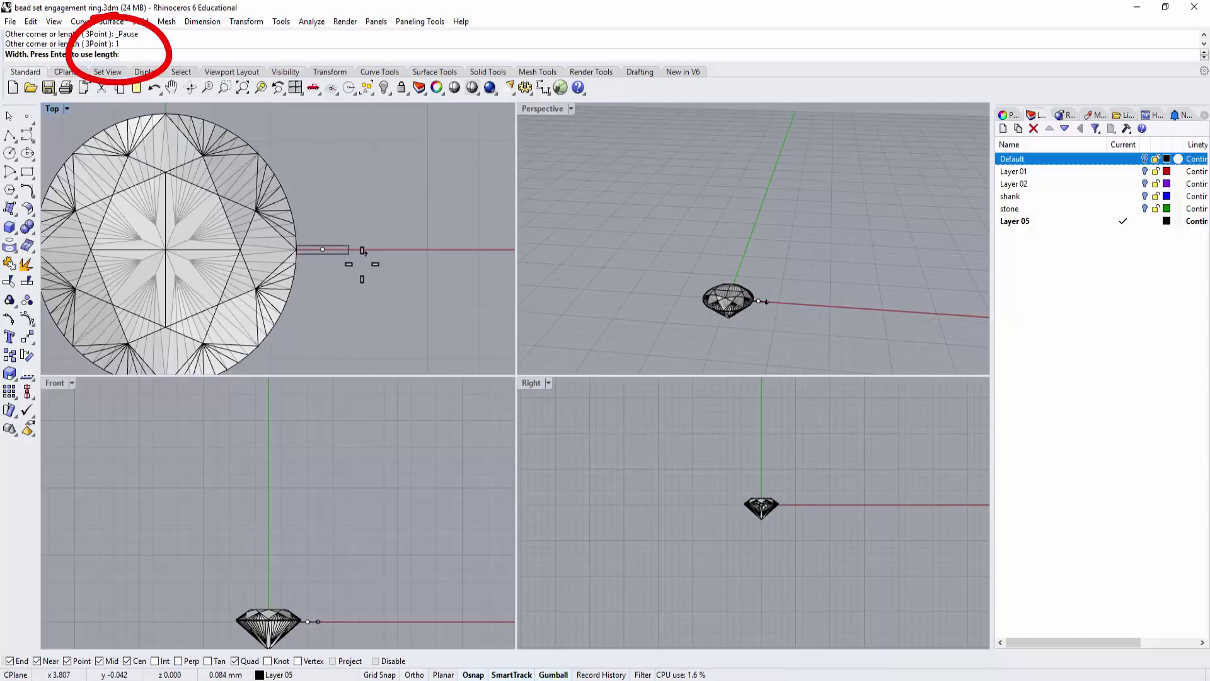
{"action": "type", "text": "1"}
{"action": "key", "text": "Return"}
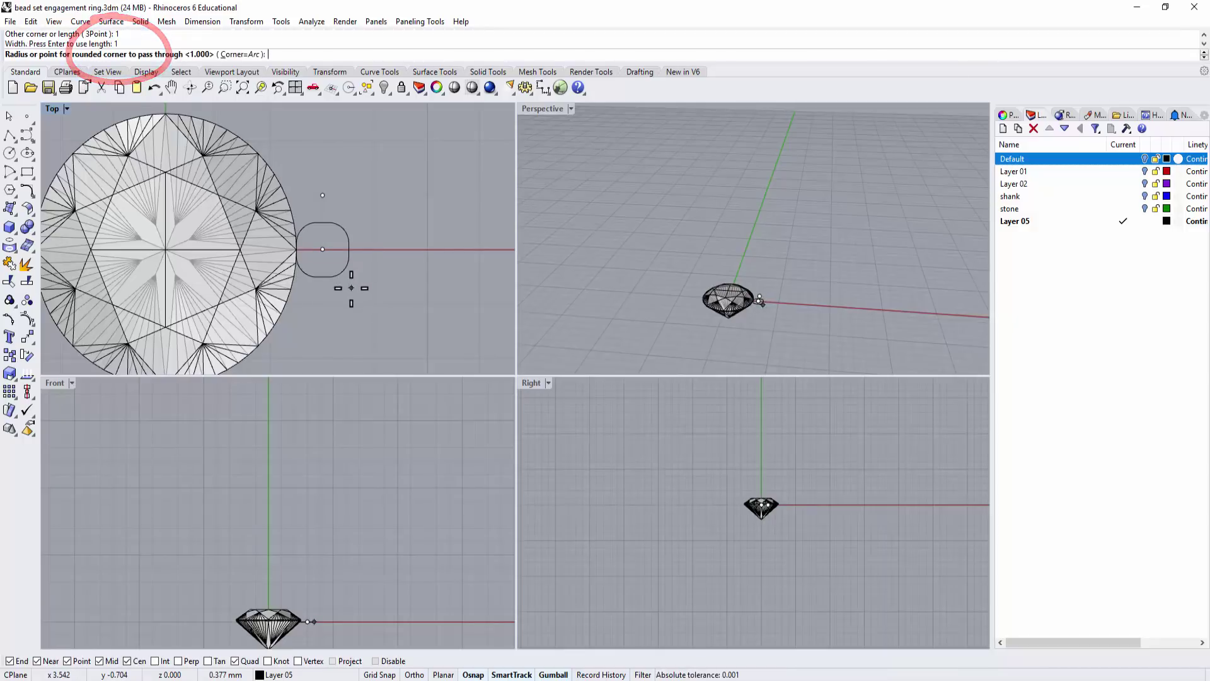
- Give the rounded rectangle conic corners with a rho of 0.5 and finish the curve
{"action": "scroll", "coordinate": [352, 288], "scroll_direction": "up", "scroll_amount": 3}
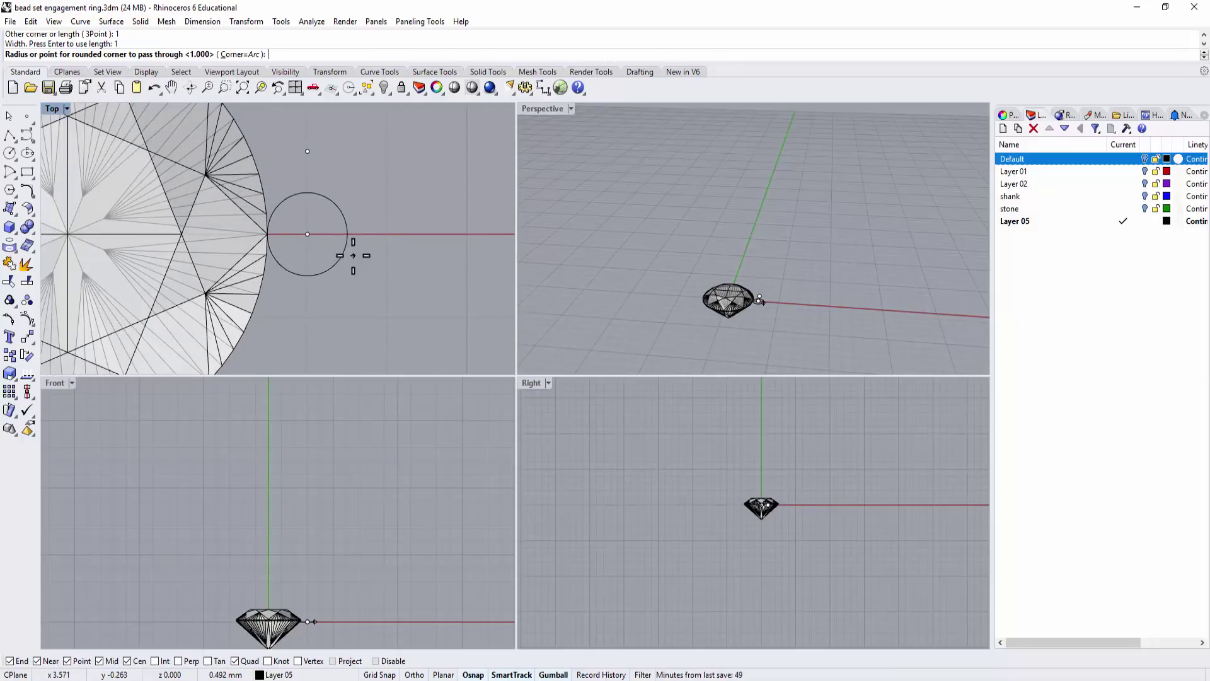
{"action": "left_click", "coordinate": [240, 55]}
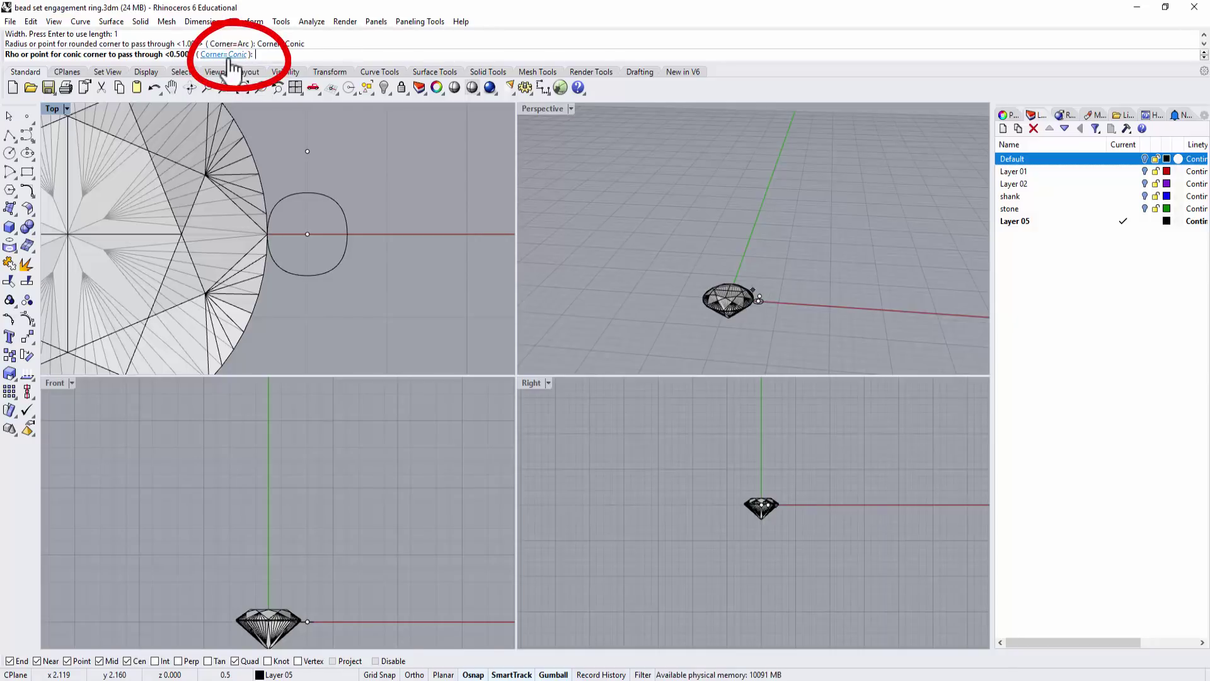
{"action": "left_click", "coordinate": [230, 54]}
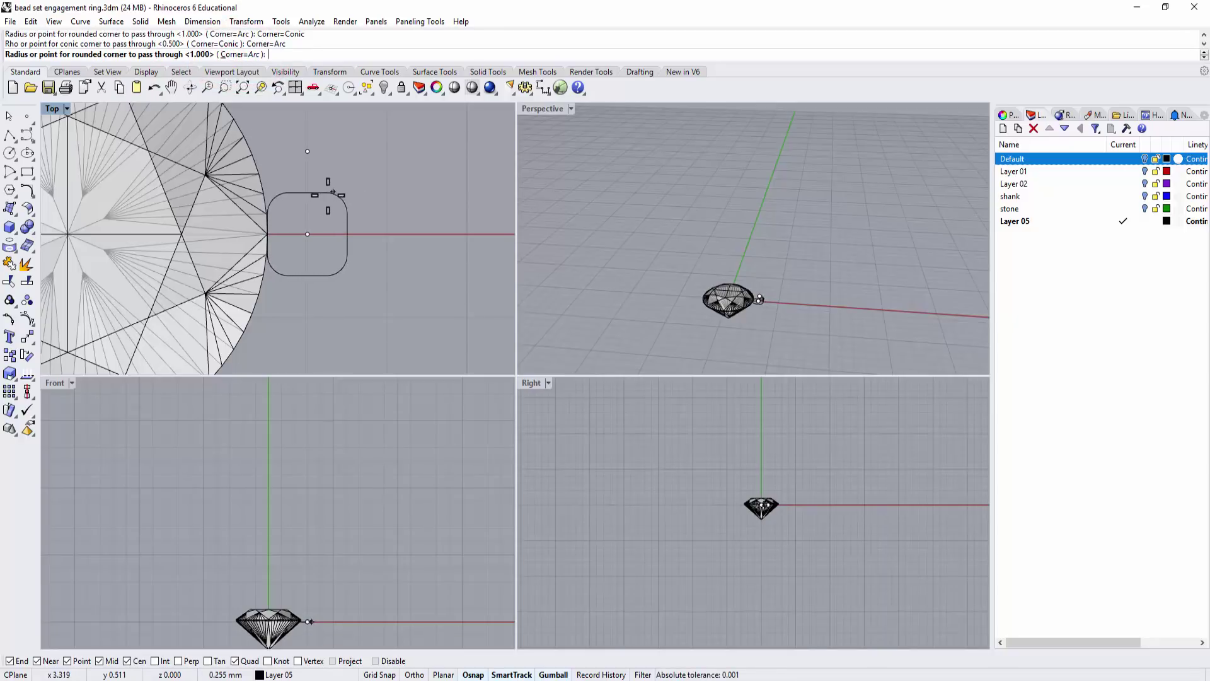
{"action": "left_click", "coordinate": [238, 55]}
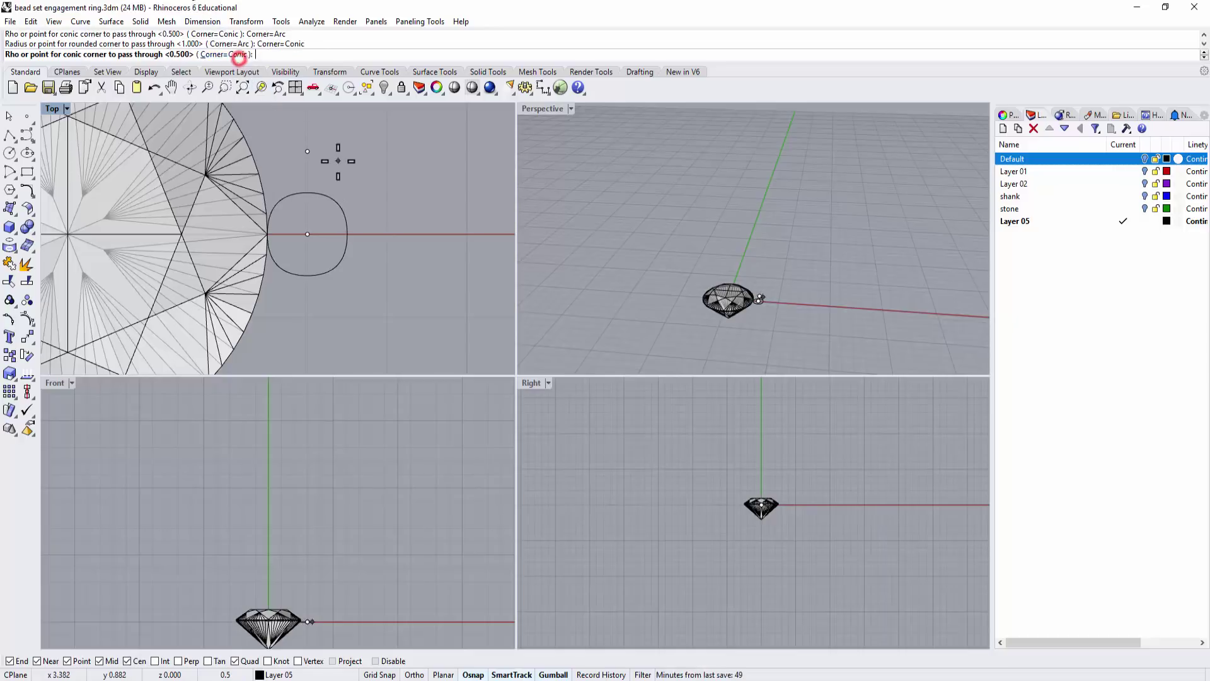
{"action": "scroll", "coordinate": [333, 203], "scroll_direction": "up", "scroll_amount": 1}
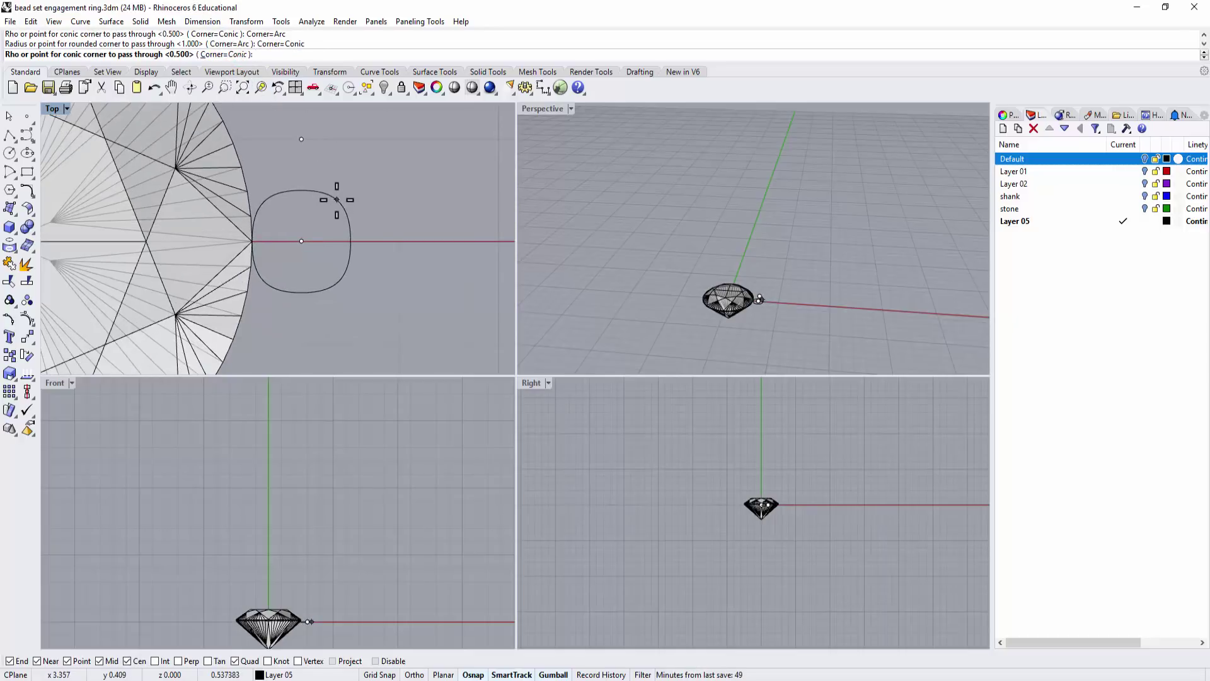
{"action": "key", "text": "Return"}
{"action": "scroll", "coordinate": [384, 243], "scroll_direction": "down", "scroll_amount": 4}
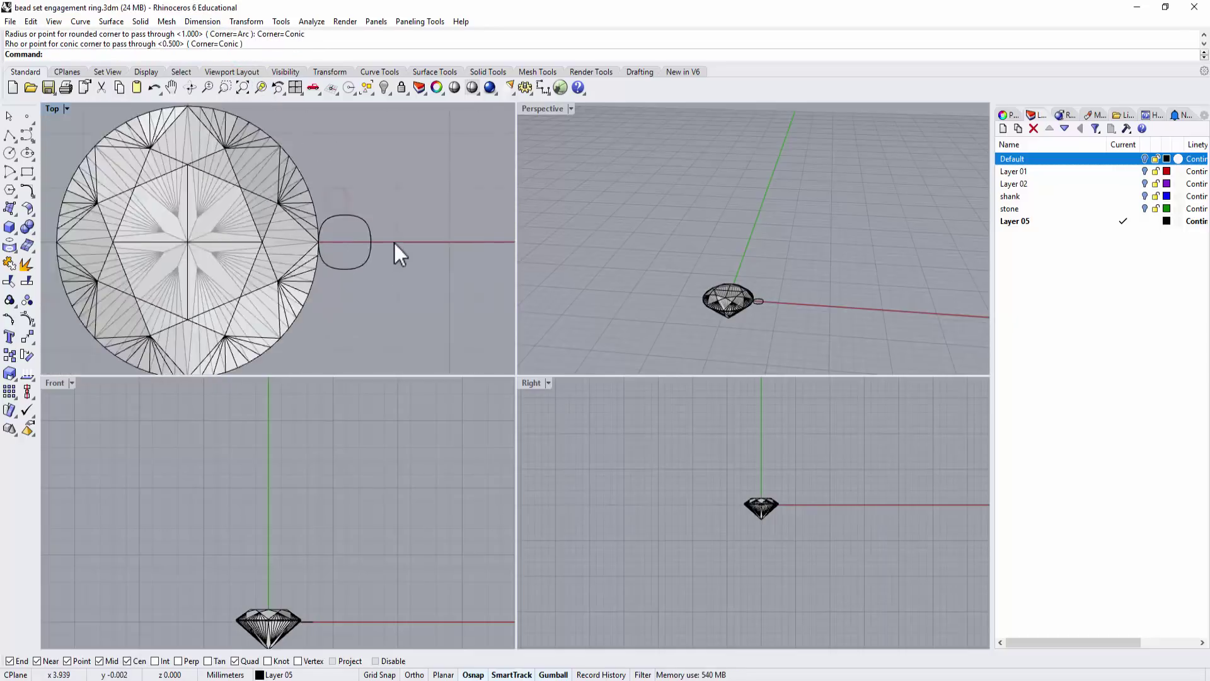
{"action": "scroll", "coordinate": [391, 256], "scroll_direction": "up", "scroll_amount": 2}
{"action": "scroll", "coordinate": [398, 260], "scroll_direction": "down", "scroll_amount": 2}
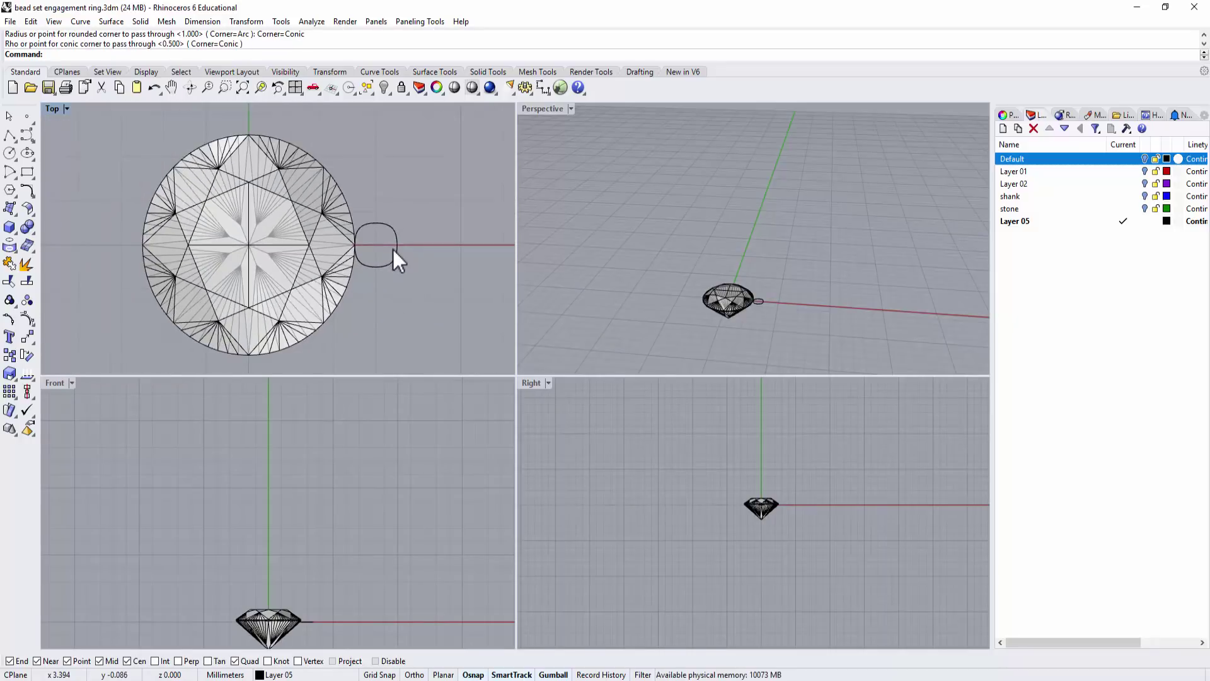
- Raise the rounded rectangle above the girdle to just below the stone's table in the Front view
{"action": "left_click", "coordinate": [394, 255]}
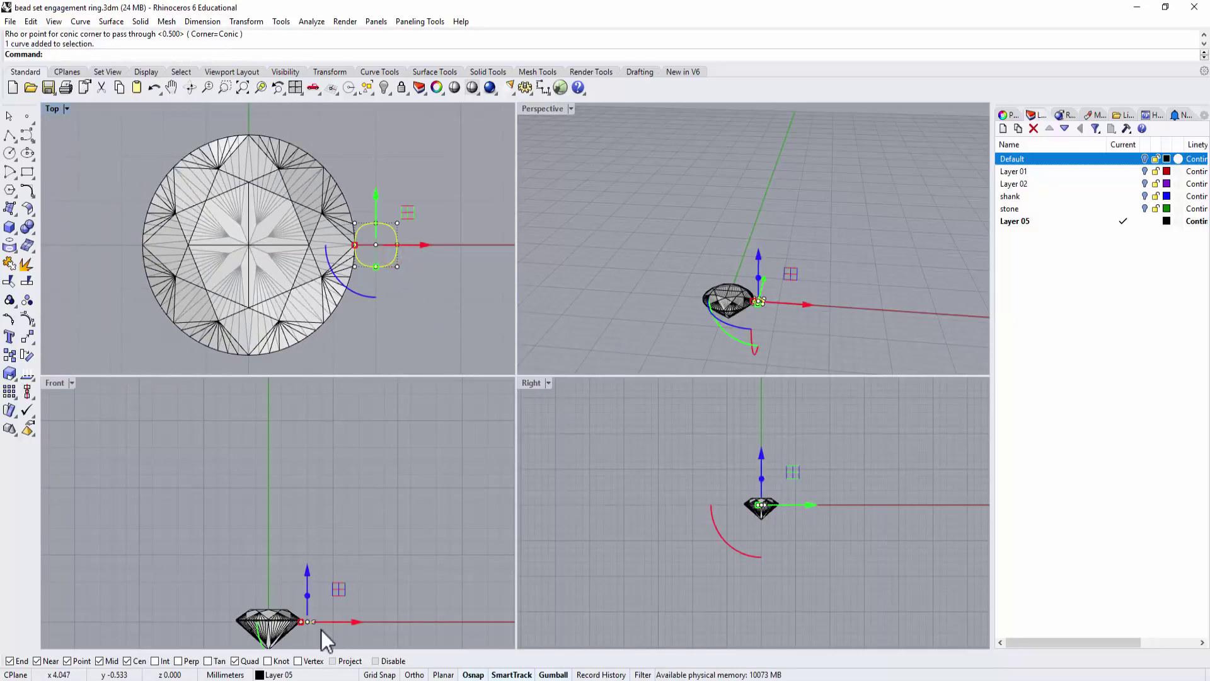
{"action": "scroll", "coordinate": [342, 608], "scroll_direction": "up", "scroll_amount": 2}
{"action": "scroll", "coordinate": [343, 603], "scroll_direction": "up", "scroll_amount": 5}
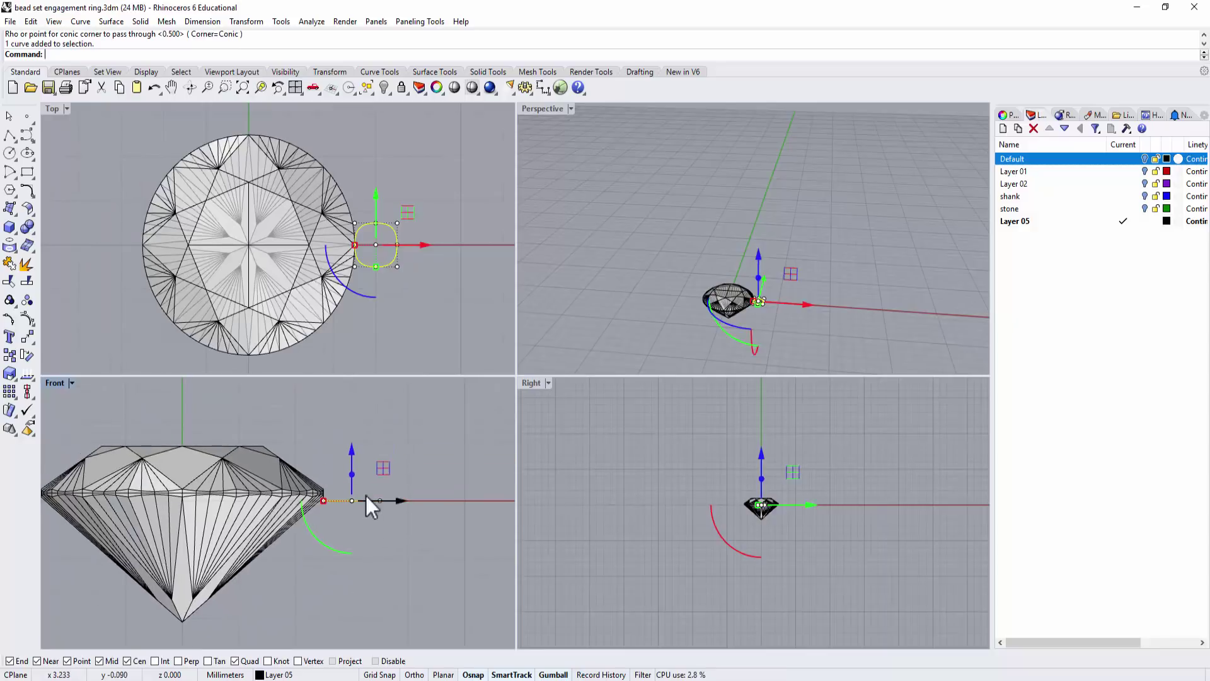
{"action": "left_click_drag", "start_coordinate": [353, 449], "coordinate": [363, 400]}
{"action": "left_click", "coordinate": [357, 533]}
{"action": "right_click_drag", "start_coordinate": [324, 481], "coordinate": [360, 509]}
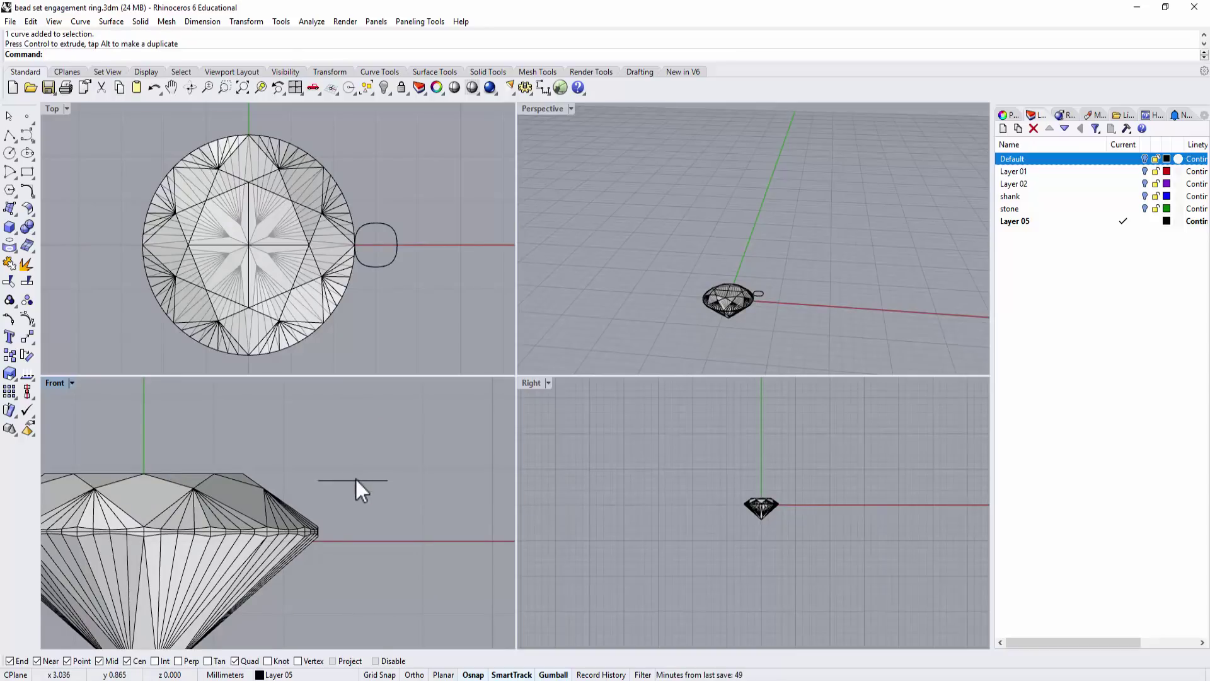
- Nudge the prong profile slightly upward so it sits nearly level with the stone's table
{"action": "left_click", "coordinate": [355, 480]}
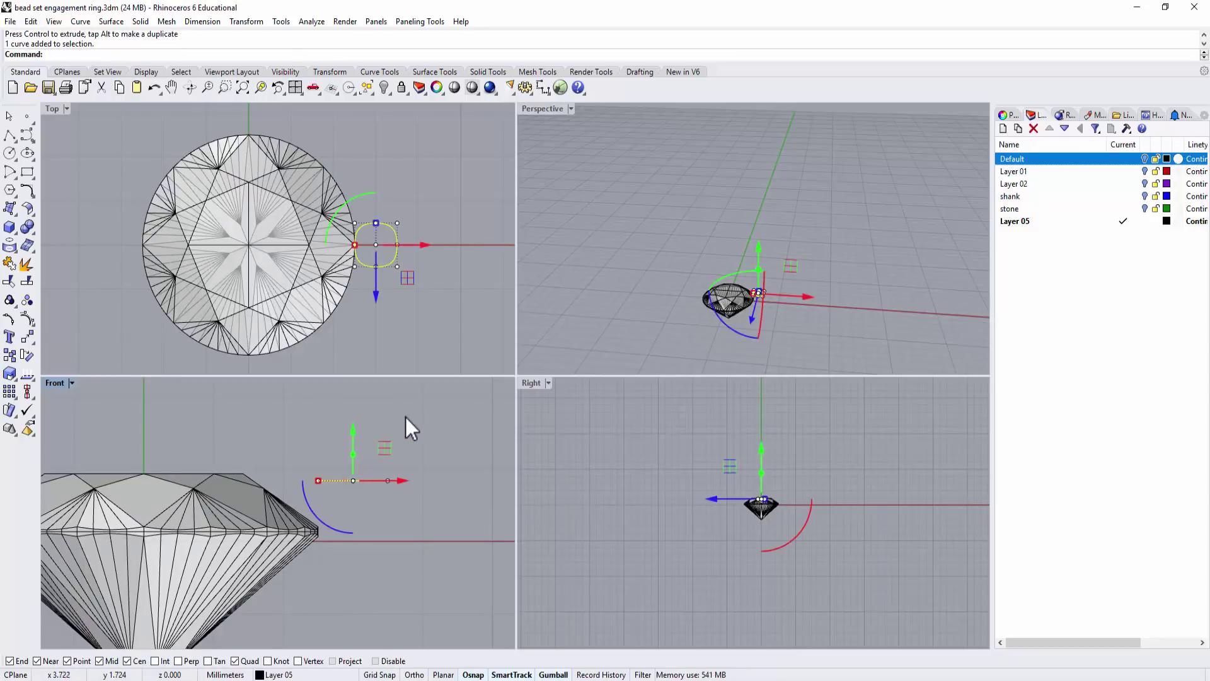
{"action": "scroll", "coordinate": [406, 418], "scroll_direction": "down", "scroll_amount": 2}
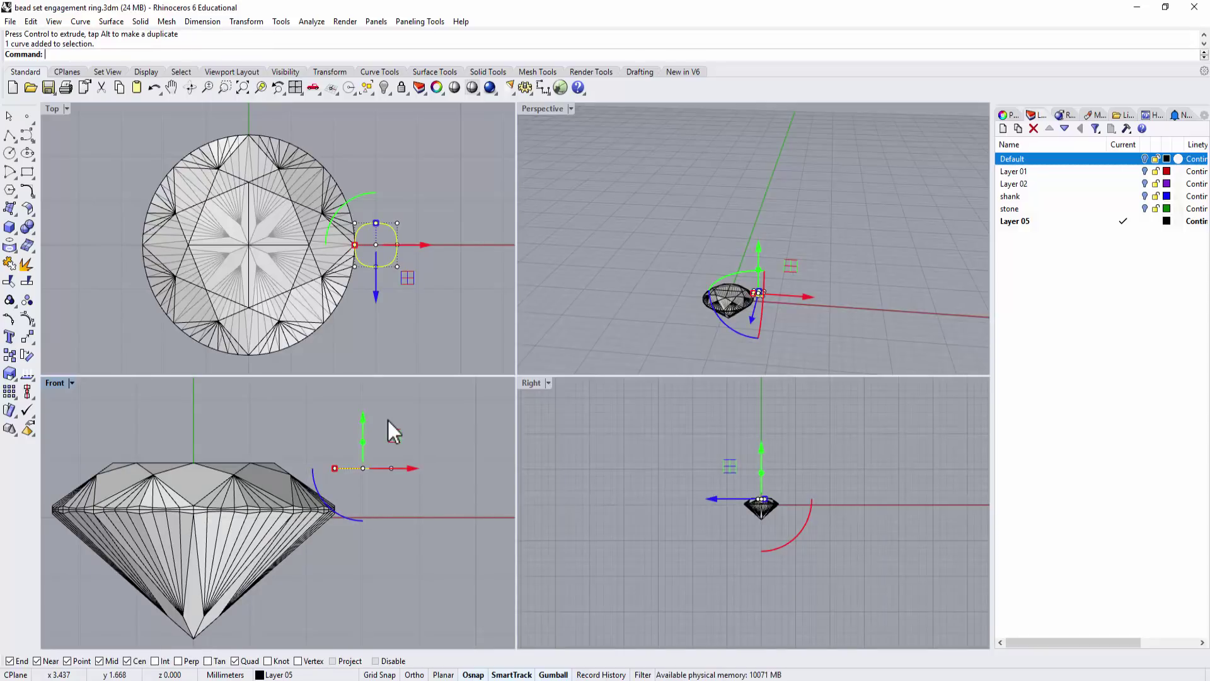
{"action": "left_click", "coordinate": [412, 542]}
{"action": "left_click", "coordinate": [358, 469]}
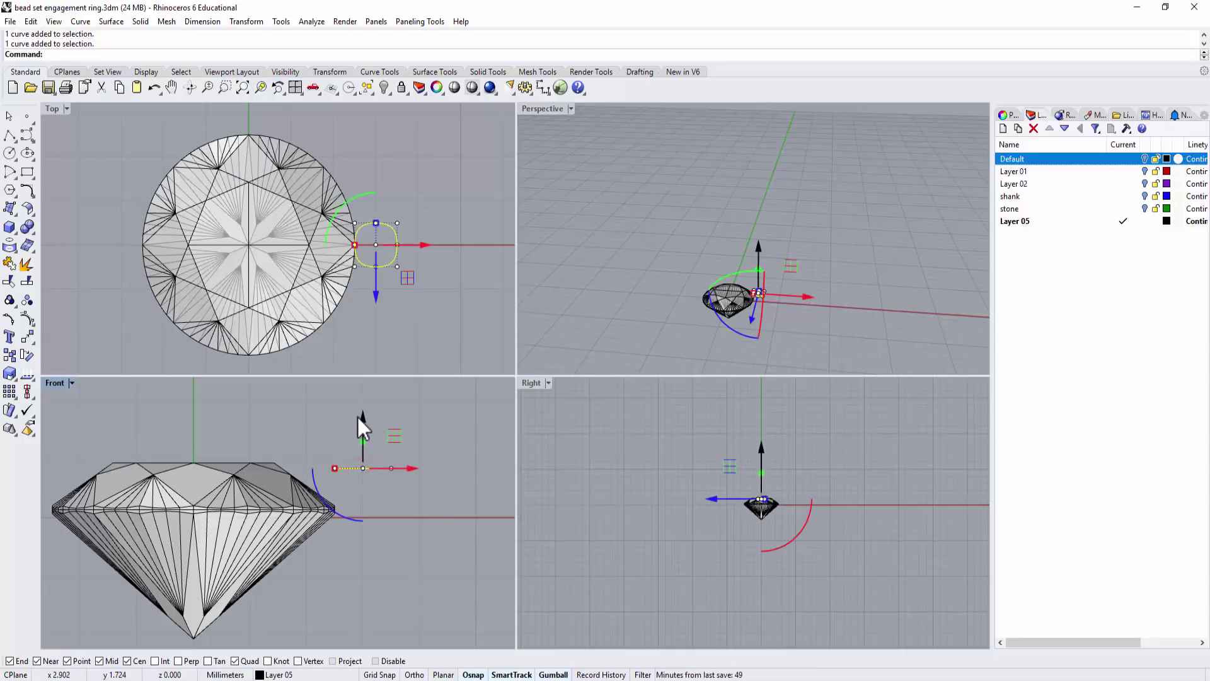
{"action": "left_click_drag", "start_coordinate": [357, 418], "coordinate": [361, 419]}
{"action": "right_click_drag", "start_coordinate": [230, 641], "coordinate": [316, 569]}
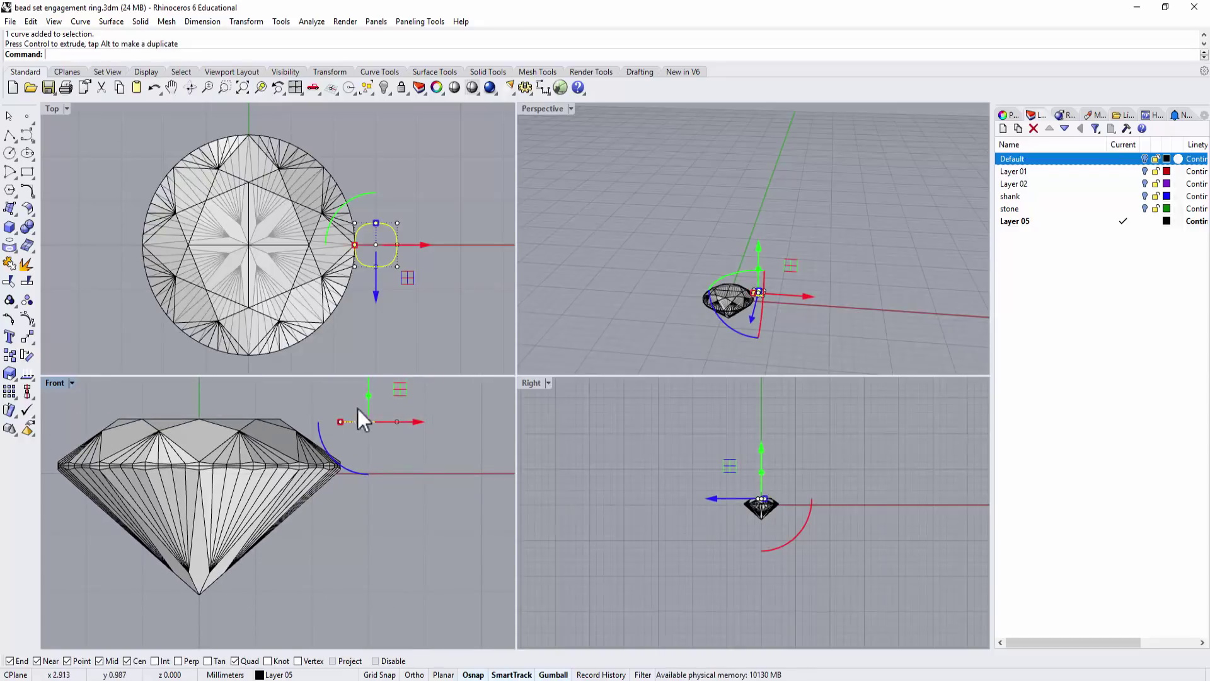
{"action": "left_click", "coordinate": [388, 500]}
- Move the prong profile inward along the x-axis in the Top view until about 30–40% of it overlaps the stone
{"action": "left_click", "coordinate": [387, 255]}
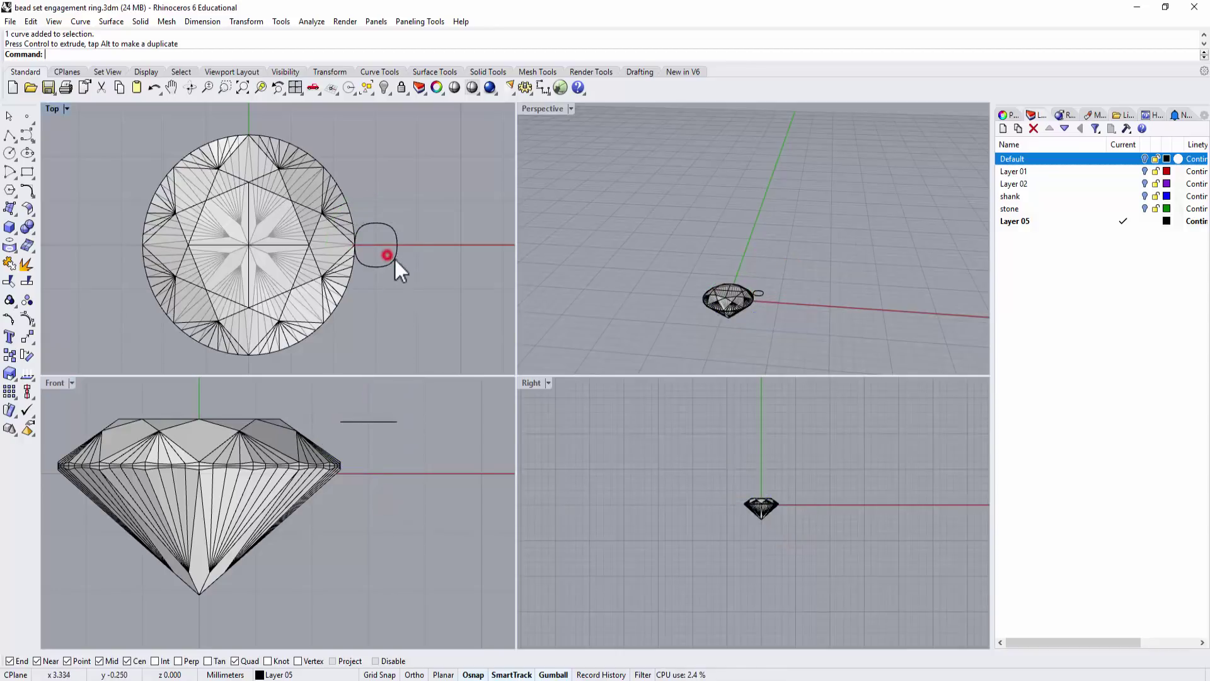
{"action": "left_click", "coordinate": [395, 259]}
{"action": "key", "text": "Escape"}
{"action": "scroll", "coordinate": [404, 235], "scroll_direction": "up", "scroll_amount": 2}
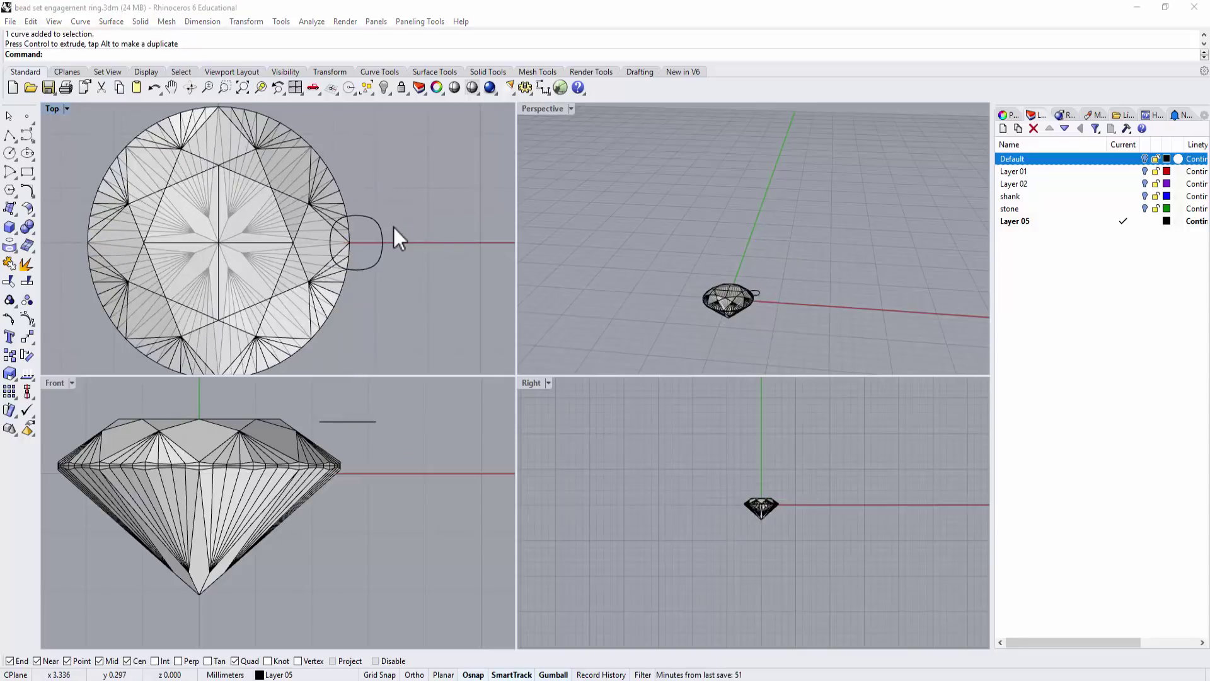
{"action": "scroll", "coordinate": [380, 254], "scroll_direction": "up", "scroll_amount": 4}
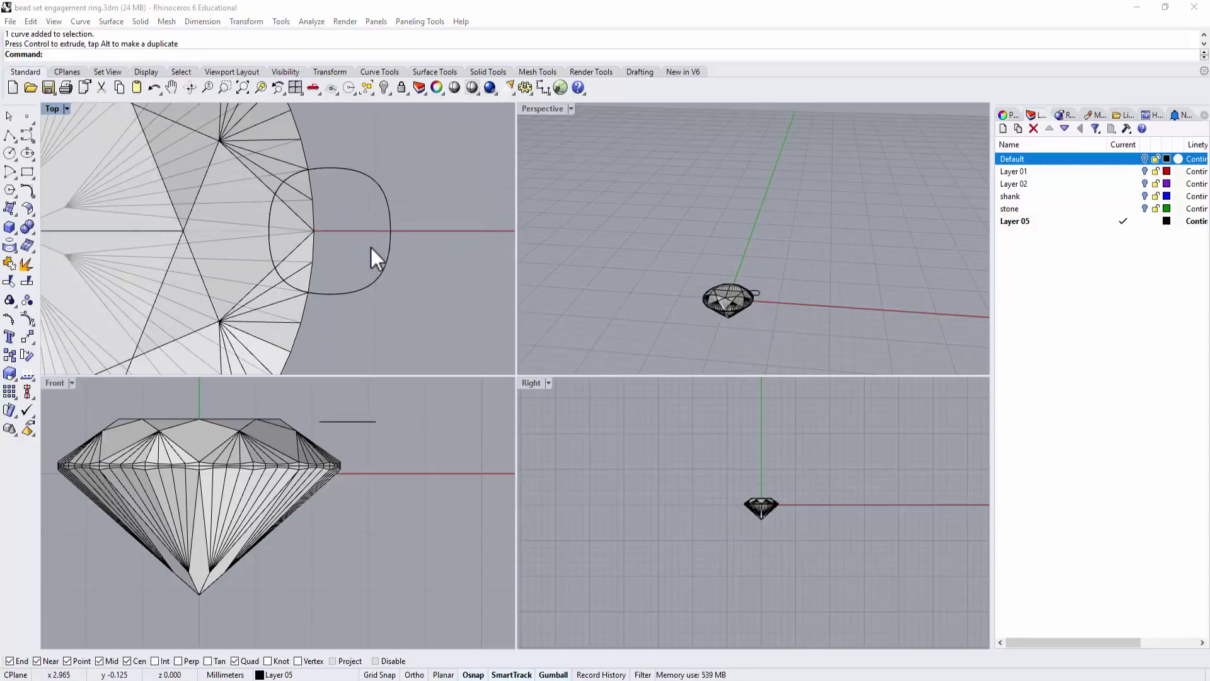
{"action": "right_click_drag", "start_coordinate": [371, 247], "coordinate": [410, 263]}
{"action": "left_click", "coordinate": [424, 251]}
{"action": "left_click_drag", "start_coordinate": [425, 251], "coordinate": [391, 255]}
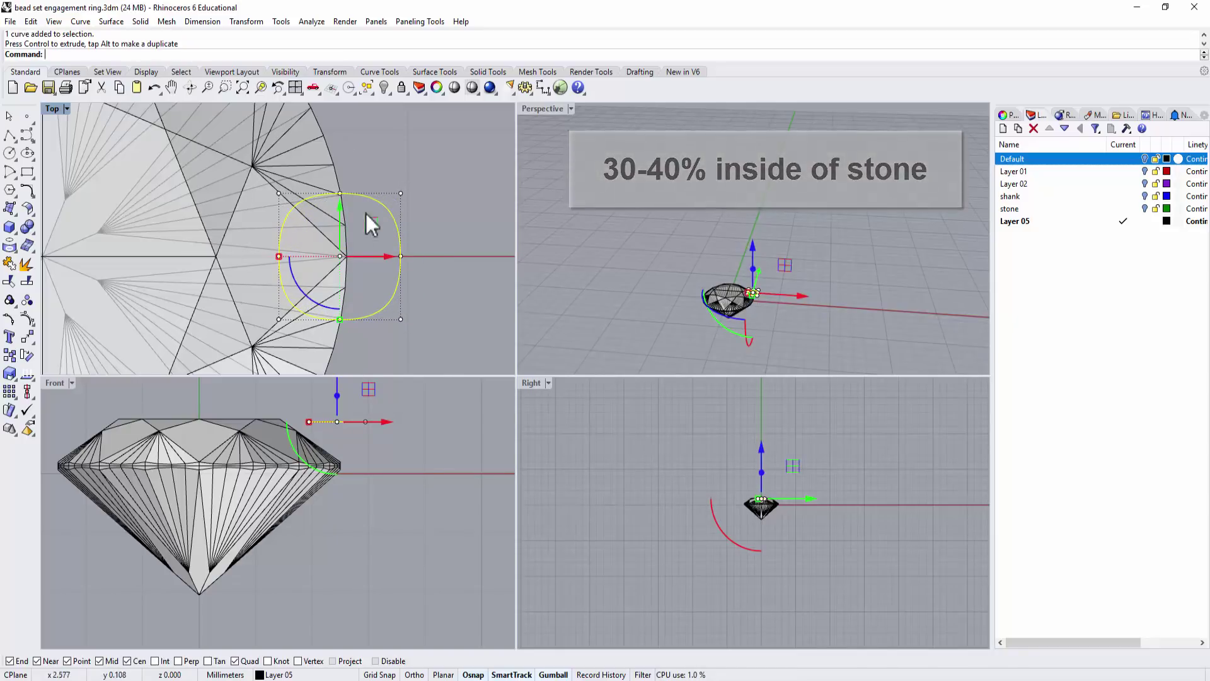
{"action": "mouse_move", "coordinate": [387, 257]}
{"action": "left_mouse_down"}
{"action": "mouse_move", "coordinate": [406, 266]}
{"action": "mouse_move", "coordinate": [404, 256]}
{"action": "left_mouse_up"}
{"action": "scroll", "coordinate": [402, 254], "scroll_direction": "down", "scroll_amount": 4}
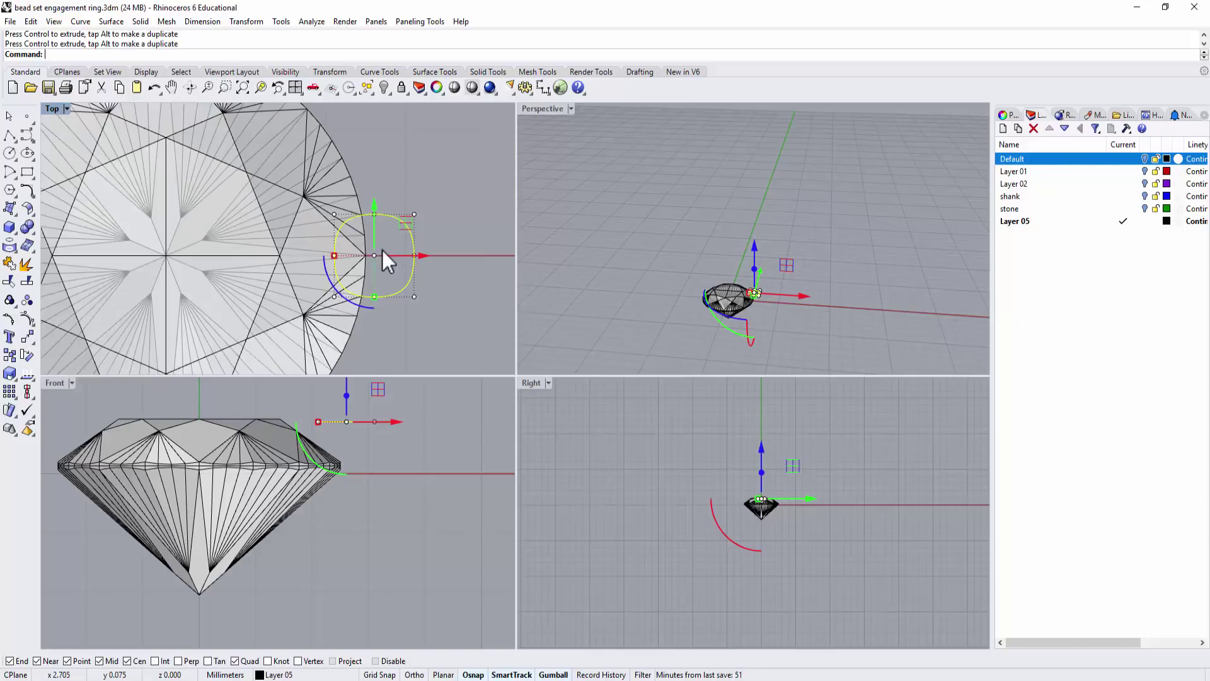
{"action": "scroll", "coordinate": [410, 246], "scroll_direction": "down", "scroll_amount": 4}
{"action": "left_click", "coordinate": [414, 261]}
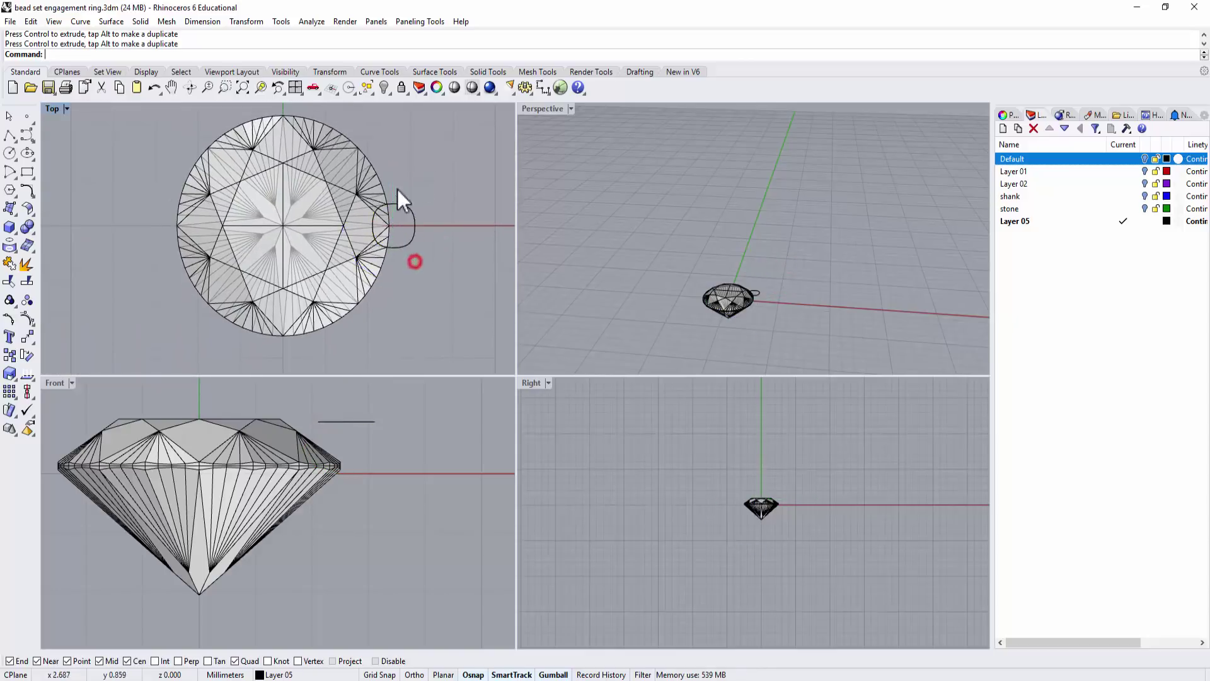
- Place a duplicate of the prong profile just below the stone's culet in the Front view, keeping the original
{"action": "left_click", "coordinate": [414, 233]}
{"action": "scroll", "coordinate": [324, 520], "scroll_direction": "down", "scroll_amount": 3}
{"action": "right_click_drag", "start_coordinate": [297, 514], "coordinate": [340, 500]}
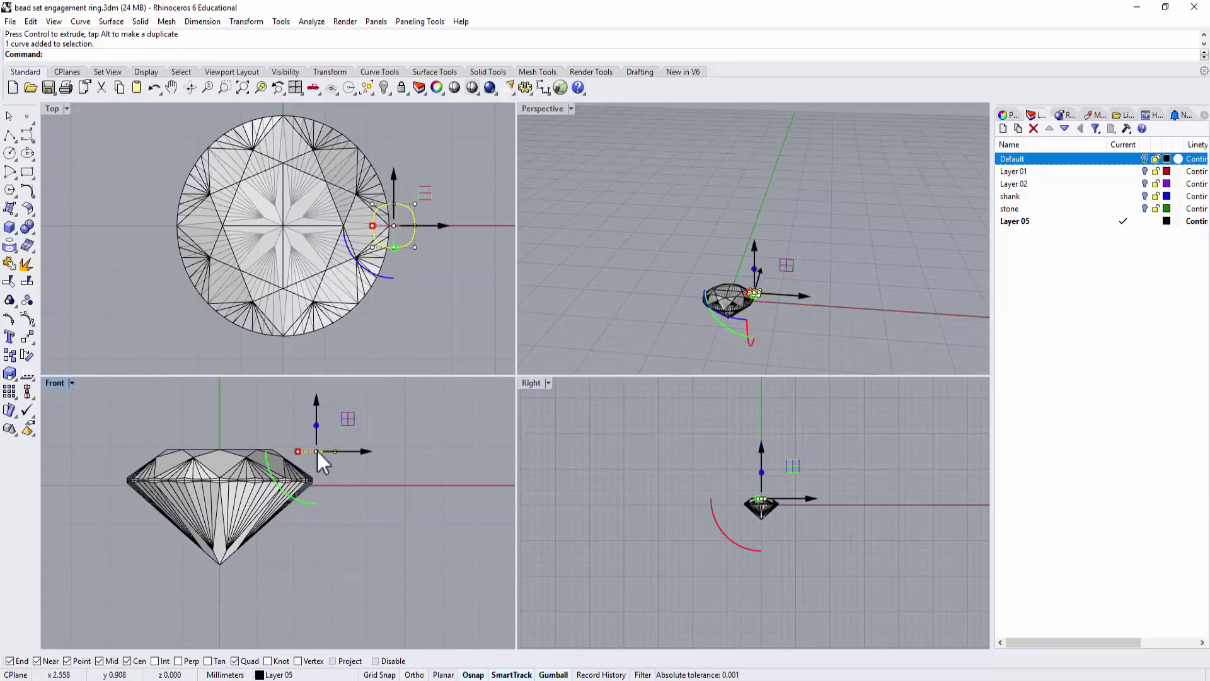
{"action": "scroll", "coordinate": [323, 491], "scroll_direction": "up", "scroll_amount": 3}
{"action": "scroll", "coordinate": [351, 521], "scroll_direction": "down", "scroll_amount": 2}
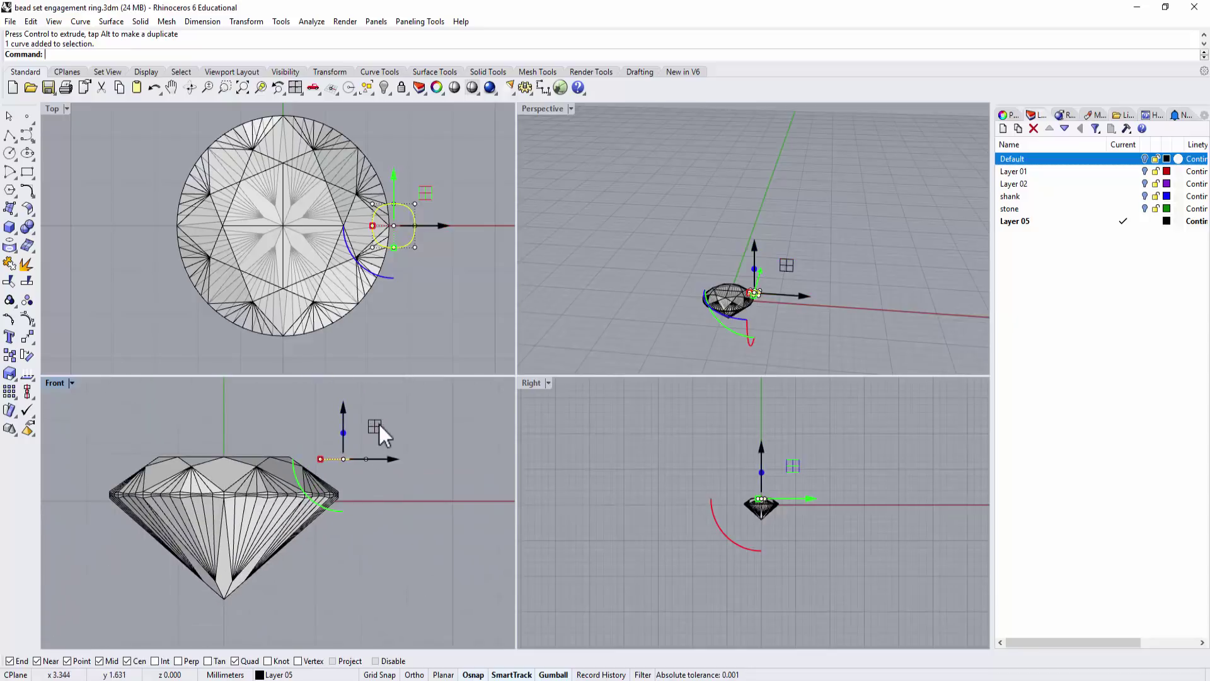
{"action": "left_click_drag", "start_coordinate": [379, 425], "coordinate": [272, 589]}
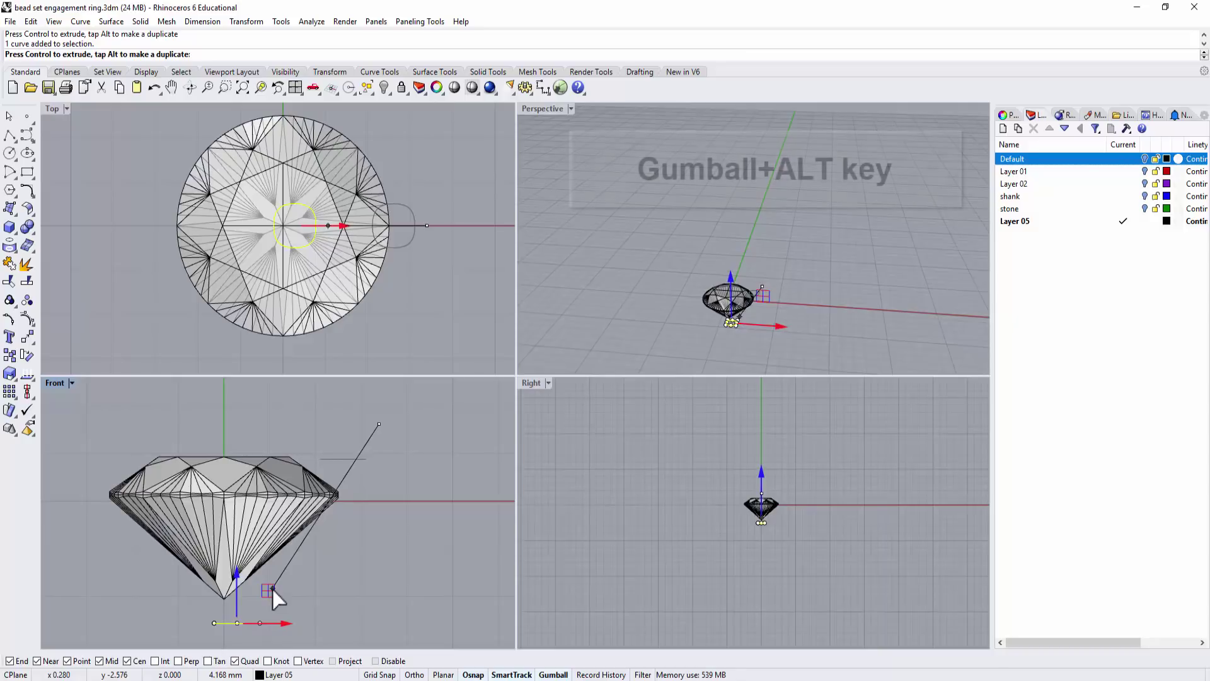
{"action": "left_click_drag", "start_coordinate": [272, 589], "coordinate": [272, 589]}
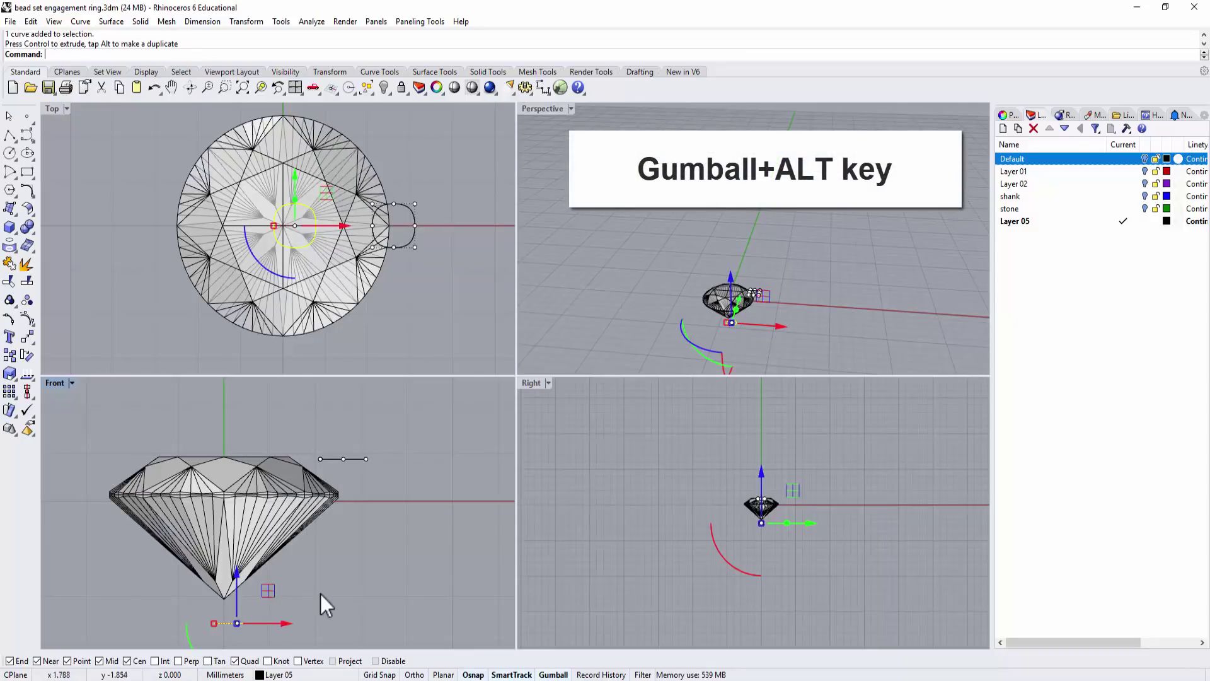
- Rotate the lower profile copy 90 degrees in the Front view so it stands vertically beneath the culet
{"action": "scroll", "coordinate": [326, 572], "scroll_direction": "down", "scroll_amount": 4}
{"action": "scroll", "coordinate": [319, 497], "scroll_direction": "up", "scroll_amount": 6}
{"action": "right_click_drag", "start_coordinate": [326, 573], "coordinate": [387, 522]}
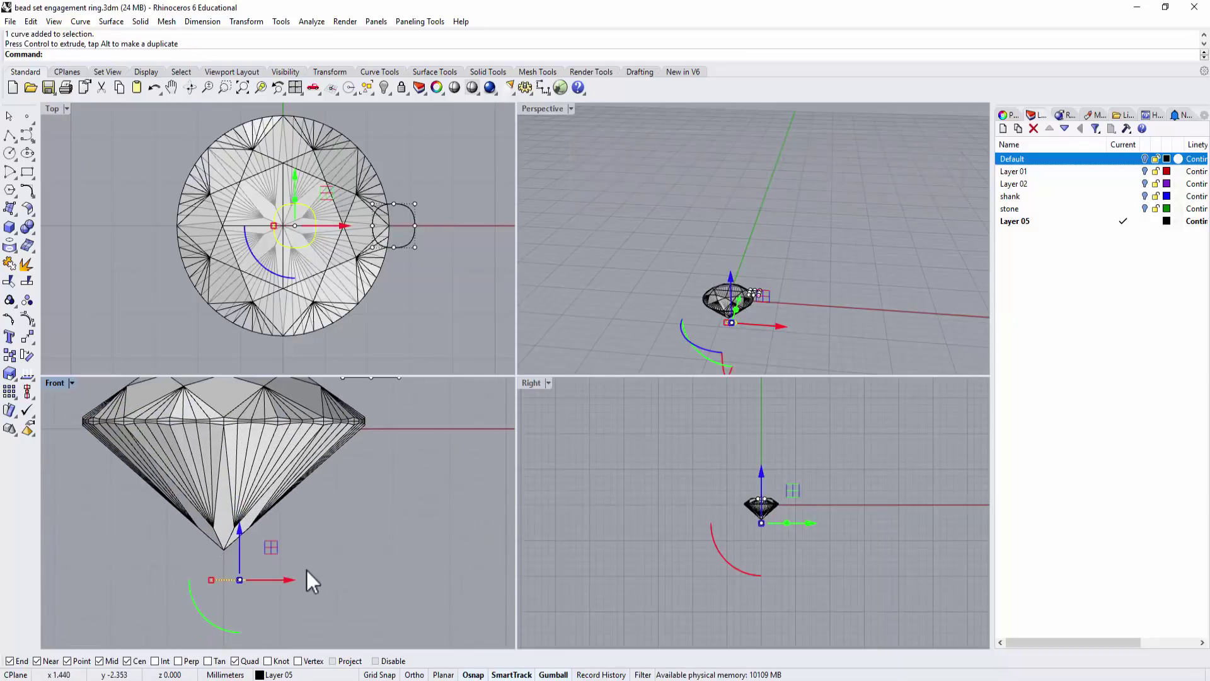
{"action": "left_click_drag", "start_coordinate": [214, 622], "coordinate": [156, 548]}
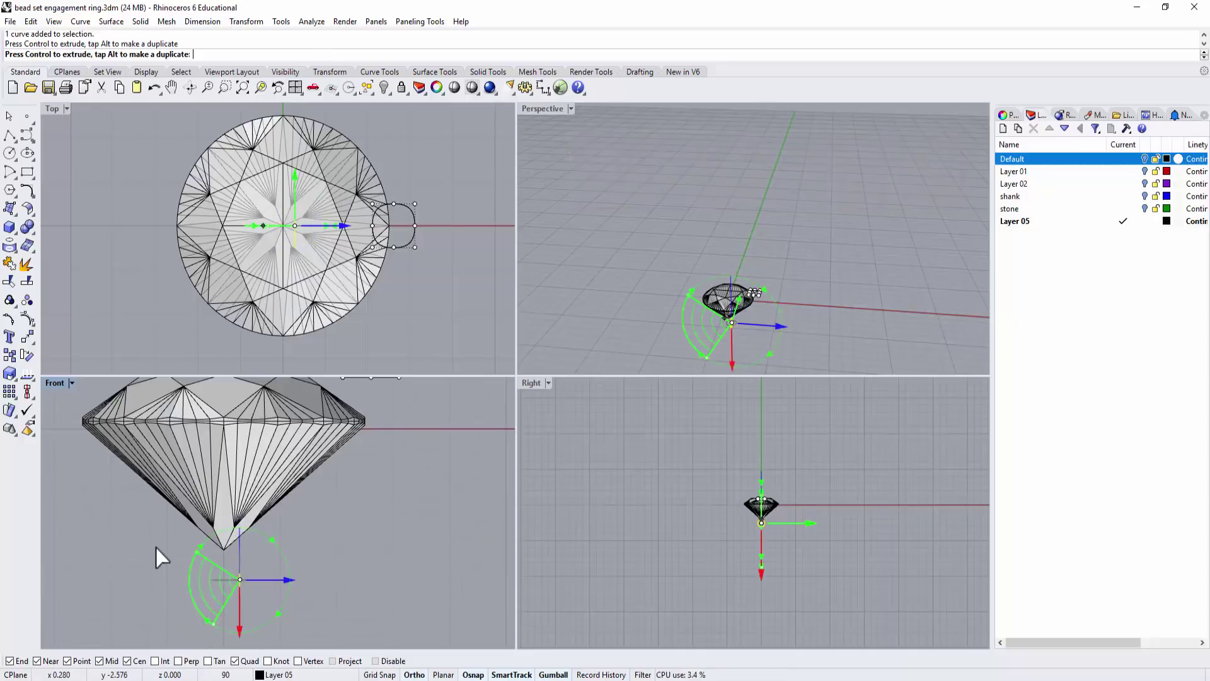
{"action": "left_click", "coordinate": [361, 568]}
{"action": "scroll", "coordinate": [322, 506], "scroll_direction": "down", "scroll_amount": 3}
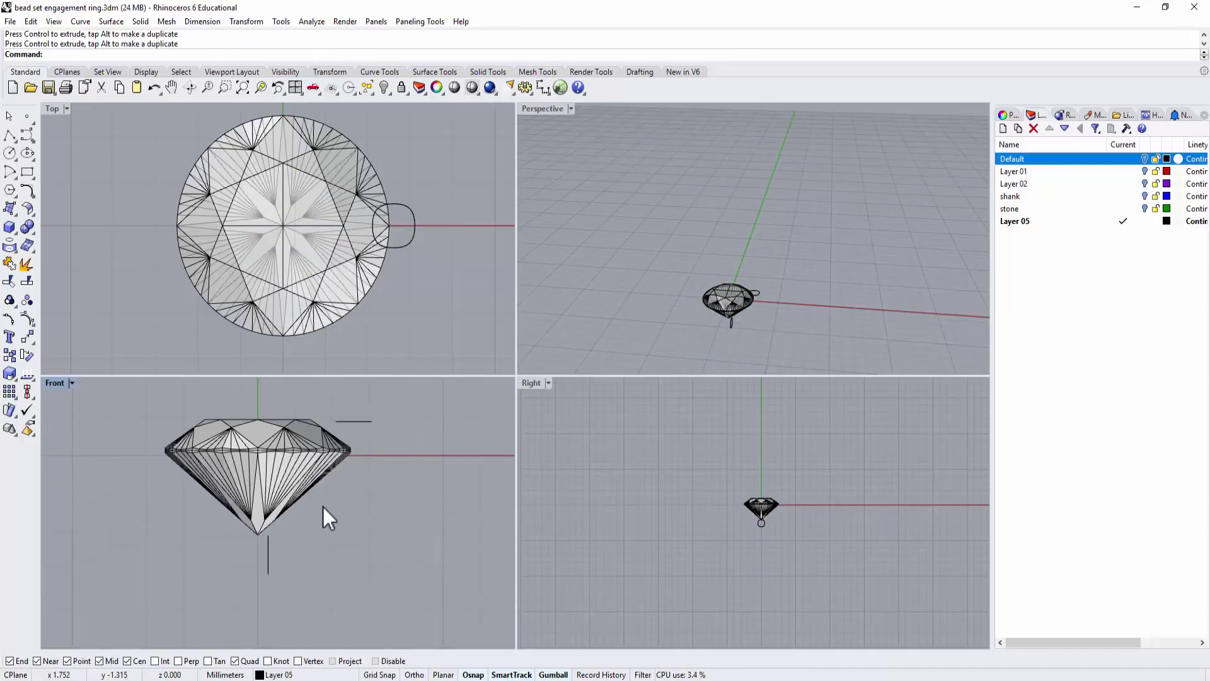
- Move the vertical lower profile sideways in the Front view so it lines up with the stone's culet
{"action": "left_click", "coordinate": [266, 583]}
{"action": "left_click_drag", "start_coordinate": [297, 553], "coordinate": [289, 566]}
{"action": "left_click", "coordinate": [302, 563]}
{"action": "scroll", "coordinate": [265, 565], "scroll_direction": "up", "scroll_amount": 3}
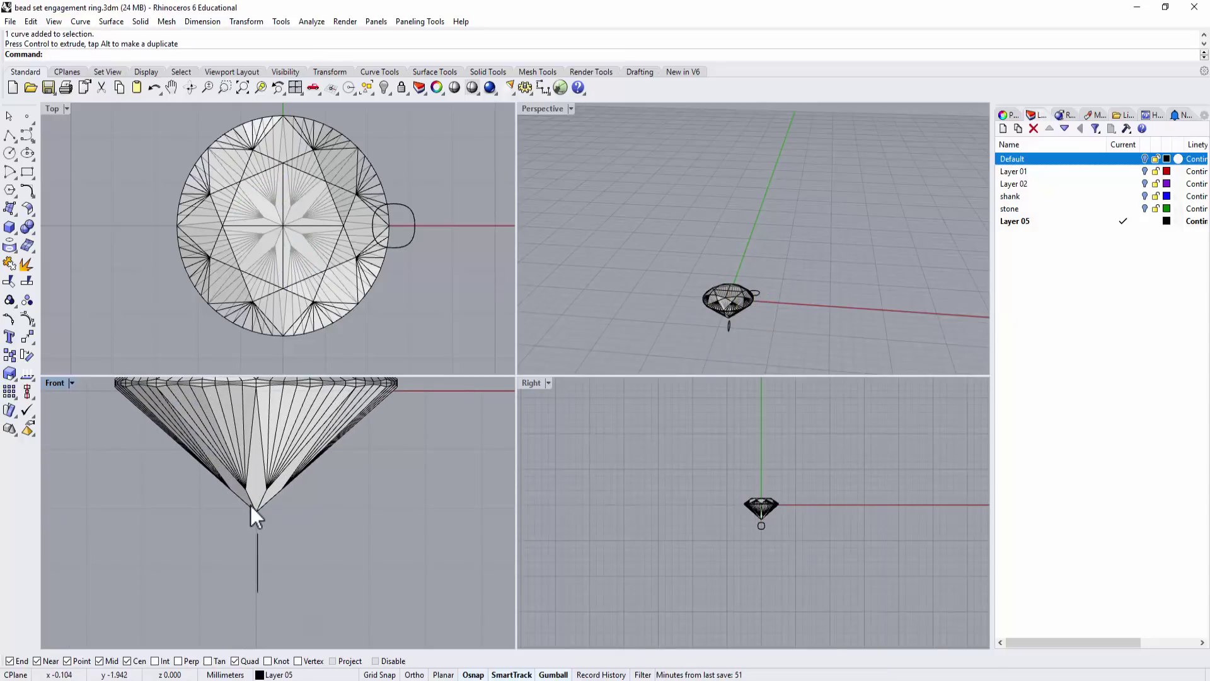
{"action": "left_click_drag", "start_coordinate": [247, 485], "coordinate": [246, 539]}
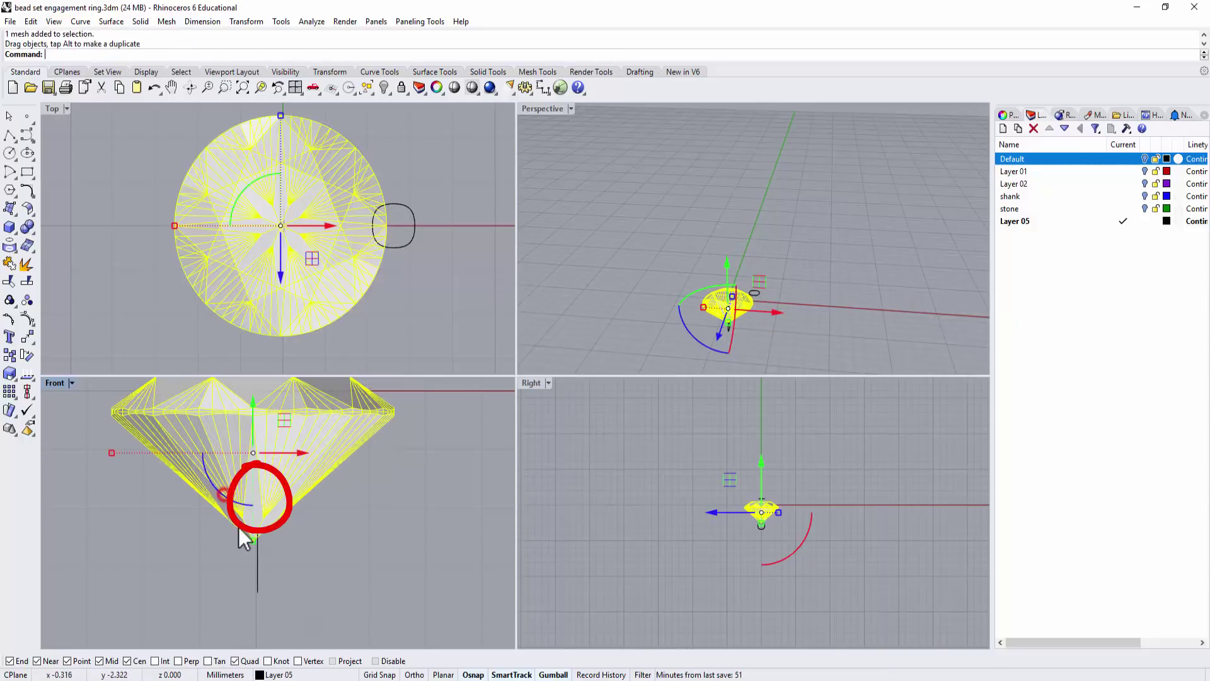
{"action": "key", "text": "ctrl+z"}
{"action": "left_click", "coordinate": [319, 553]}
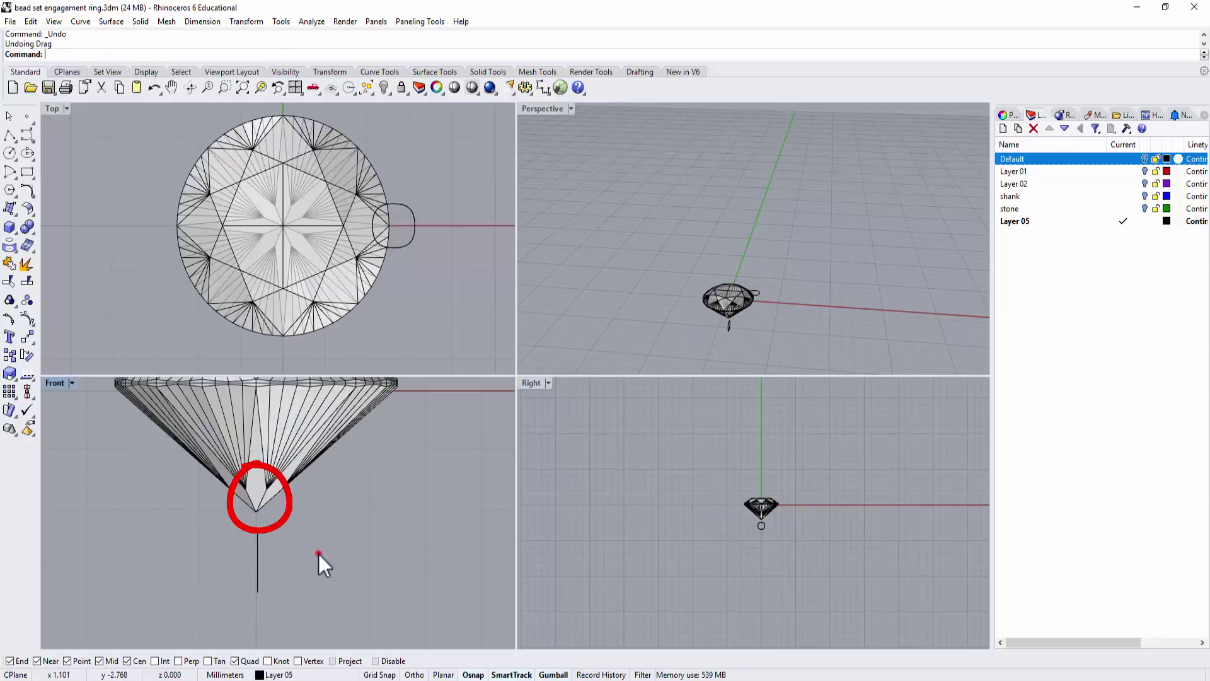
- Fine-tune the lower profile's horizontal position in the Front view so it sits directly beneath the culet
{"action": "left_click", "coordinate": [258, 552]}
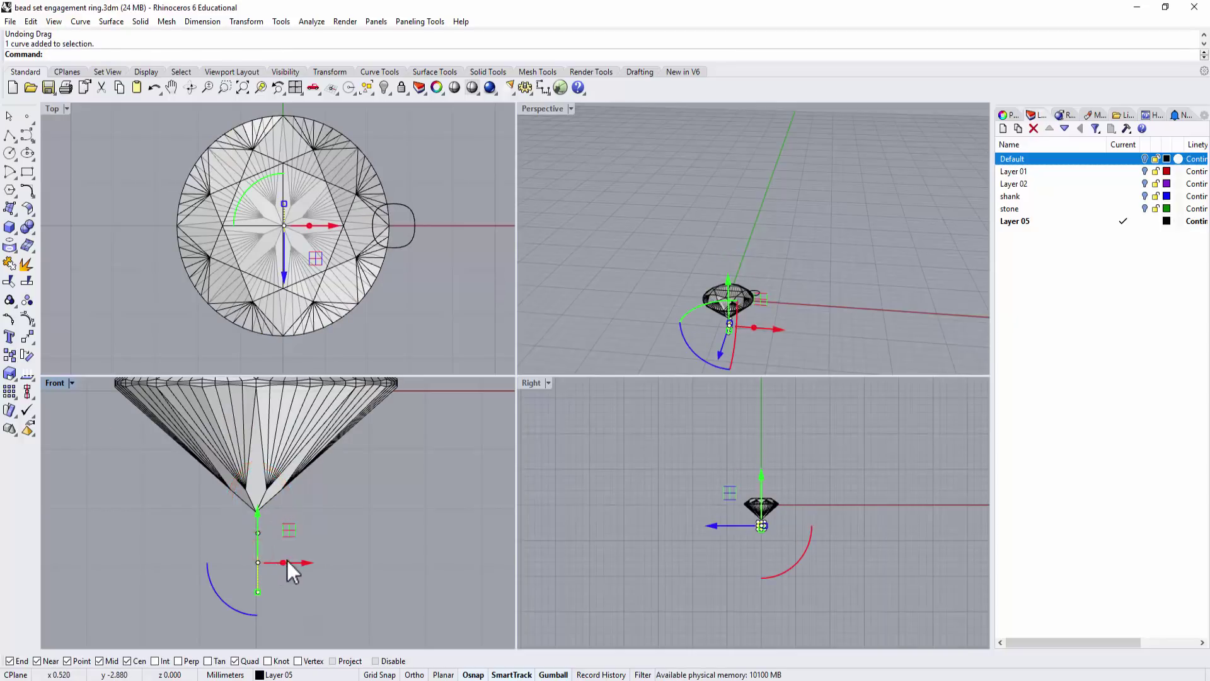
{"action": "scroll", "coordinate": [286, 561], "scroll_direction": "up", "scroll_amount": 2}
{"action": "scroll", "coordinate": [309, 570], "scroll_direction": "down", "scroll_amount": 1}
{"action": "left_click_drag", "start_coordinate": [309, 566], "coordinate": [305, 565]}
{"action": "left_click", "coordinate": [353, 590]}
{"action": "scroll", "coordinate": [283, 554], "scroll_direction": "down", "scroll_amount": 2}
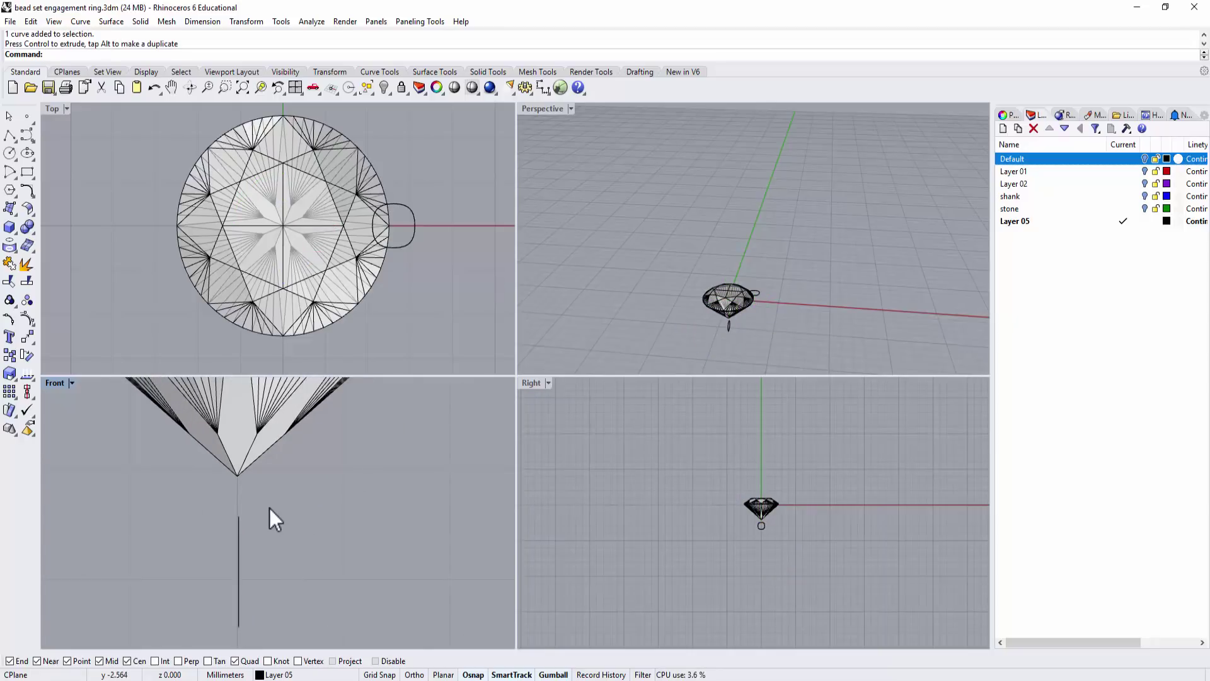
{"action": "scroll", "coordinate": [284, 536], "scroll_direction": "down", "scroll_amount": 3}
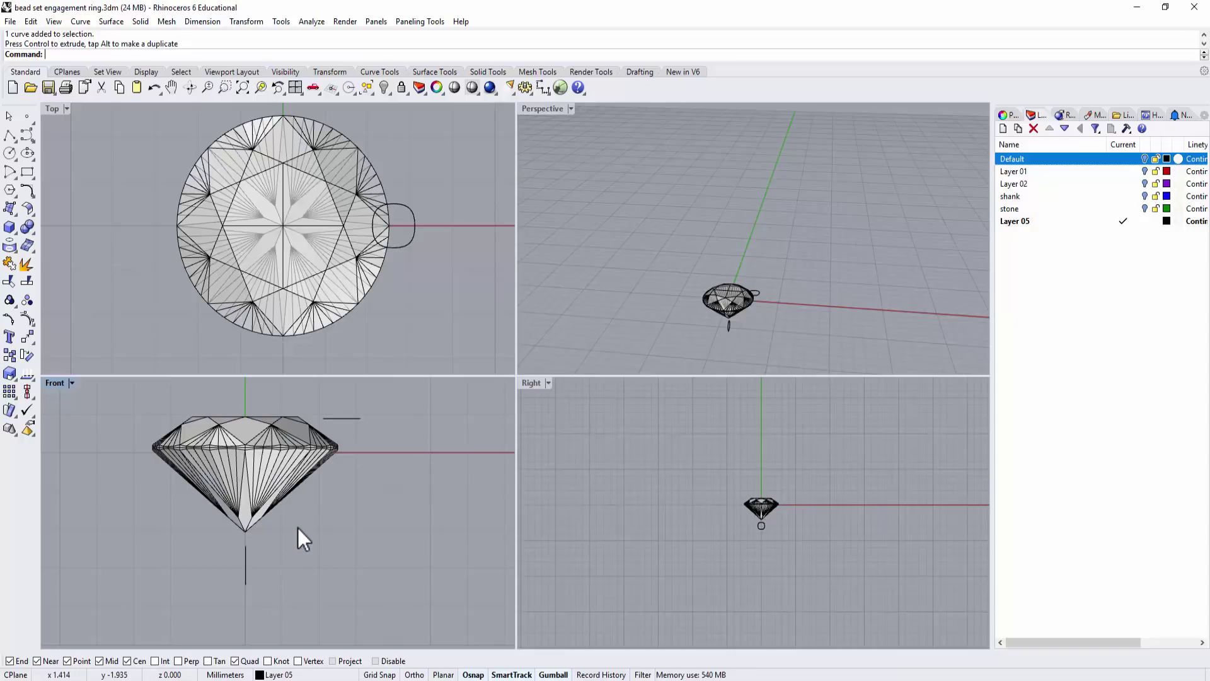
- Try a degree-3 control-point curve in the Front view from the upper profile's outer end down to the lower profile's bottom end
{"action": "left_click", "coordinate": [27, 135]}
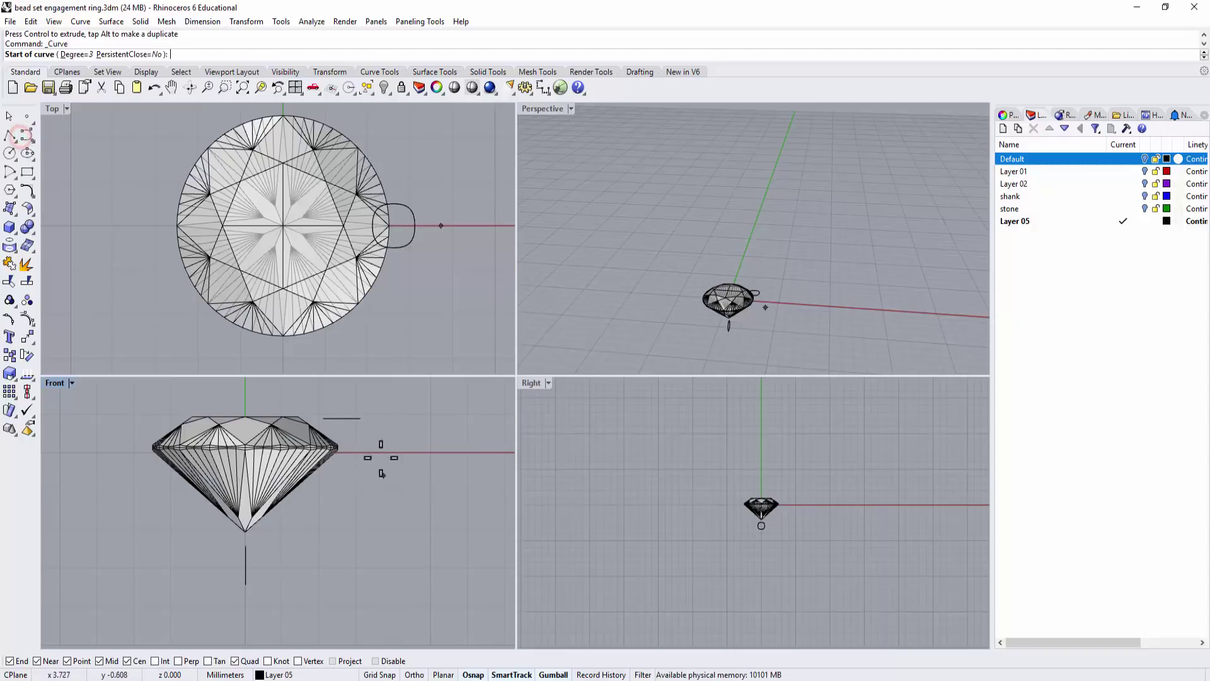
{"action": "left_click", "coordinate": [361, 418]}
{"action": "left_click", "coordinate": [357, 508]}
{"action": "left_click", "coordinate": [301, 575]}
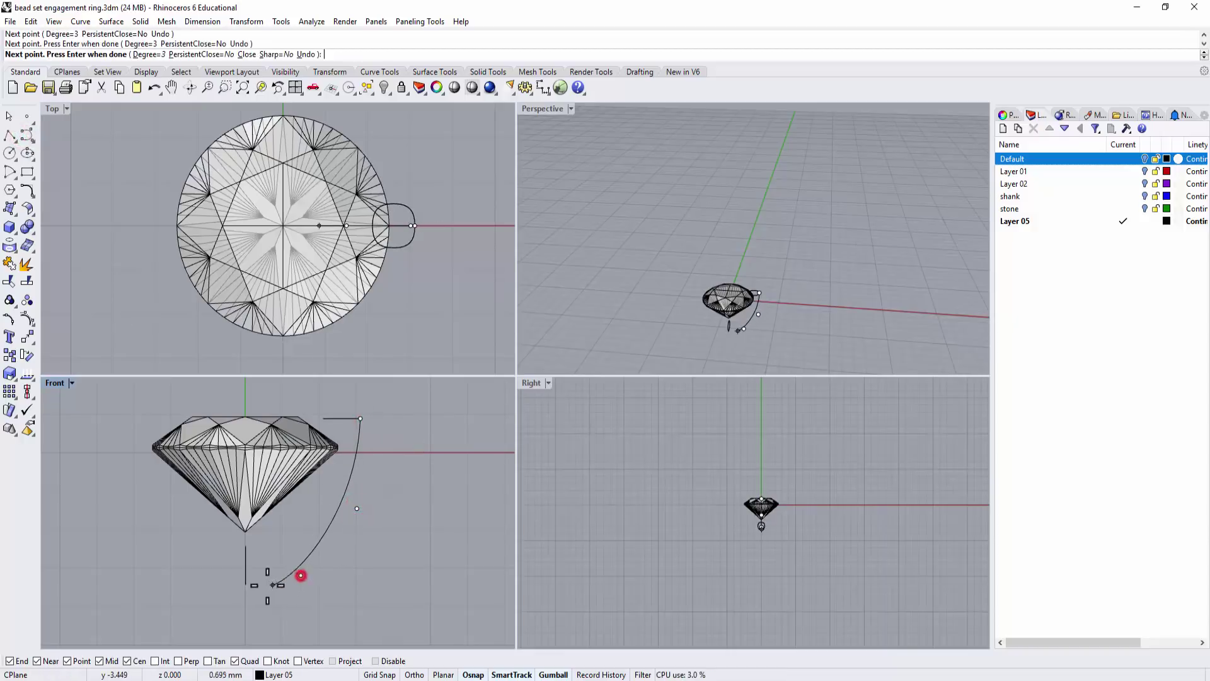
{"action": "left_click", "coordinate": [245, 584]}
{"action": "key", "text": "Return"}
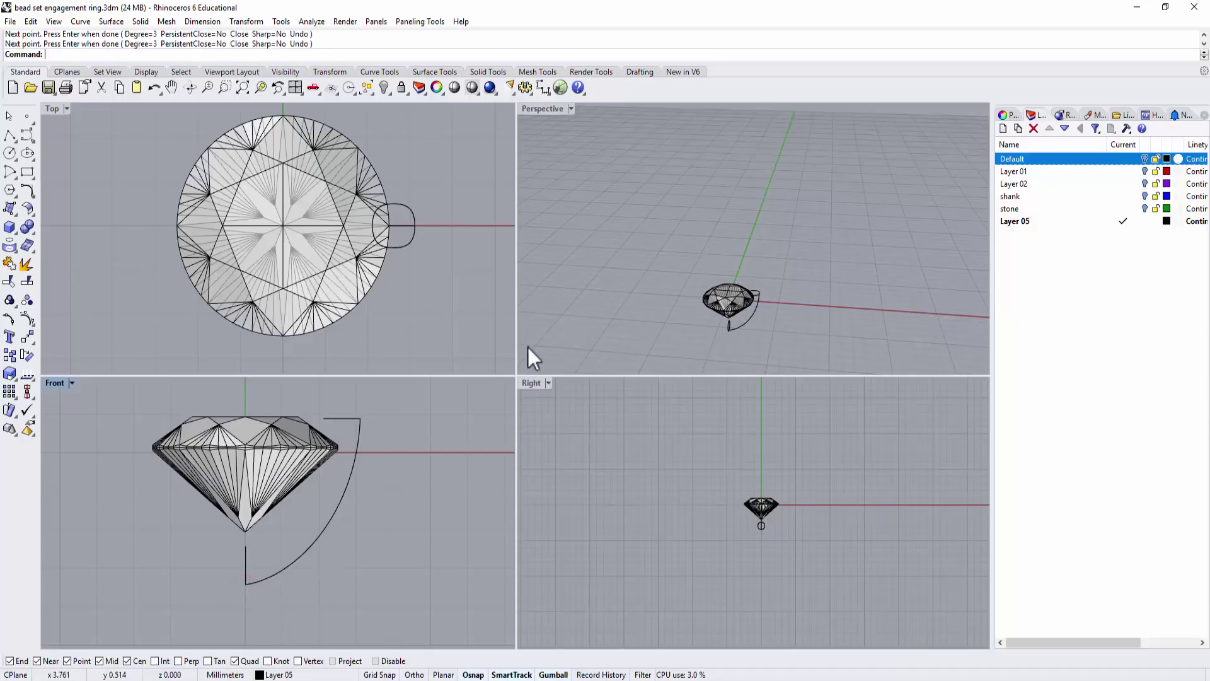
{"action": "scroll", "coordinate": [693, 303], "scroll_direction": "up", "scroll_amount": 3}
{"action": "right_click_drag", "start_coordinate": [693, 302], "coordinate": [857, 210]}
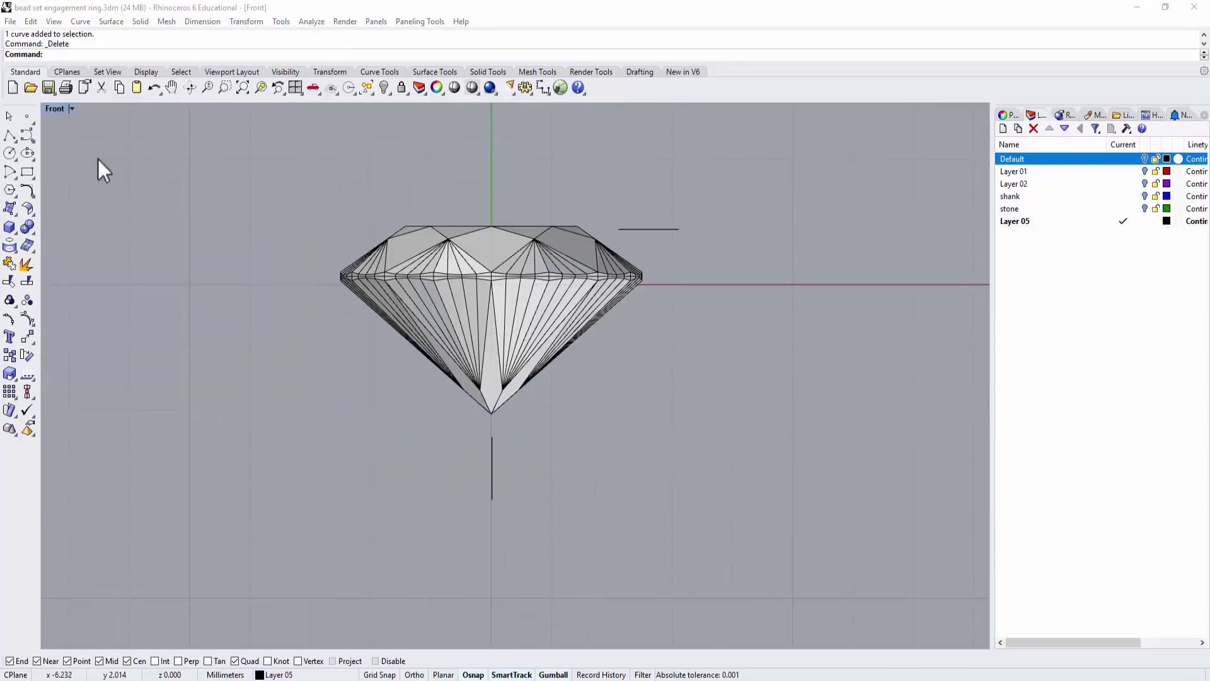
- Draw guide lines in the Front view: about 0.8 mm straight up from the upper profile's outer end, and one horizontally left from the lower profile's bottom
{"action": "left_click", "coordinate": [9, 135]}
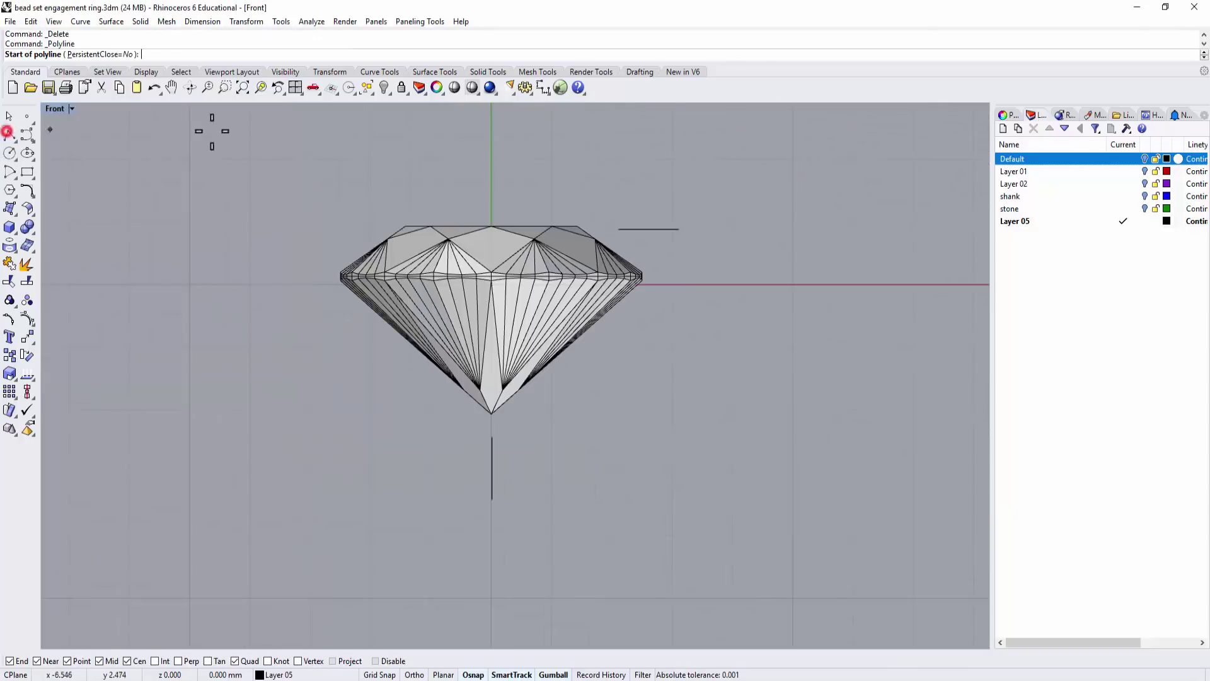
{"action": "left_click", "coordinate": [678, 228]}
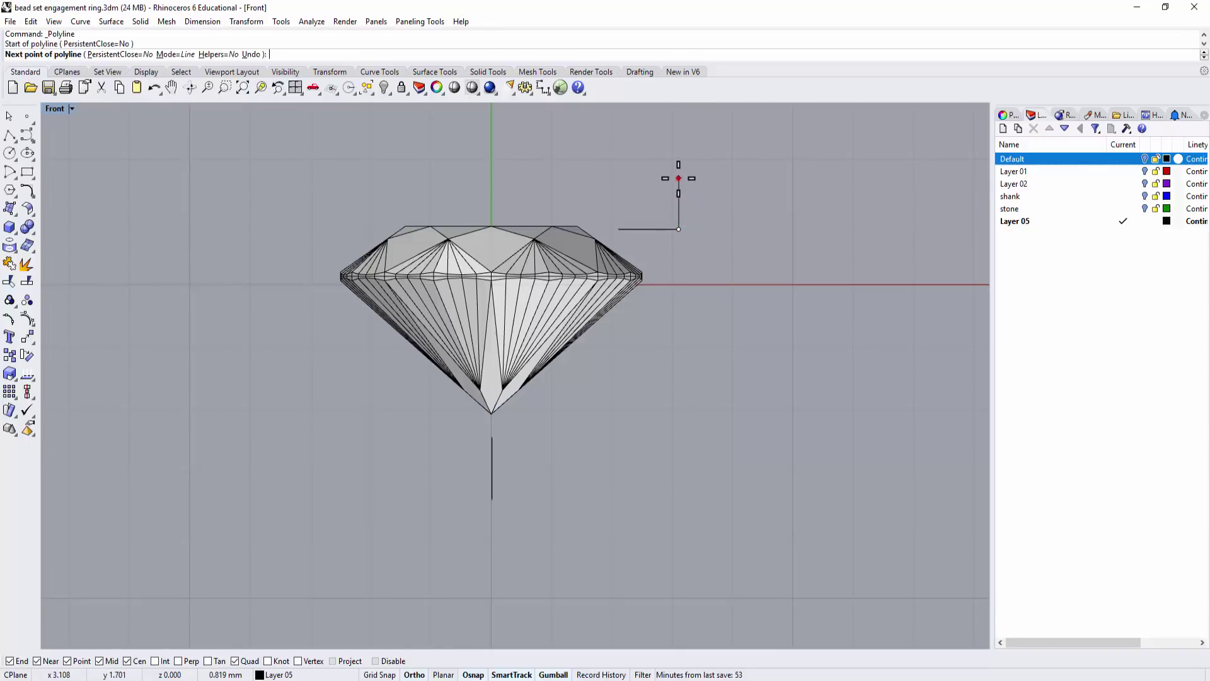
{"action": "left_click", "coordinate": [679, 179]}
{"action": "key", "text": "Return"}
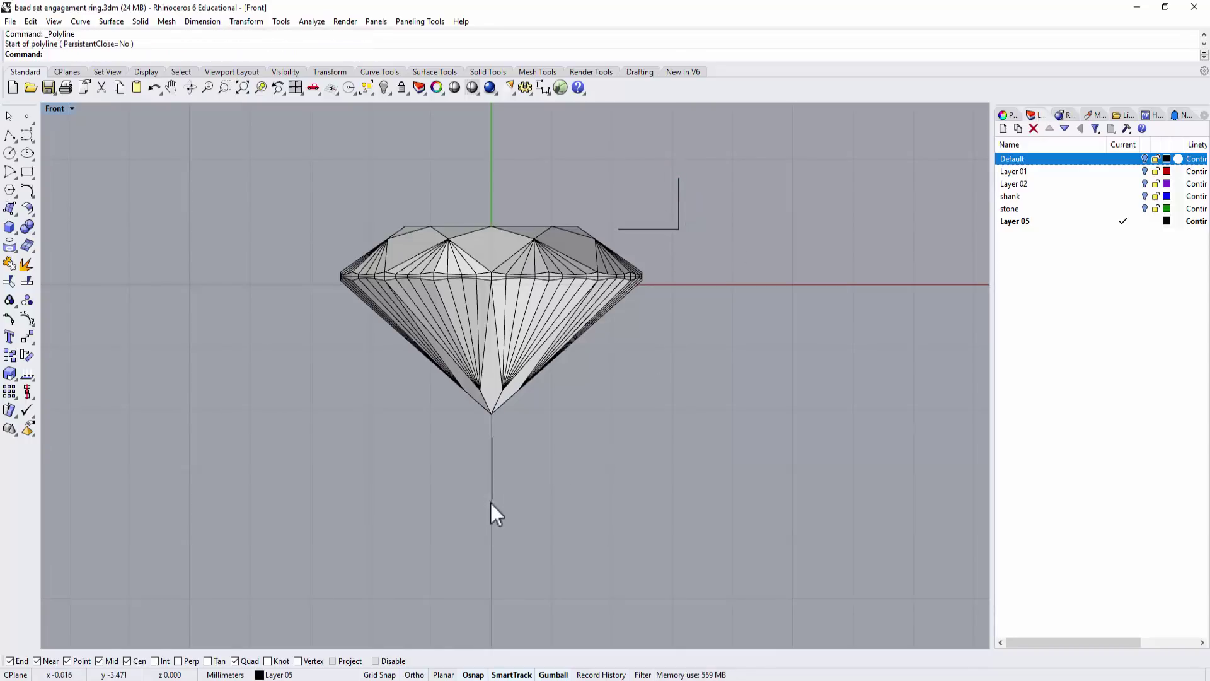
{"action": "left_click", "coordinate": [492, 500]}
{"action": "left_click", "coordinate": [440, 501]}
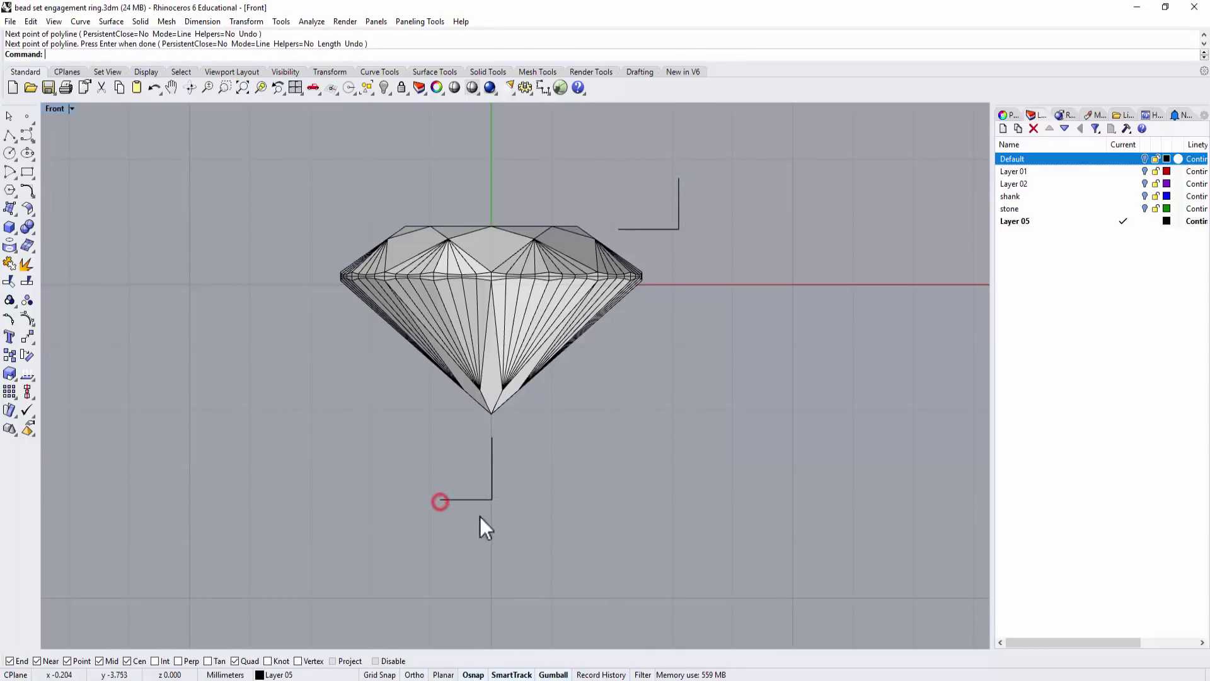
- Start an adjustable curve blend between the vertical and horizontal guide lines, with Tangency continuity at both ends
{"action": "left_click", "coordinate": [26, 191]}
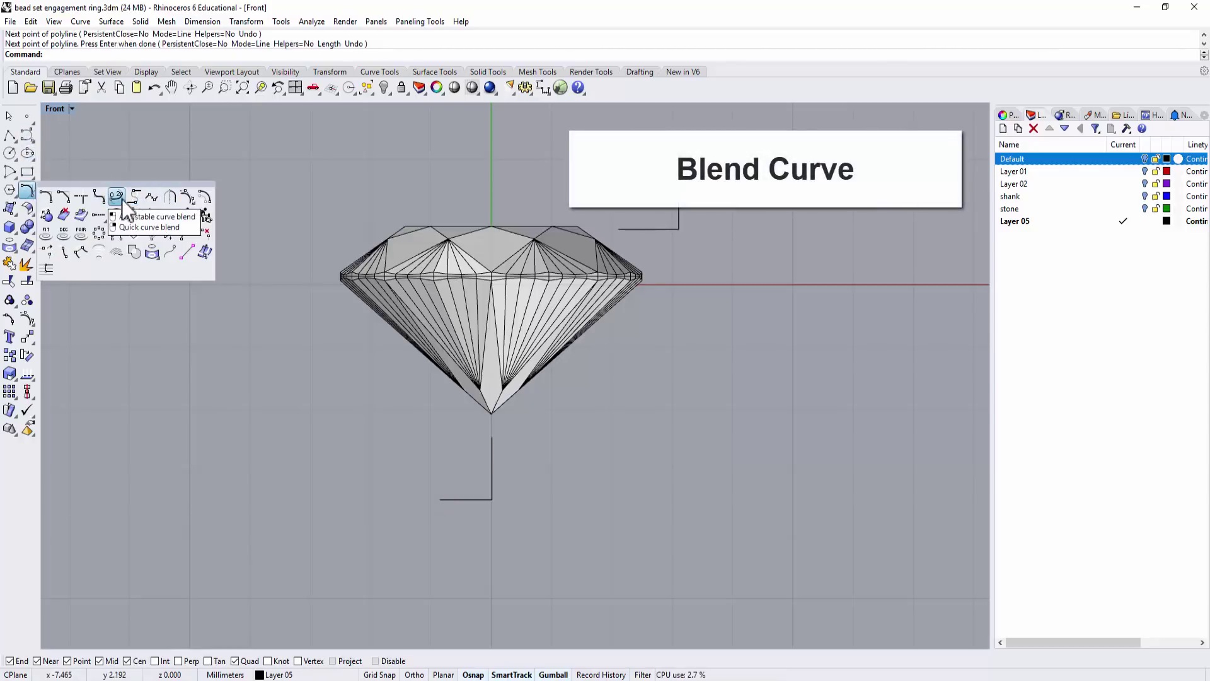
{"action": "left_click", "coordinate": [117, 197]}
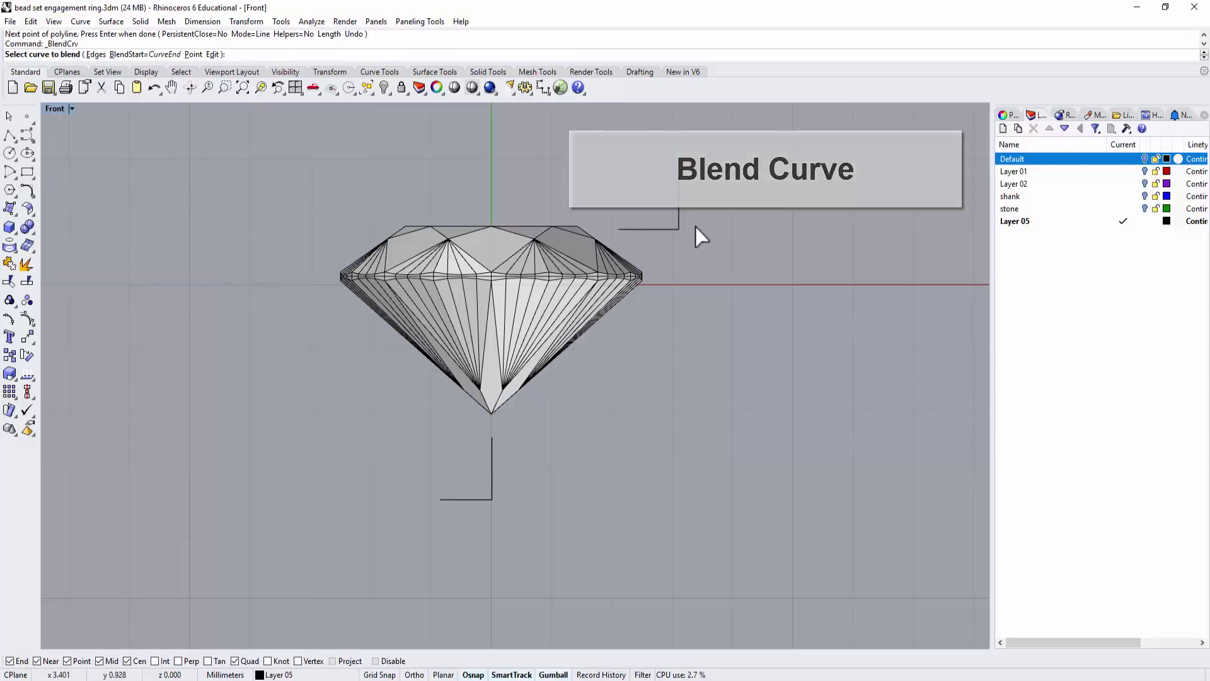
{"action": "left_click", "coordinate": [679, 218]}
{"action": "left_click", "coordinate": [486, 500]}
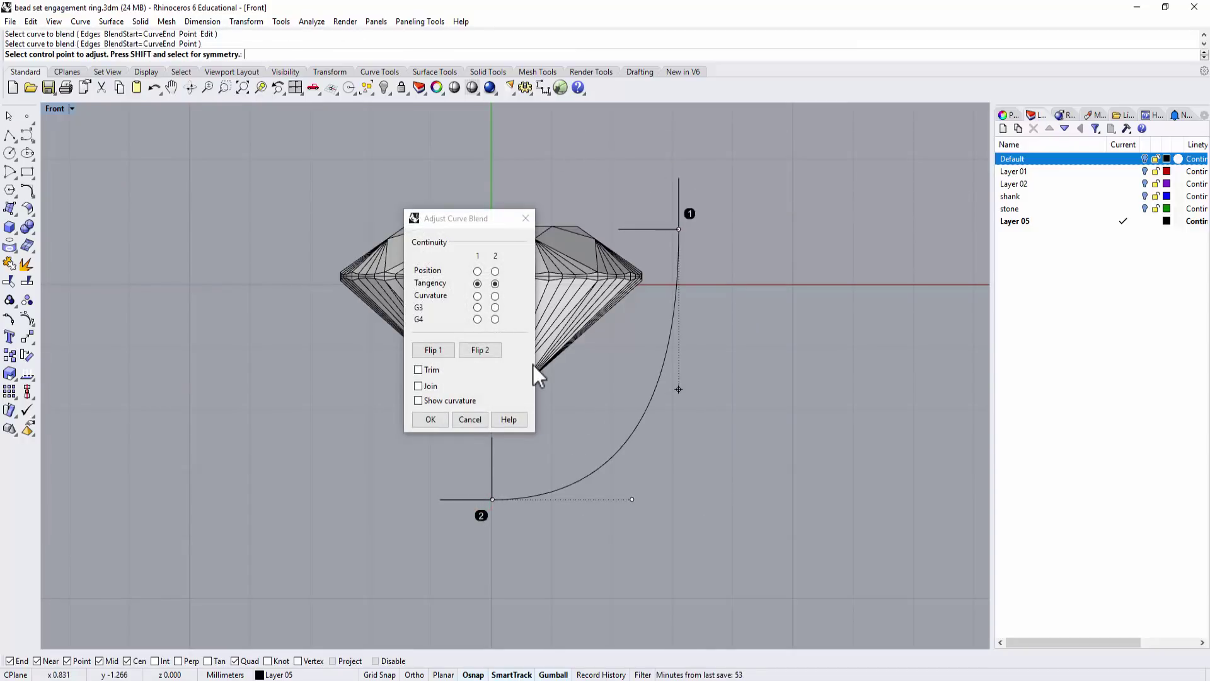
{"action": "left_click_drag", "start_coordinate": [487, 218], "coordinate": [212, 195]}
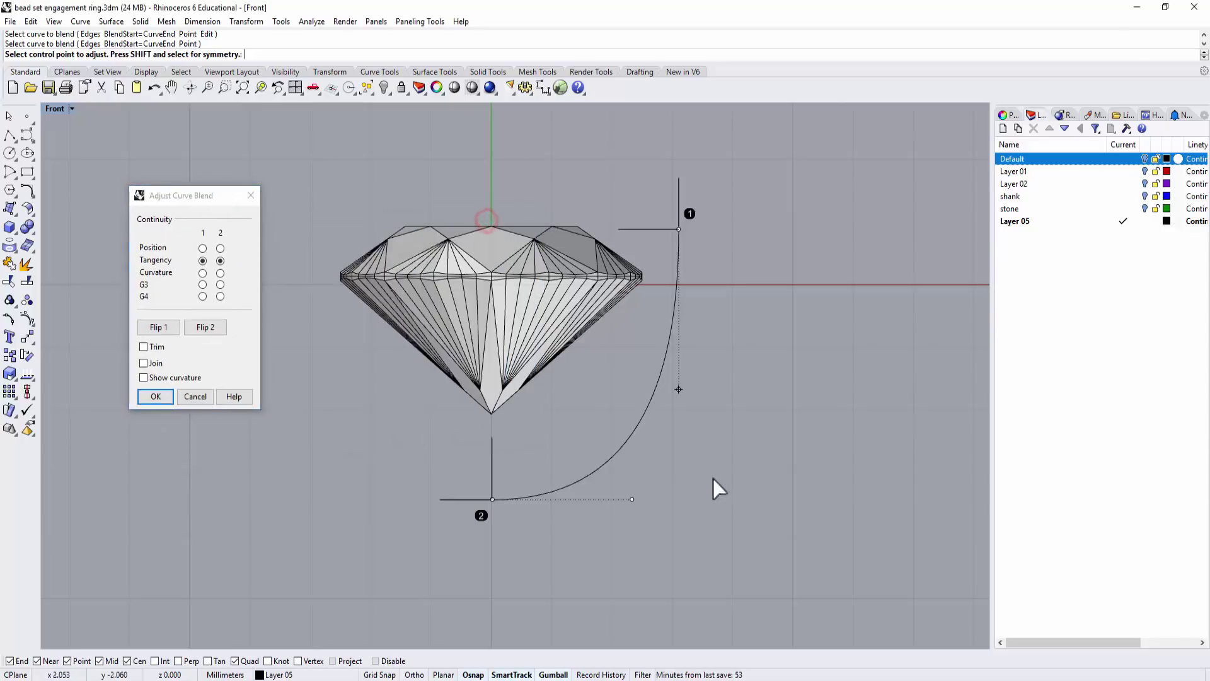
- Shorten the blend's lower horizontal handle toward the lower profile to flatten the curve, and accept the blend
{"action": "left_click", "coordinate": [632, 500]}
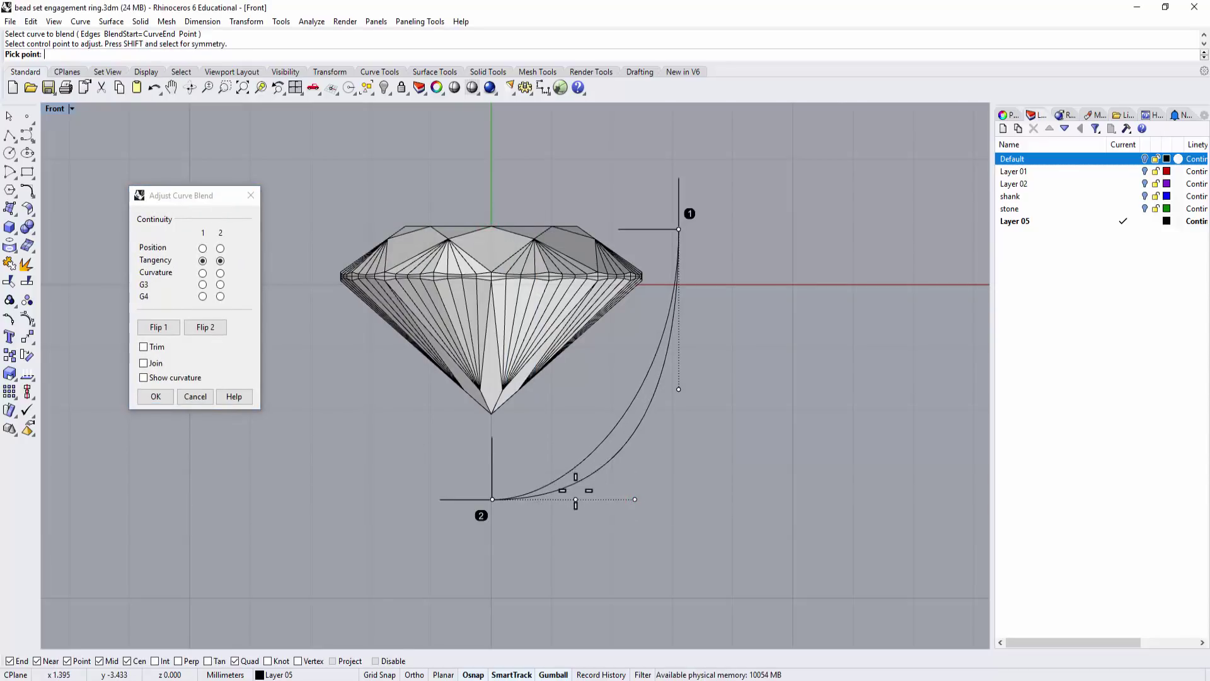
{"action": "left_click", "coordinate": [576, 499]}
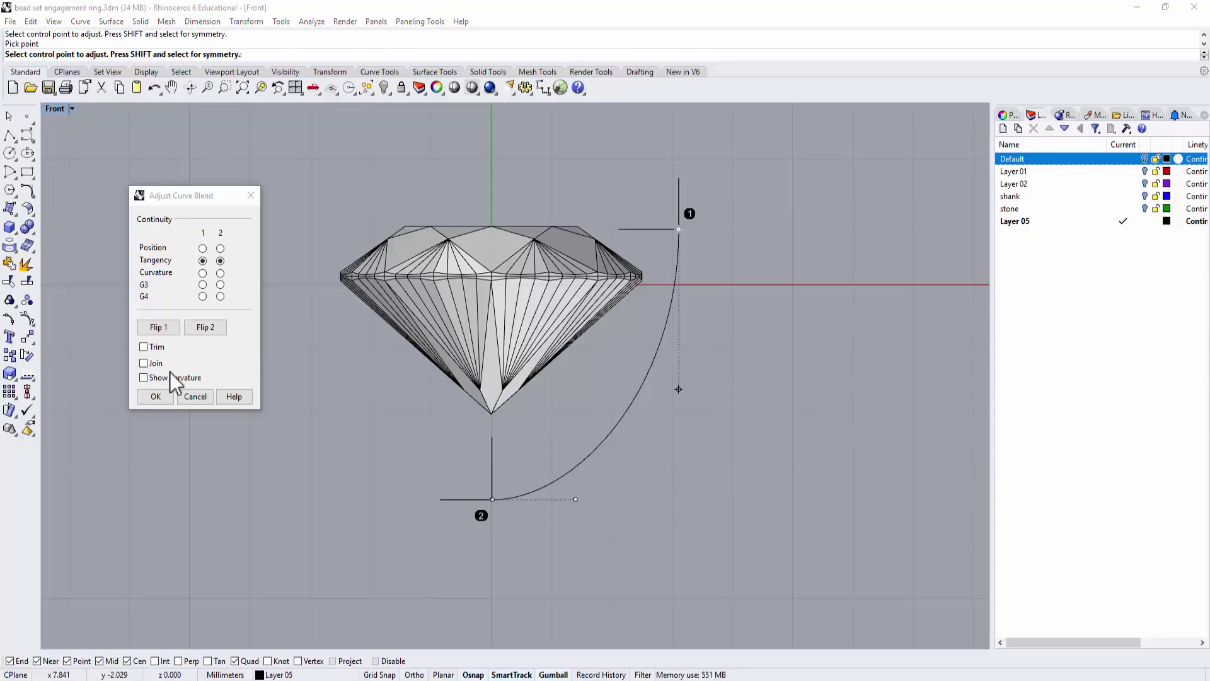
{"action": "left_click", "coordinate": [158, 396]}
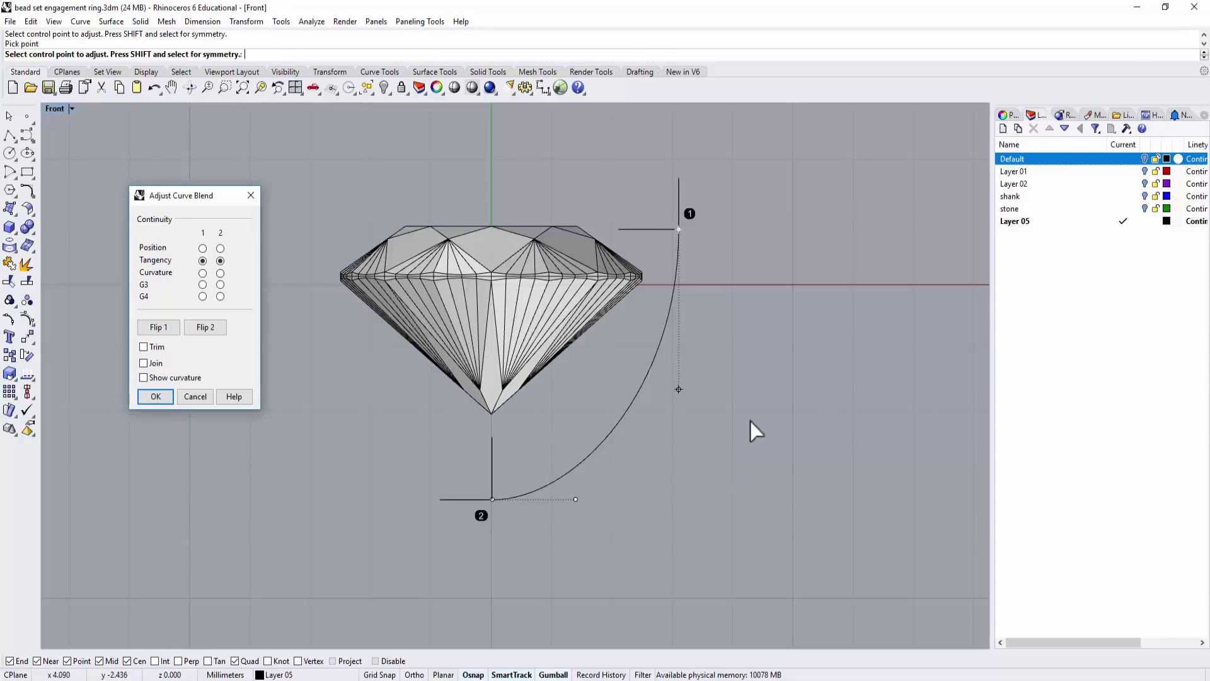
{"action": "left_click", "coordinate": [158, 394]}
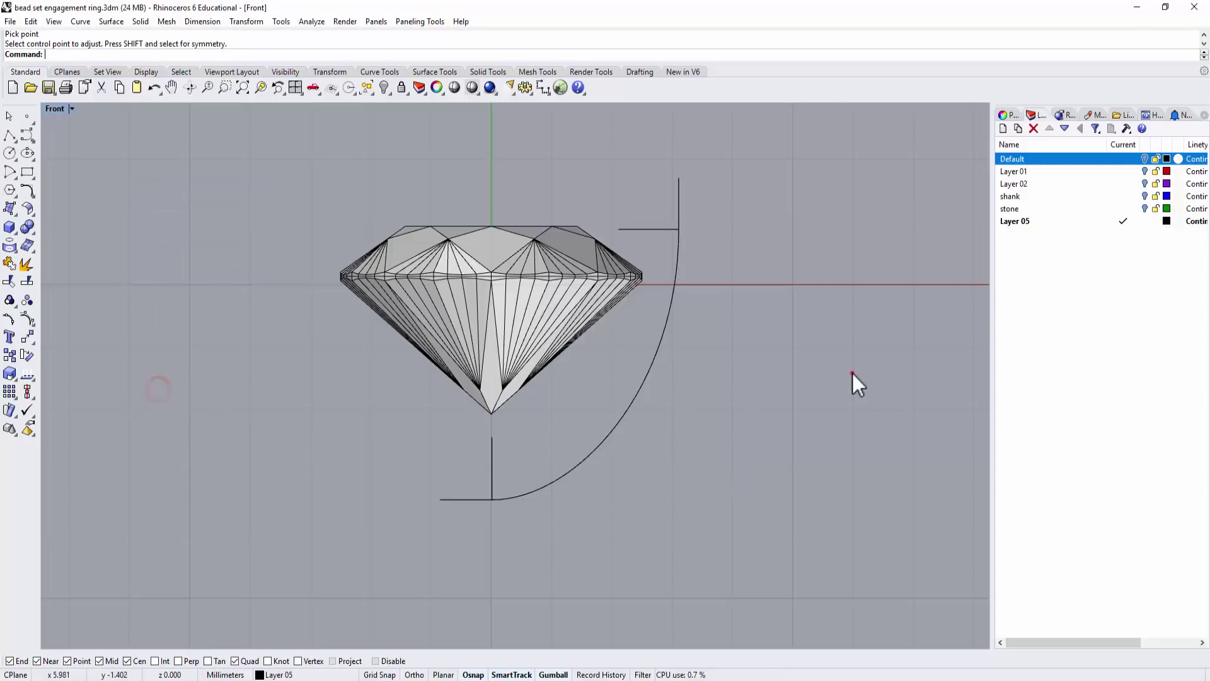
- Delete the vertical and horizontal guide lines, leaving the blend curve and the two profiles
{"action": "right_click_drag", "start_coordinate": [851, 373], "coordinate": [781, 457]}
{"action": "left_click", "coordinate": [663, 212]}
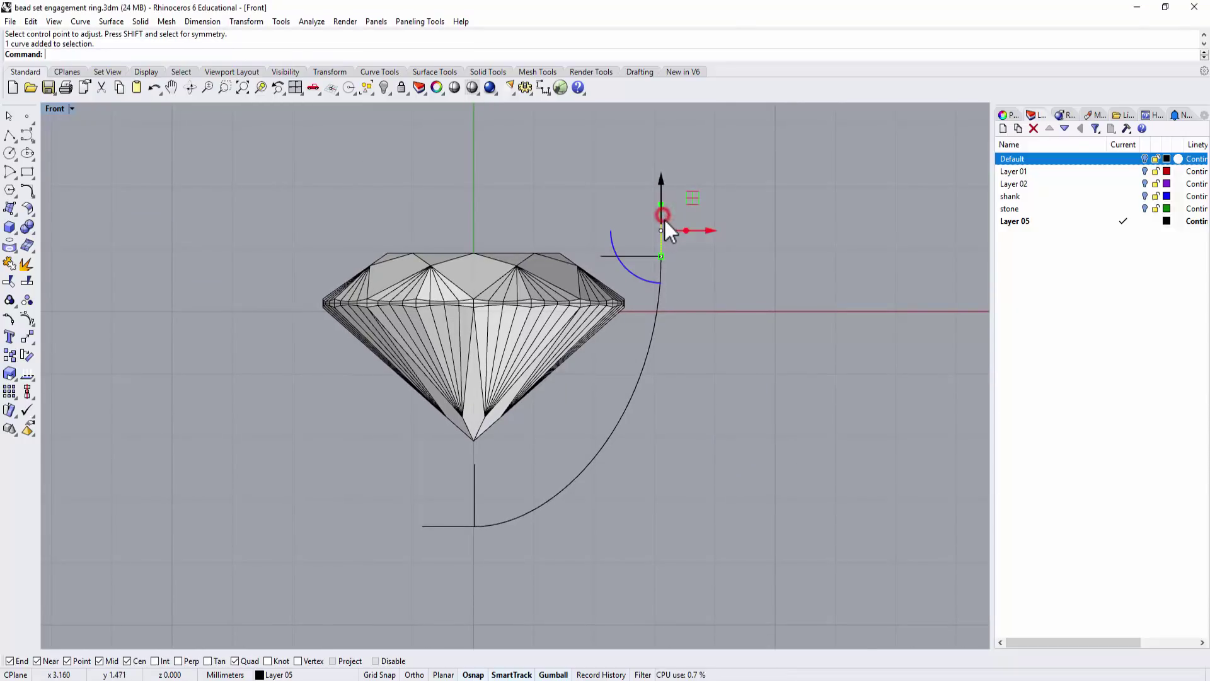
{"action": "key", "text": "Delete"}
{"action": "left_click", "coordinate": [462, 527]}
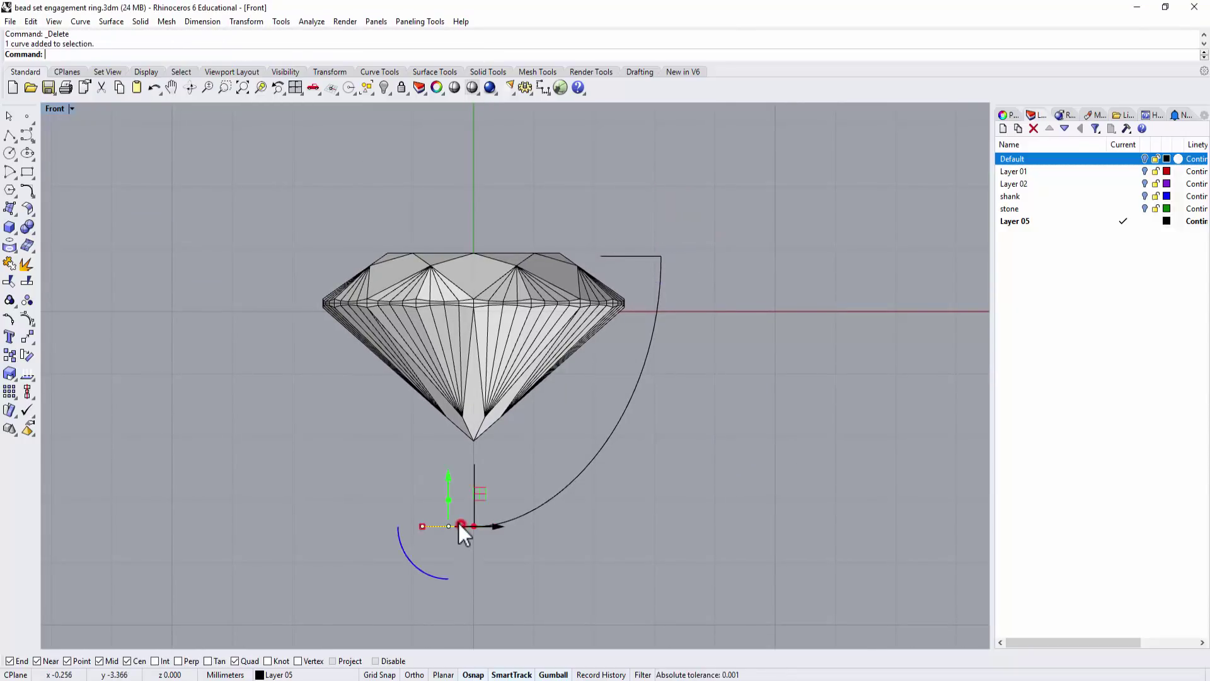
{"action": "key", "text": "Delete"}
- Create a Sweep 1 Rail prong surface in the Perspective view, using the blend curve as rail and both profiles as cross sections
{"action": "double_click", "coordinate": [53, 108]}
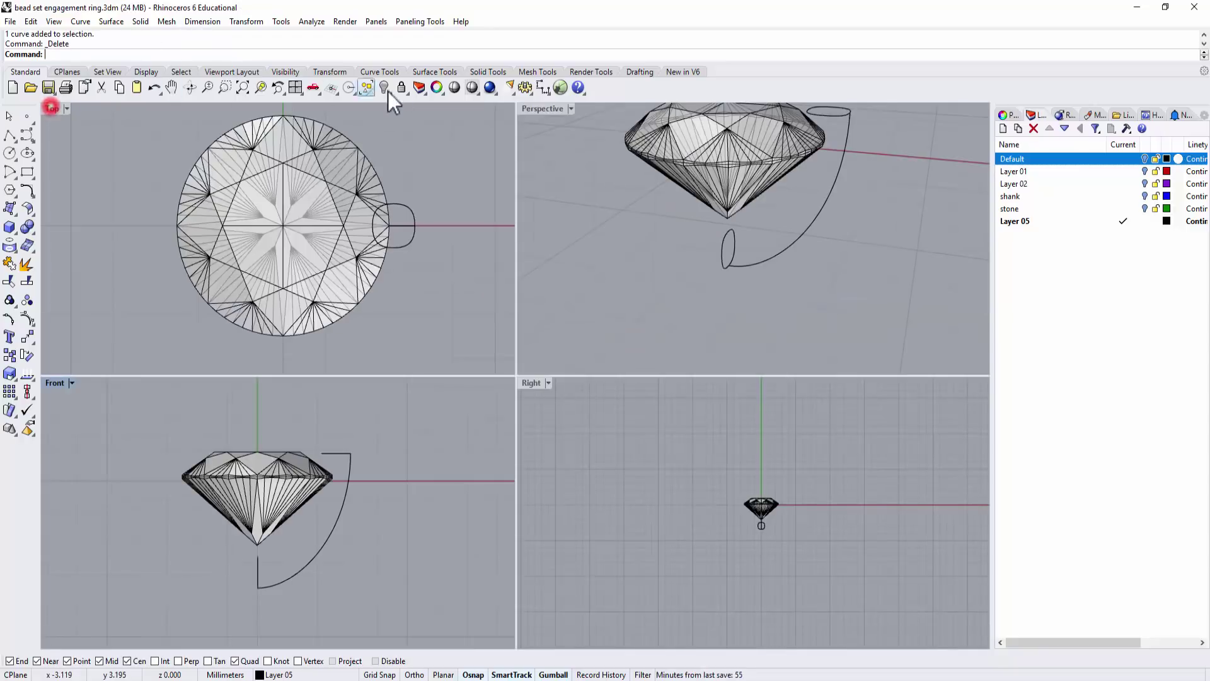
{"action": "double_click", "coordinate": [548, 112]}
{"action": "scroll", "coordinate": [684, 278], "scroll_direction": "down", "scroll_amount": 5}
{"action": "right_click_drag", "start_coordinate": [696, 283], "coordinate": [738, 308]}
{"action": "scroll", "coordinate": [682, 212], "scroll_direction": "up", "scroll_amount": 6}
{"action": "right_click_drag", "start_coordinate": [682, 212], "coordinate": [757, 351]}
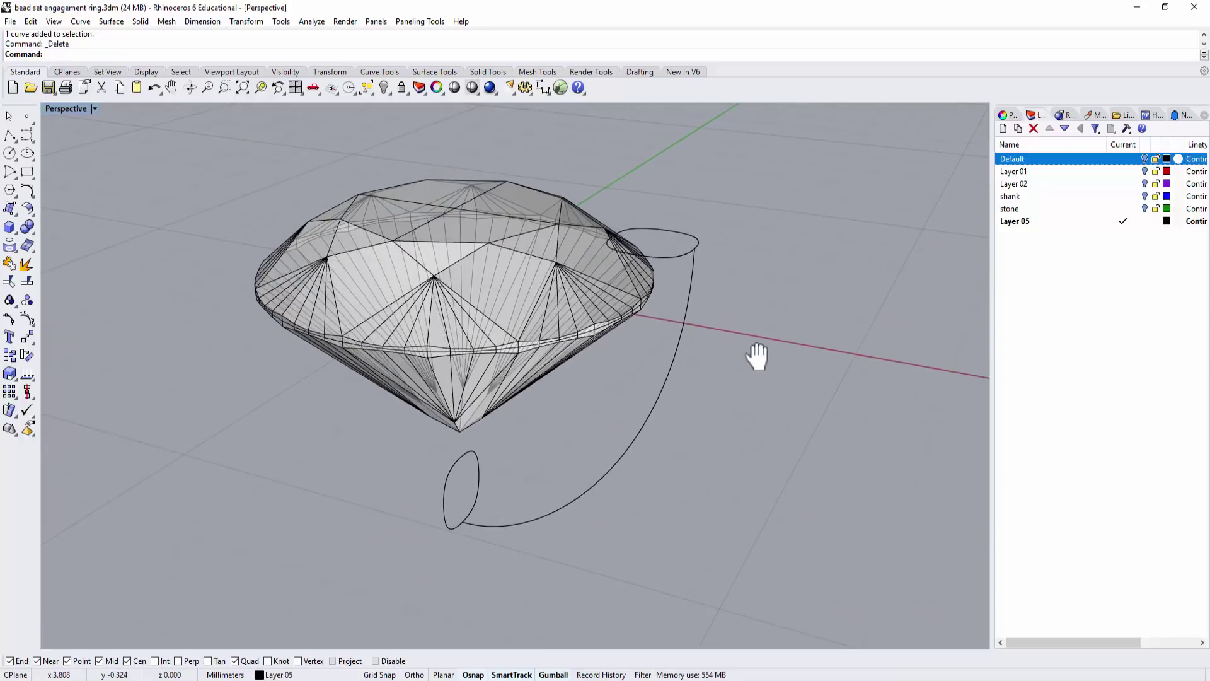
{"action": "left_click", "coordinate": [113, 23]}
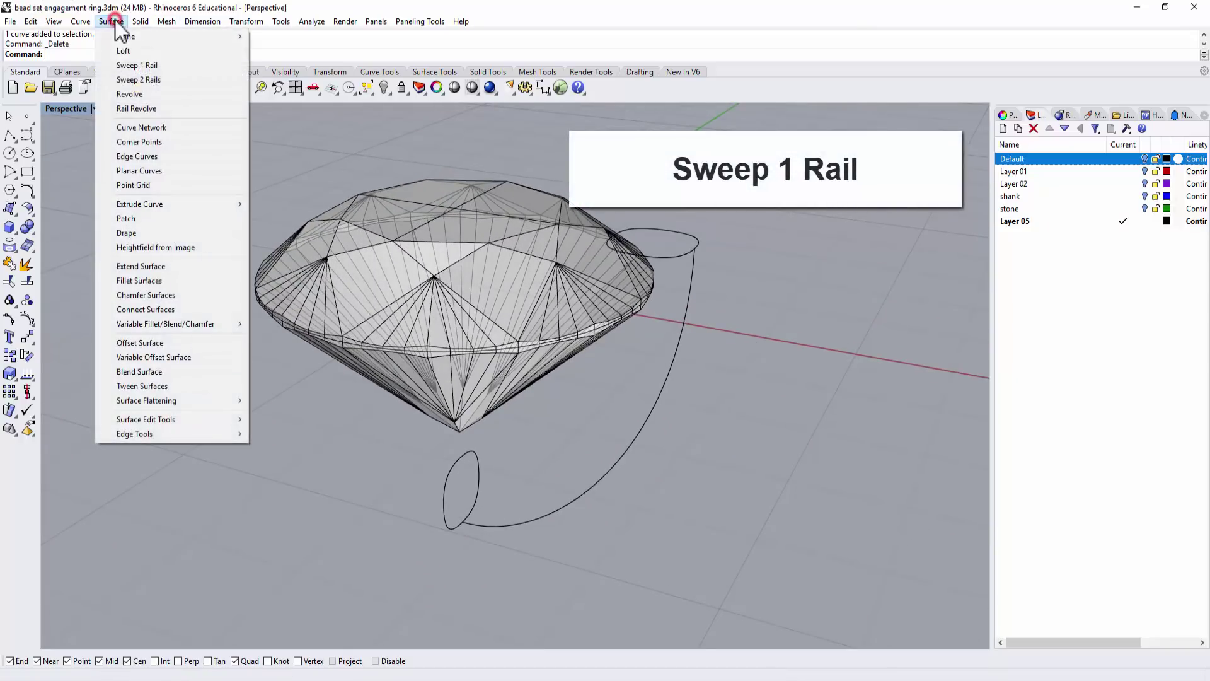
{"action": "left_click", "coordinate": [125, 65]}
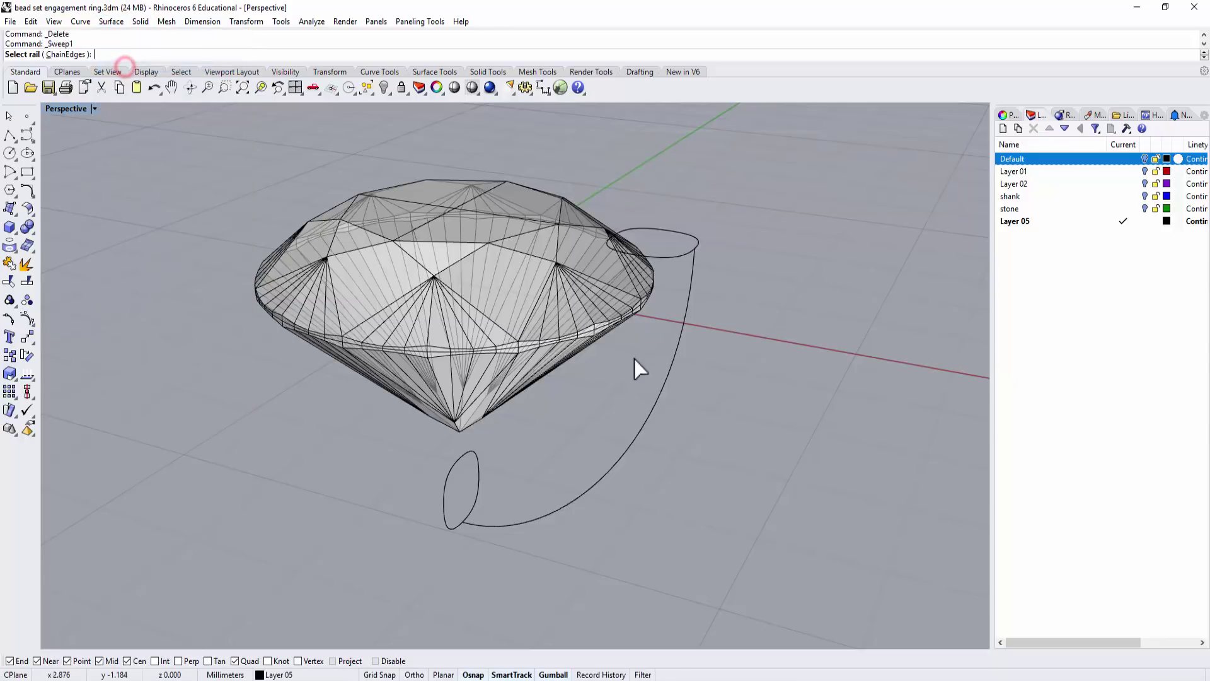
{"action": "left_click", "coordinate": [684, 328]}
{"action": "left_click", "coordinate": [676, 257]}
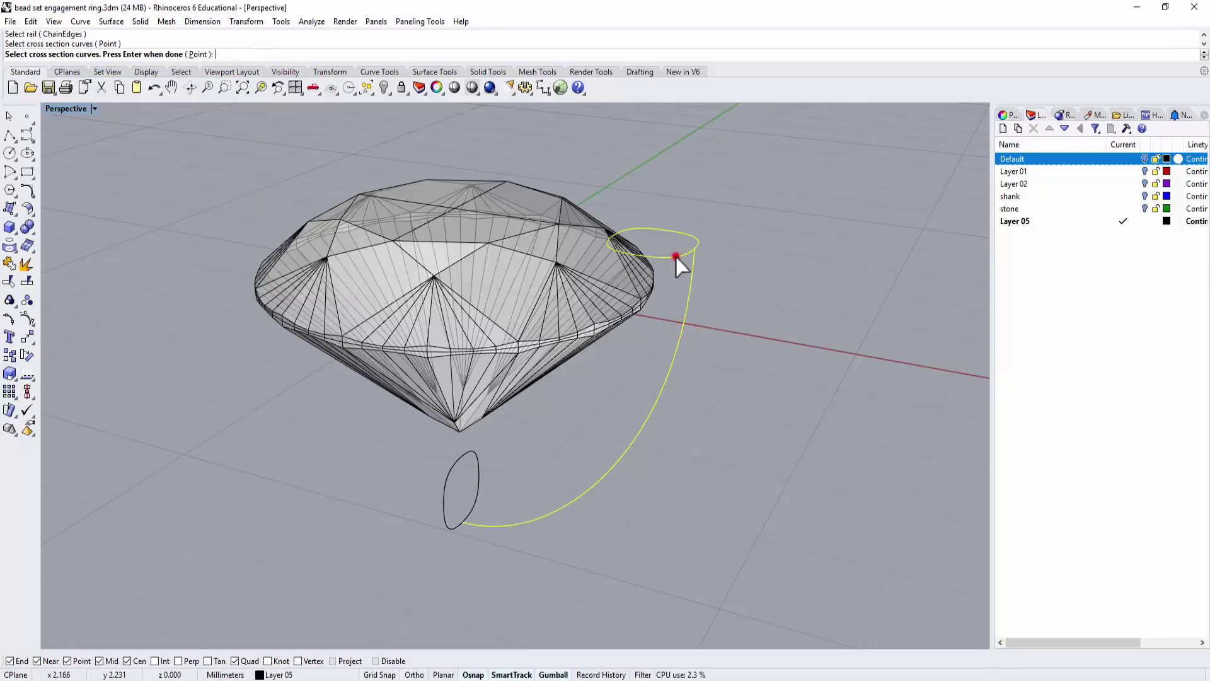
{"action": "left_click", "coordinate": [446, 491]}
{"action": "key", "text": "Return"}
{"action": "right_click_drag", "start_coordinate": [775, 441], "coordinate": [760, 419]}
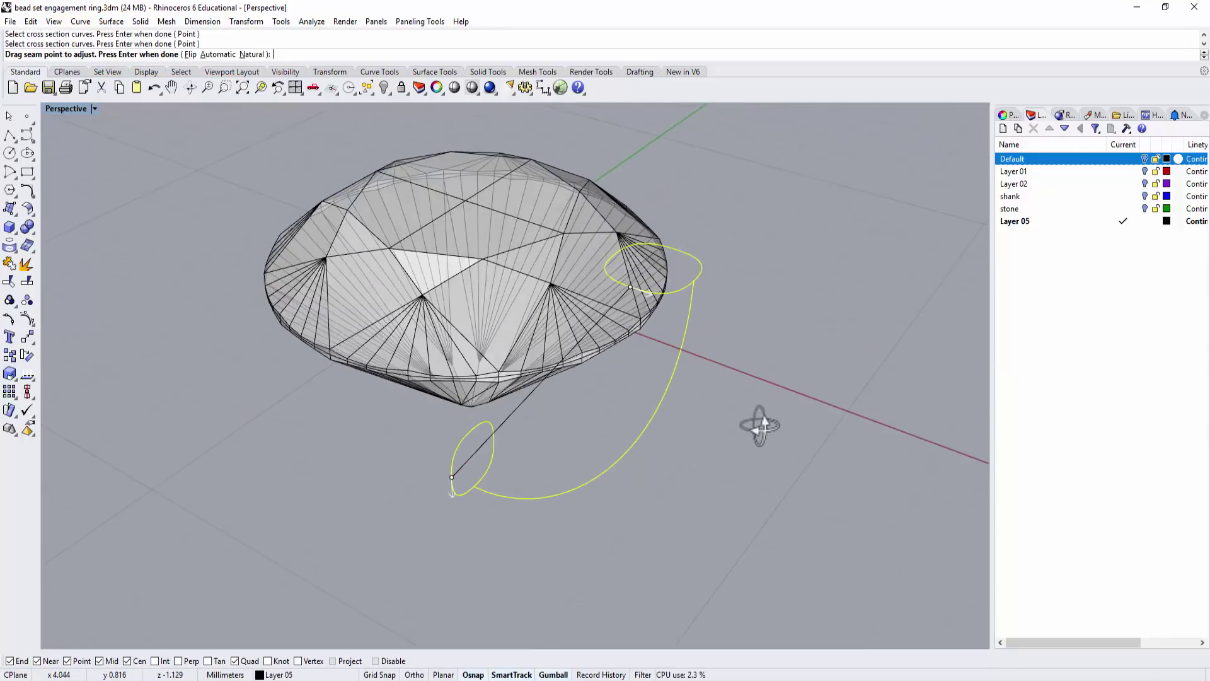
{"action": "key", "text": "Return"}
{"action": "left_click", "coordinate": [764, 342]}
{"action": "right_click_drag", "start_coordinate": [764, 353], "coordinate": [643, 419]}
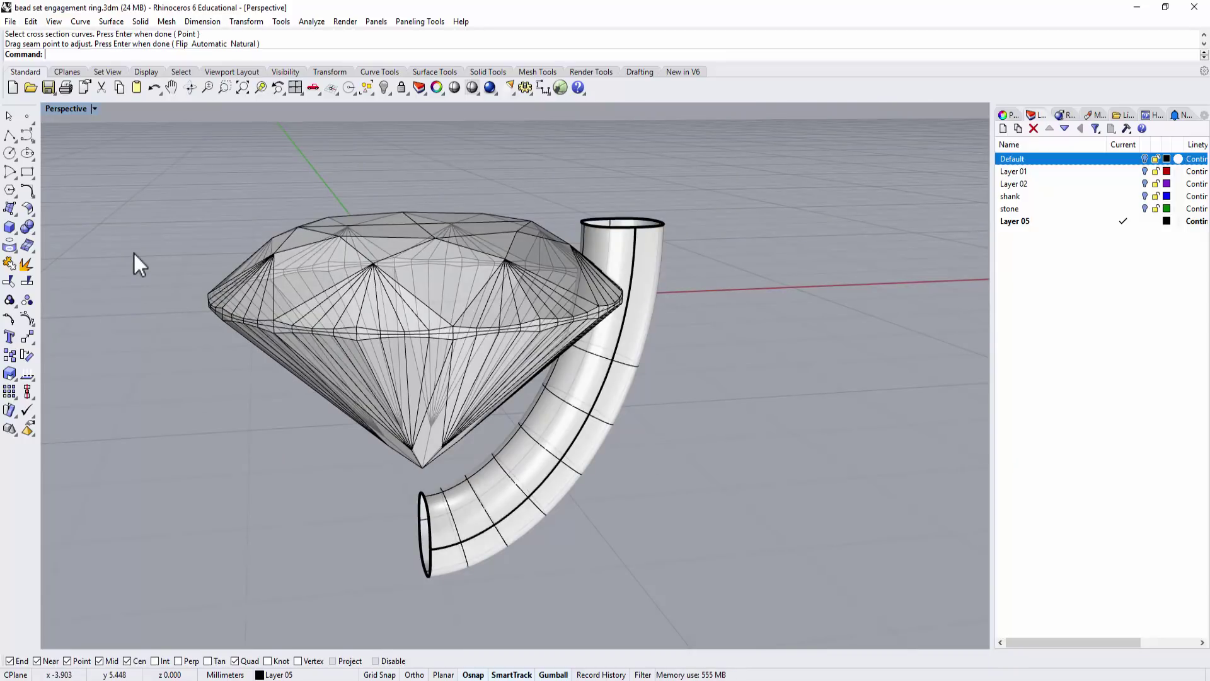
- Cap both open ends of the swept prong to make it a closed solid, and inspect its upper end
{"action": "type", "text": "Cap"}
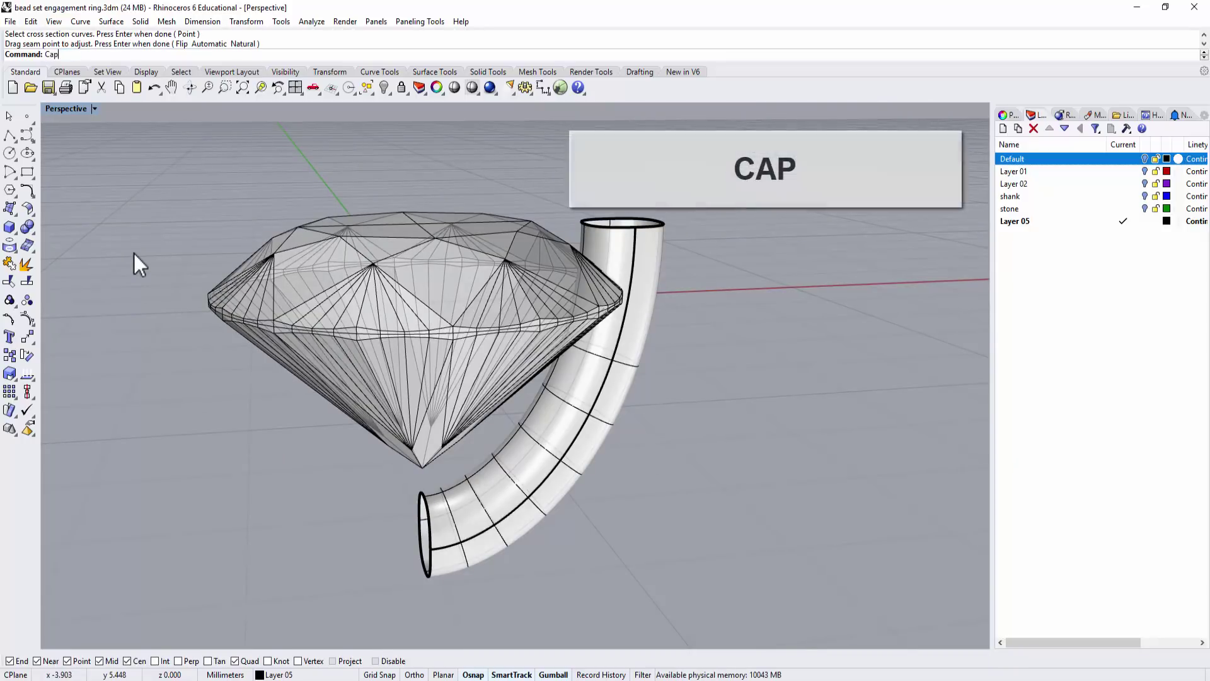
{"action": "key", "text": "Return"}
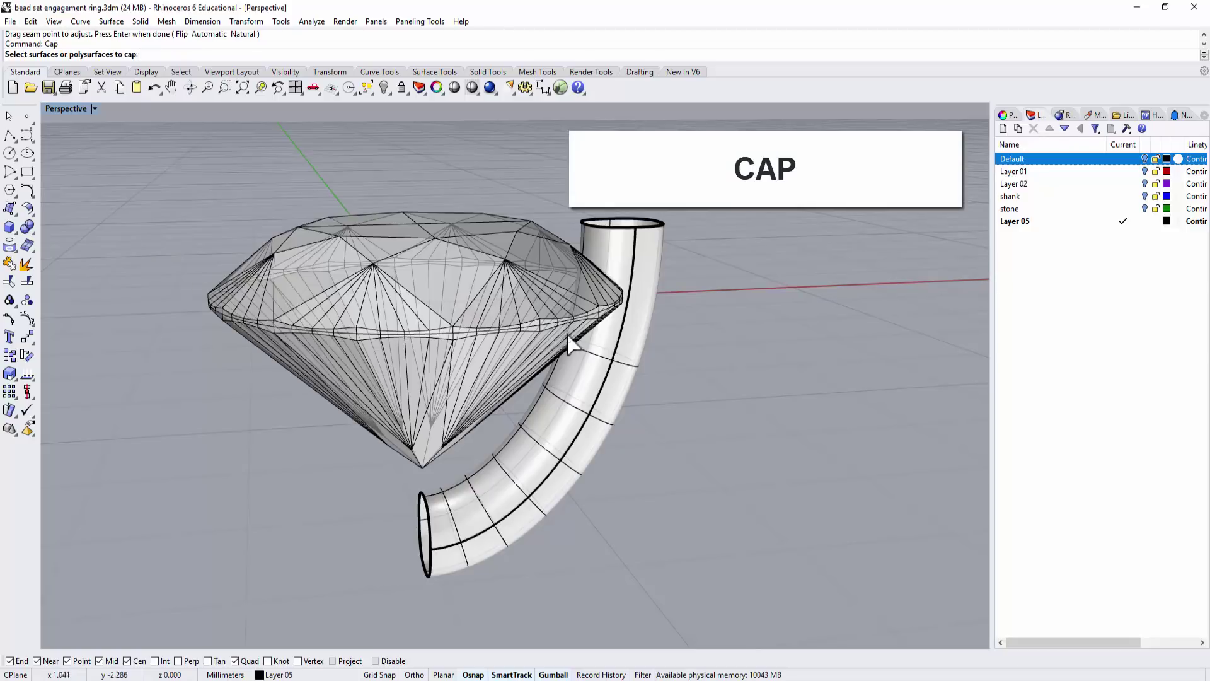
{"action": "left_click", "coordinate": [622, 351]}
{"action": "right_click", "coordinate": [679, 291]}
{"action": "right_click_drag", "start_coordinate": [715, 266], "coordinate": [555, 254]}
{"action": "scroll", "coordinate": [668, 238], "scroll_direction": "up", "scroll_amount": 4}
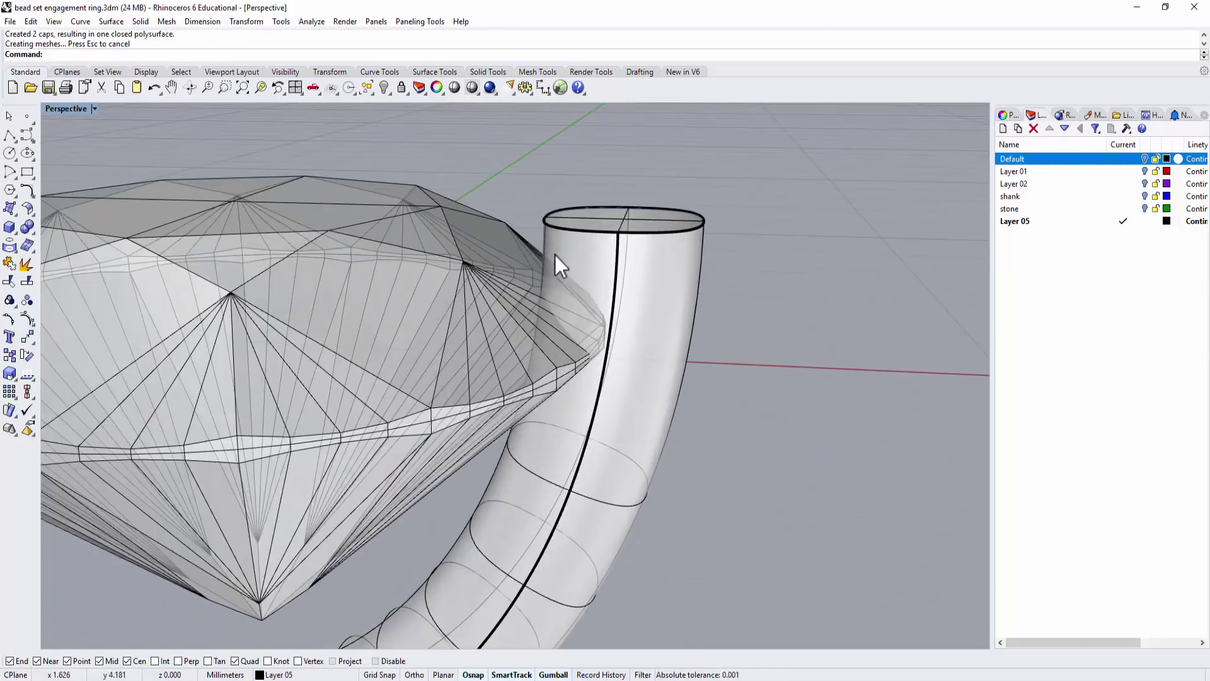
{"action": "right_click_drag", "start_coordinate": [633, 223], "coordinate": [577, 214]}
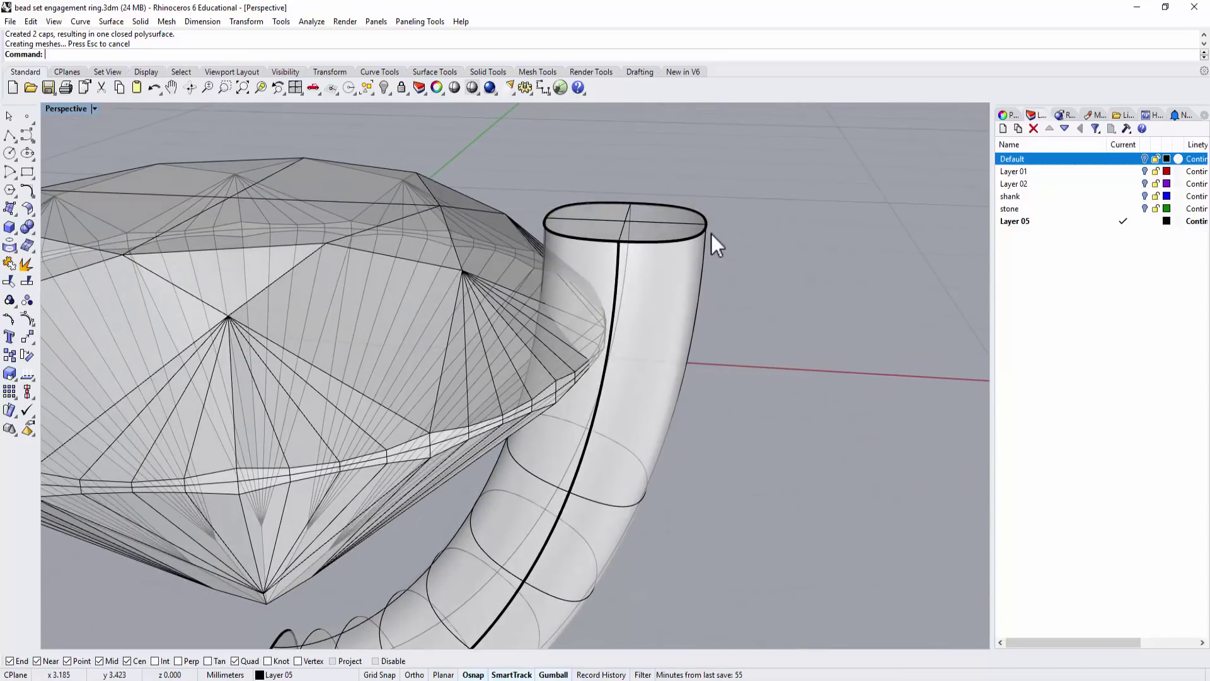
- Fillet the upper end edge of the capped prong with a 0.2 mm radius
{"action": "scroll", "coordinate": [722, 240], "scroll_direction": "down", "scroll_amount": 2}
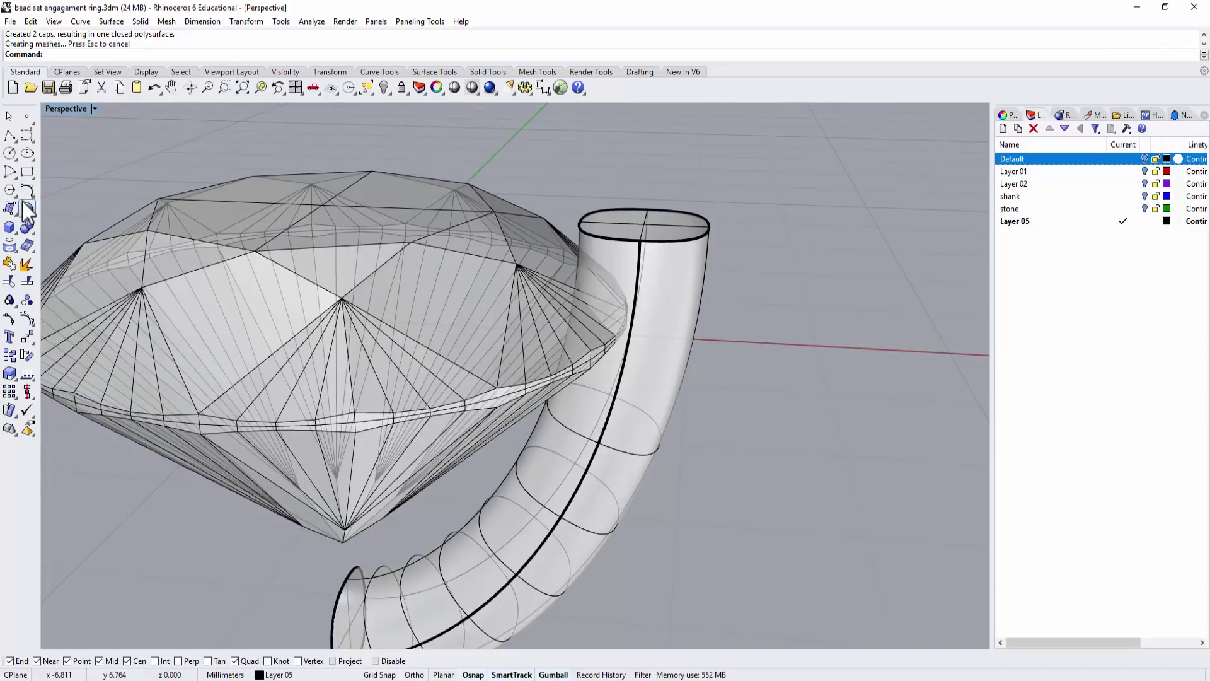
{"action": "left_click", "coordinate": [27, 228]}
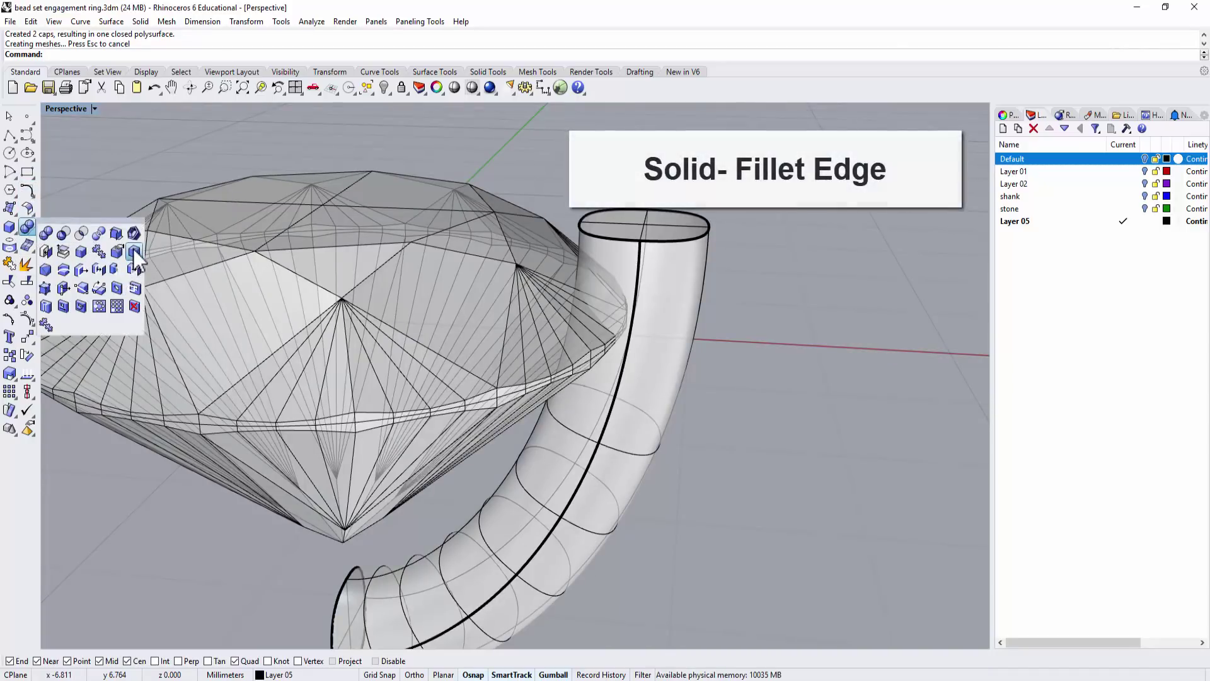
{"action": "left_click", "coordinate": [155, 272]}
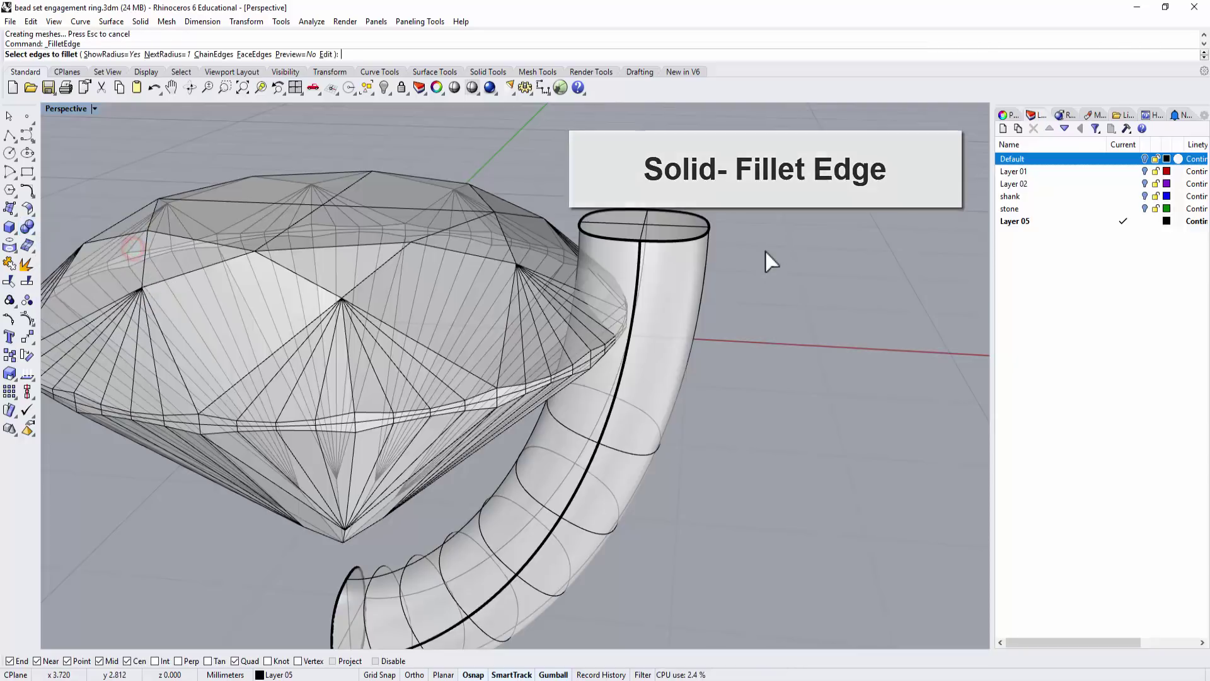
{"action": "left_click", "coordinate": [166, 54]}
{"action": "type", "text": "0."}
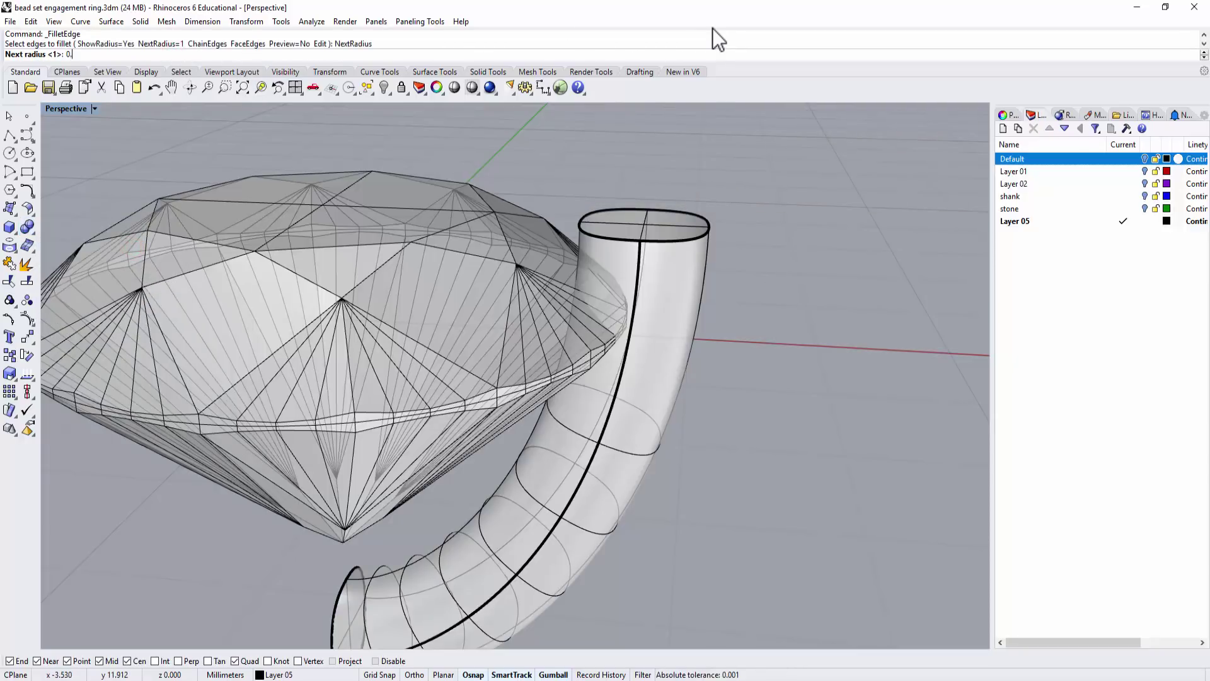
{"action": "type", "text": "2"}
{"action": "key", "text": "Return"}
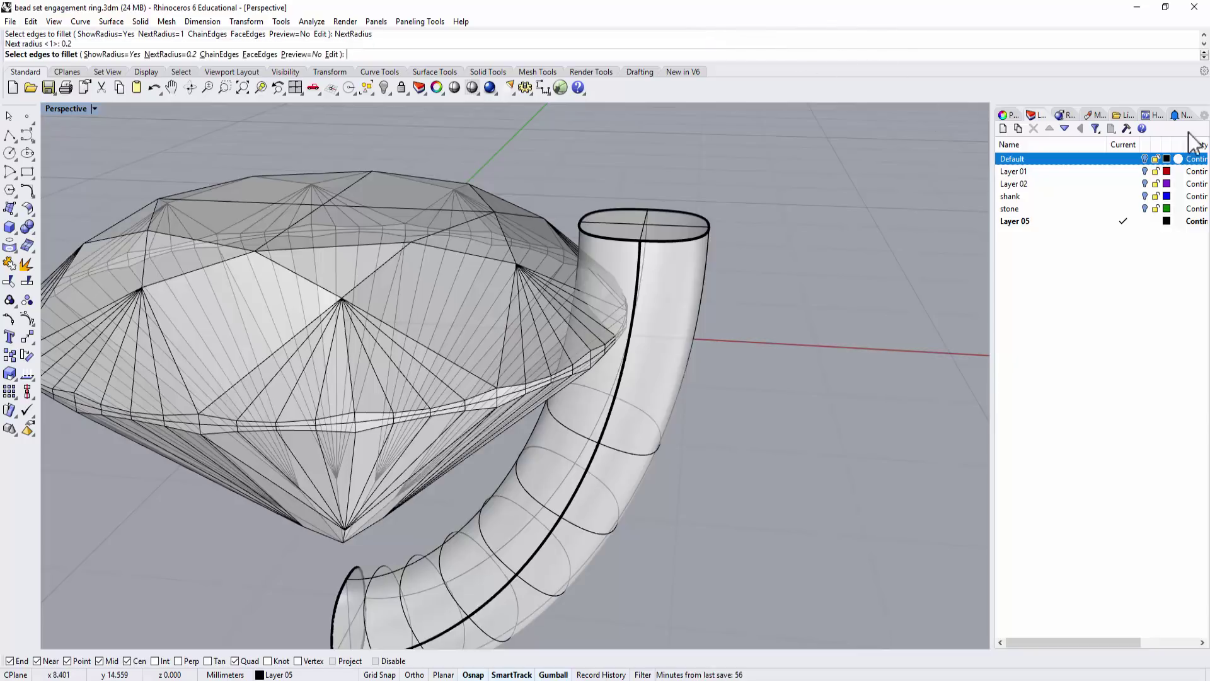
{"action": "left_click", "coordinate": [706, 231]}
{"action": "key", "text": "Return"}
{"action": "key", "text": "Return"}
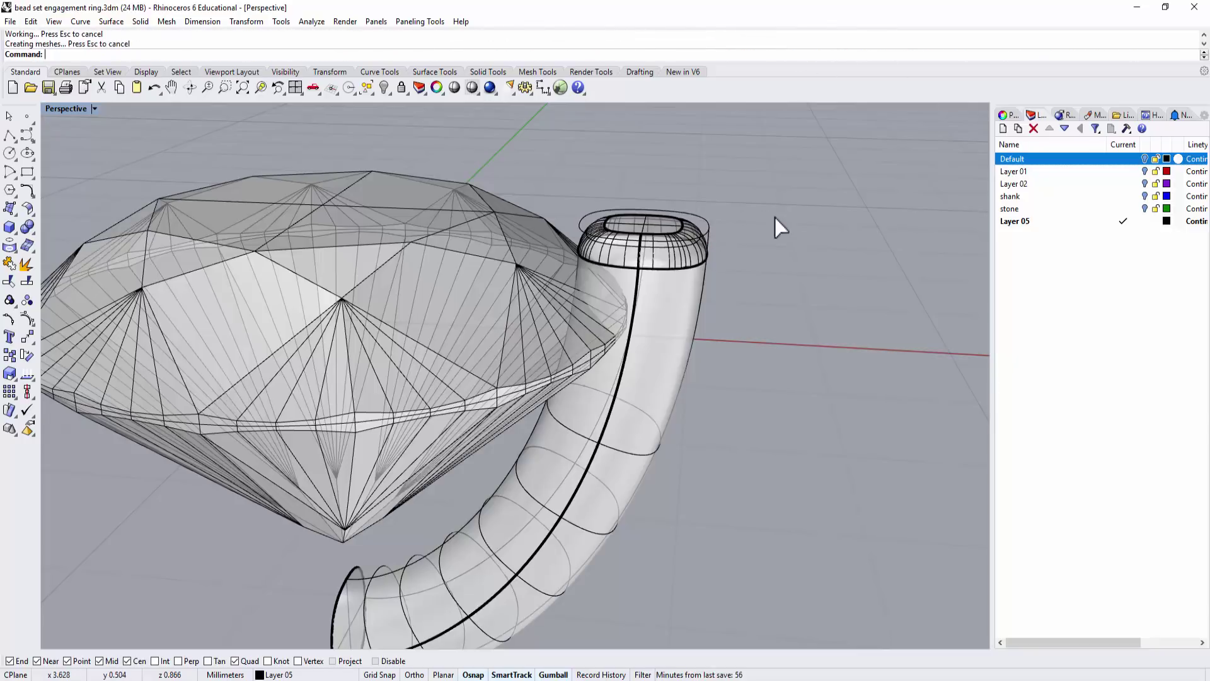
{"action": "right_click_drag", "start_coordinate": [775, 218], "coordinate": [779, 359]}
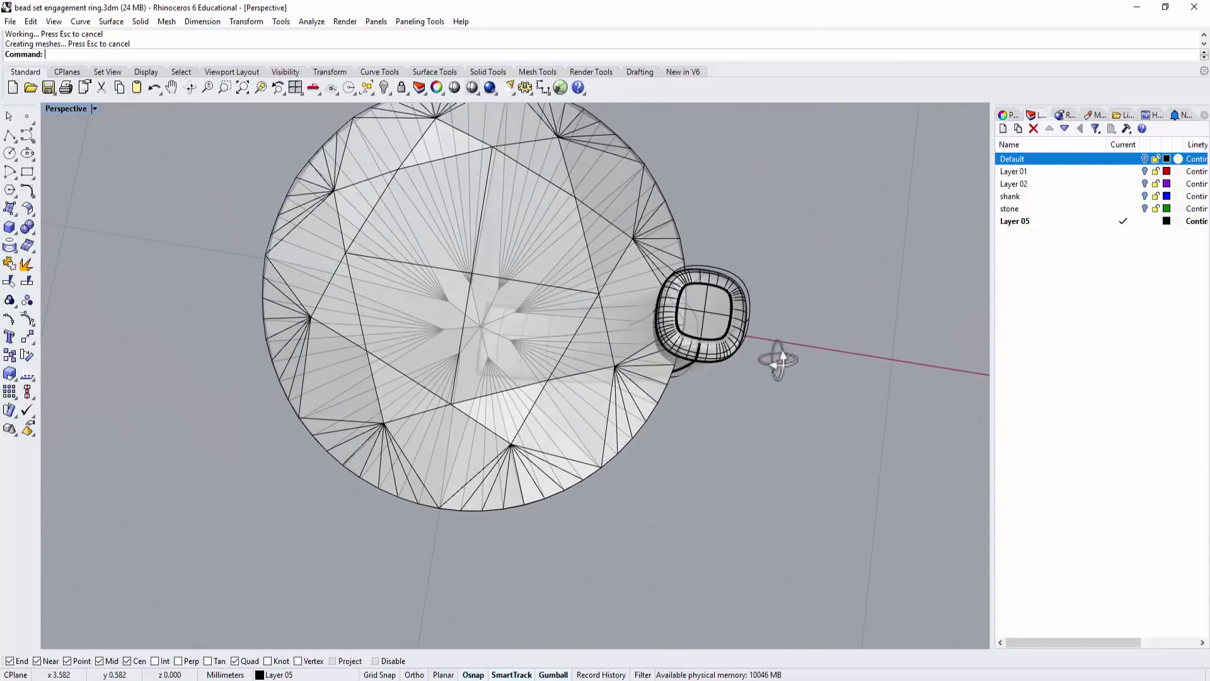
- Polar array the filleted prong in the Top view around the origin, with 6 items over 360 degrees
{"action": "double_click", "coordinate": [50, 107]}
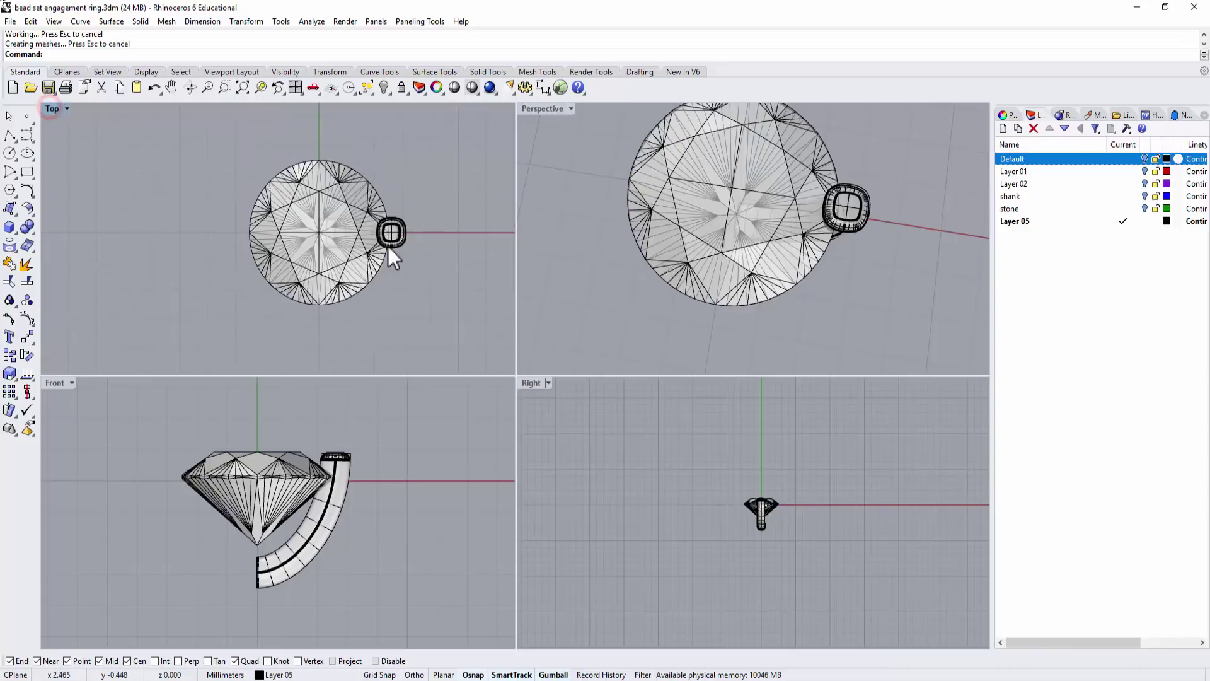
{"action": "right_click_drag", "start_coordinate": [389, 247], "coordinate": [416, 277]}
{"action": "left_click", "coordinate": [394, 247]}
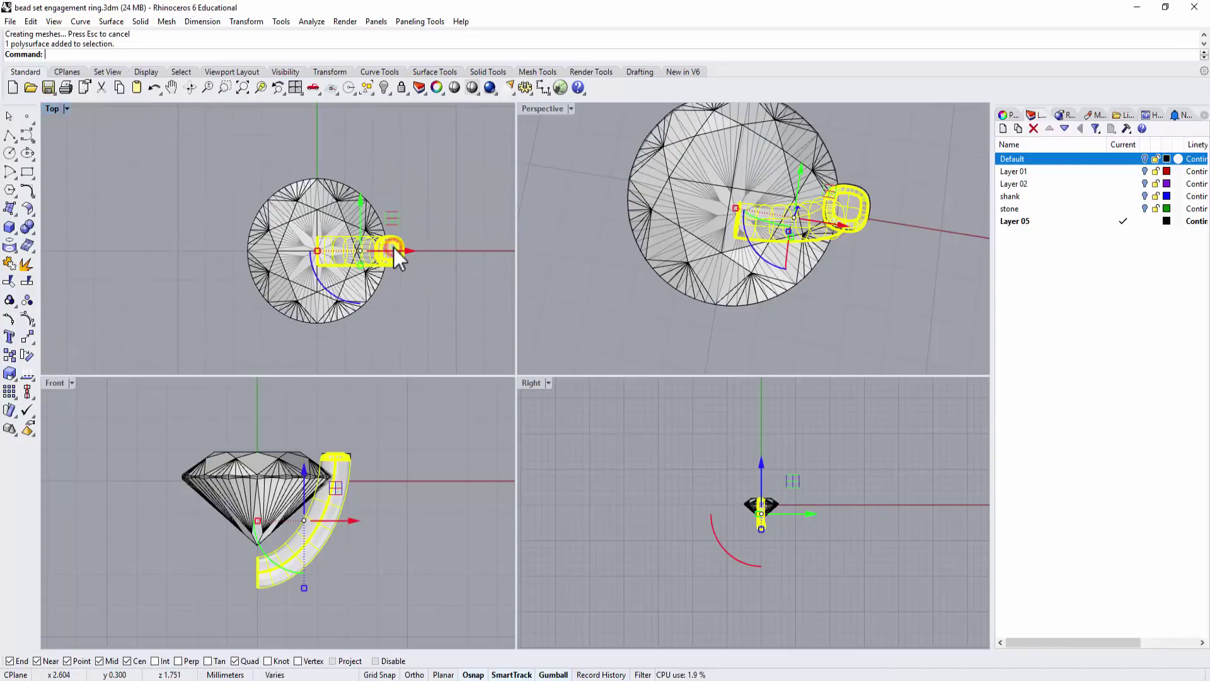
{"action": "right_click_drag", "start_coordinate": [315, 142], "coordinate": [251, 134]}
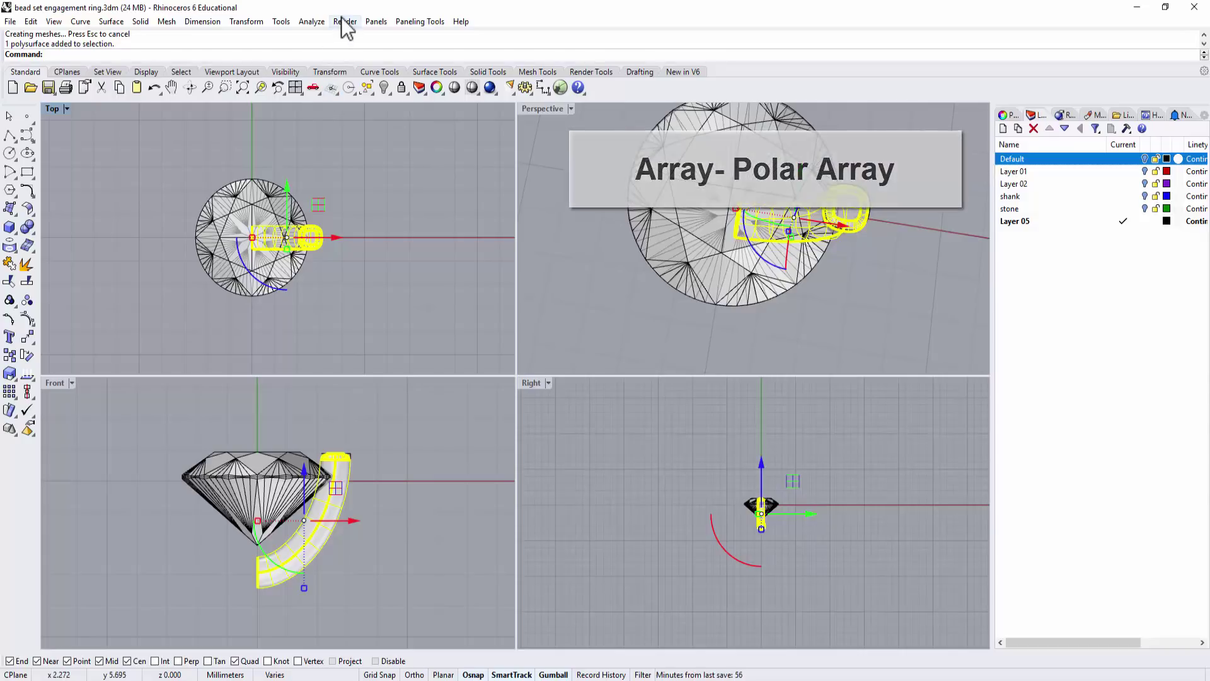
{"action": "left_click", "coordinate": [248, 21]}
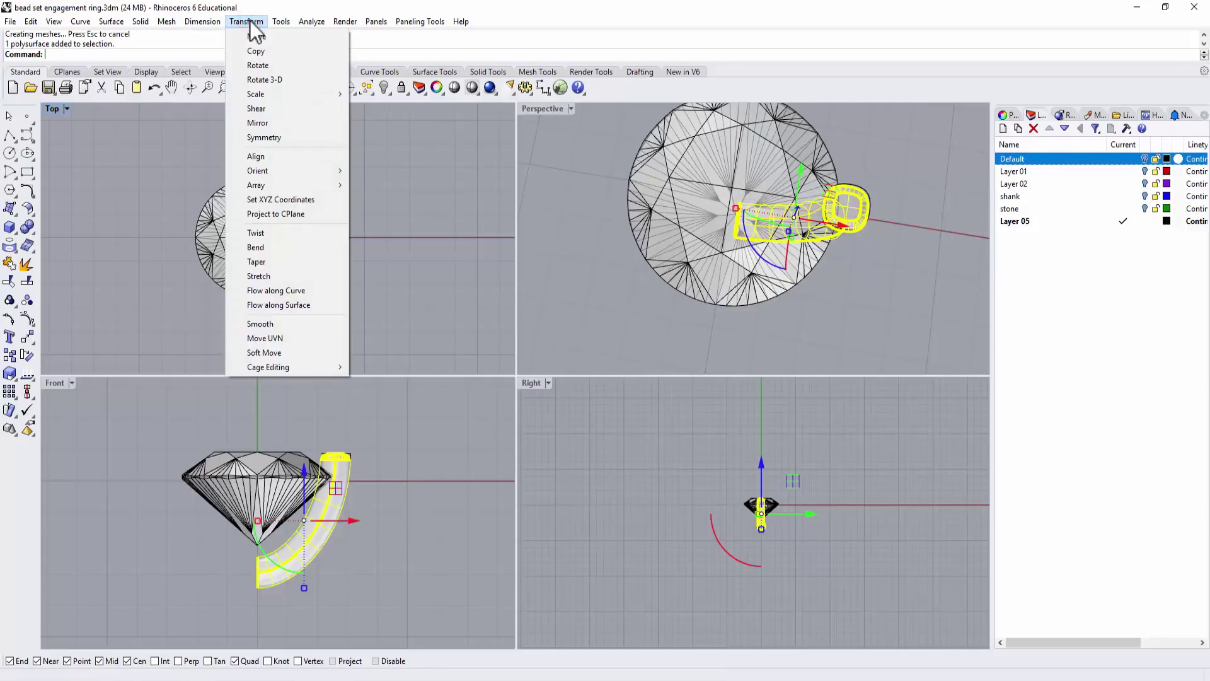
{"action": "mouse_move", "coordinate": [278, 187]}
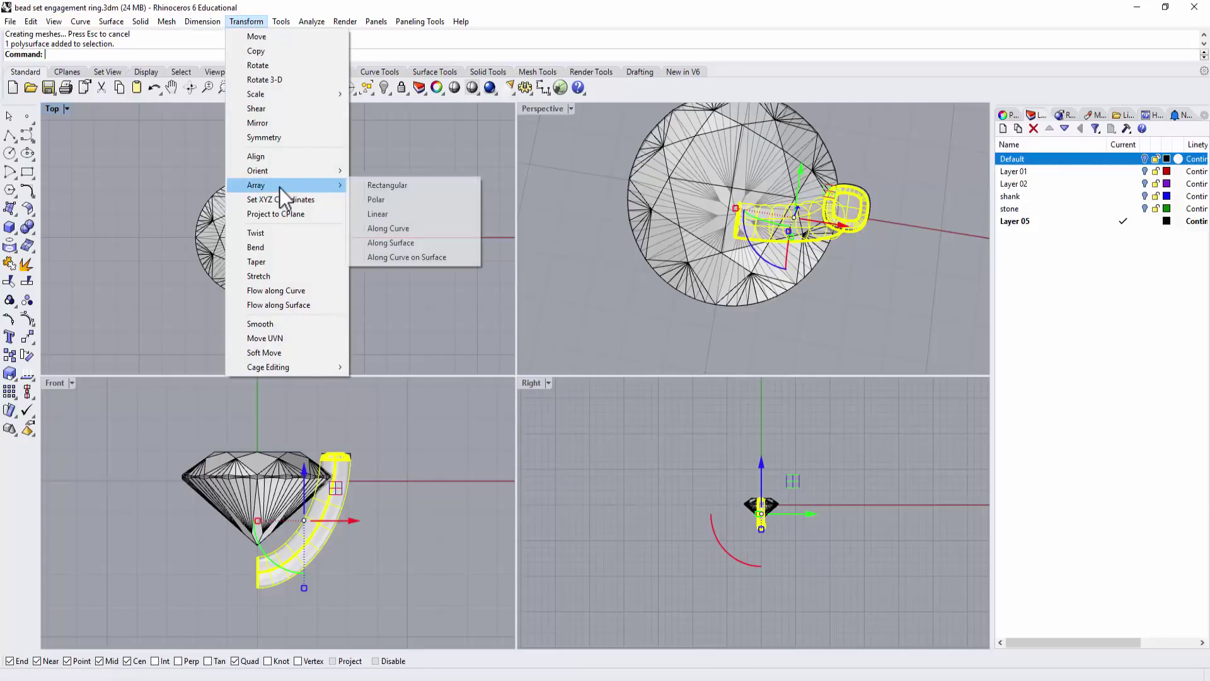
{"action": "left_click", "coordinate": [394, 203]}
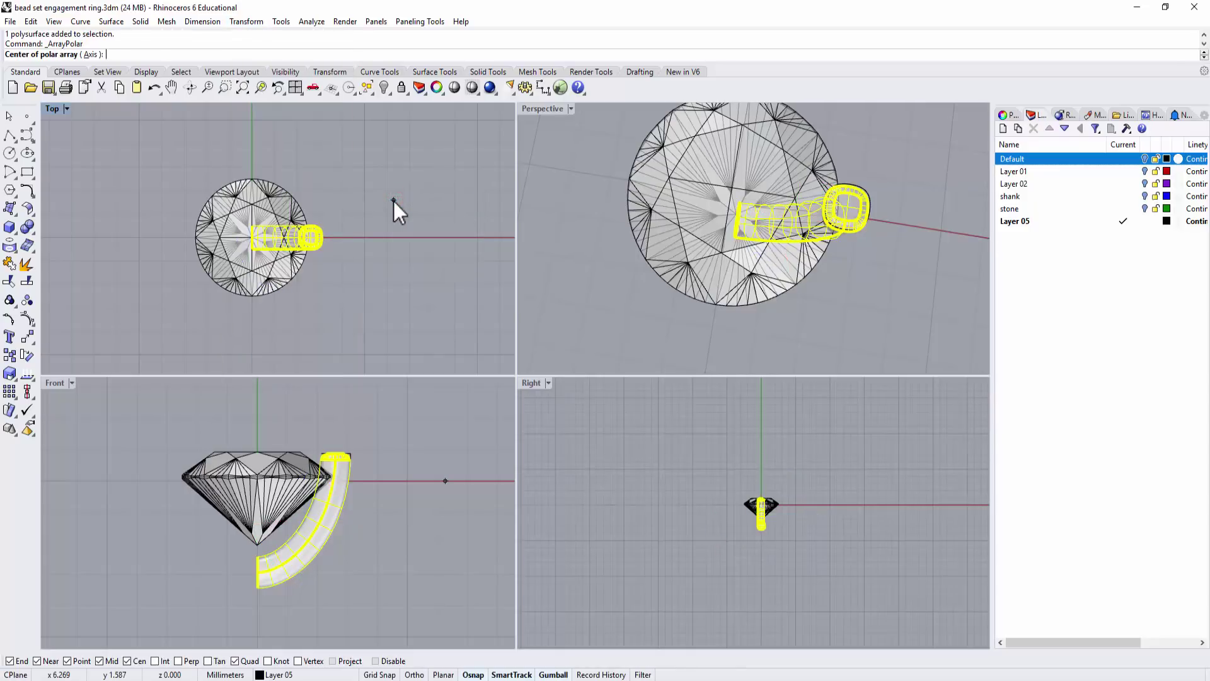
{"action": "type", "text": "0"}
{"action": "key", "text": "Return"}
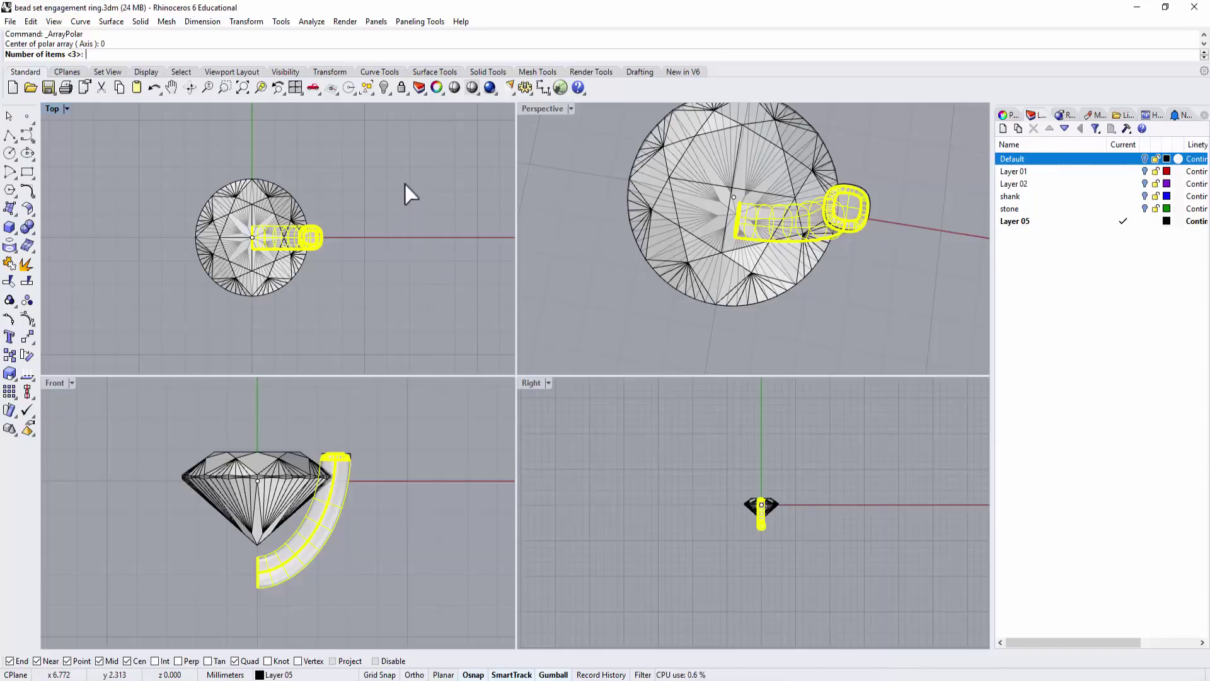
{"action": "type", "text": "6"}
{"action": "key", "text": "Return"}
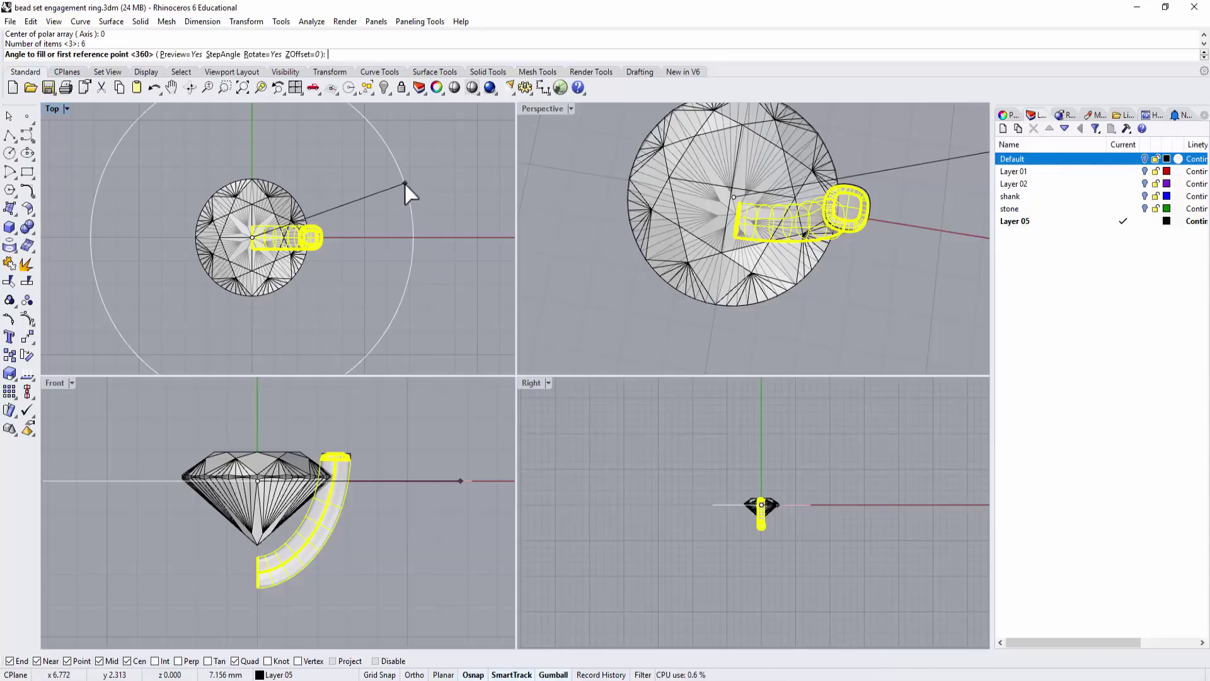
{"action": "key", "text": "Return"}
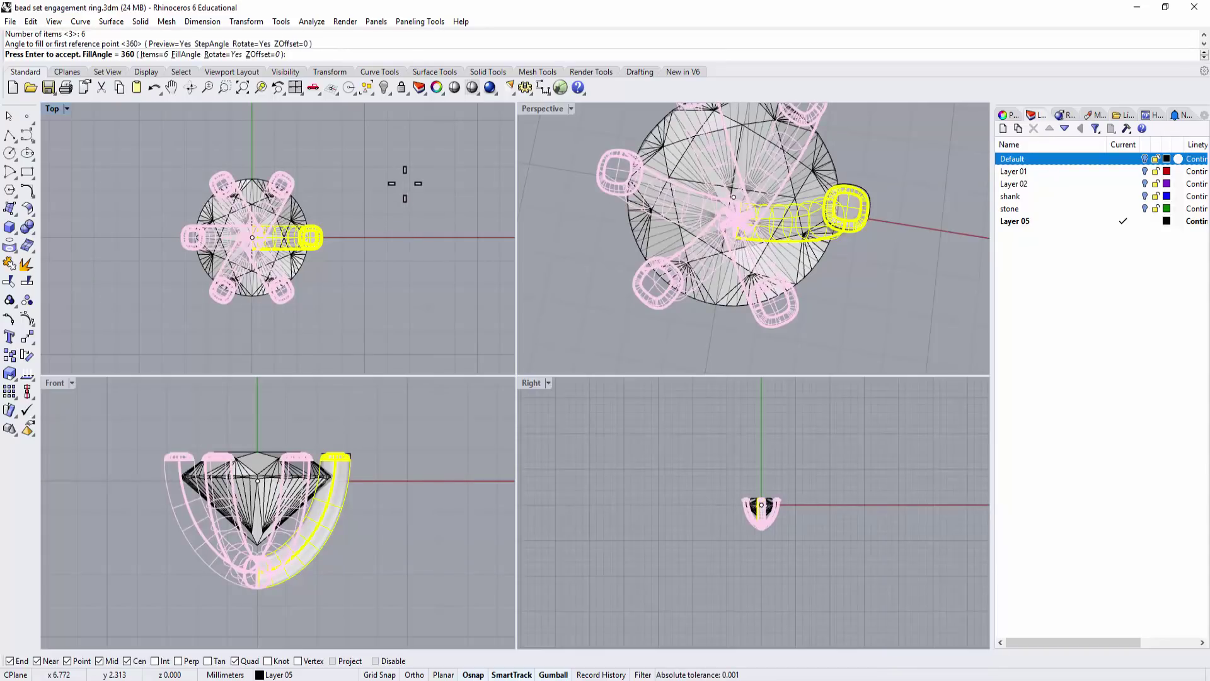
{"action": "key", "text": "Return"}
{"action": "key", "text": "Escape"}
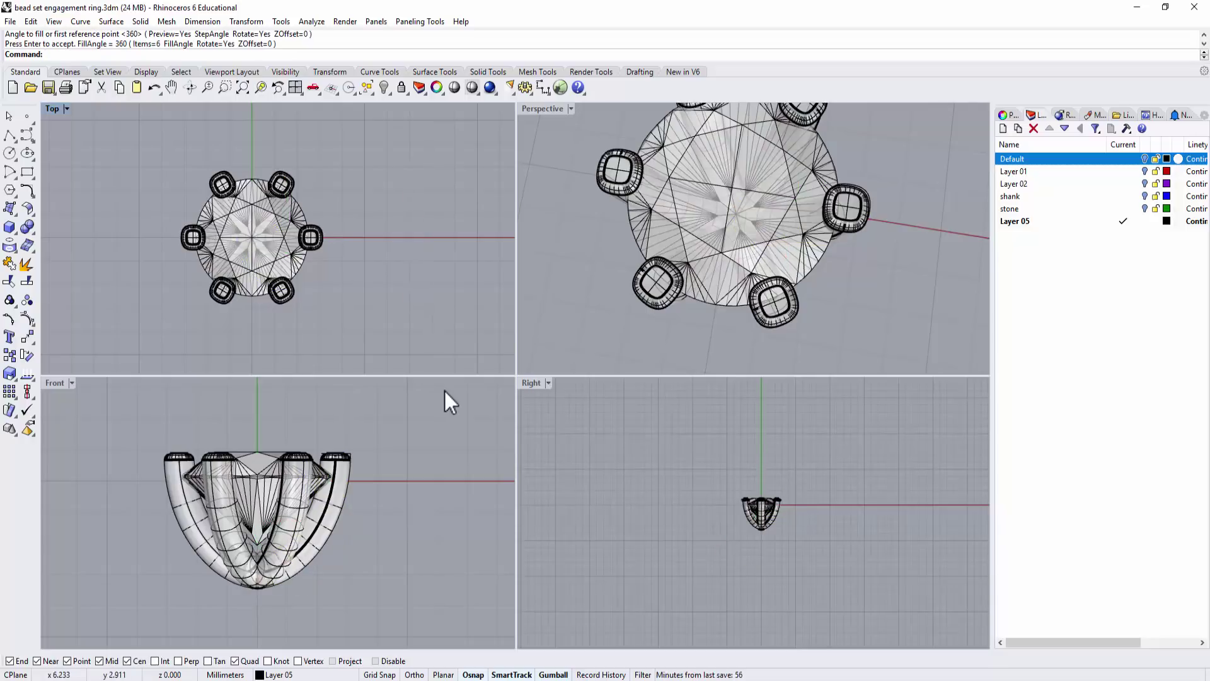
- Boolean union the six arrayed prongs into a single solid head
{"action": "scroll", "coordinate": [386, 532], "scroll_direction": "down", "scroll_amount": 3}
{"action": "scroll", "coordinate": [387, 441], "scroll_direction": "up", "scroll_amount": 5}
{"action": "scroll", "coordinate": [386, 403], "scroll_direction": "down", "scroll_amount": 2}
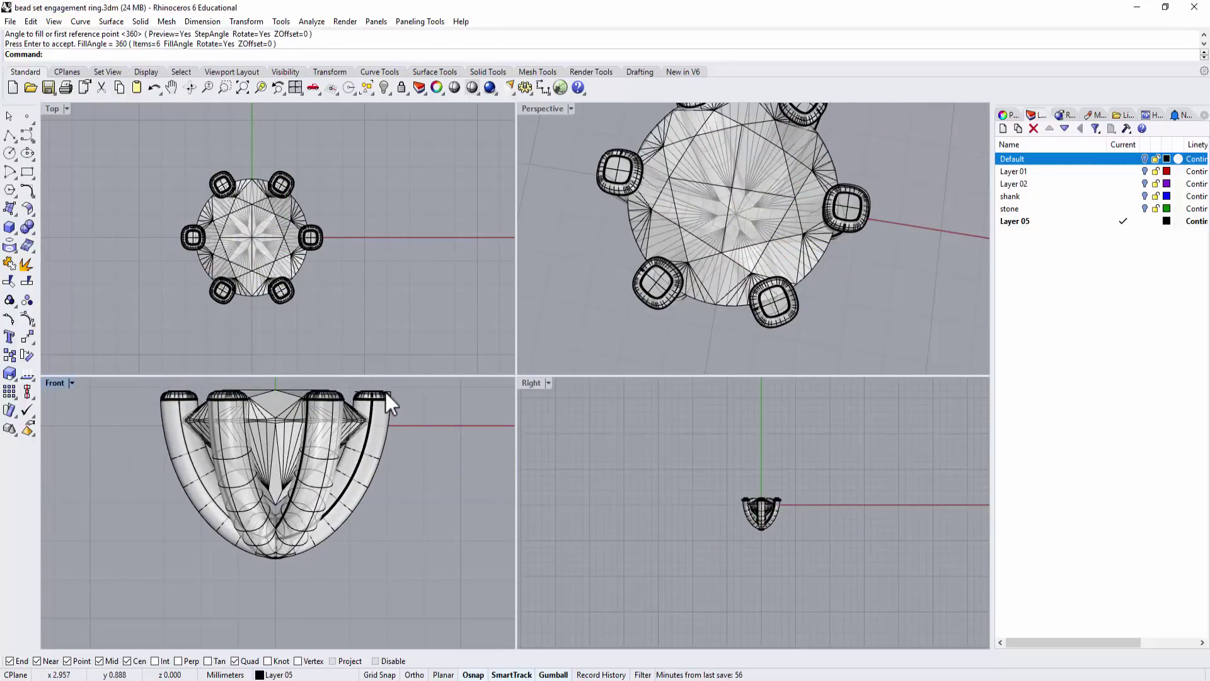
{"action": "right_click_drag", "start_coordinate": [838, 289], "coordinate": [759, 117]}
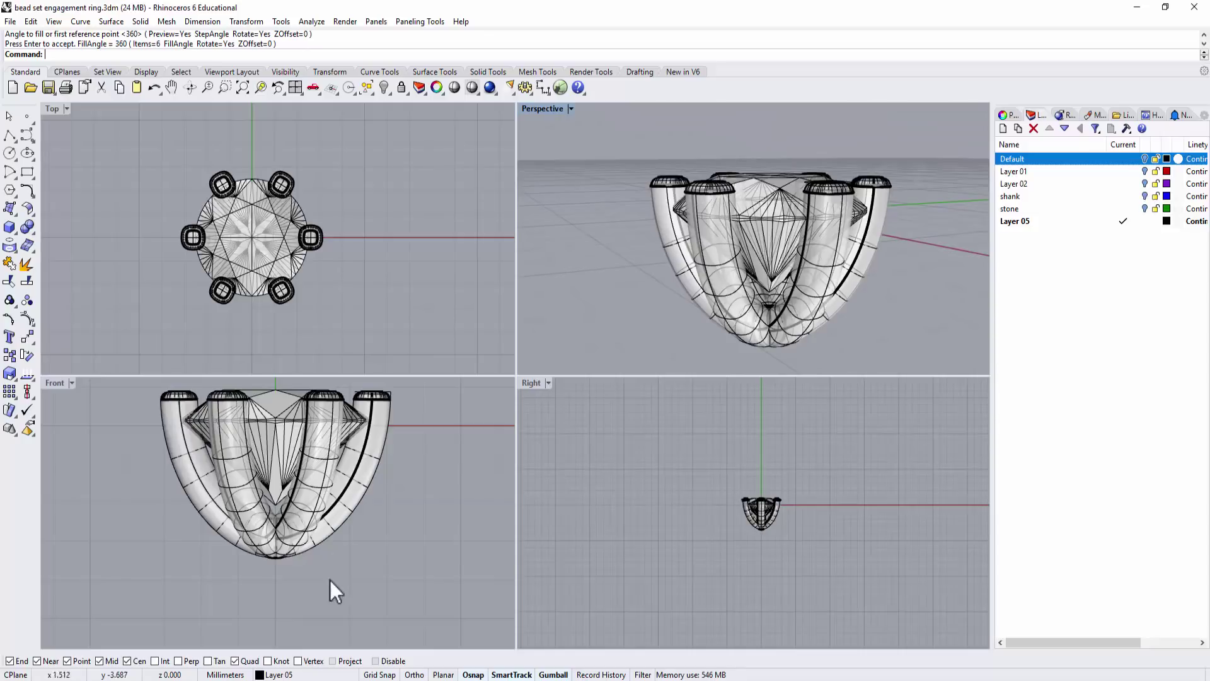
{"action": "left_click_drag", "start_coordinate": [353, 573], "coordinate": [173, 527]}
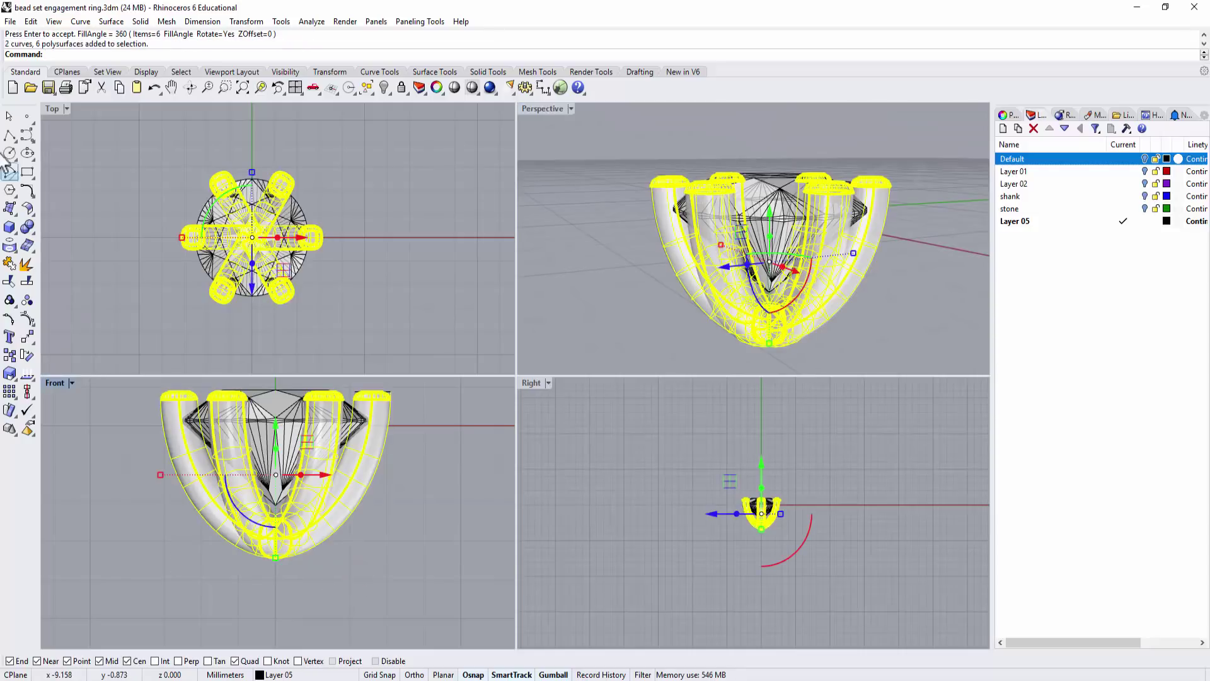
{"action": "left_click", "coordinate": [27, 227]}
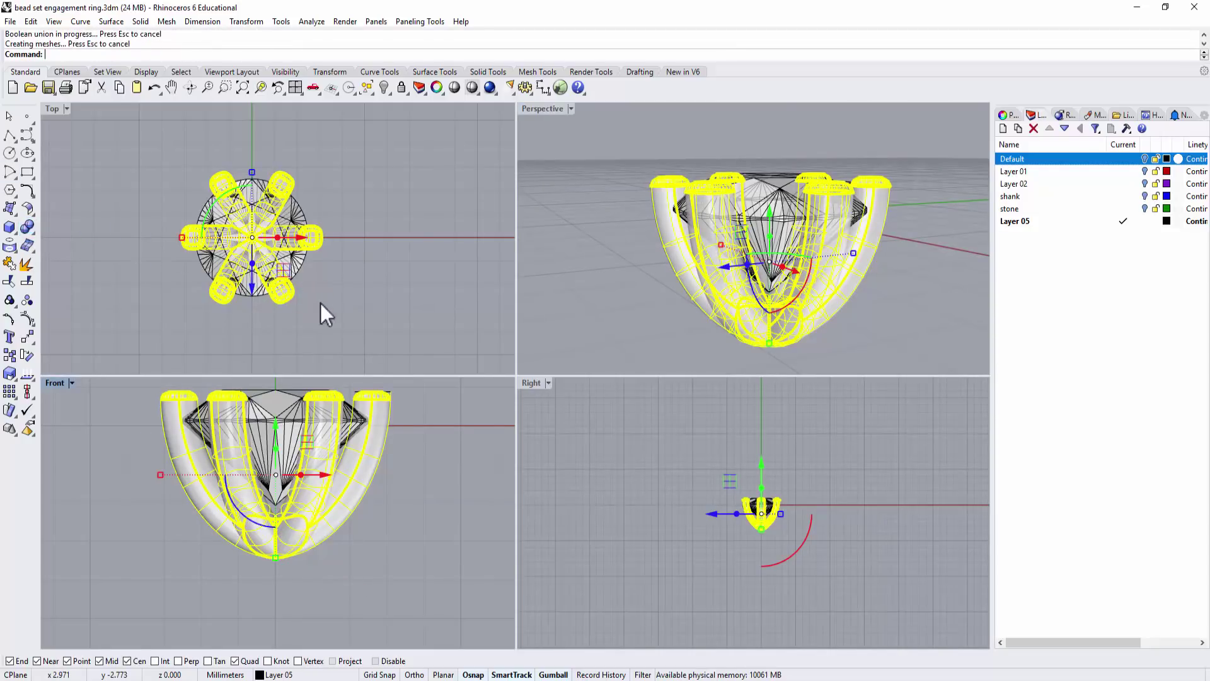
{"action": "left_click", "coordinate": [360, 297]}
- Rotate the joined six-prong head 30 degrees in the Top view around the stone's centre
{"action": "scroll", "coordinate": [309, 496], "scroll_direction": "down", "scroll_amount": 4}
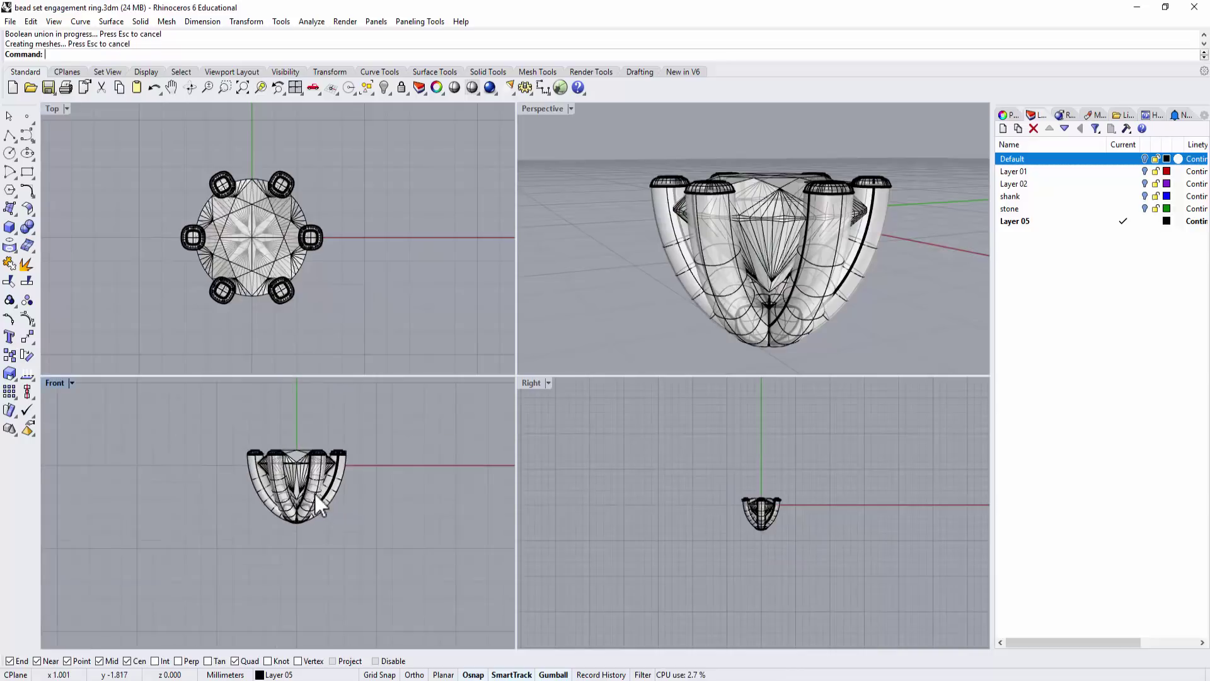
{"action": "scroll", "coordinate": [315, 494], "scroll_direction": "up", "scroll_amount": 1}
{"action": "scroll", "coordinate": [283, 464], "scroll_direction": "down", "scroll_amount": 3}
{"action": "scroll", "coordinate": [286, 468], "scroll_direction": "up", "scroll_amount": 4}
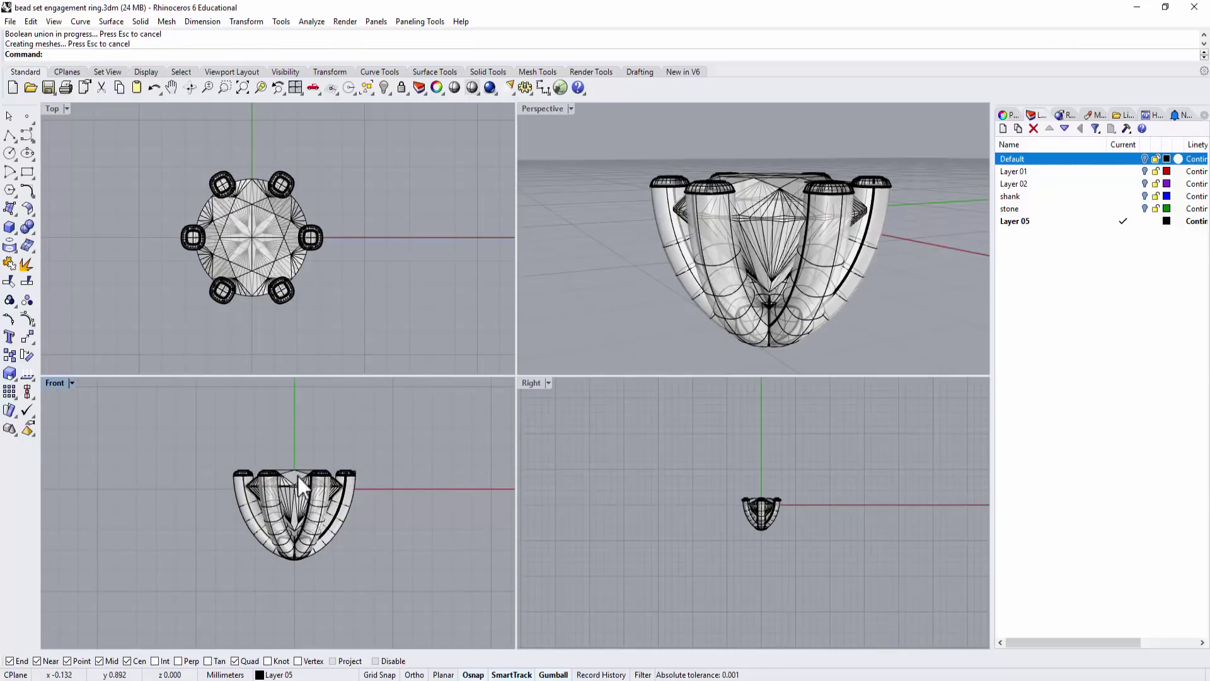
{"action": "scroll", "coordinate": [300, 250], "scroll_direction": "up", "scroll_amount": 2}
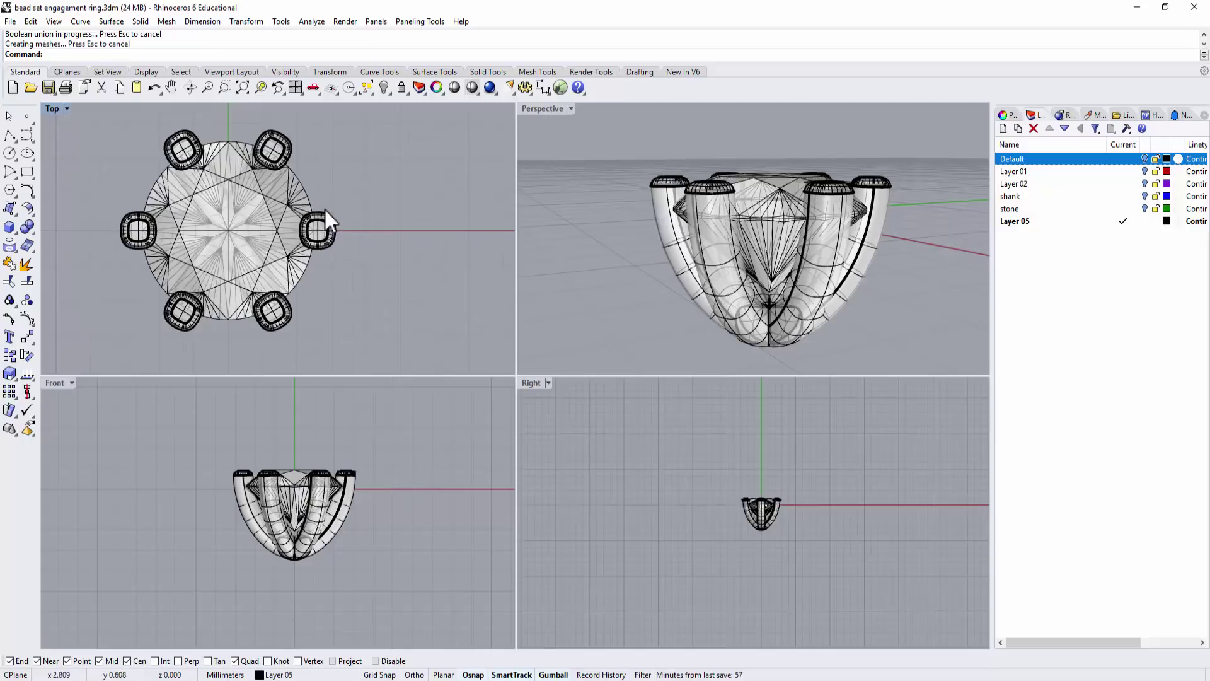
{"action": "left_click", "coordinate": [326, 214]}
{"action": "left_click", "coordinate": [344, 248]}
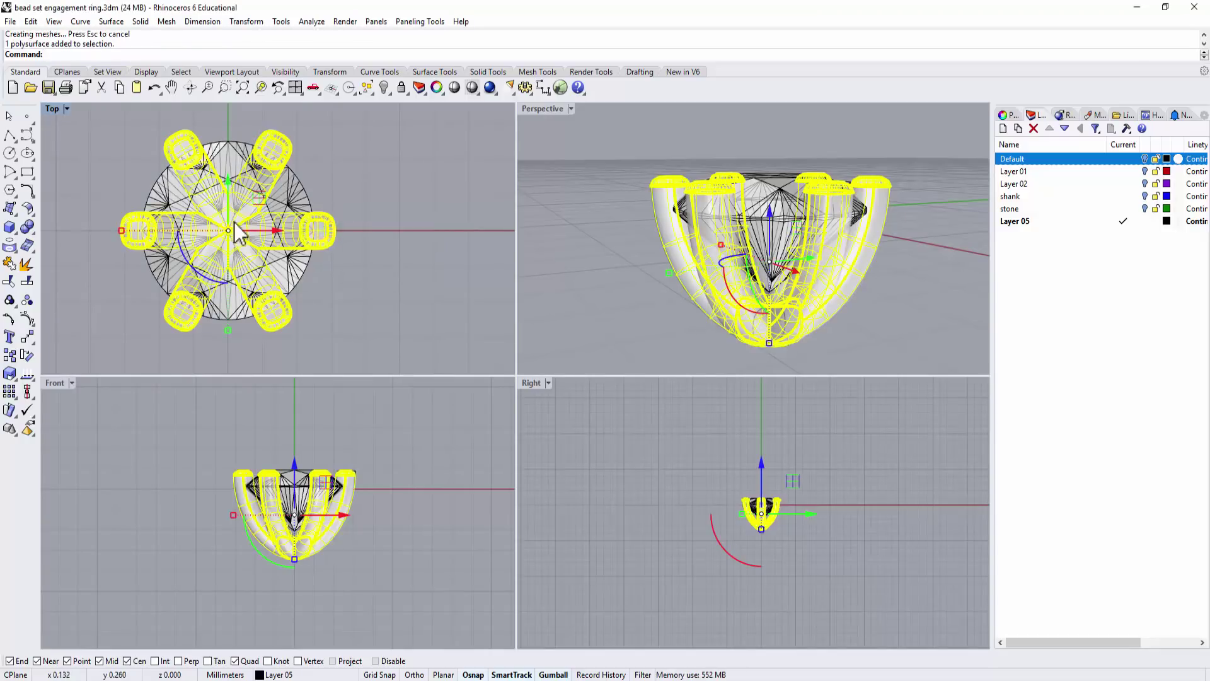
{"action": "left_click", "coordinate": [193, 270]}
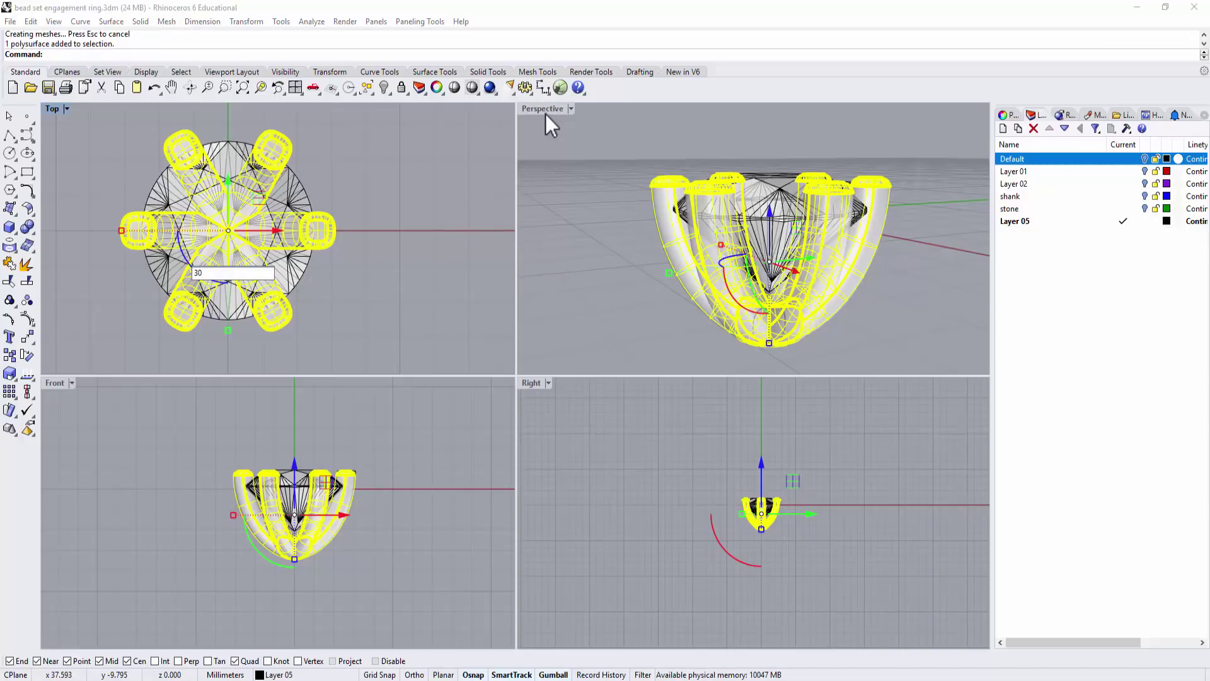
{"action": "key", "text": "Return"}
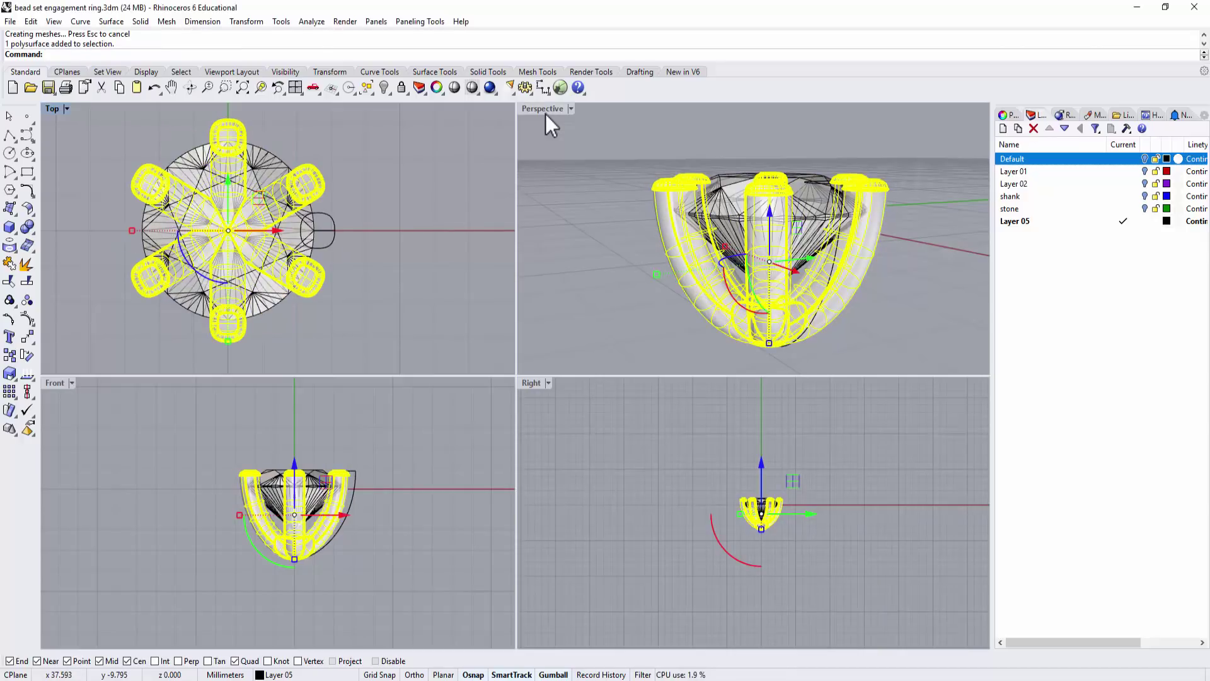
{"action": "left_click", "coordinate": [357, 159]}
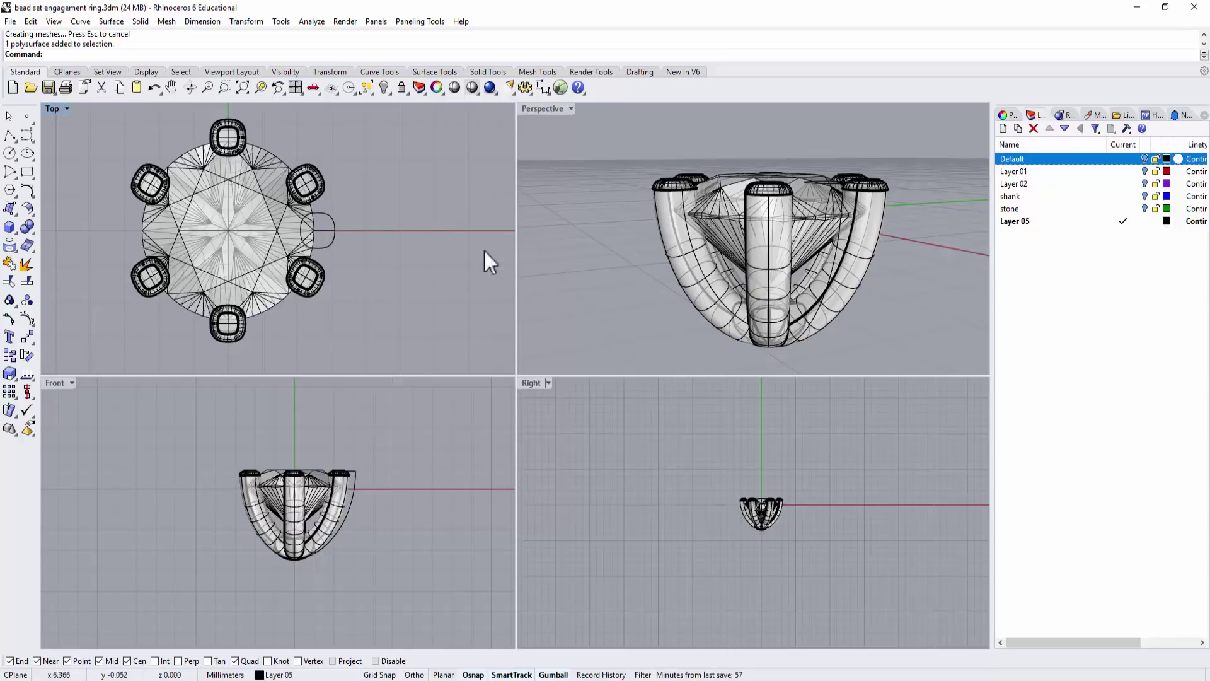
- Draw a 16 mm diameter circle centred on the origin in the Front view
{"action": "scroll", "coordinate": [243, 185], "scroll_direction": "down", "scroll_amount": 2}
{"action": "right_click_drag", "start_coordinate": [273, 231], "coordinate": [270, 207]}
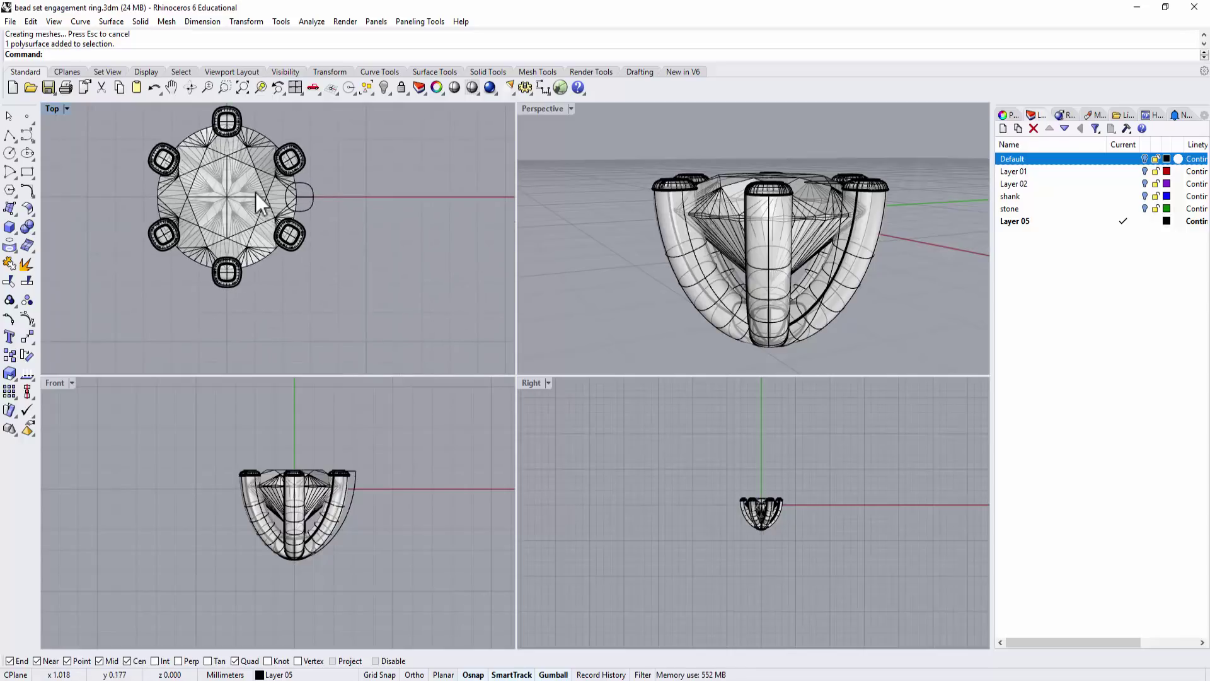
{"action": "scroll", "coordinate": [312, 466], "scroll_direction": "down", "scroll_amount": 2}
{"action": "right_click_drag", "start_coordinate": [311, 467], "coordinate": [157, 384]}
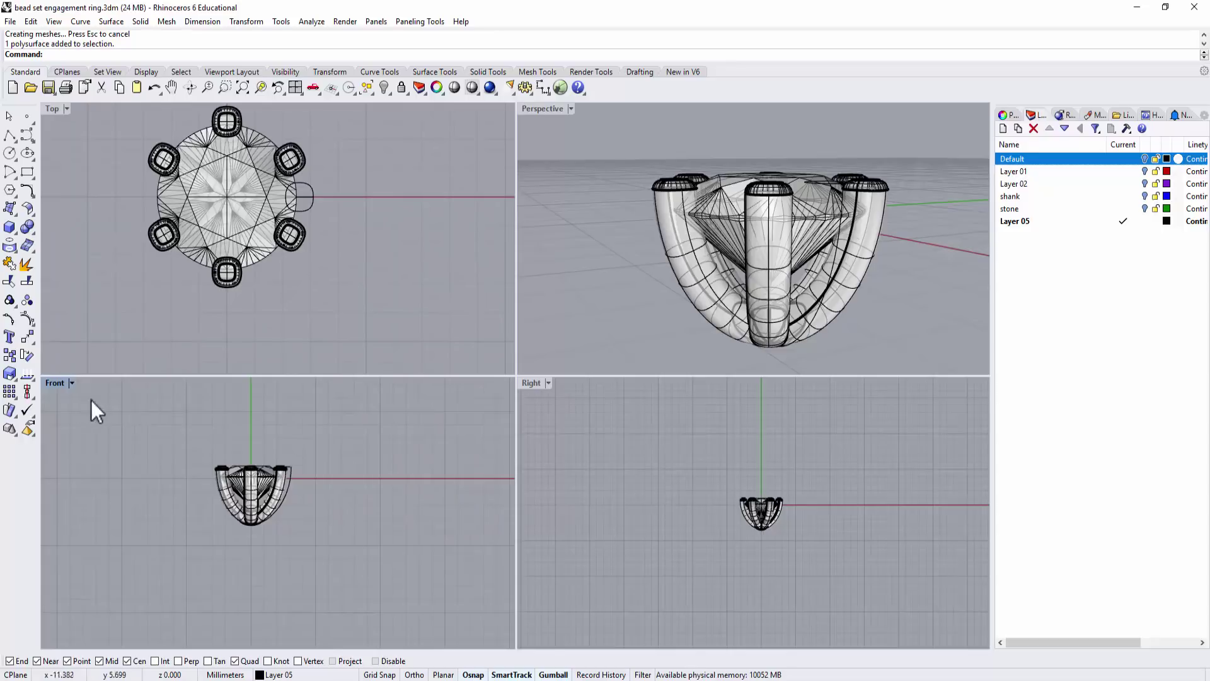
{"action": "double_click", "coordinate": [54, 382]}
{"action": "scroll", "coordinate": [395, 290], "scroll_direction": "down", "scroll_amount": 2}
{"action": "scroll", "coordinate": [430, 320], "scroll_direction": "up", "scroll_amount": 1}
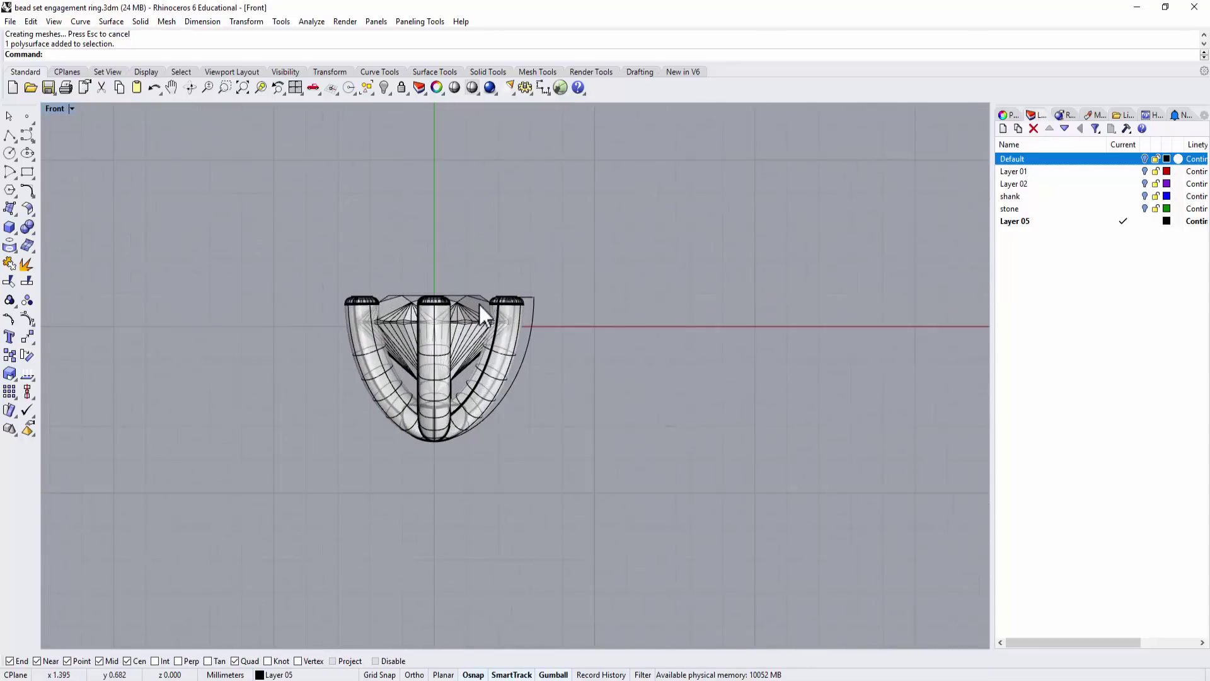
{"action": "right_click_drag", "start_coordinate": [479, 304], "coordinate": [500, 227]}
{"action": "scroll", "coordinate": [500, 227], "scroll_direction": "down", "scroll_amount": 3}
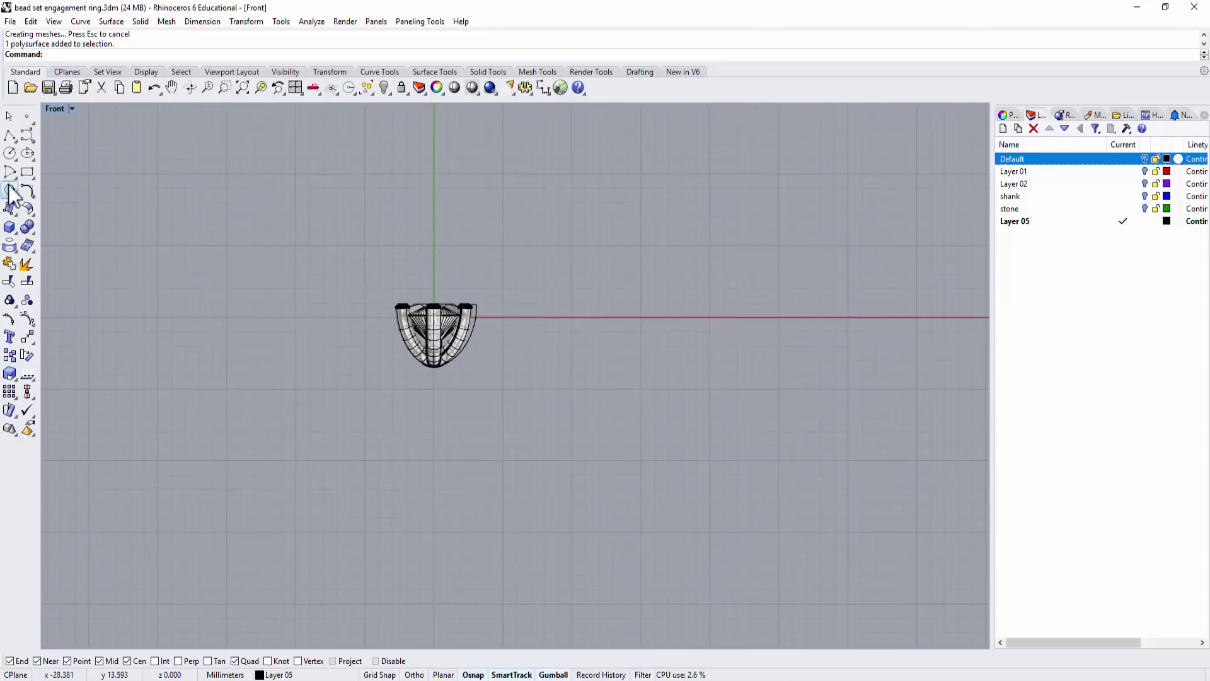
{"action": "left_click", "coordinate": [10, 152]}
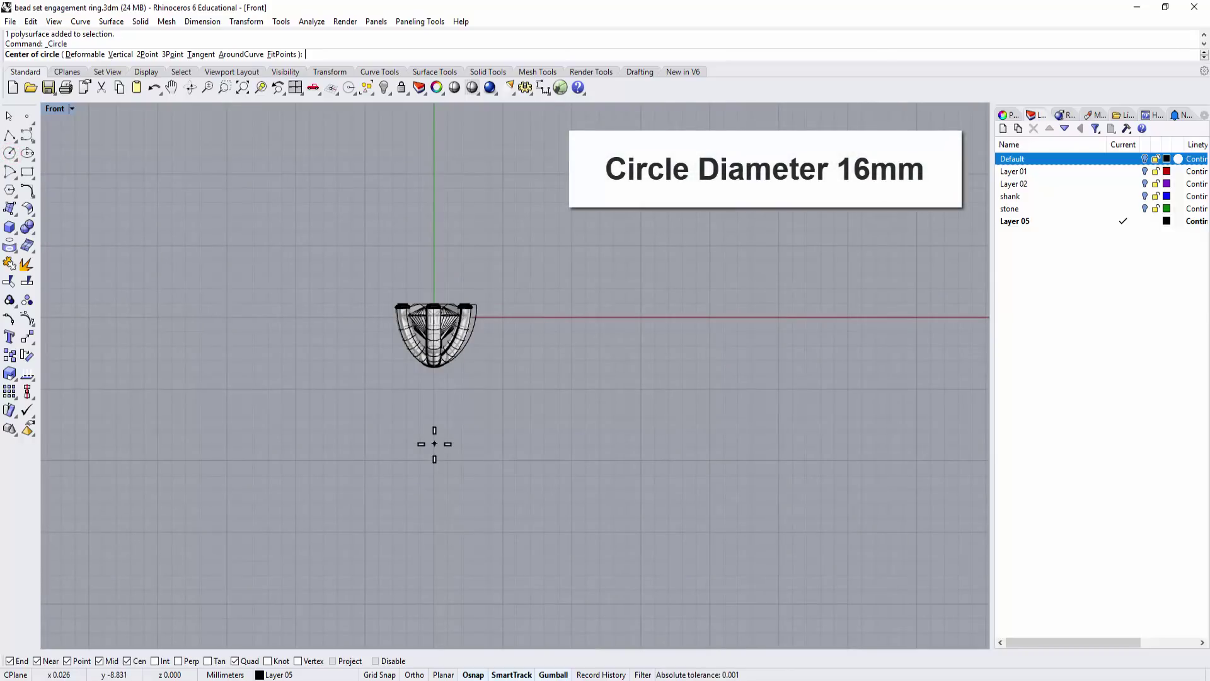
{"action": "type", "text": "0"}
{"action": "key", "text": "Return"}
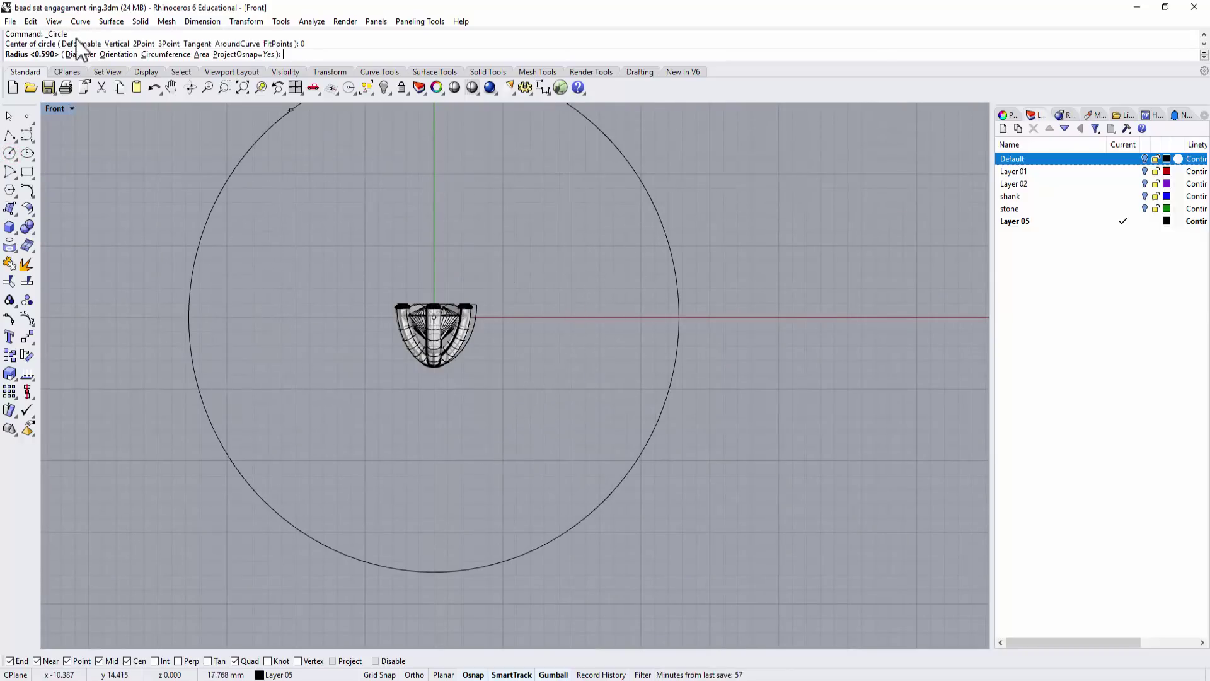
{"action": "left_click", "coordinate": [71, 54]}
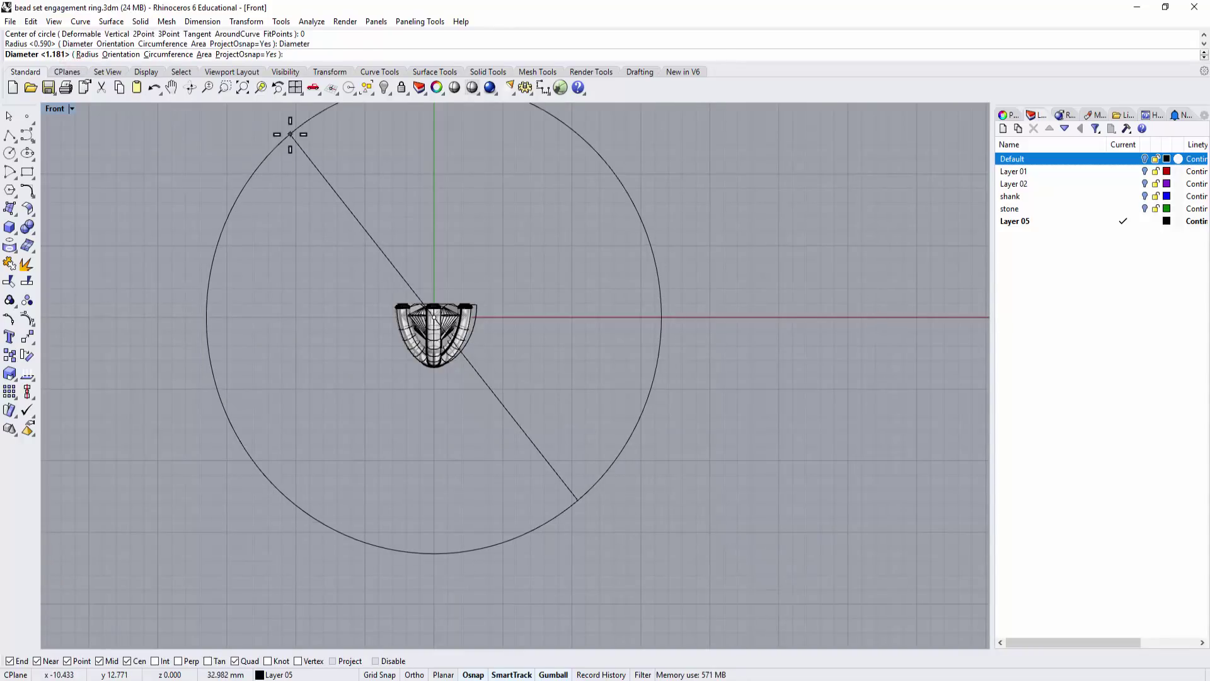
{"action": "type", "text": "16"}
{"action": "key", "text": "Return"}
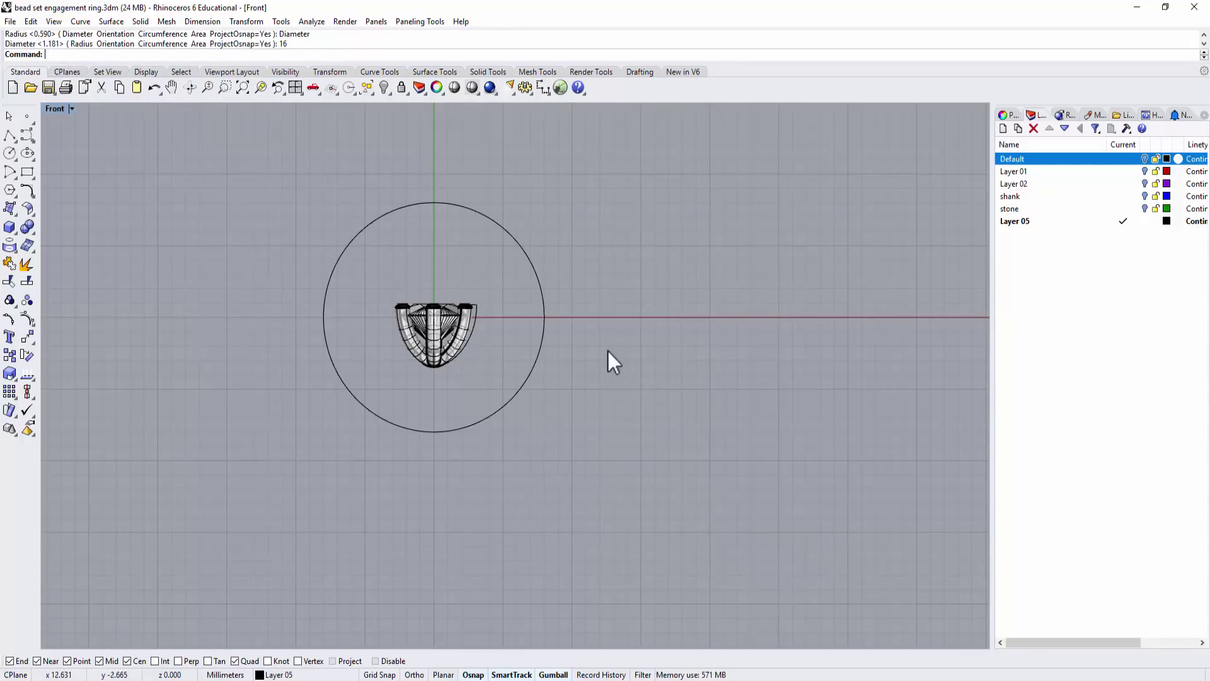
- Move the six-prong head, its stone and construction curves straight up so the base sits just above the circle
{"action": "scroll", "coordinate": [608, 350], "scroll_direction": "down", "scroll_amount": 1}
{"action": "right_click_drag", "start_coordinate": [600, 365], "coordinate": [596, 458]}
{"action": "left_click_drag", "start_coordinate": [510, 440], "coordinate": [493, 237]}
{"action": "left_click", "coordinate": [629, 441]}
{"action": "scroll", "coordinate": [440, 332], "scroll_direction": "up", "scroll_amount": 4}
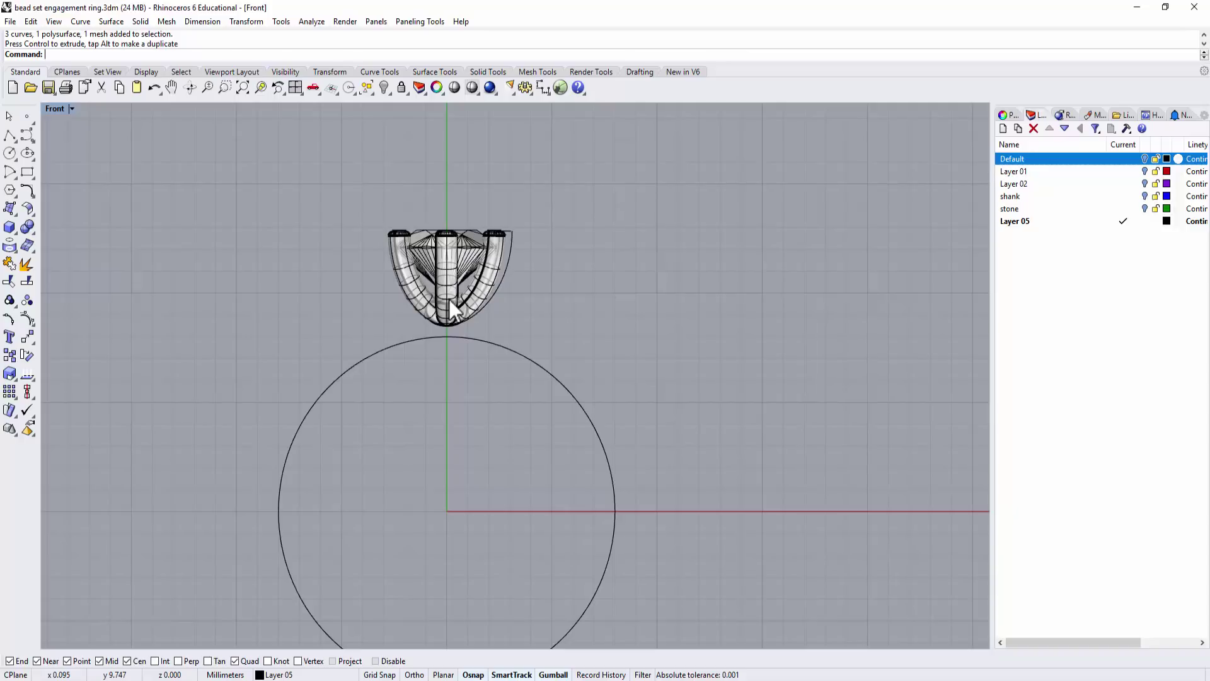
{"action": "scroll", "coordinate": [505, 406], "scroll_direction": "down", "scroll_amount": 3}
{"action": "right_click_drag", "start_coordinate": [505, 405], "coordinate": [513, 386]}
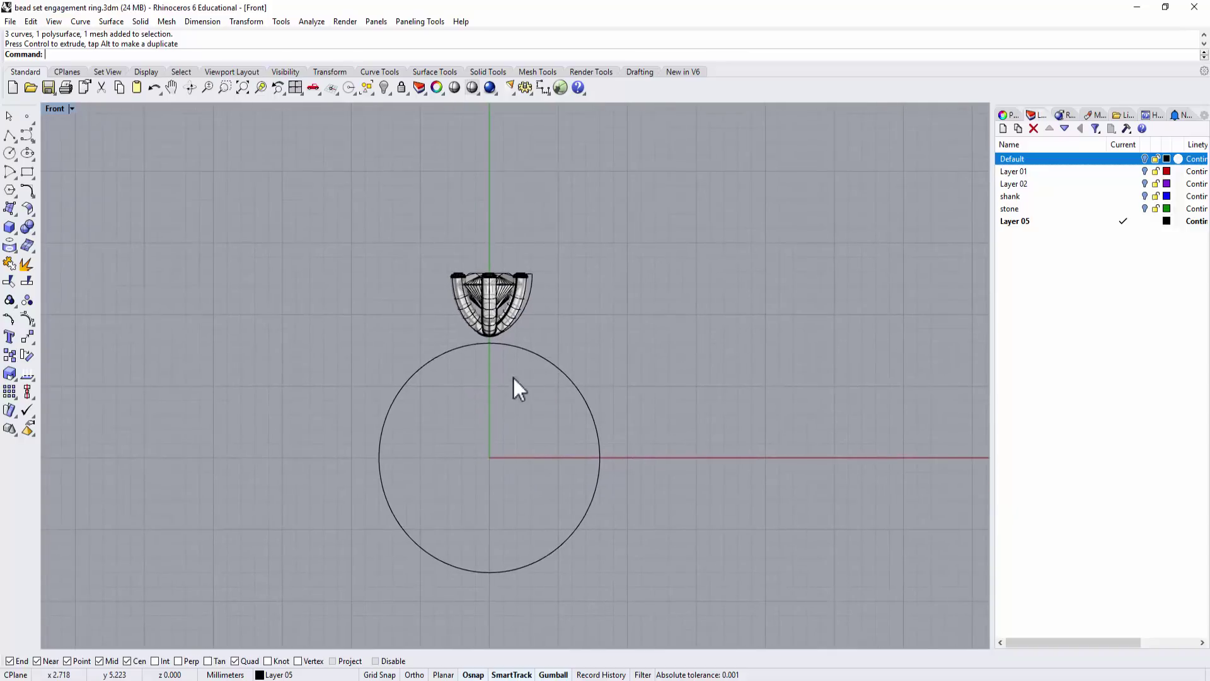
- Examine the finished reference ring in the Perspective view by showing the Default layer, and hide that layer again
{"action": "double_click", "coordinate": [54, 108]}
{"action": "double_click", "coordinate": [556, 109]}
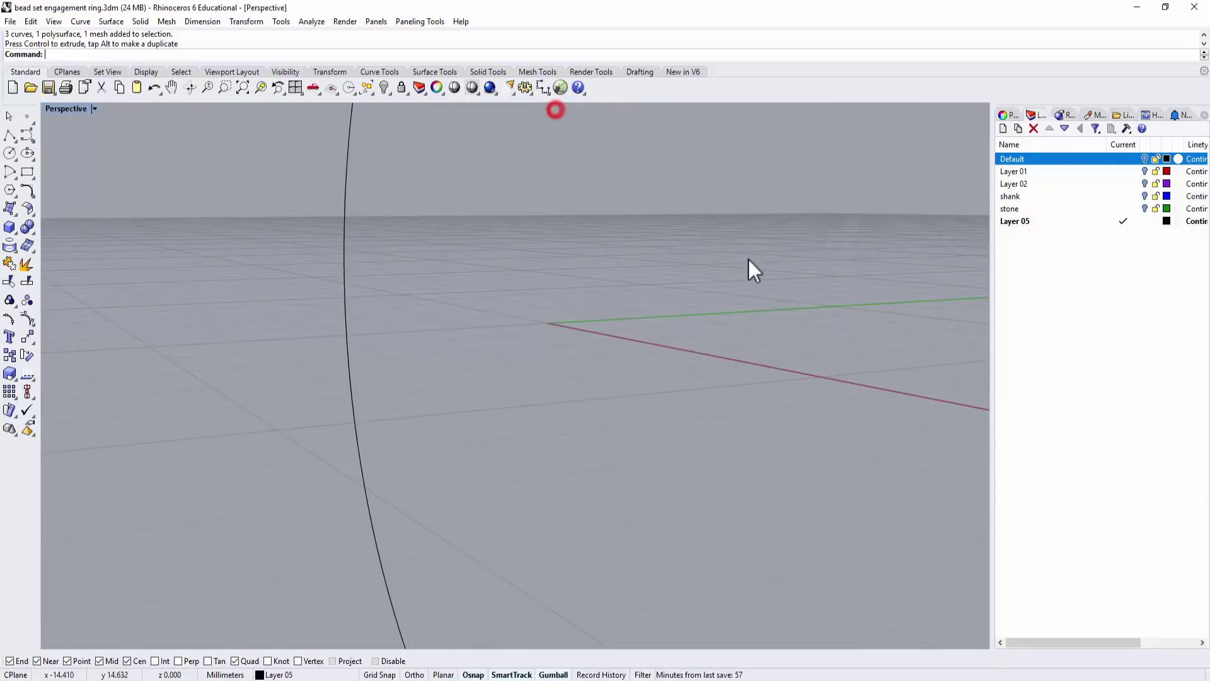
{"action": "scroll", "coordinate": [873, 326], "scroll_direction": "down", "scroll_amount": 5}
{"action": "right_click_drag", "start_coordinate": [872, 327], "coordinate": [705, 322], "text": "shift"}
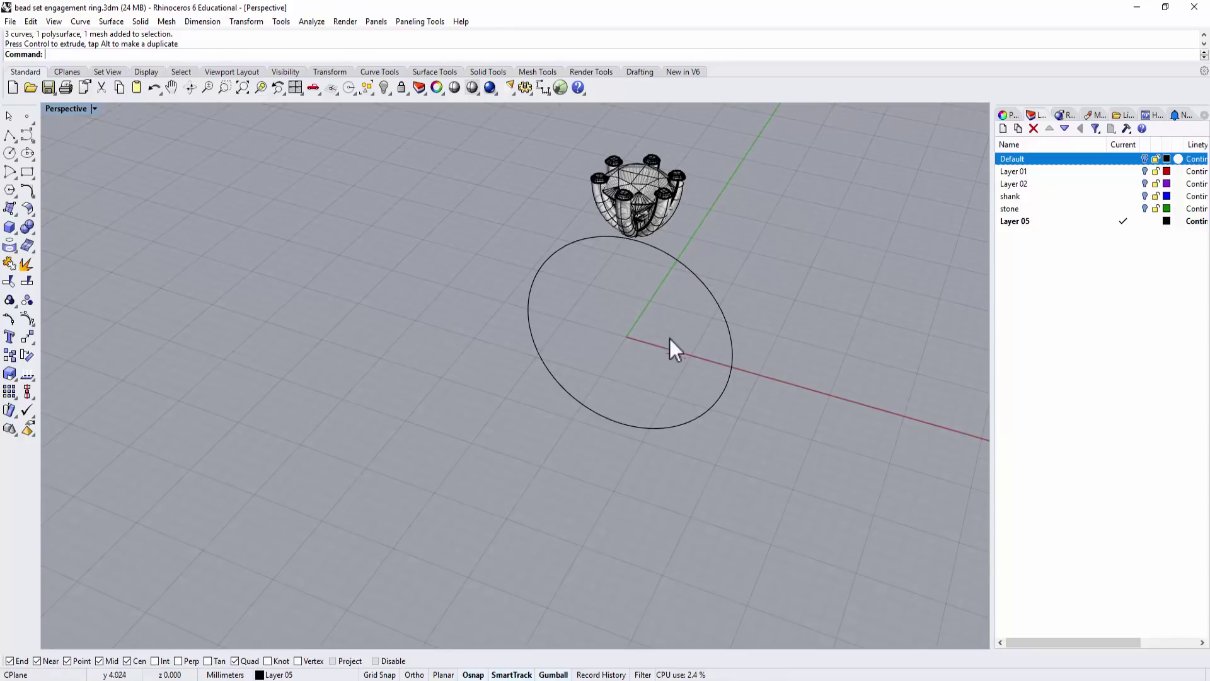
{"action": "right_click_drag", "start_coordinate": [740, 346], "coordinate": [750, 390]}
{"action": "left_click", "coordinate": [1145, 159]}
{"action": "right_click_drag", "start_coordinate": [914, 265], "coordinate": [664, 520]}
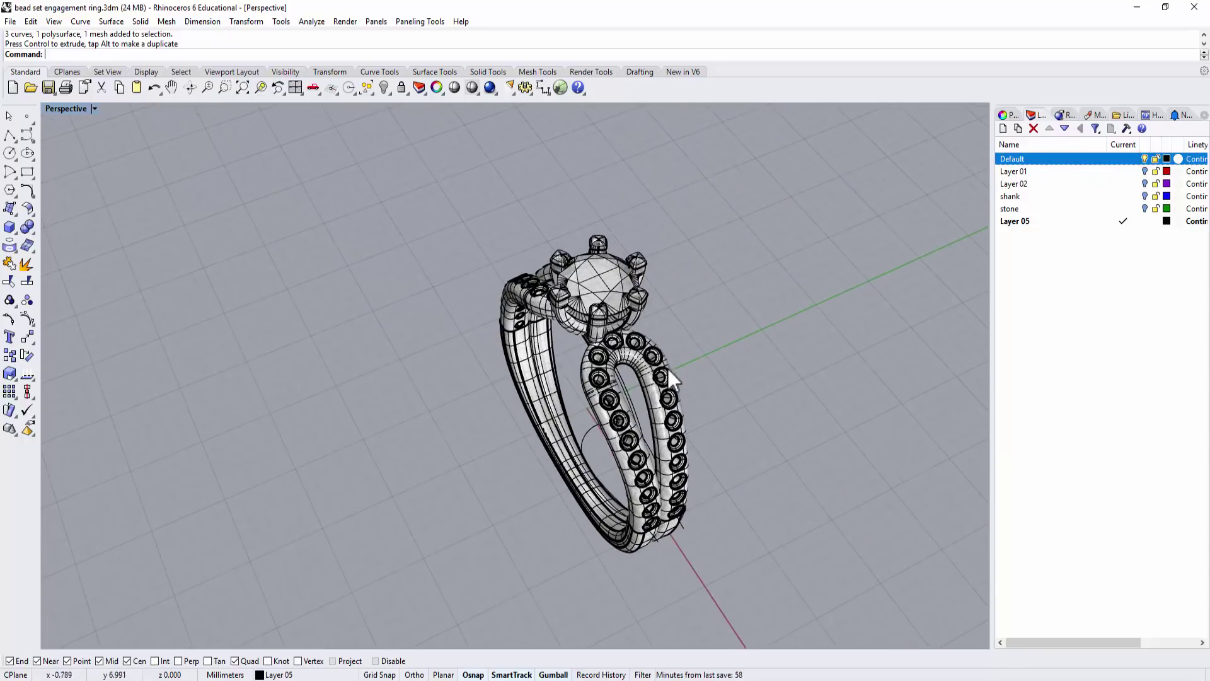
{"action": "left_click", "coordinate": [1145, 158]}
{"action": "right_click_drag", "start_coordinate": [684, 290], "coordinate": [760, 278]}
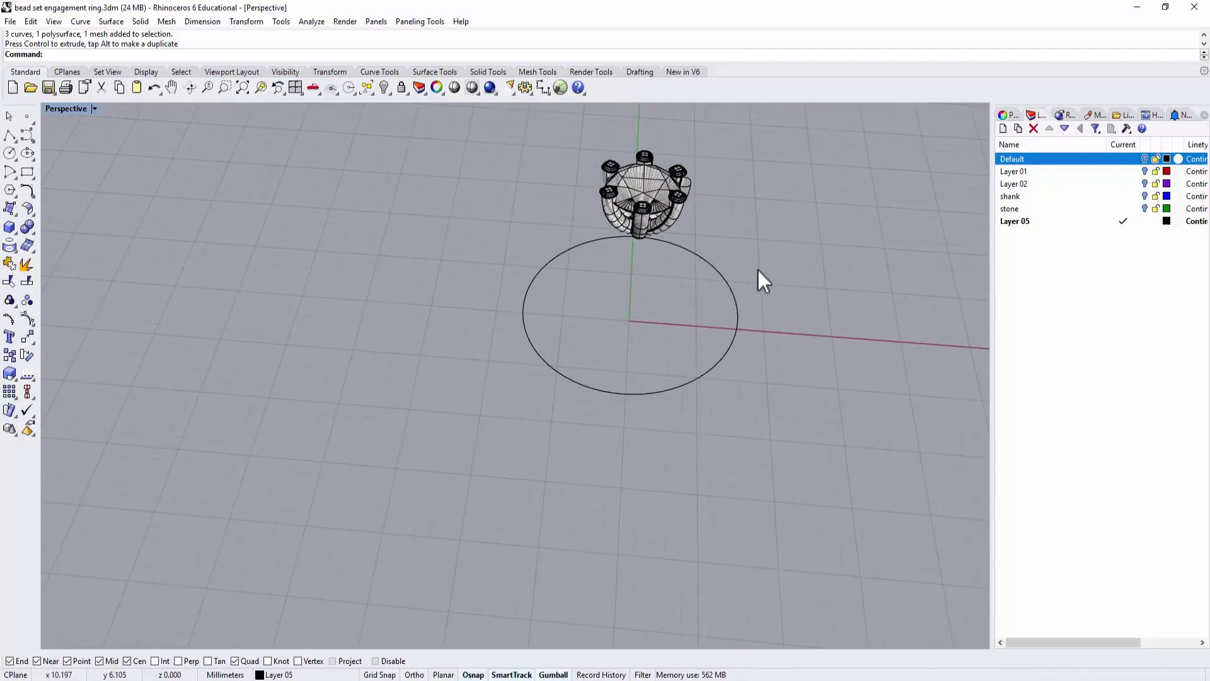
- Add a new layer and move it down the layer list to below Layer 05
{"action": "double_click", "coordinate": [53, 108]}
{"action": "right_click_drag", "start_coordinate": [346, 251], "coordinate": [340, 311]}
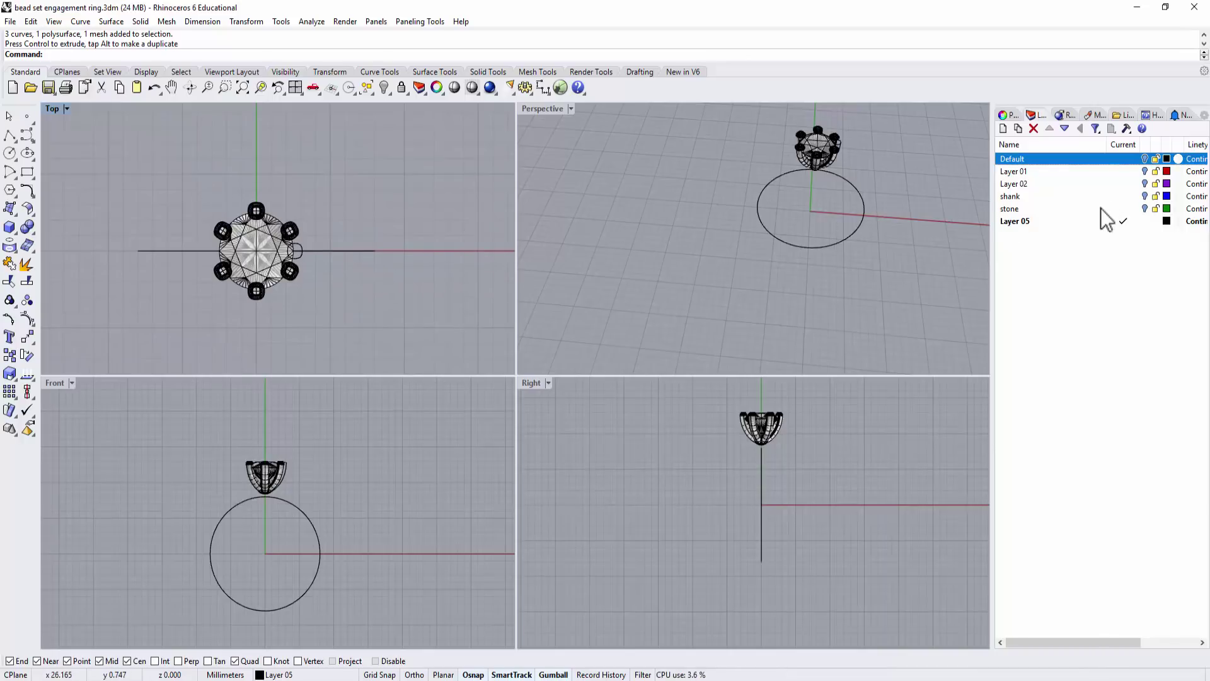
{"action": "left_click", "coordinate": [1003, 128]}
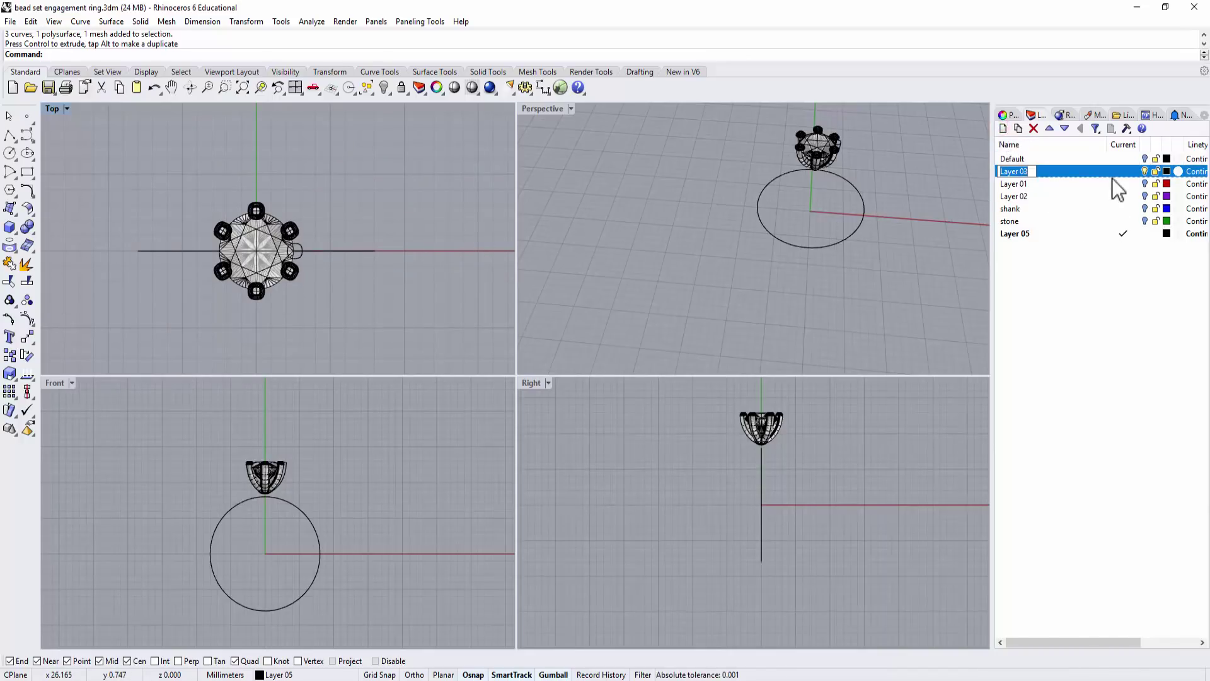
{"action": "left_click", "coordinate": [1065, 129]}
{"action": "left_click", "coordinate": [1064, 129]}
{"action": "left_click", "coordinate": [1065, 129]}
{"action": "left_click", "coordinate": [1065, 129]}
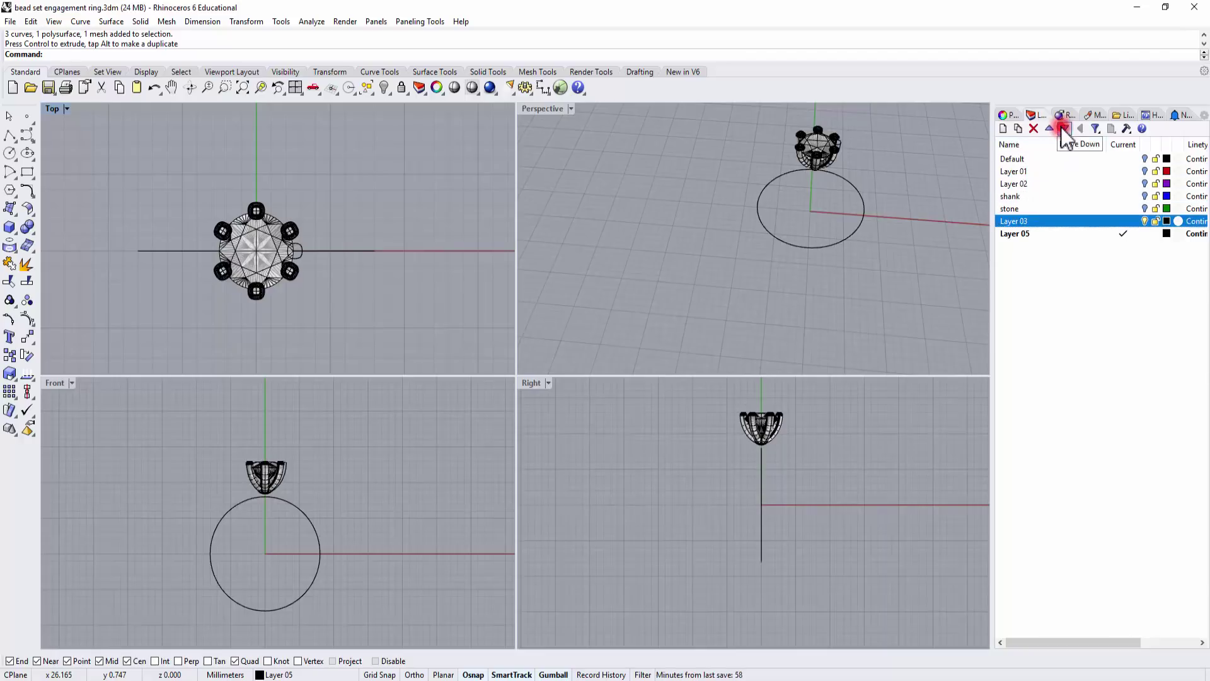
{"action": "left_click", "coordinate": [1065, 128]}
- Rename Layer 05 as HEAD and the newly added layer as RING SHANK
{"action": "left_click", "coordinate": [1019, 225]}
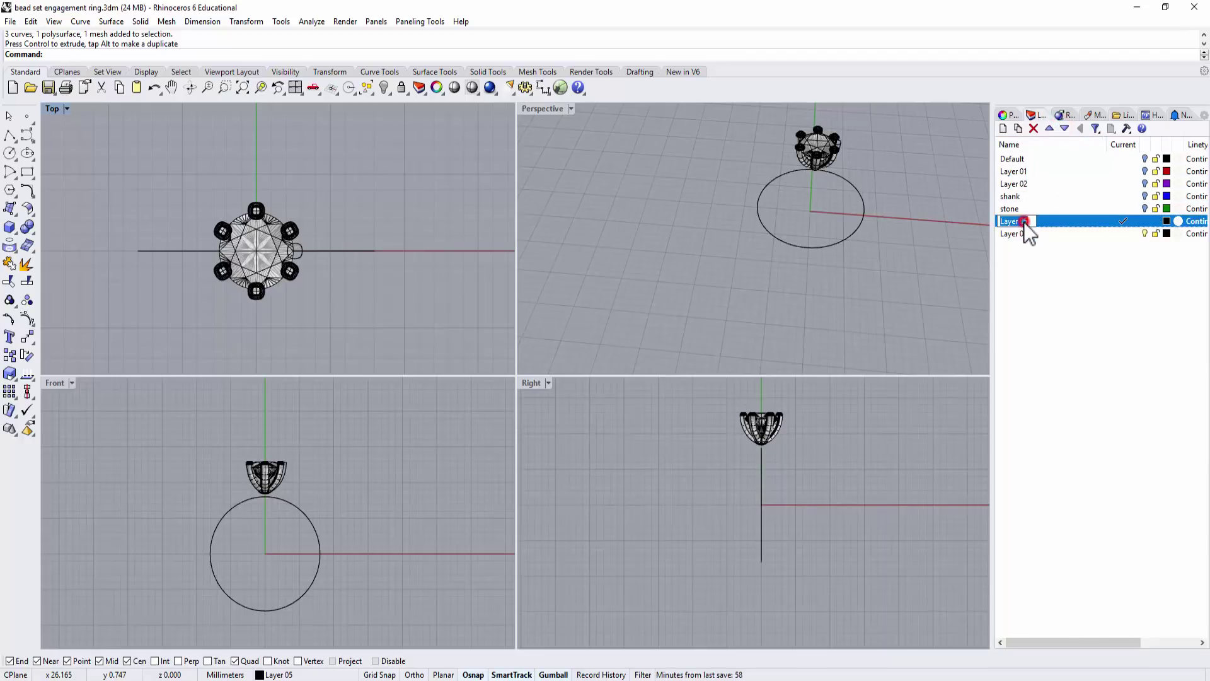
{"action": "type", "text": "HEAD"}
{"action": "left_click", "coordinate": [1027, 233]}
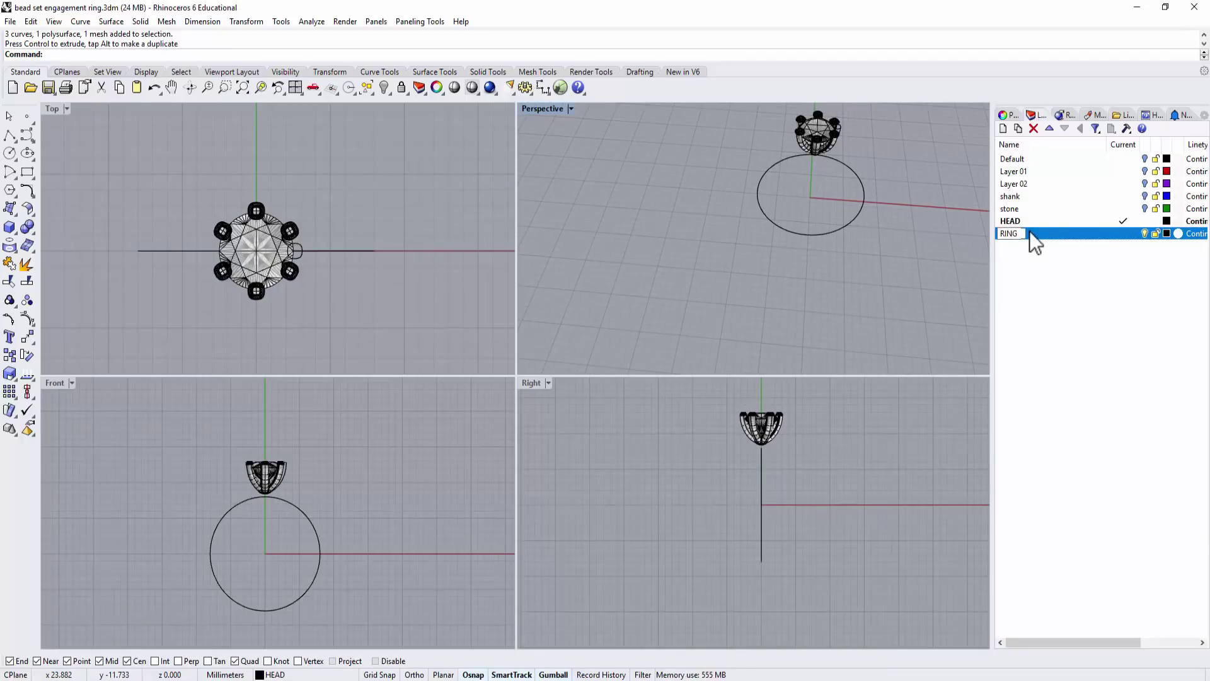
{"action": "type", "text": "RING SHANK"}
{"action": "key", "text": "Return"}
{"action": "left_click", "coordinate": [1119, 316]}
- Change the 16 mm circle's layer to RING SHANK
{"action": "left_click", "coordinate": [803, 232]}
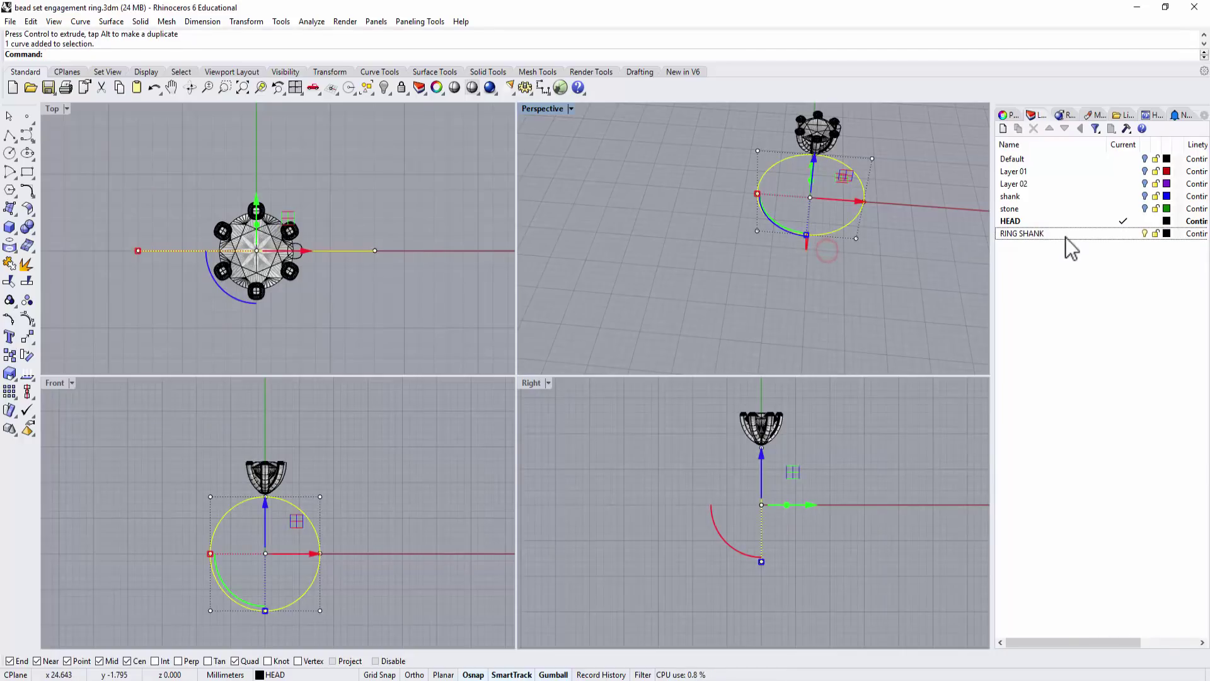
{"action": "right_click", "coordinate": [1068, 234]}
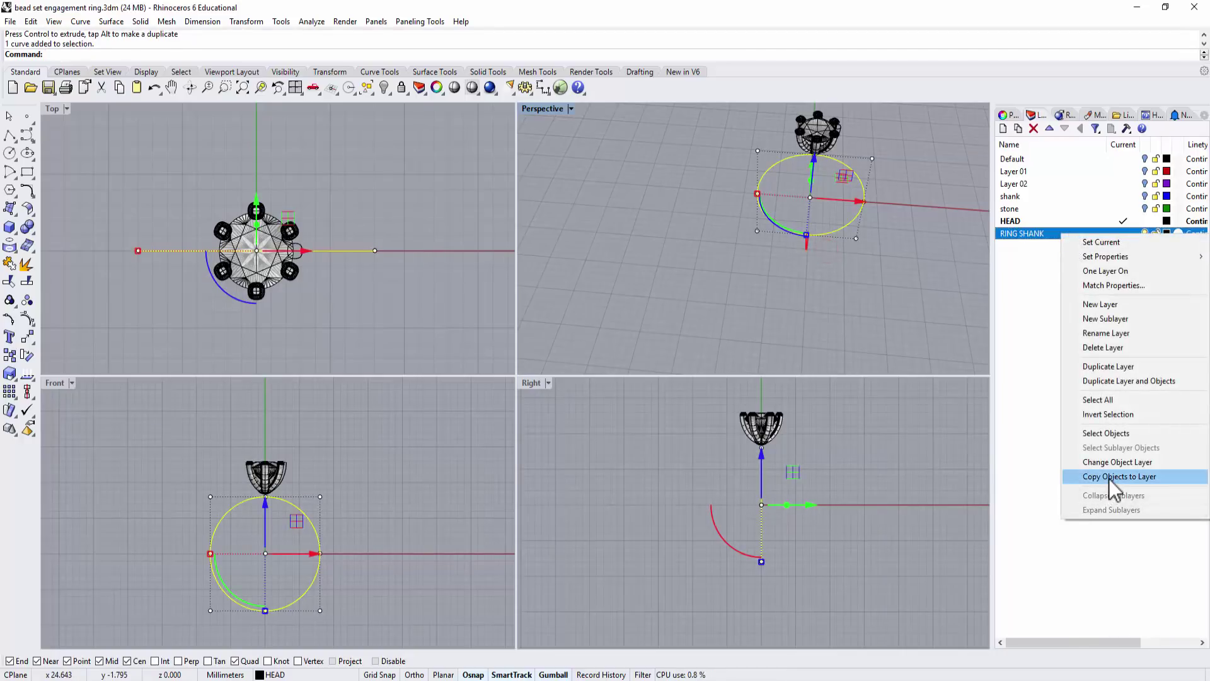
{"action": "left_click", "coordinate": [1119, 462]}
{"action": "left_click", "coordinate": [1135, 288]}
- Make RING SHANK the current layer and hide the HEAD layer
{"action": "left_click", "coordinate": [1123, 234]}
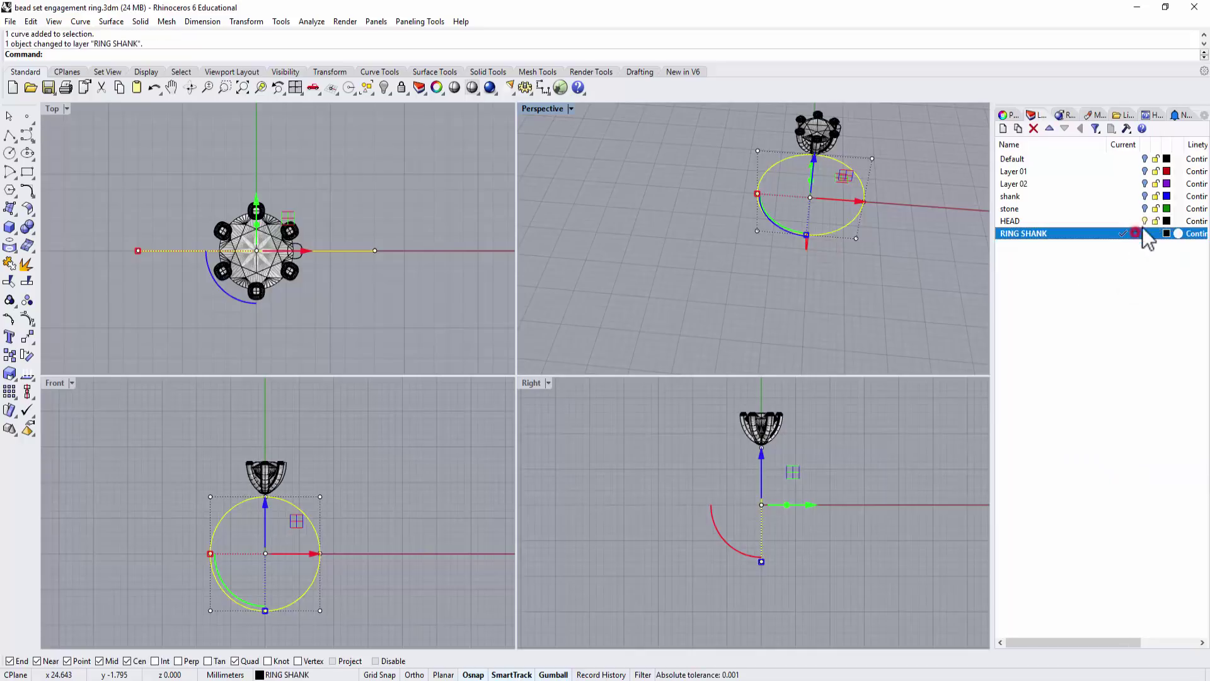
{"action": "left_click", "coordinate": [1145, 221]}
{"action": "left_click", "coordinate": [458, 235]}
- Draw a 180-degree arc of about 2.9 mm radius in the Top view, centred on the circle's line just beside the origin and opening away from it
{"action": "right_click_drag", "start_coordinate": [407, 307], "coordinate": [408, 291]}
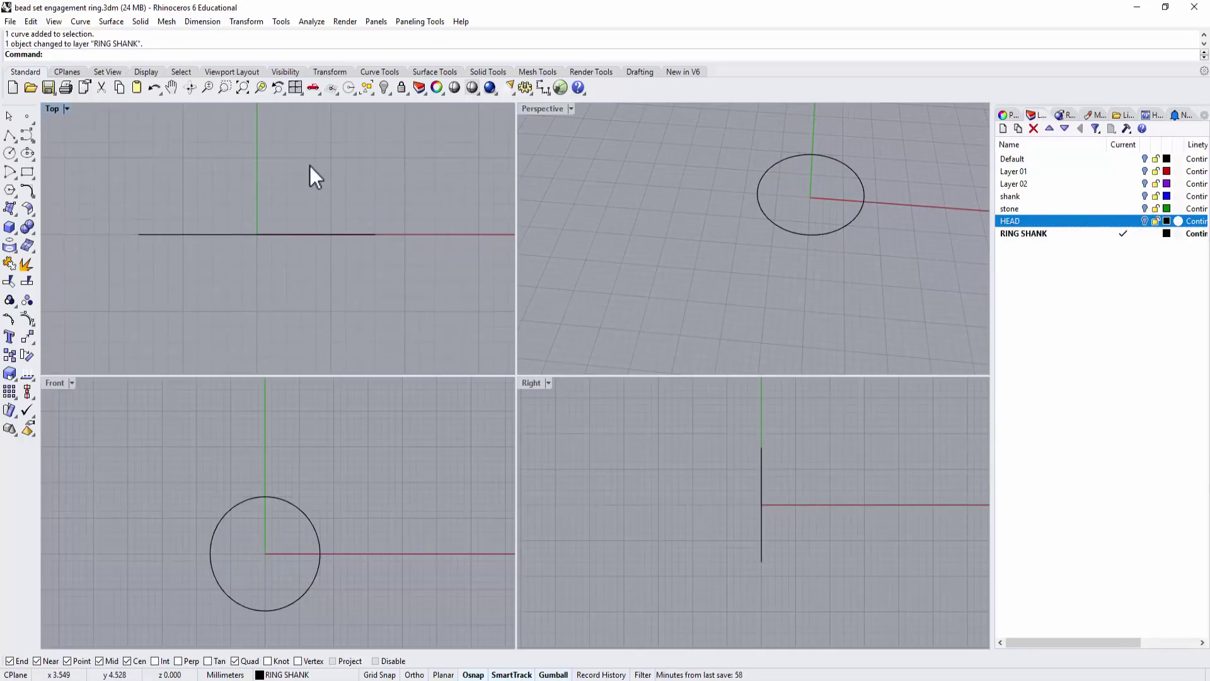
{"action": "scroll", "coordinate": [278, 243], "scroll_direction": "up", "scroll_amount": 2}
{"action": "right_click_drag", "start_coordinate": [278, 244], "coordinate": [281, 217]}
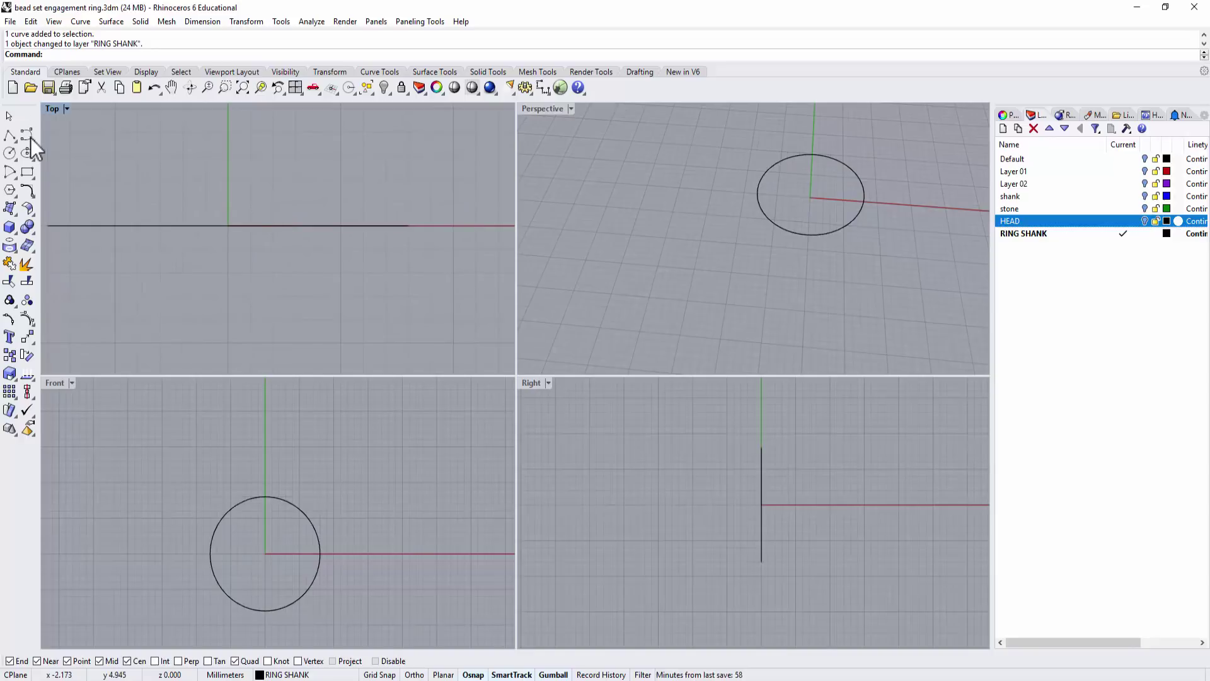
{"action": "left_click", "coordinate": [10, 173]}
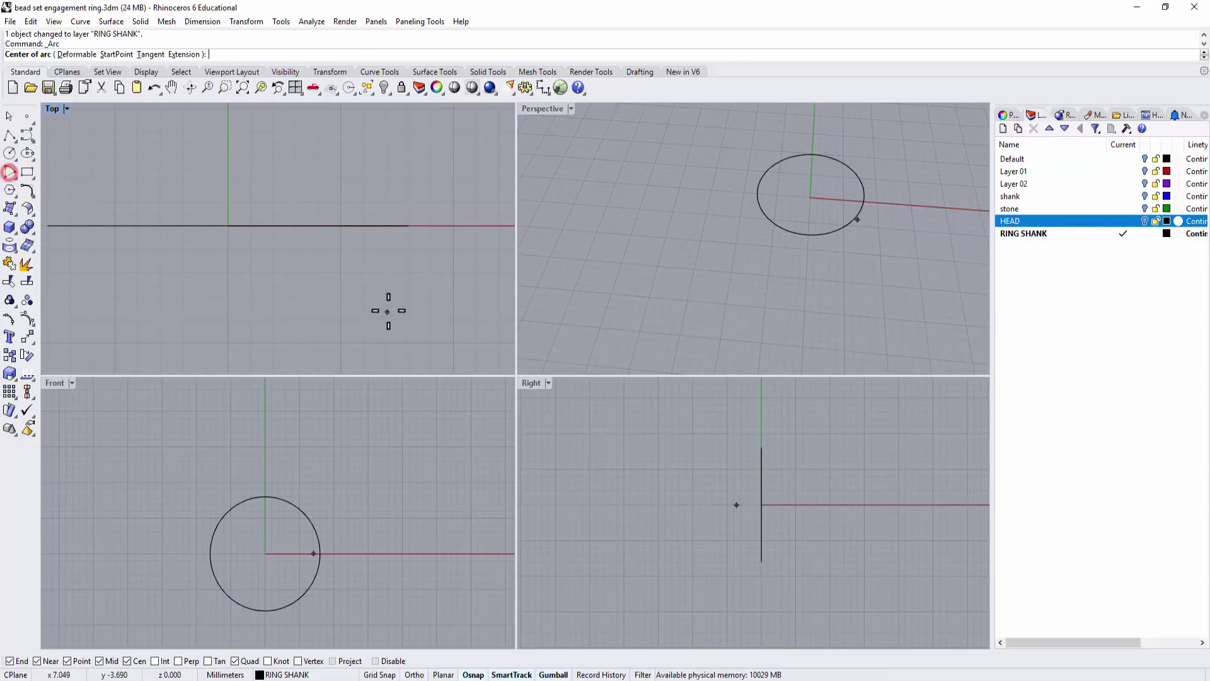
{"action": "left_click", "coordinate": [298, 225]}
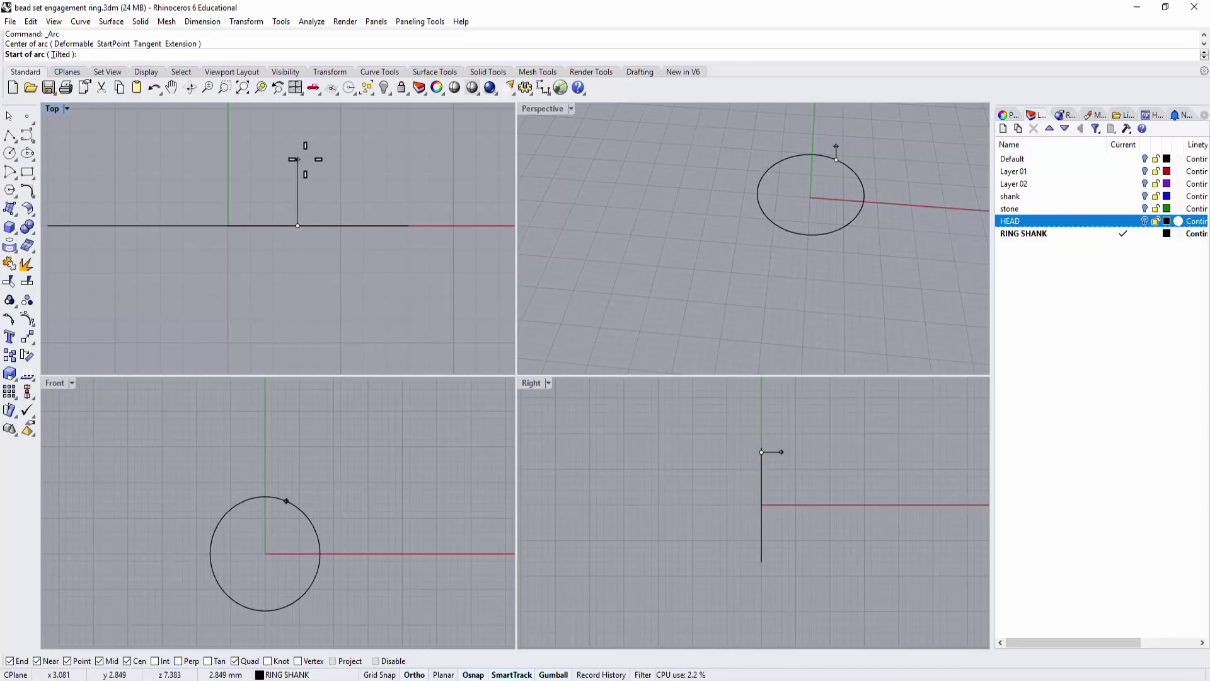
{"action": "left_click", "coordinate": [305, 159]}
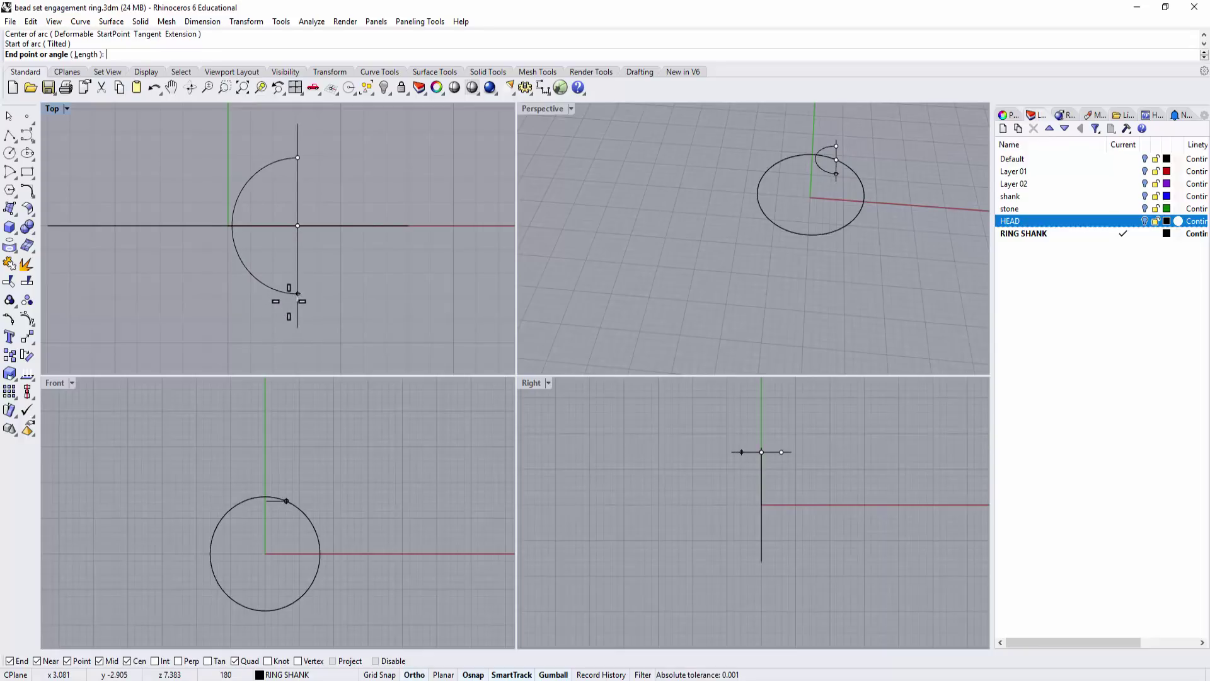
{"action": "left_click", "coordinate": [297, 293]}
{"action": "left_click", "coordinate": [289, 294]}
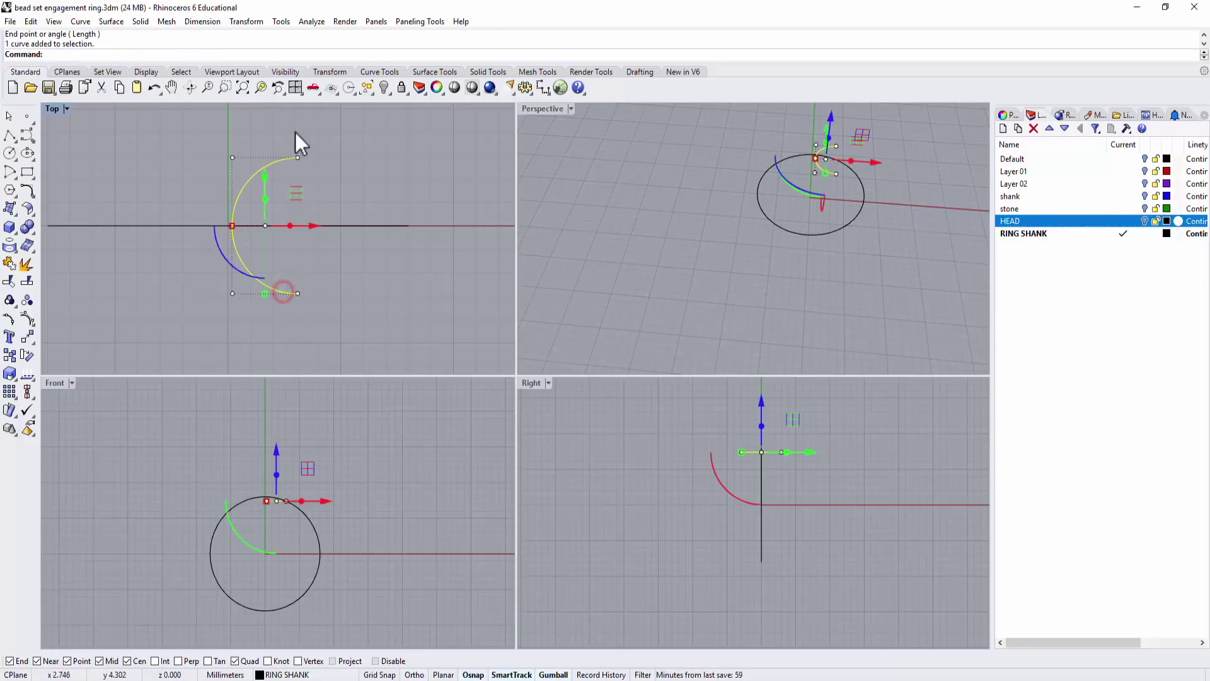
- Draw a short straight polyline parallel to the X axis in the Top view, slightly above the axis near the circle's outer end
{"action": "scroll", "coordinate": [351, 188], "scroll_direction": "down", "scroll_amount": 2}
{"action": "right_click_drag", "start_coordinate": [351, 187], "coordinate": [348, 156]}
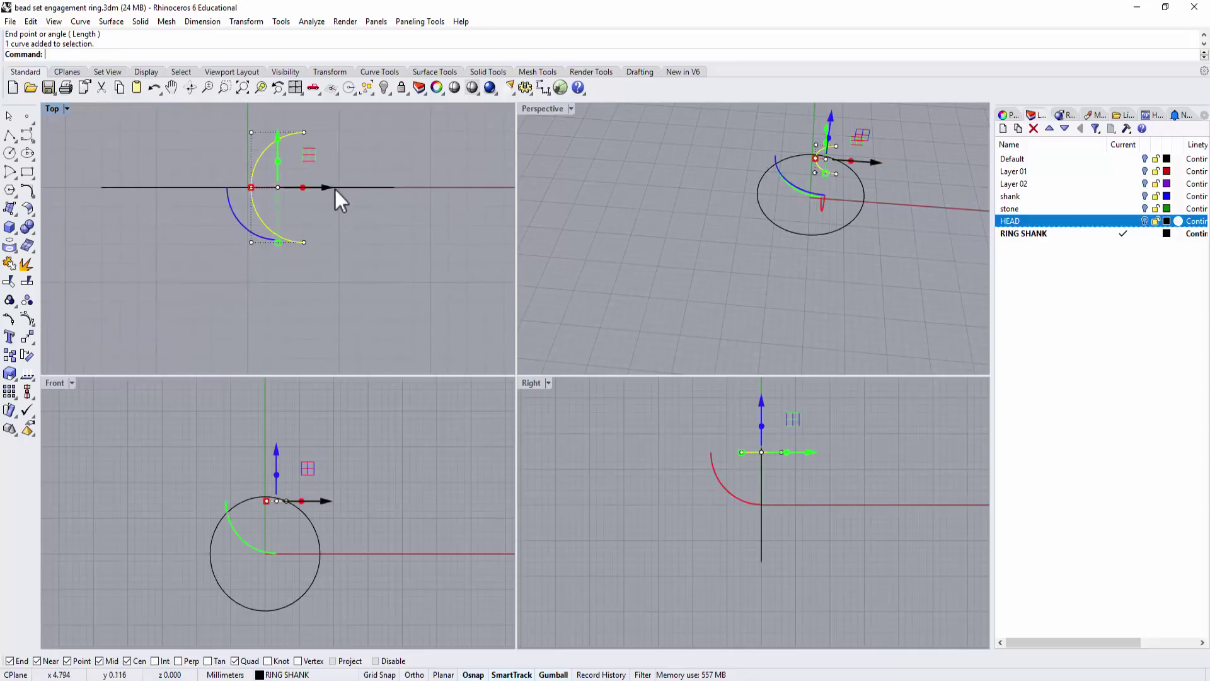
{"action": "right_click_drag", "start_coordinate": [343, 243], "coordinate": [343, 263]}
{"action": "scroll", "coordinate": [419, 211], "scroll_direction": "up", "scroll_amount": 2}
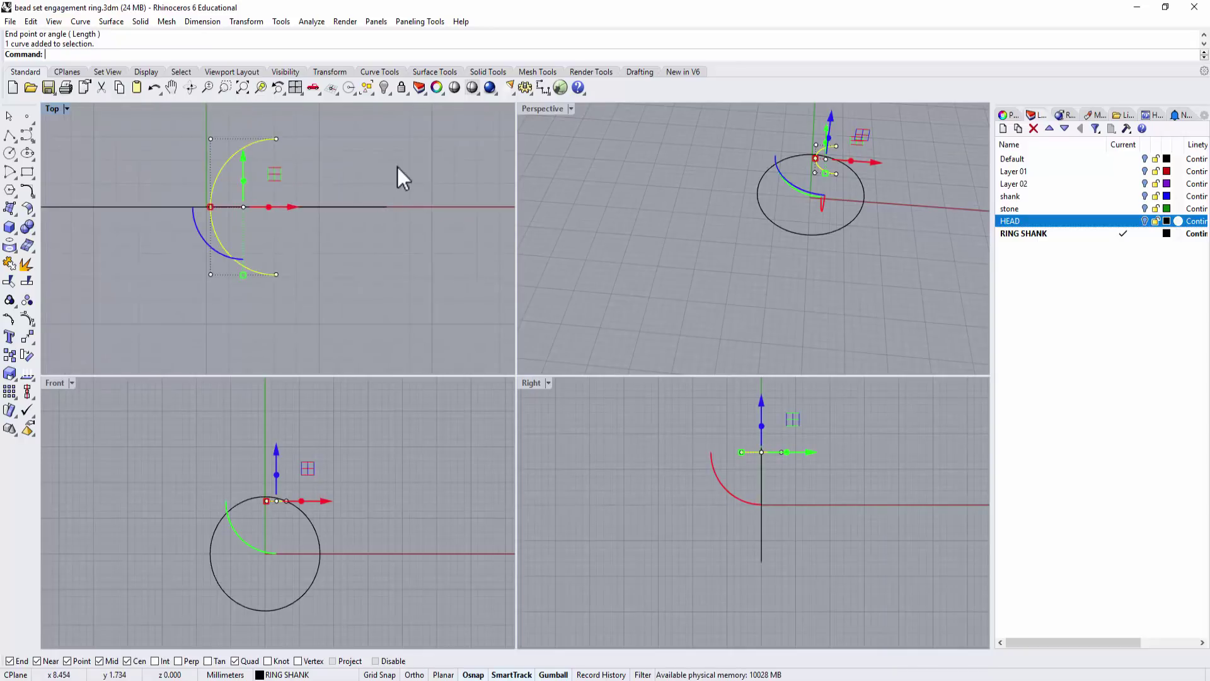
{"action": "right_click_drag", "start_coordinate": [407, 215], "coordinate": [400, 232]}
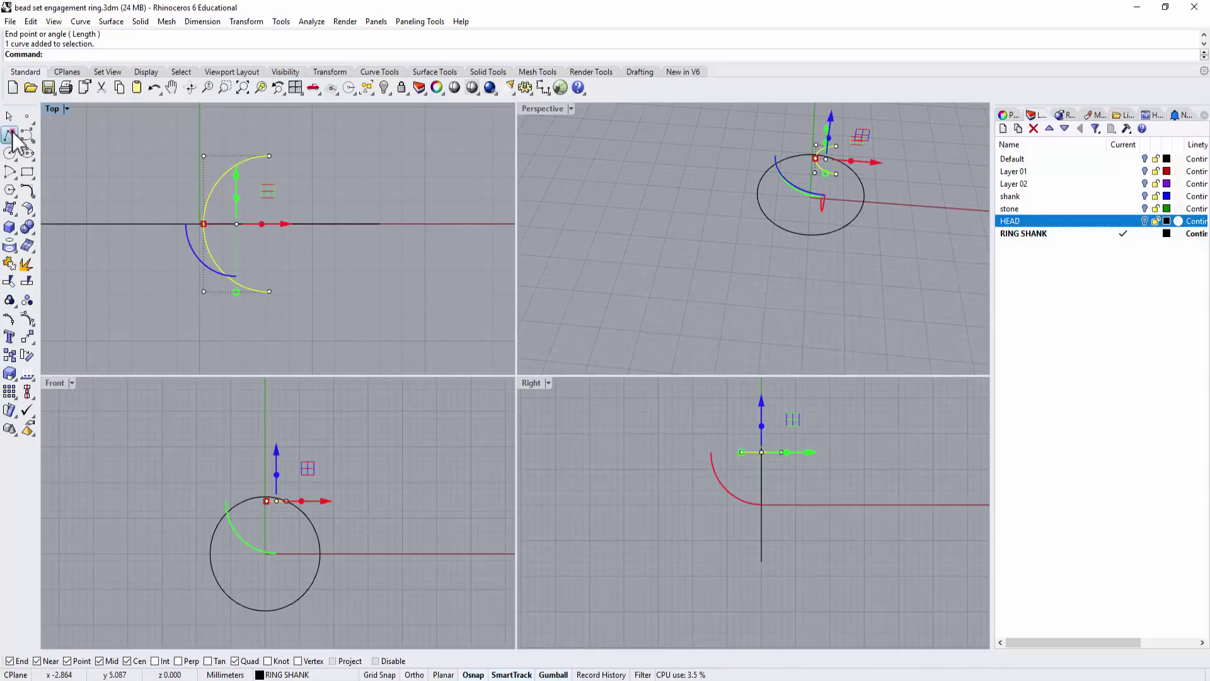
{"action": "left_click", "coordinate": [10, 135]}
{"action": "scroll", "coordinate": [345, 201], "scroll_direction": "up", "scroll_amount": 2}
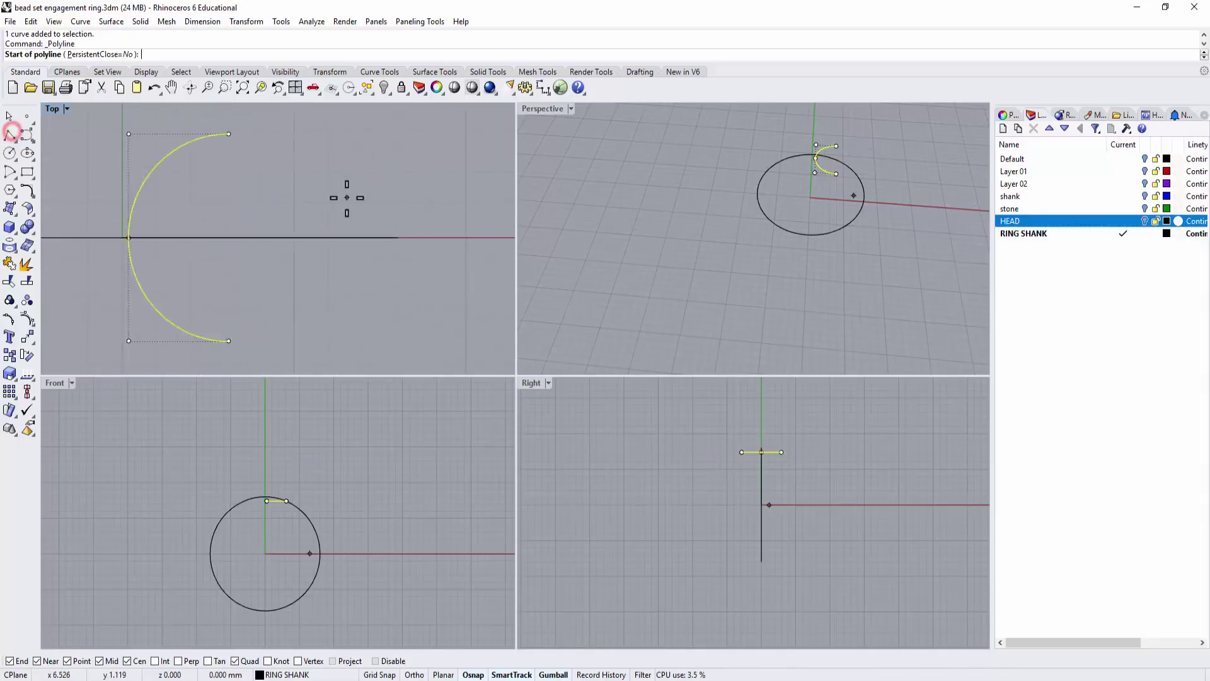
{"action": "left_click", "coordinate": [415, 209]}
{"action": "left_click", "coordinate": [466, 208]}
{"action": "key", "text": "Return"}
- Scale the arc down slightly in the Y direction in the Top view to narrow its opening
{"action": "scroll", "coordinate": [433, 164], "scroll_direction": "down", "scroll_amount": 1}
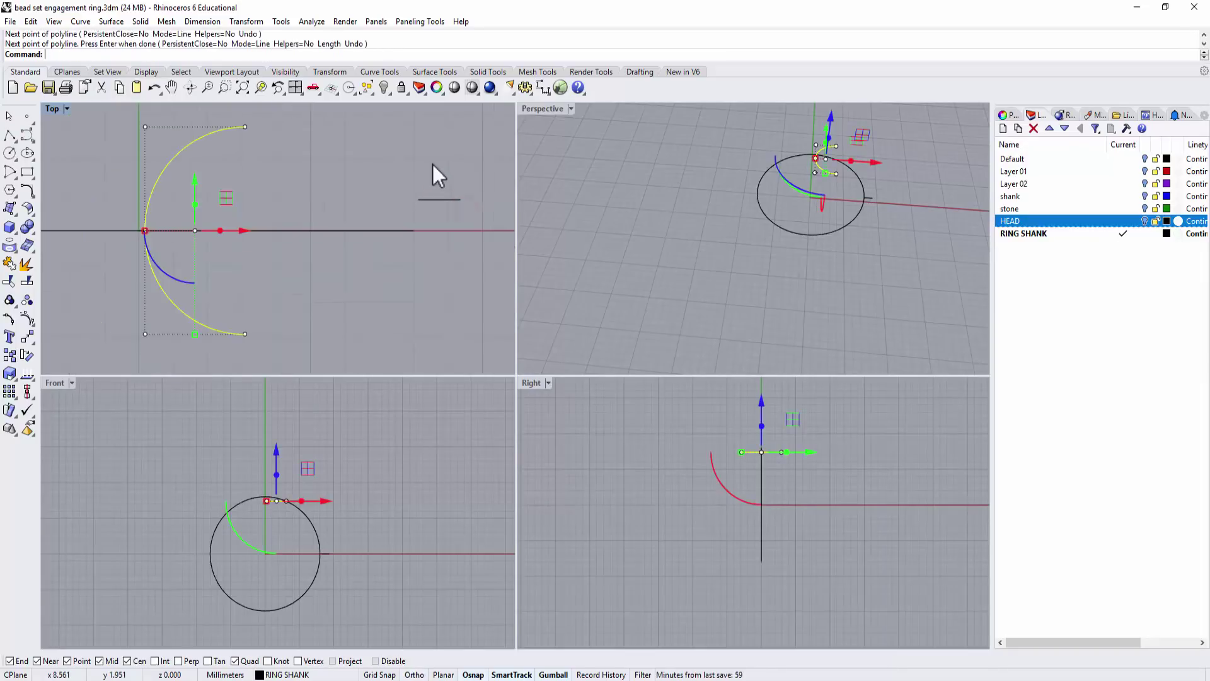
{"action": "right_click_drag", "start_coordinate": [365, 186], "coordinate": [353, 223]}
{"action": "right_click_drag", "start_coordinate": [301, 190], "coordinate": [324, 162]}
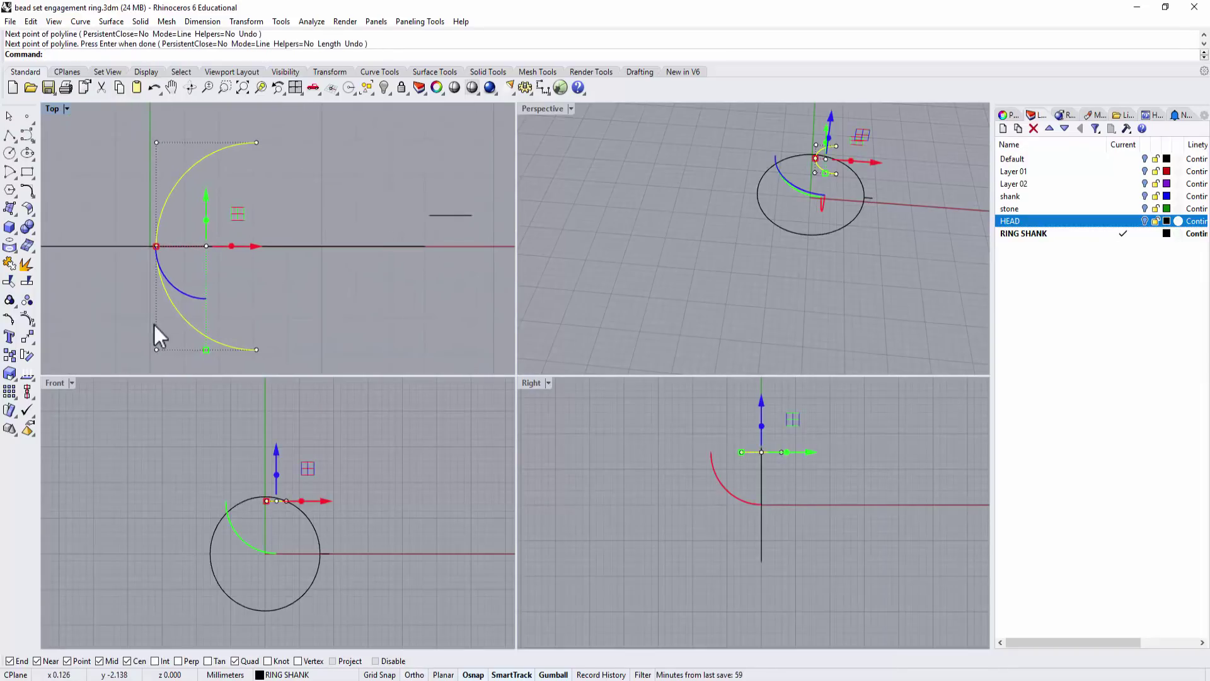
{"action": "left_click_drag", "start_coordinate": [207, 353], "coordinate": [209, 339]}
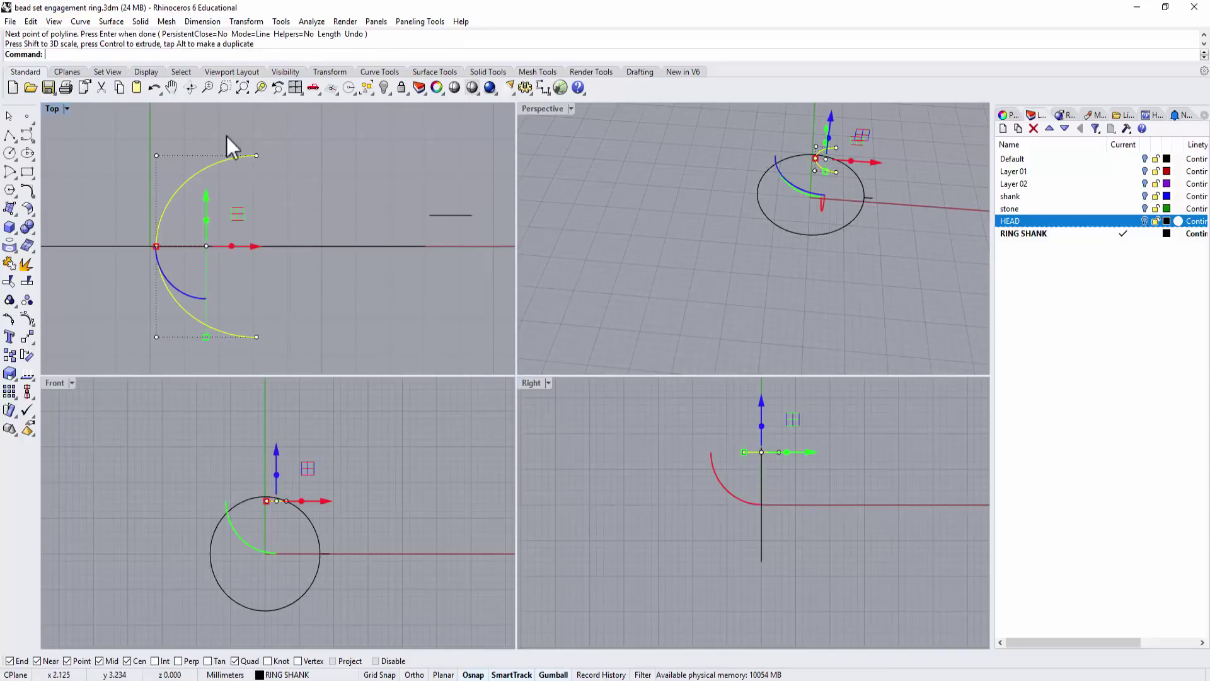
- Try bridging the arc's upper end and the short line in the Top view with an adjustable curve blend, using tangency at both ends
{"action": "left_click", "coordinate": [274, 153]}
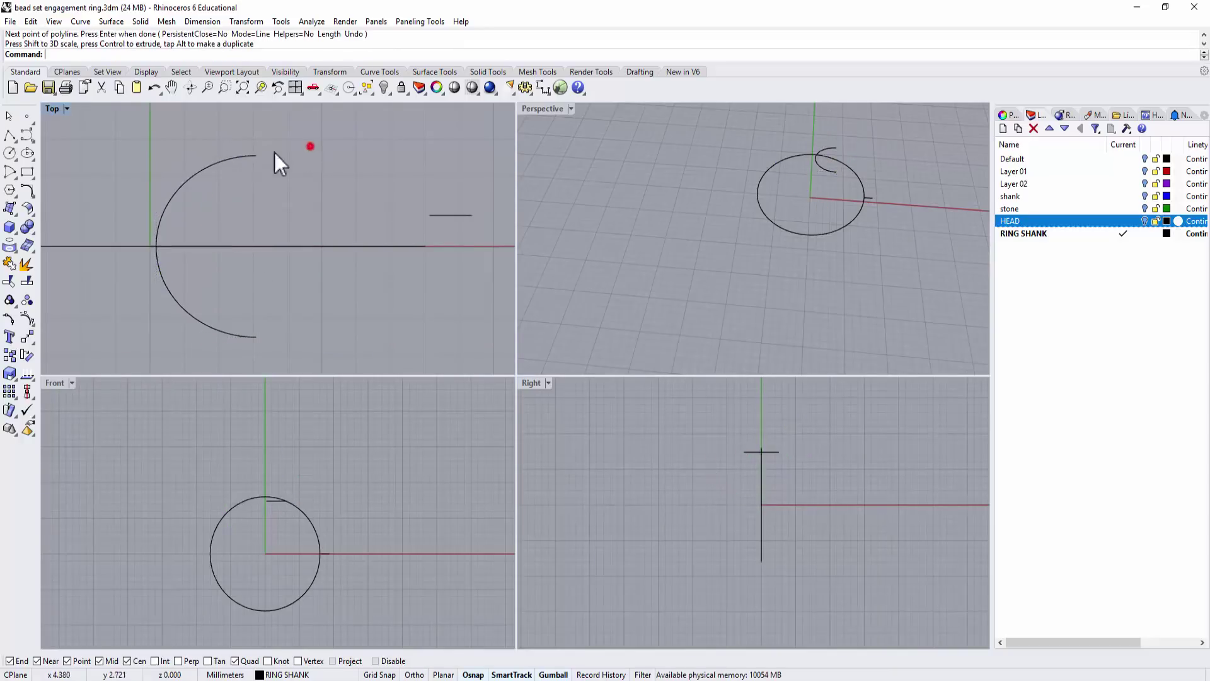
{"action": "left_click", "coordinate": [33, 189]}
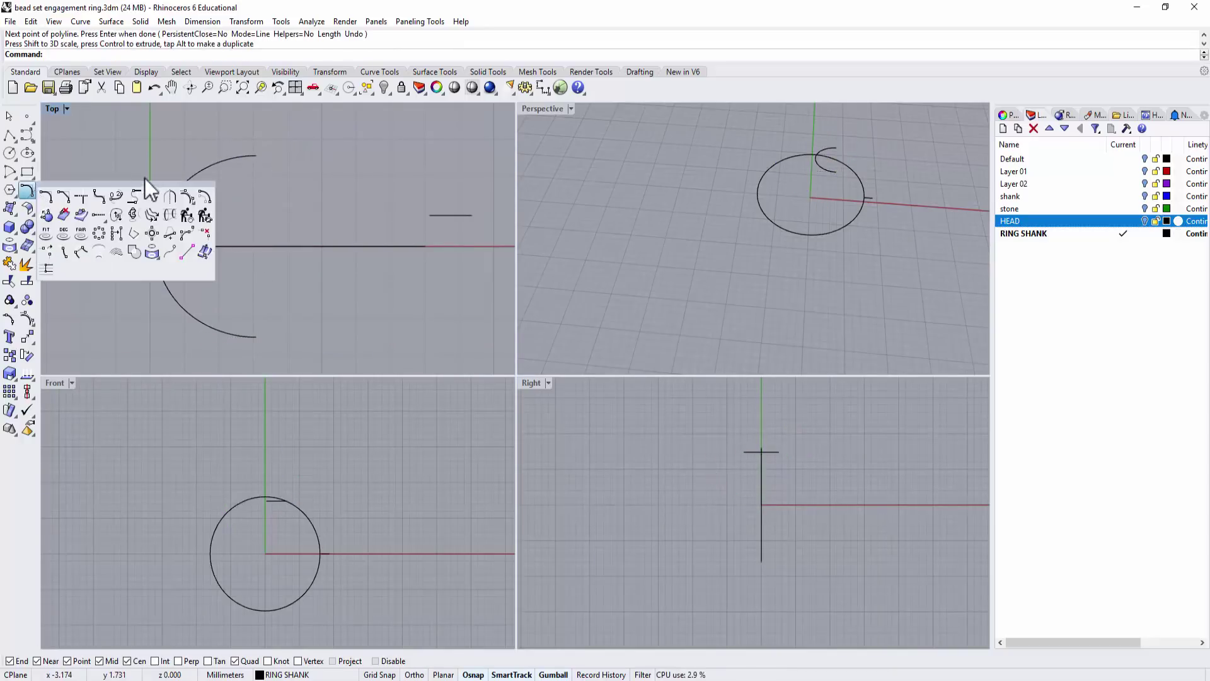
{"action": "left_click", "coordinate": [112, 198]}
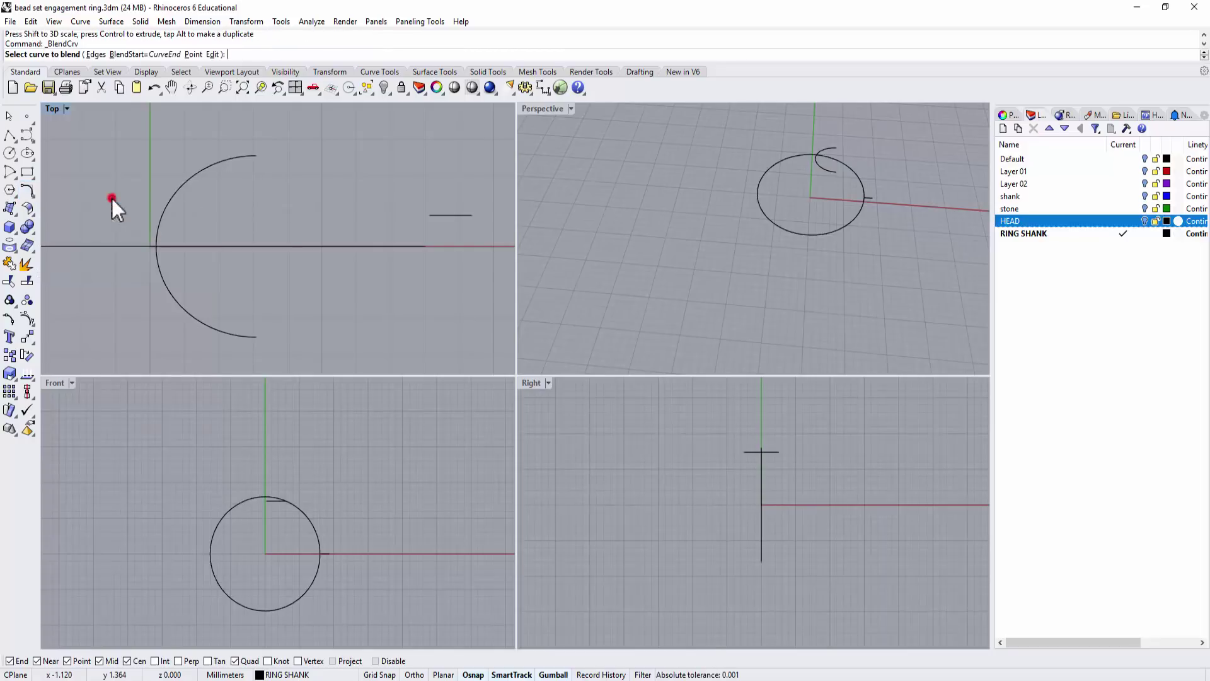
{"action": "left_click", "coordinate": [254, 156]}
{"action": "left_click", "coordinate": [437, 214]}
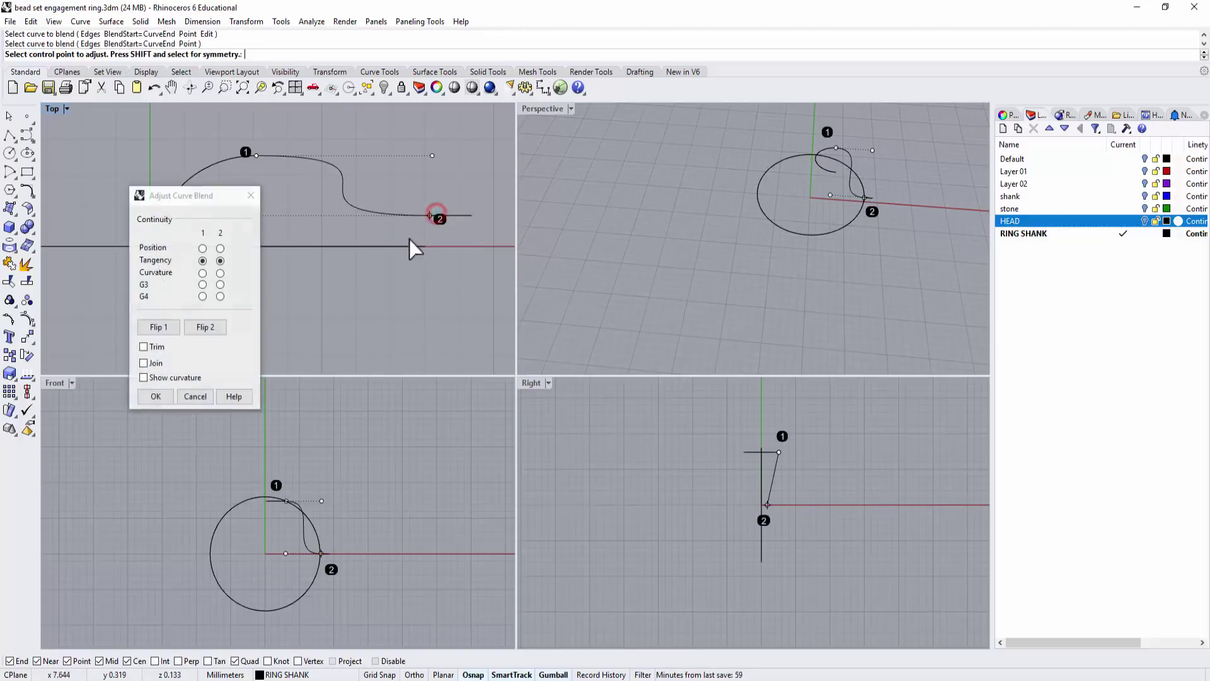
{"action": "left_click", "coordinate": [162, 394]}
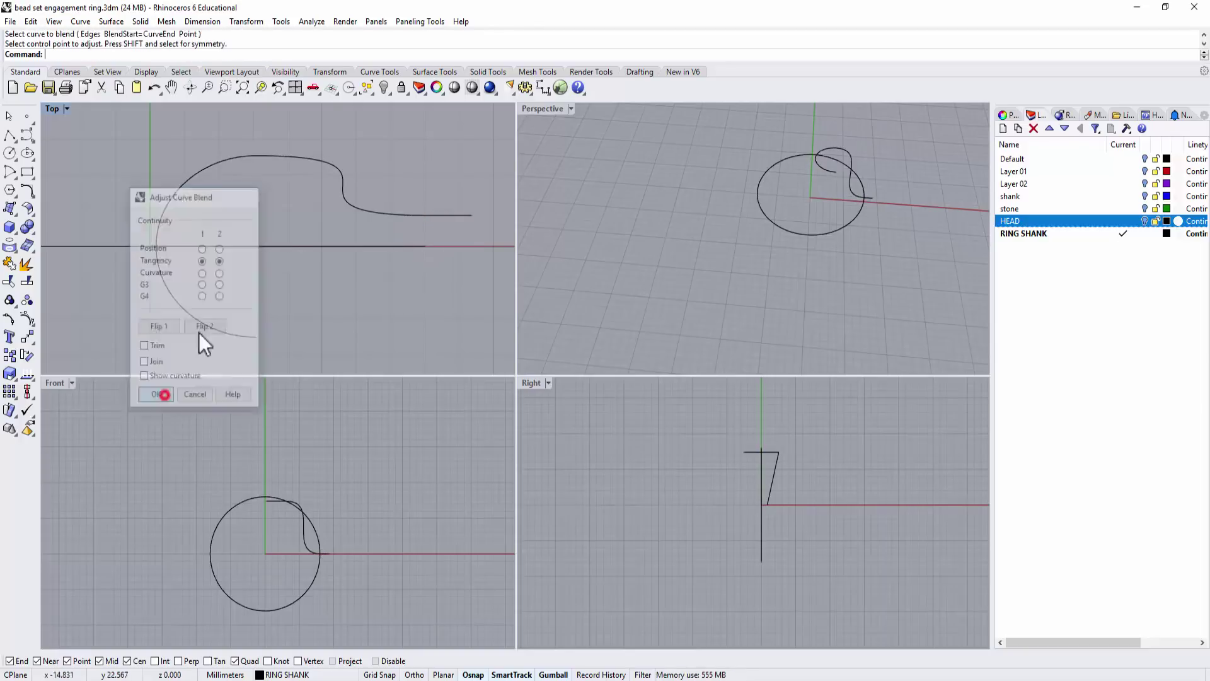
- Delete the blend curve between the raised arc and the short line
{"action": "right_click_drag", "start_coordinate": [409, 191], "coordinate": [380, 202]}
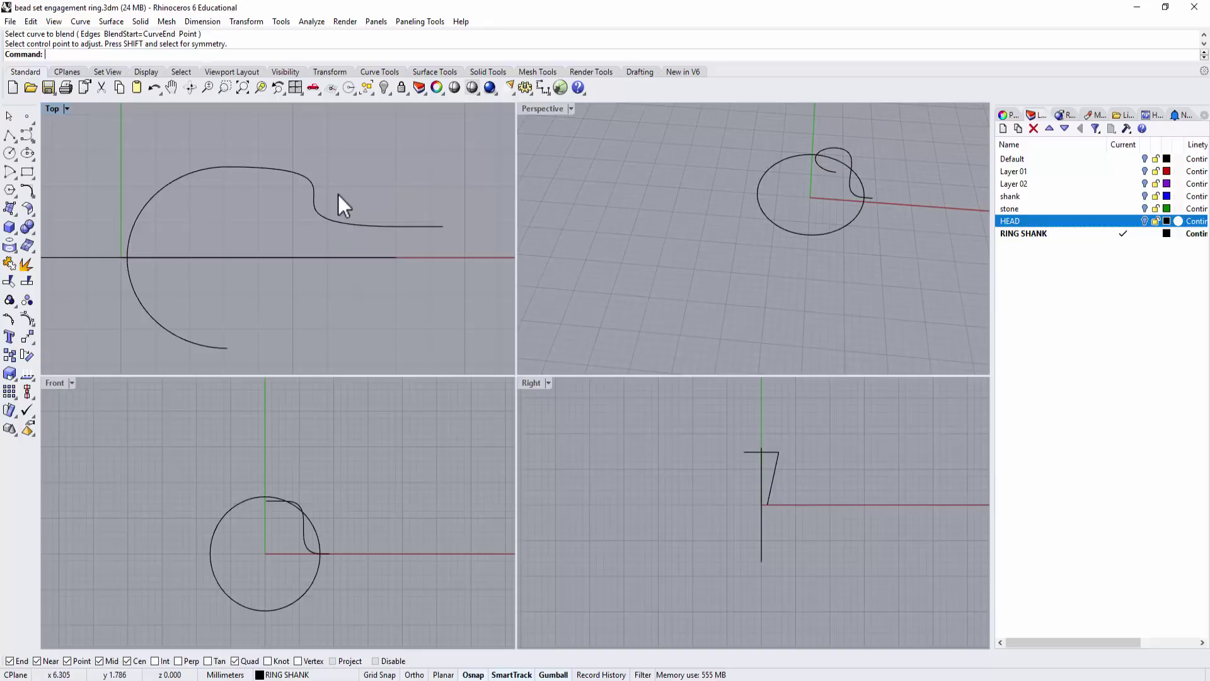
{"action": "right_click_drag", "start_coordinate": [867, 206], "coordinate": [825, 176]}
{"action": "left_click", "coordinate": [818, 156]}
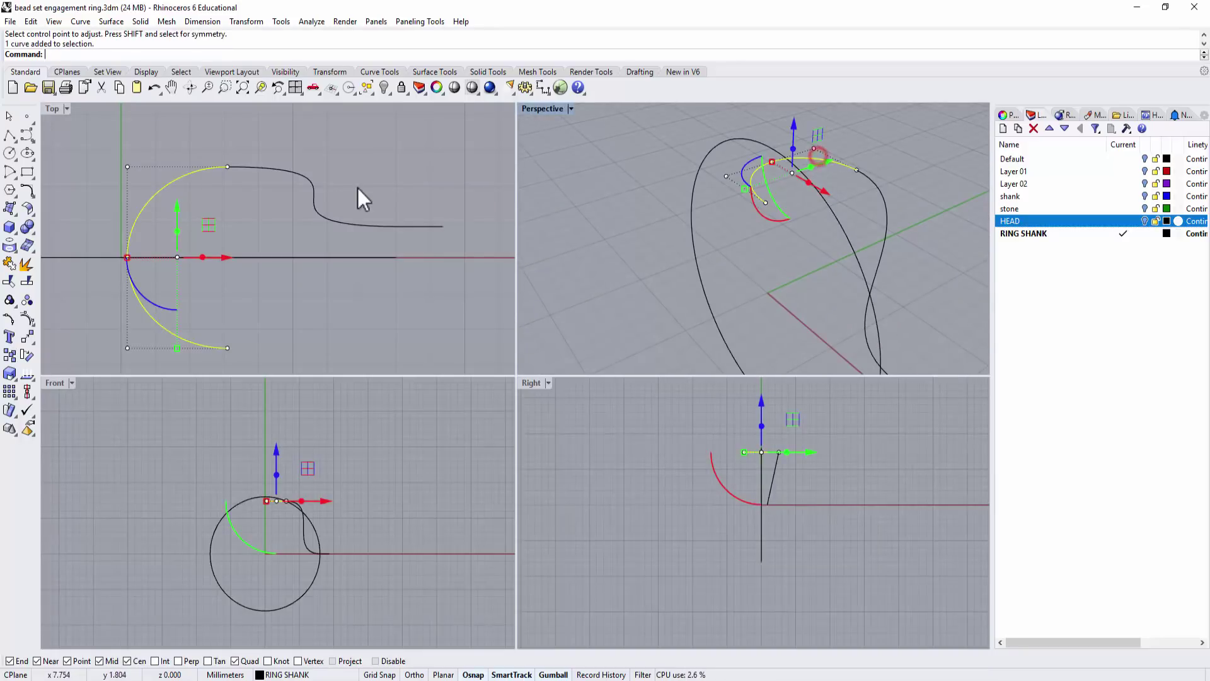
{"action": "scroll", "coordinate": [358, 188], "scroll_direction": "down", "scroll_amount": 5}
{"action": "left_click", "coordinate": [369, 200]}
{"action": "right_click_drag", "start_coordinate": [739, 248], "coordinate": [865, 197]}
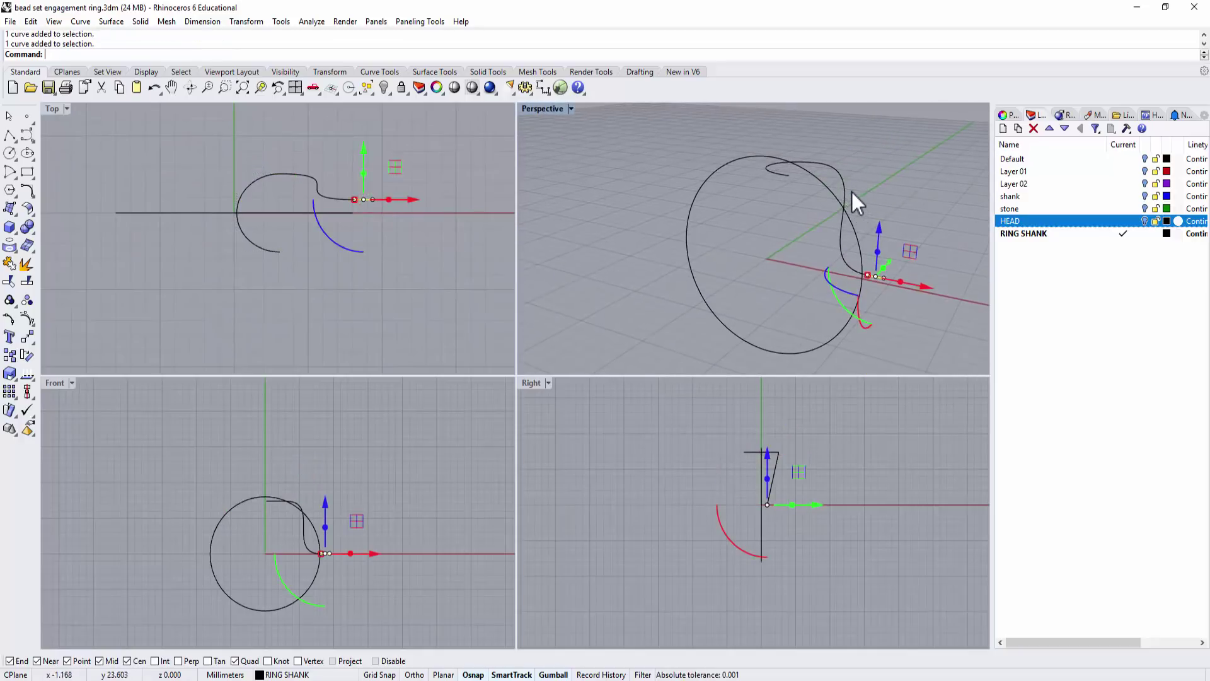
{"action": "left_click", "coordinate": [846, 188]}
{"action": "key", "text": "Delete"}
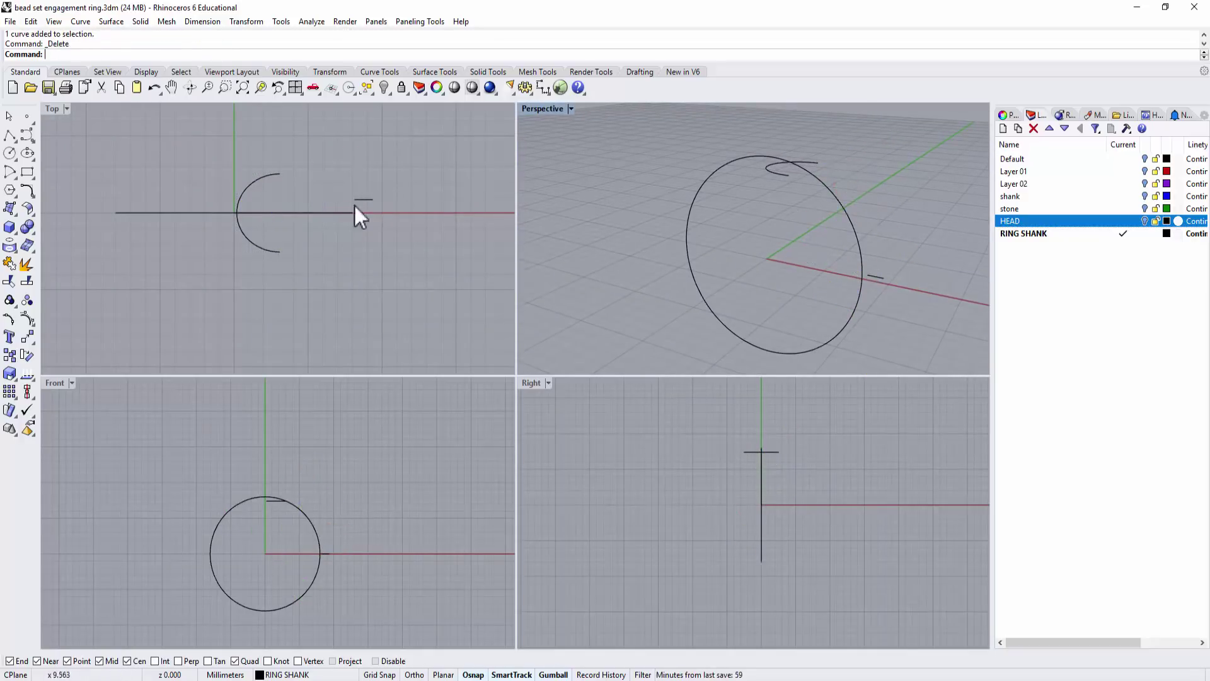
- Project the arc onto the Top view's construction plane with ProjectToCPlane, deleting the input object
{"action": "left_click", "coordinate": [272, 173]}
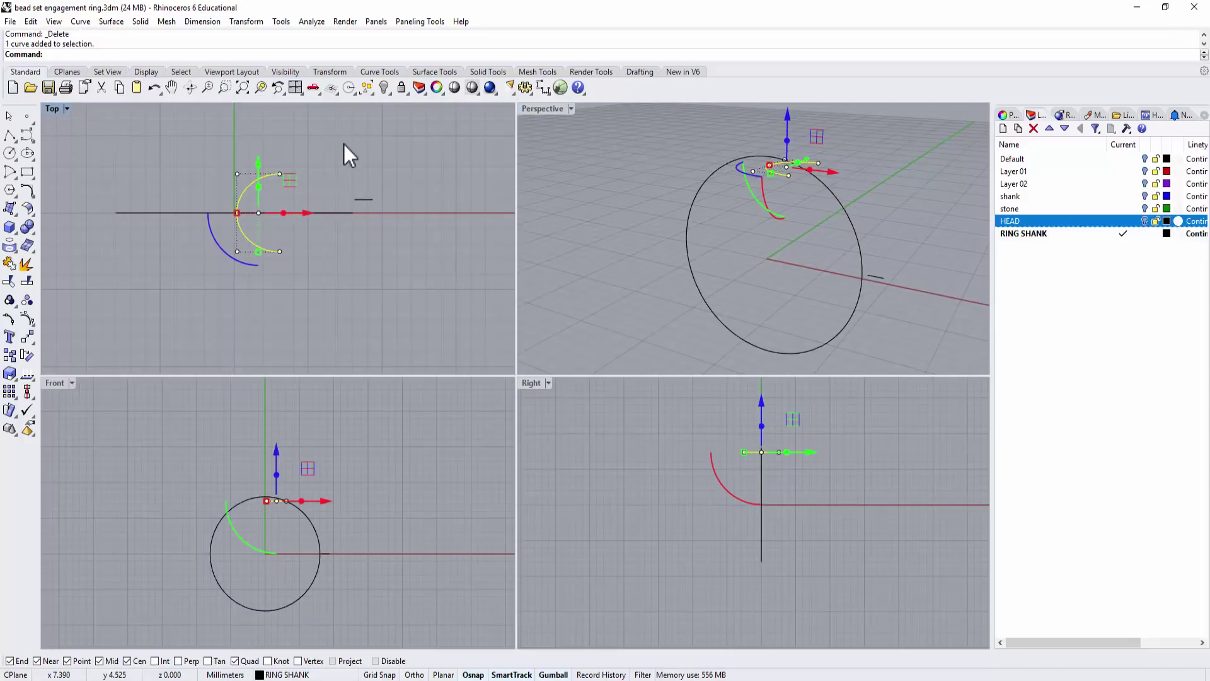
{"action": "type", "text": "ProjectToCPlane"}
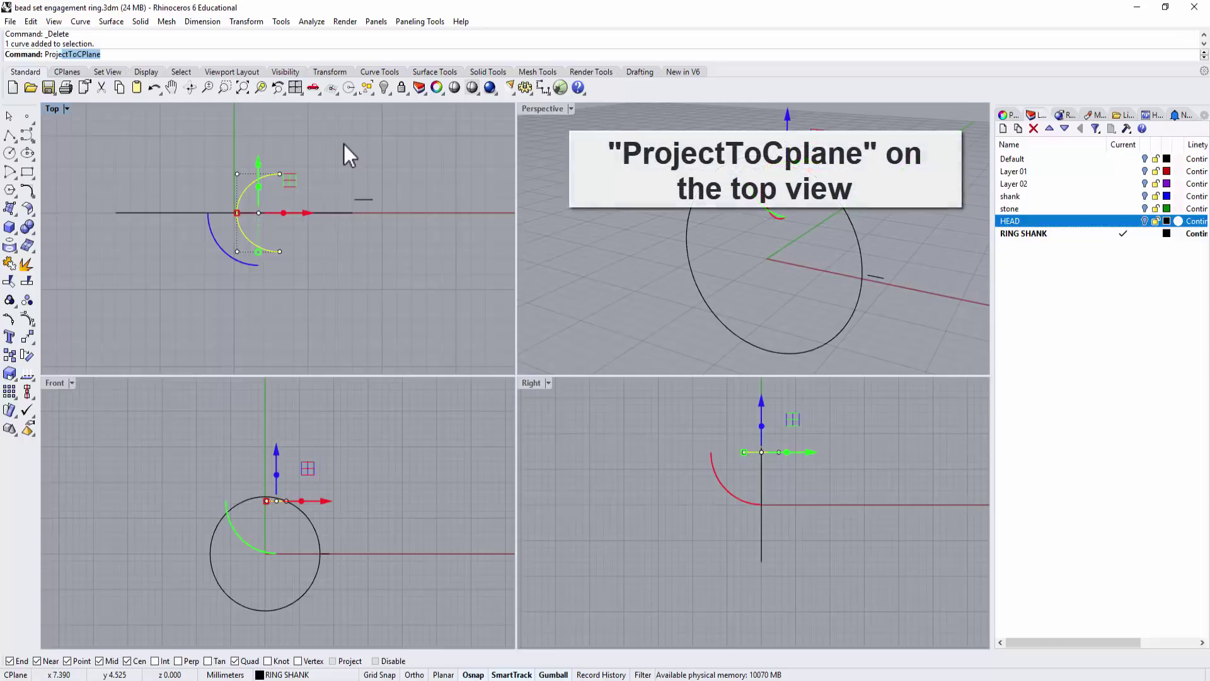
{"action": "key", "text": "Return"}
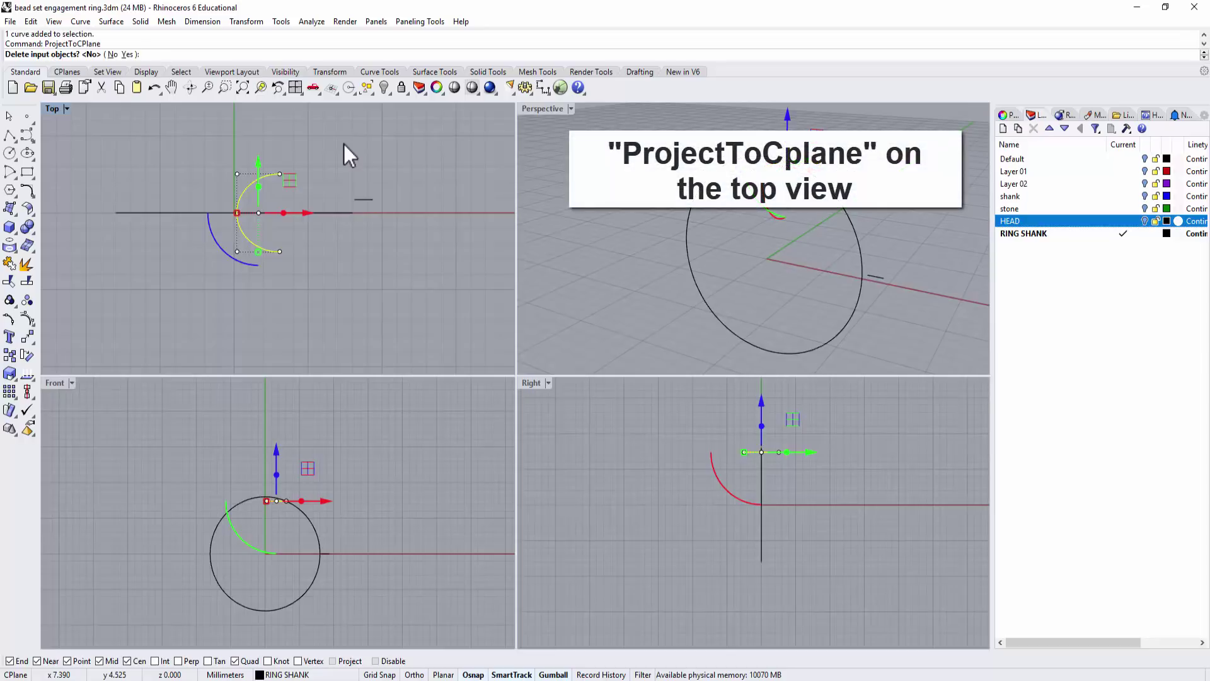
{"action": "left_click", "coordinate": [128, 54]}
{"action": "left_click", "coordinate": [377, 282]}
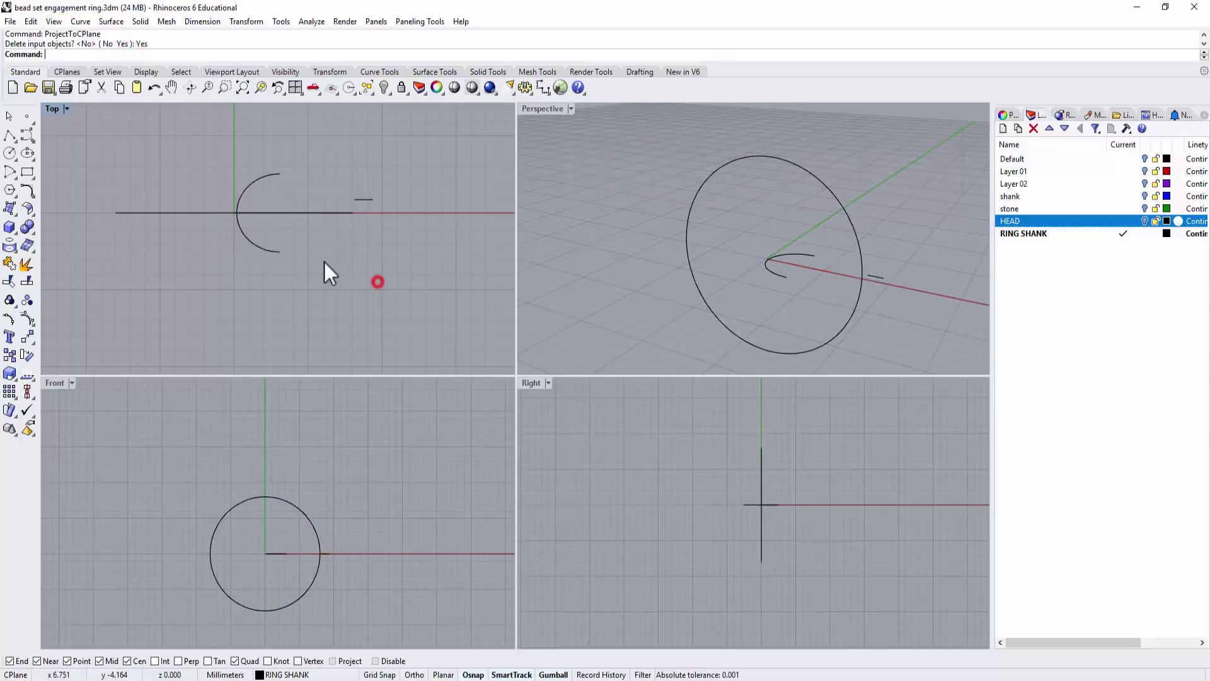
- Blend the flattened arc's upper end into the near end of the short line, with tangency continuity at both ends
{"action": "scroll", "coordinate": [324, 262], "scroll_direction": "down", "scroll_amount": 2}
{"action": "right_click_drag", "start_coordinate": [697, 293], "coordinate": [773, 243]}
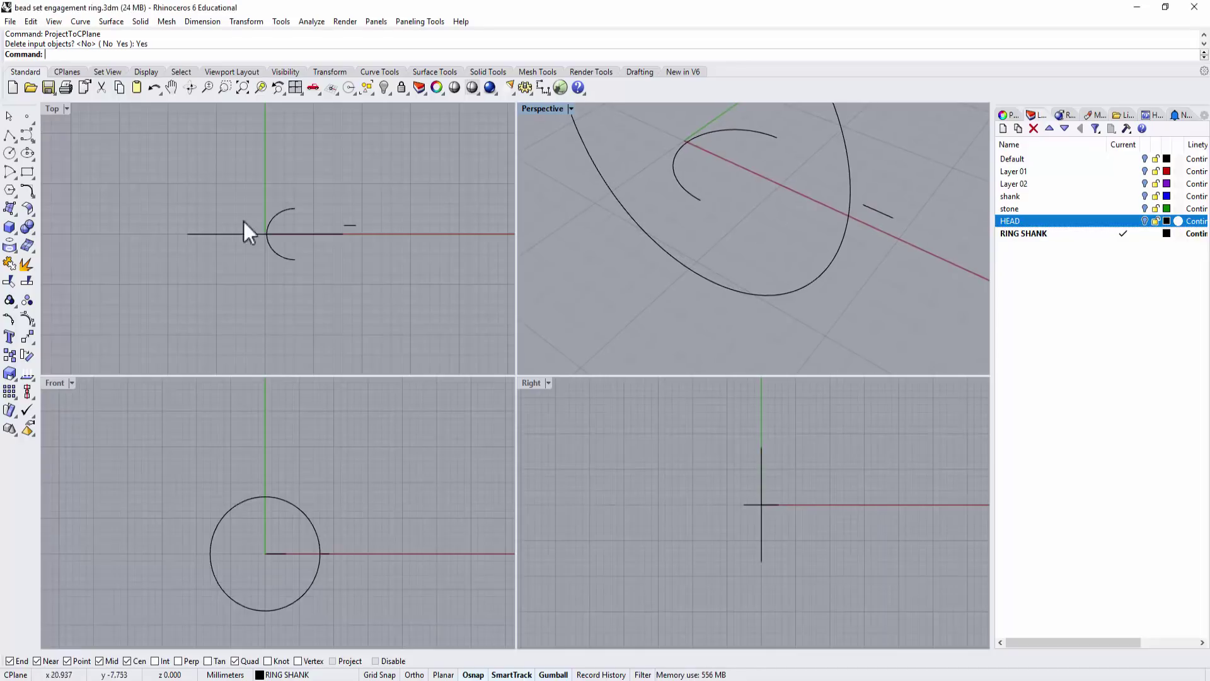
{"action": "left_click", "coordinate": [63, 181]}
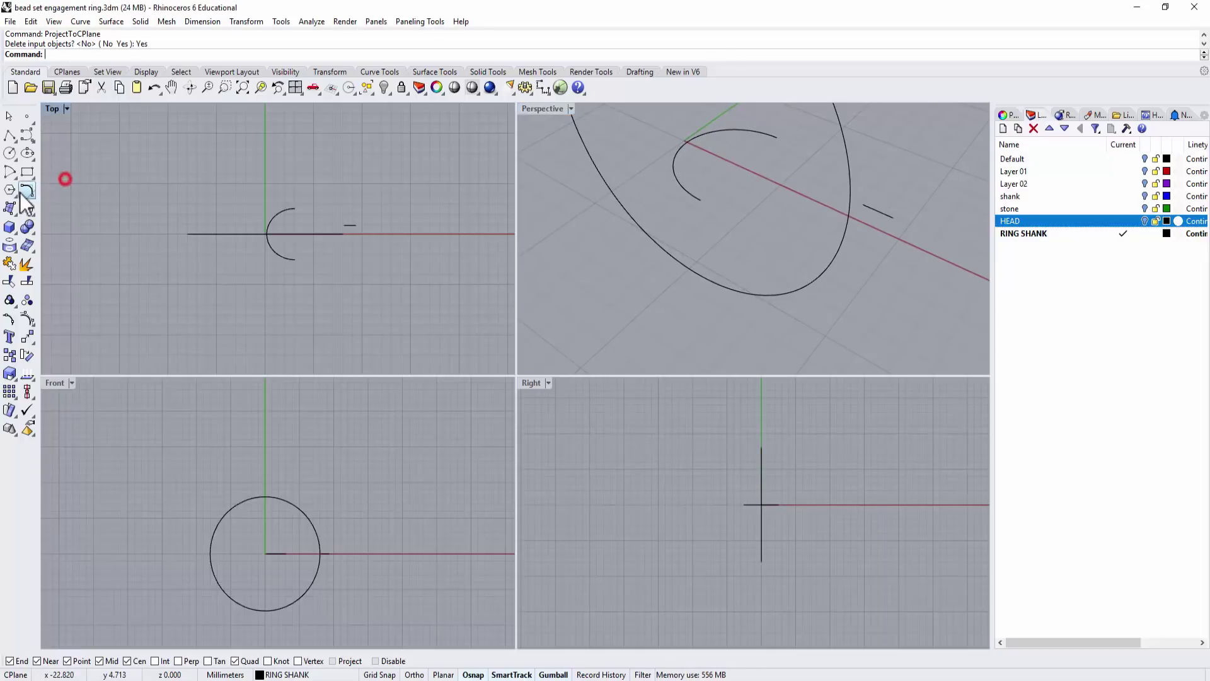
{"action": "left_click", "coordinate": [28, 191]}
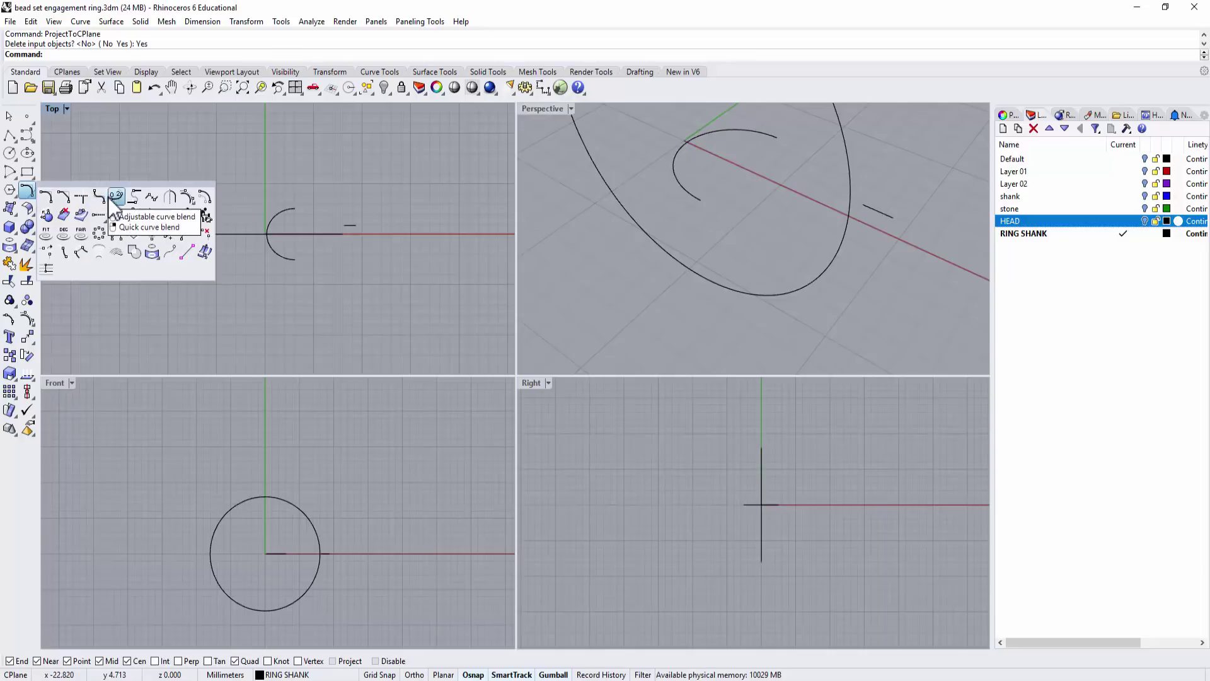
{"action": "left_click", "coordinate": [101, 197]}
{"action": "left_click", "coordinate": [293, 210]}
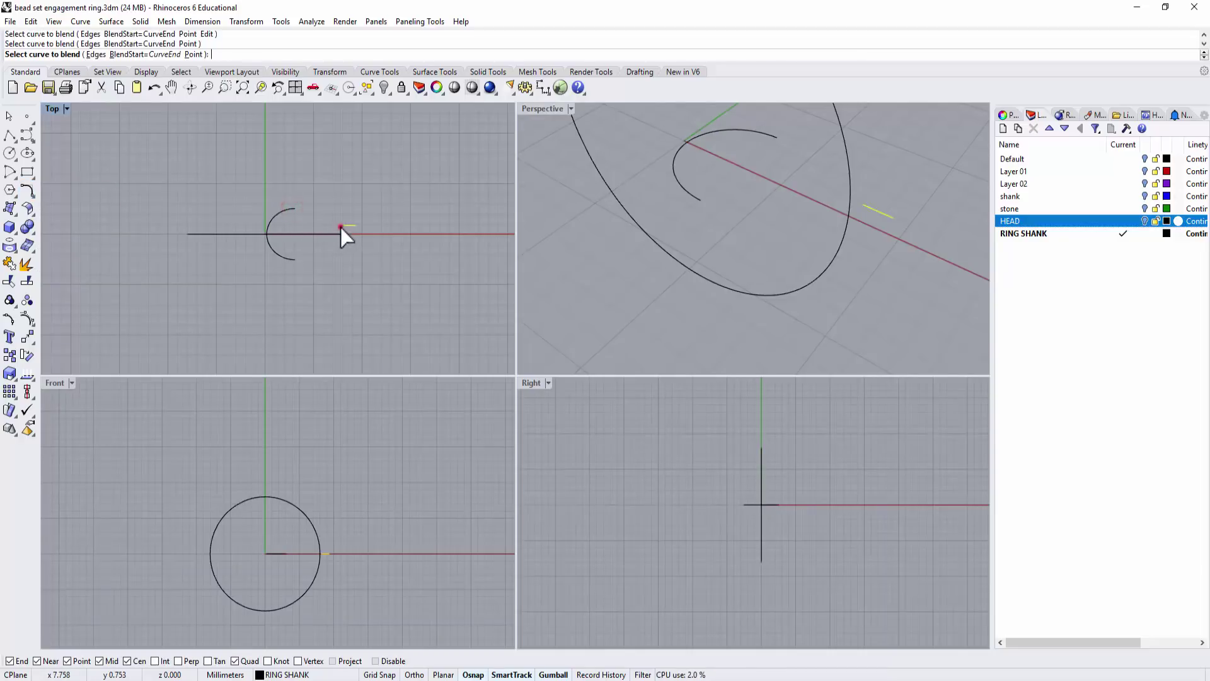
{"action": "left_click", "coordinate": [342, 227]}
{"action": "scroll", "coordinate": [321, 198], "scroll_direction": "up", "scroll_amount": 4}
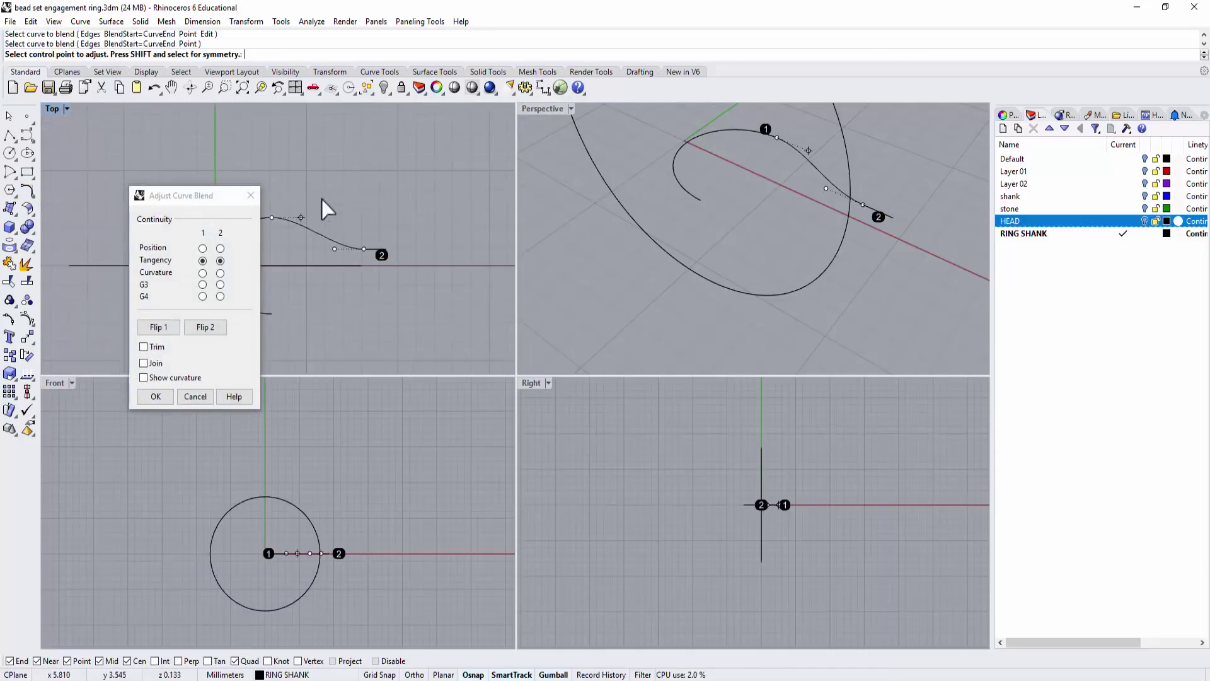
{"action": "left_click_drag", "start_coordinate": [158, 198], "coordinate": [91, 199]}
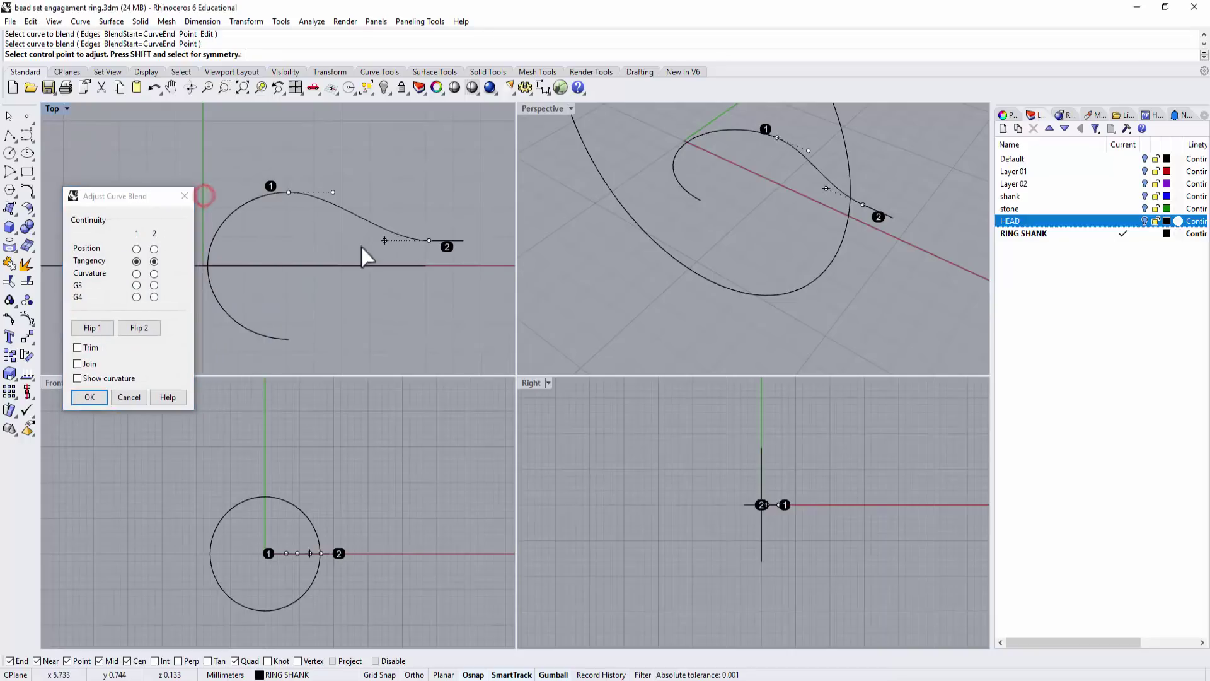
{"action": "right_click_drag", "start_coordinate": [365, 256], "coordinate": [378, 235]}
{"action": "left_click", "coordinate": [97, 401]}
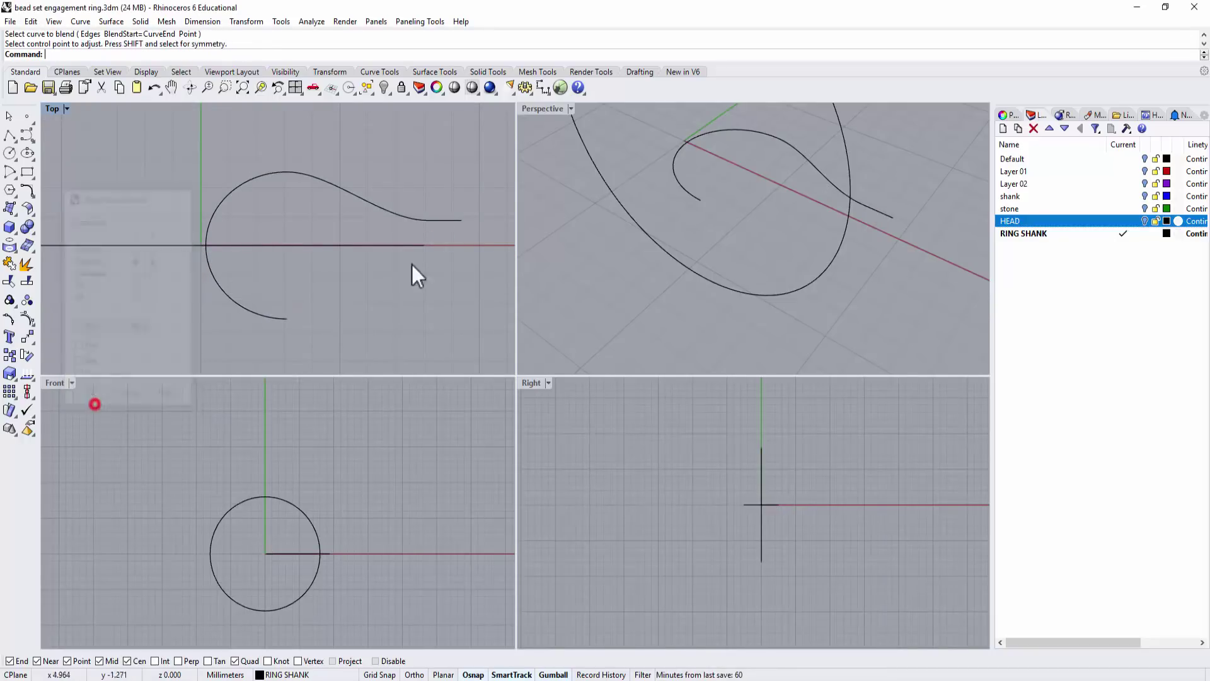
- Mirror a copy of the blend curve across the X axis in the Top view to meet the arc's lower end
{"action": "left_click", "coordinate": [408, 217]}
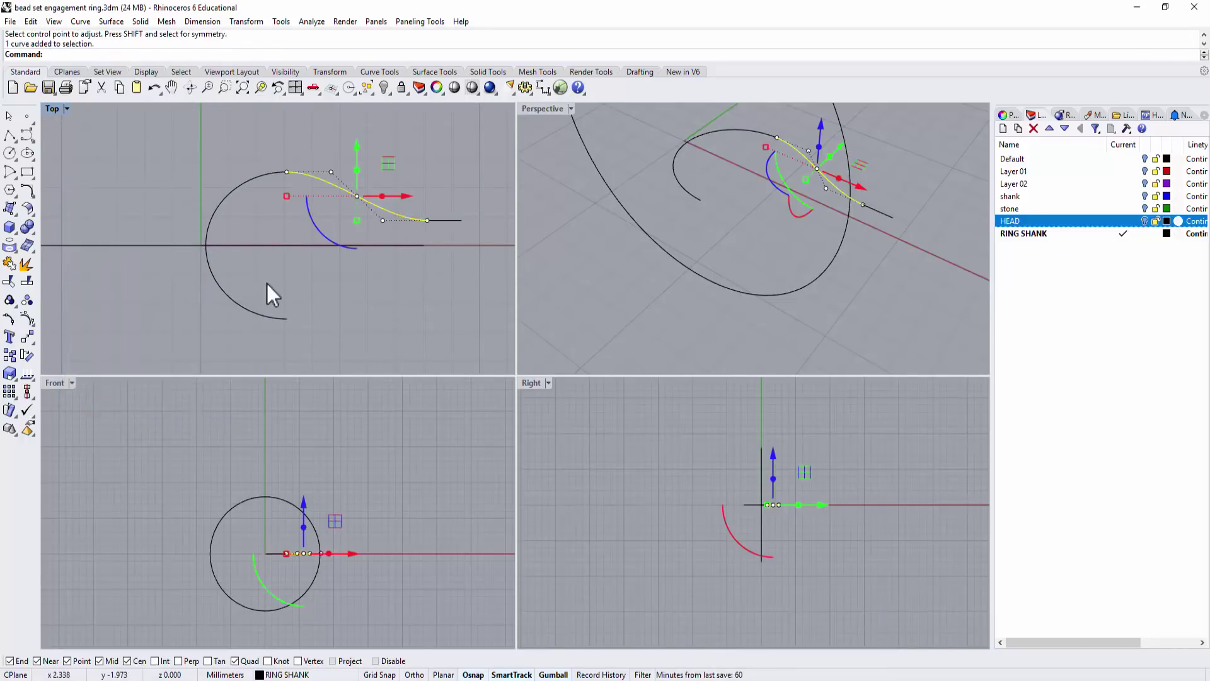
{"action": "left_click", "coordinate": [28, 338]}
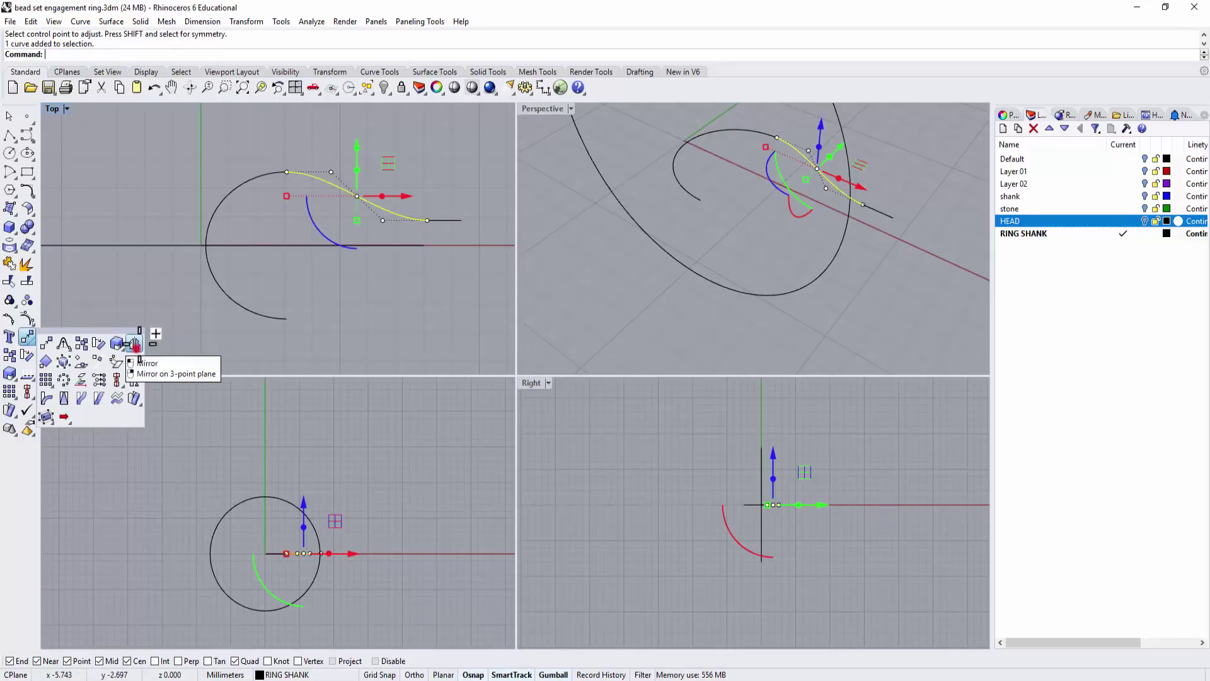
{"action": "left_click", "coordinate": [133, 345]}
{"action": "left_click", "coordinate": [225, 244]}
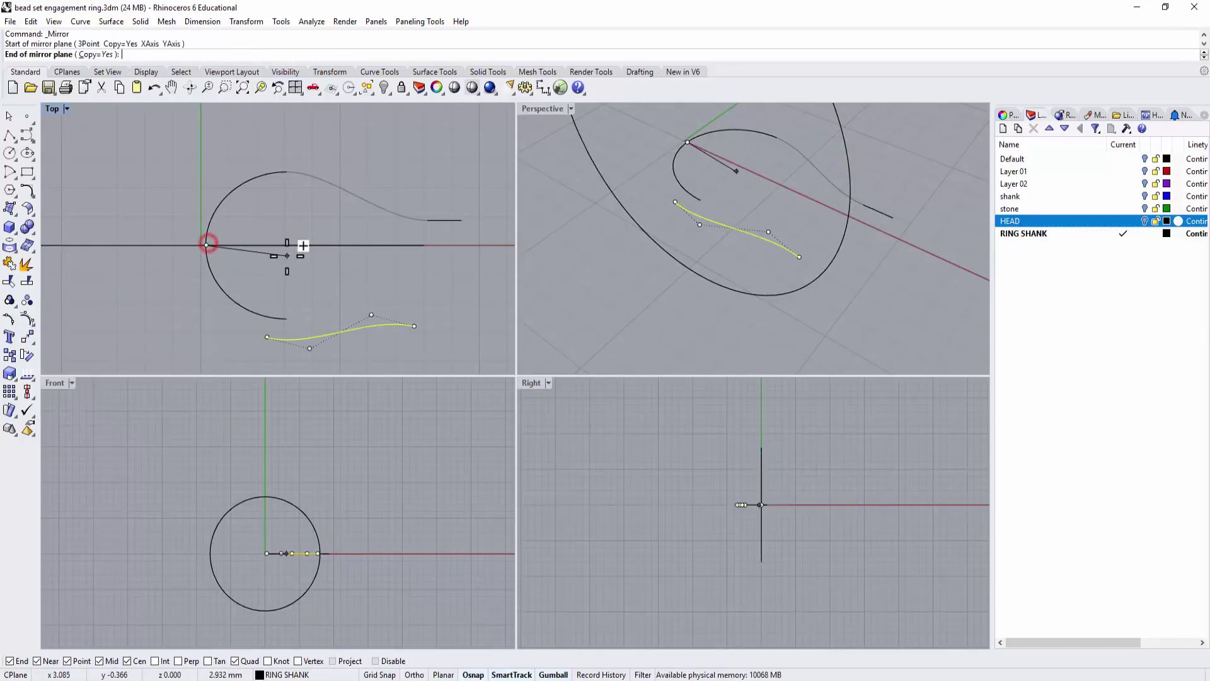
{"action": "left_click", "coordinate": [464, 275]}
{"action": "left_click", "coordinate": [456, 318]}
{"action": "right_click_drag", "start_coordinate": [435, 320], "coordinate": [385, 327]}
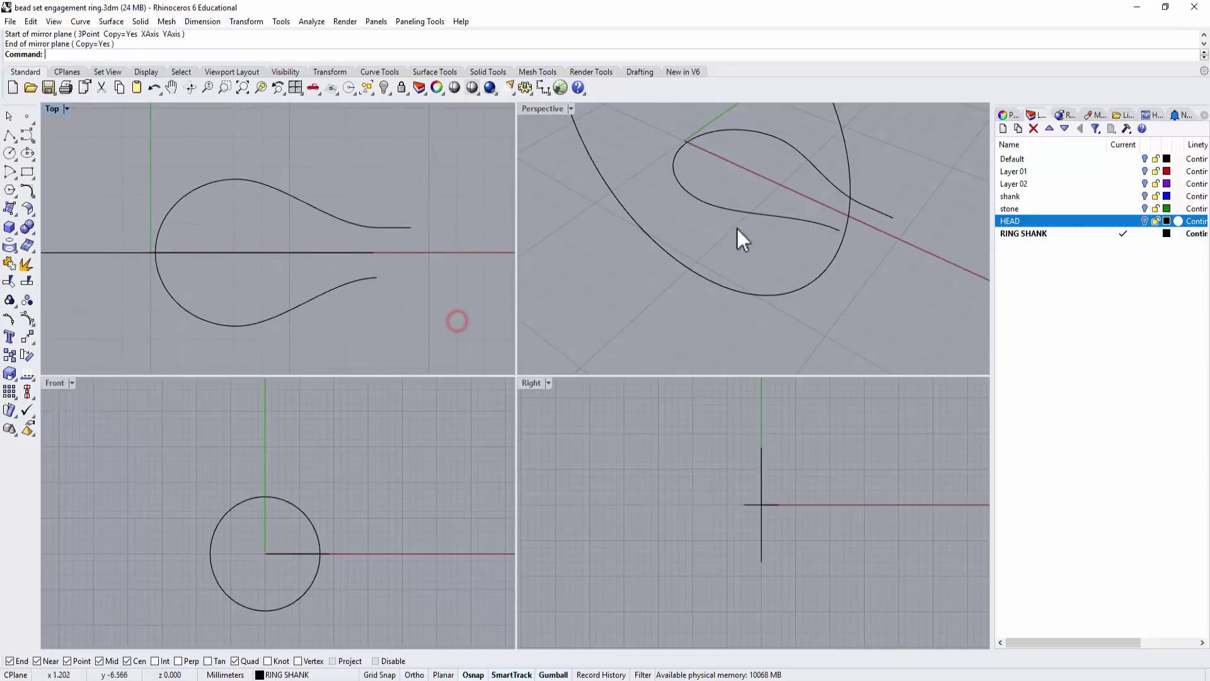
- Join the arc and the two blend curves into one open curve
{"action": "right_click_drag", "start_coordinate": [736, 228], "coordinate": [832, 231]}
{"action": "left_click_drag", "start_coordinate": [744, 149], "coordinate": [744, 142]}
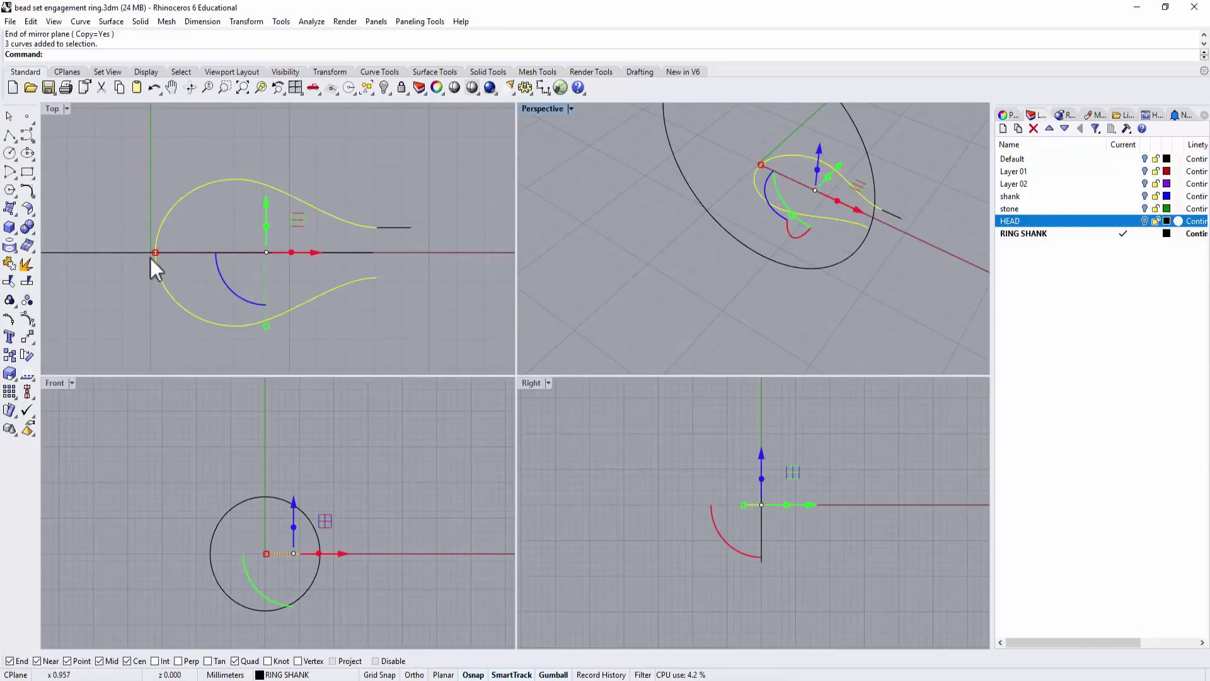
{"action": "left_click", "coordinate": [9, 263]}
{"action": "left_click", "coordinate": [677, 289]}
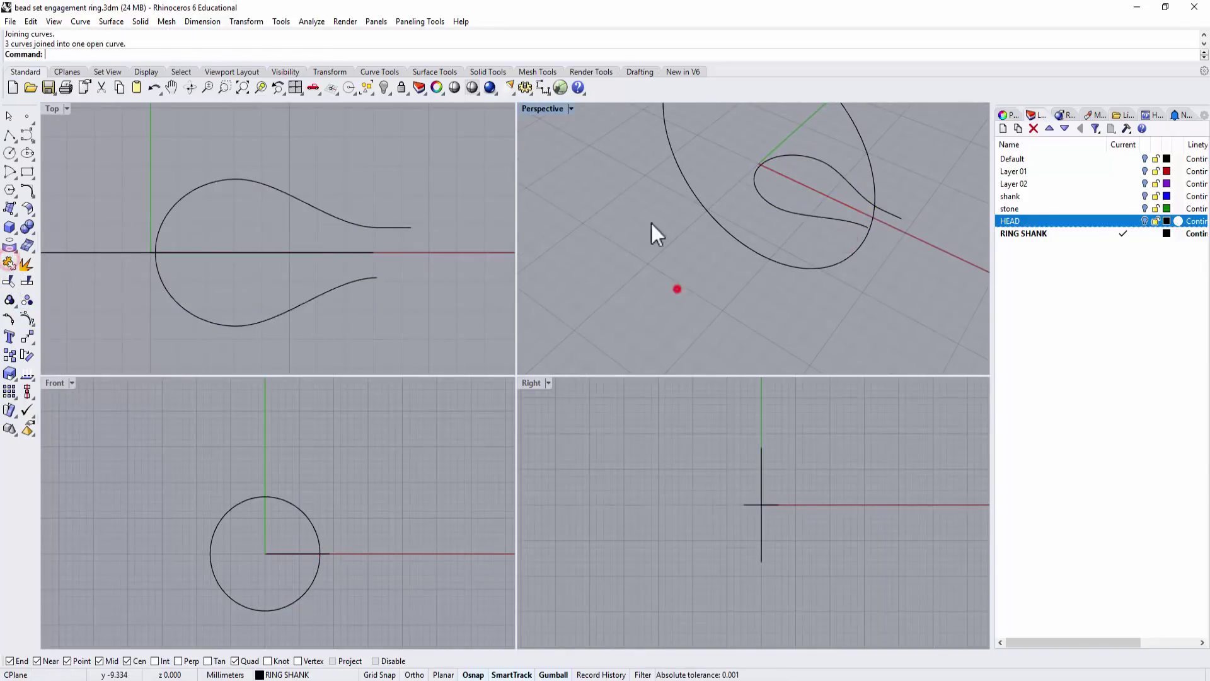
- Maximize the Perspective view and create a curve from two views using the ring circle and the joined split-shank outline
{"action": "double_click", "coordinate": [543, 110]}
{"action": "scroll", "coordinate": [587, 227], "scroll_direction": "down", "scroll_amount": 3}
{"action": "right_click_drag", "start_coordinate": [586, 226], "coordinate": [630, 353]}
{"action": "left_click", "coordinate": [520, 432]}
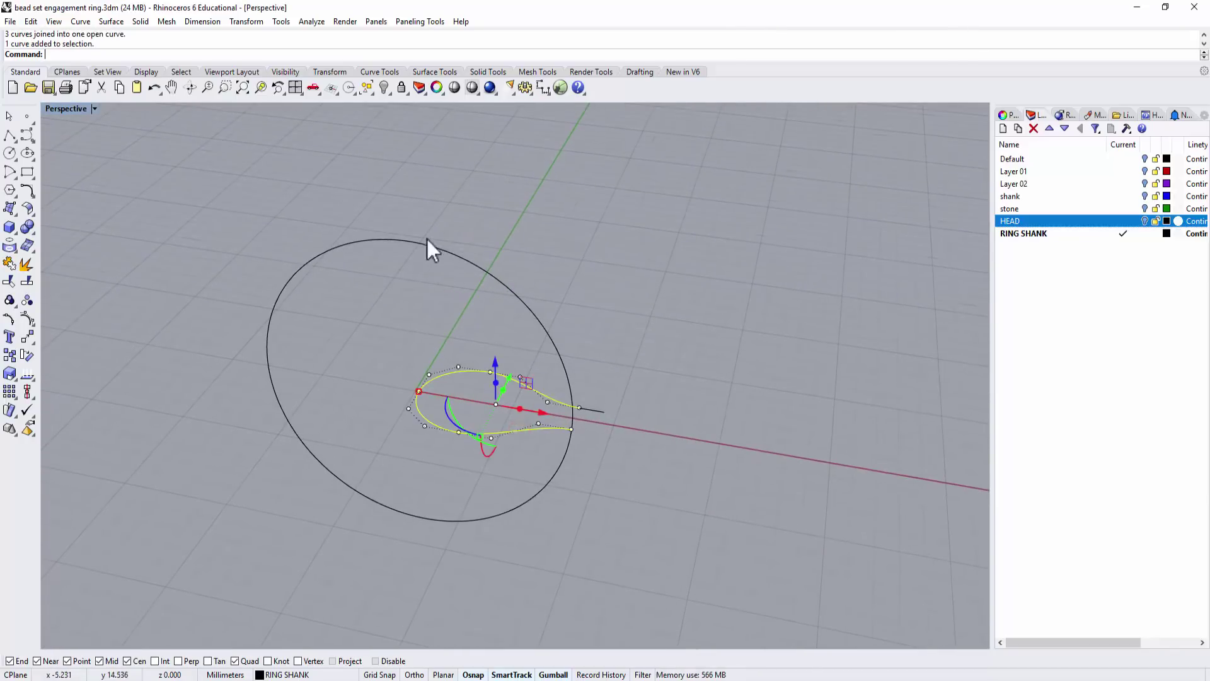
{"action": "left_click", "coordinate": [545, 335]}
{"action": "left_click", "coordinate": [673, 295]}
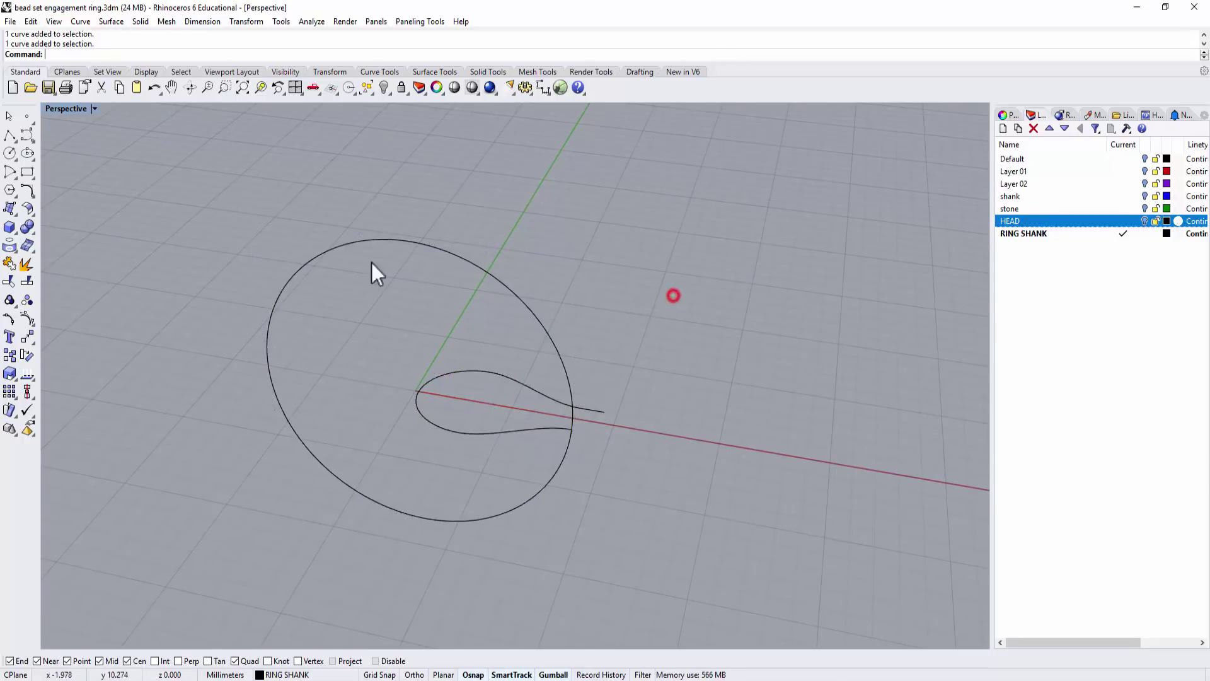
{"action": "left_click", "coordinate": [33, 193]}
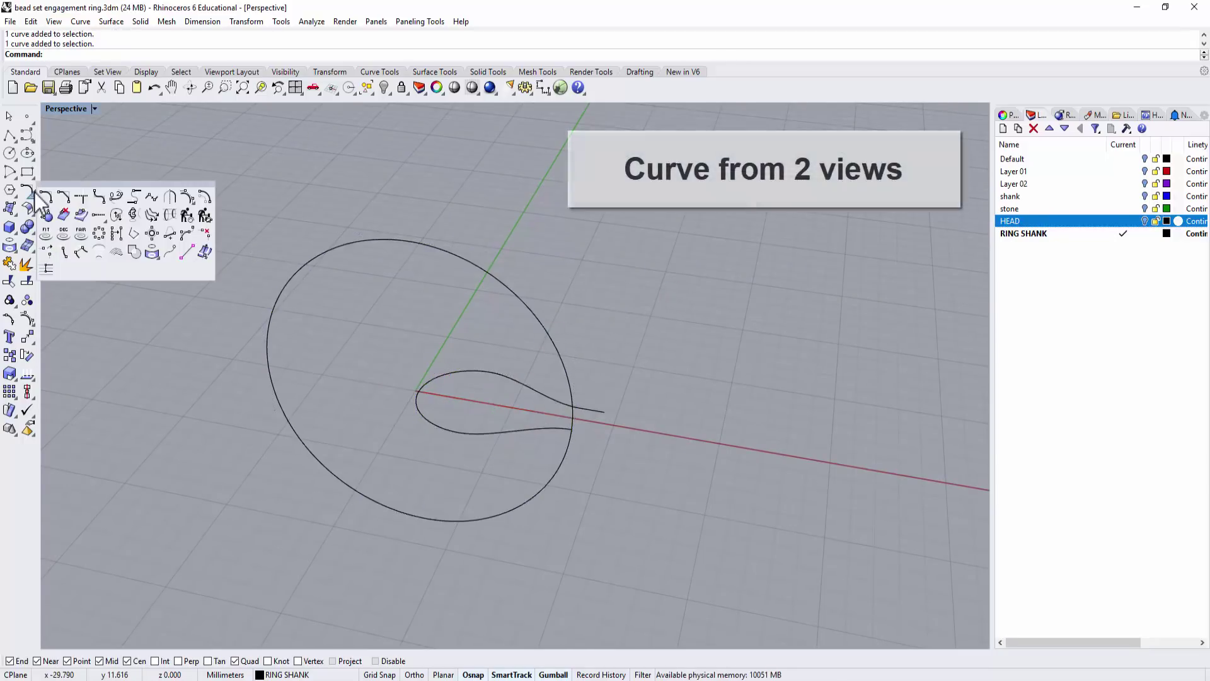
{"action": "left_click", "coordinate": [132, 212]}
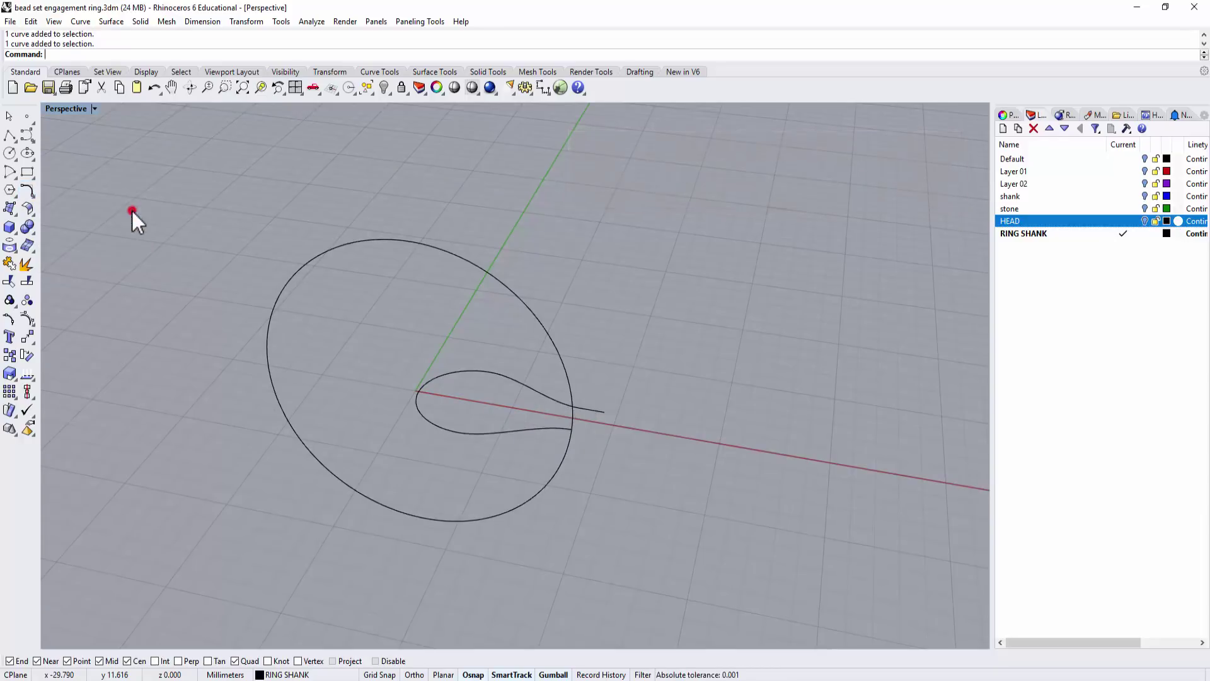
{"action": "left_click", "coordinate": [555, 346]}
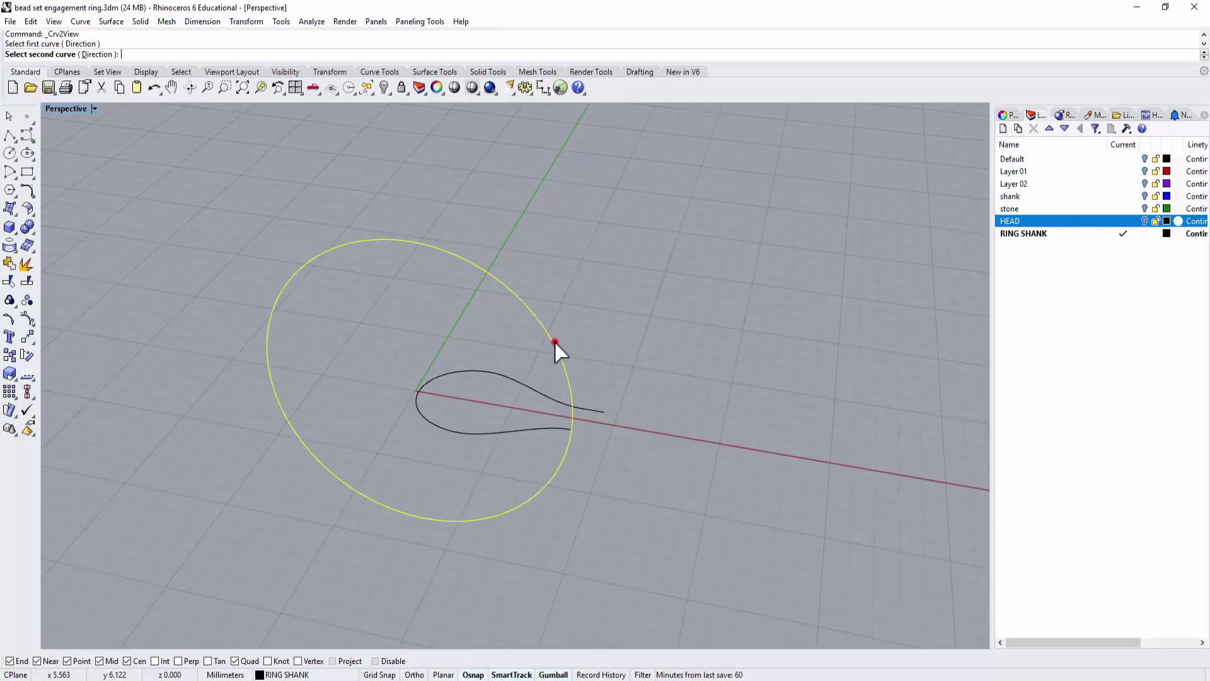
{"action": "left_click", "coordinate": [528, 432]}
- Set the display color of the new 3D split-shank curve to Red
{"action": "right_click_drag", "start_coordinate": [538, 428], "coordinate": [531, 301]}
{"action": "left_click", "coordinate": [529, 290]}
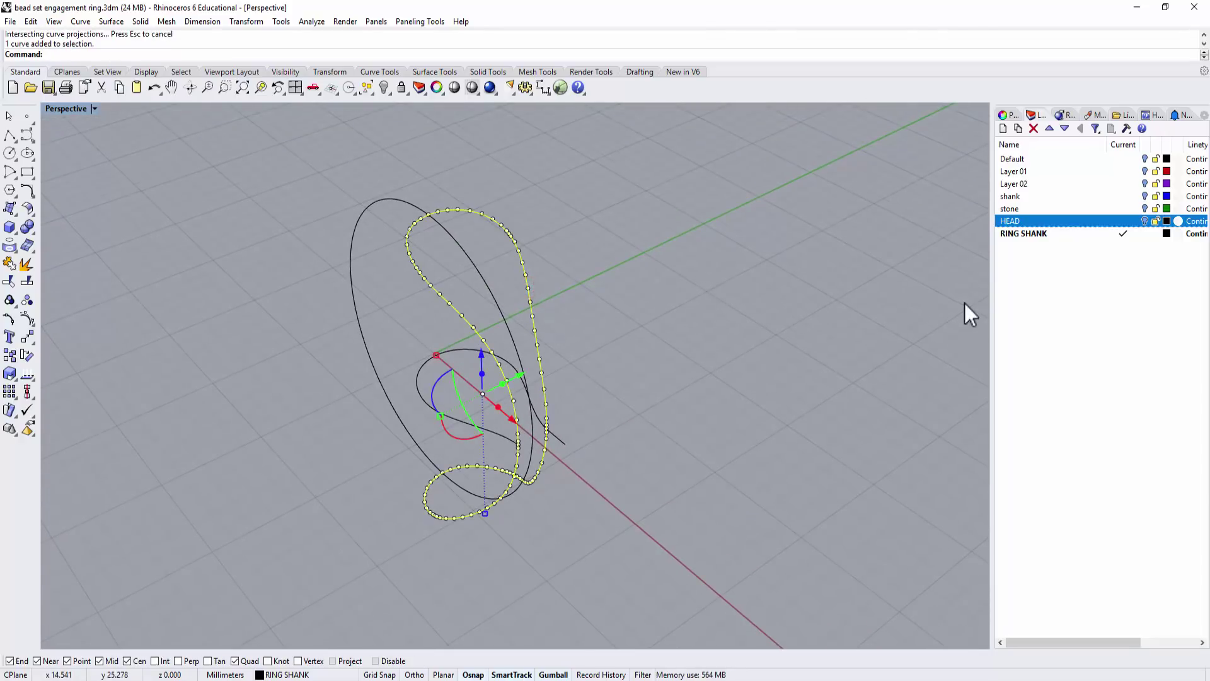
{"action": "left_click", "coordinate": [1006, 114]}
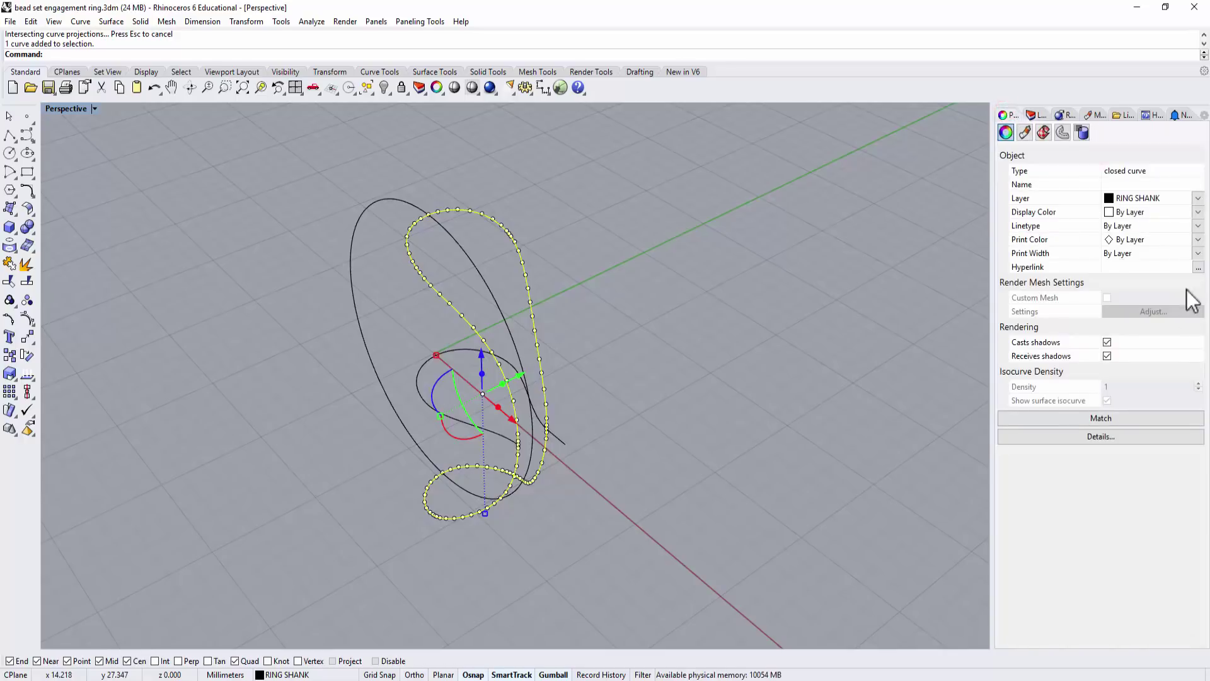
{"action": "left_click", "coordinate": [1198, 214]}
{"action": "left_click", "coordinate": [1135, 266]}
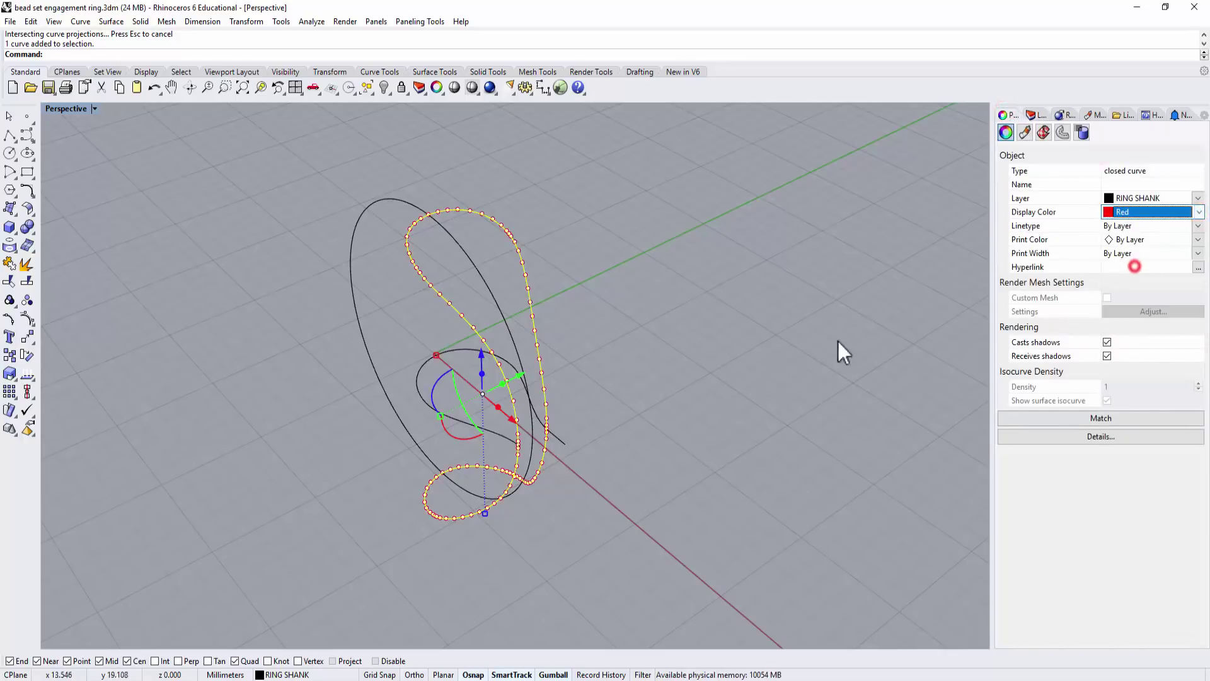
{"action": "left_click", "coordinate": [823, 339]}
{"action": "right_click_drag", "start_coordinate": [823, 339], "coordinate": [630, 360]}
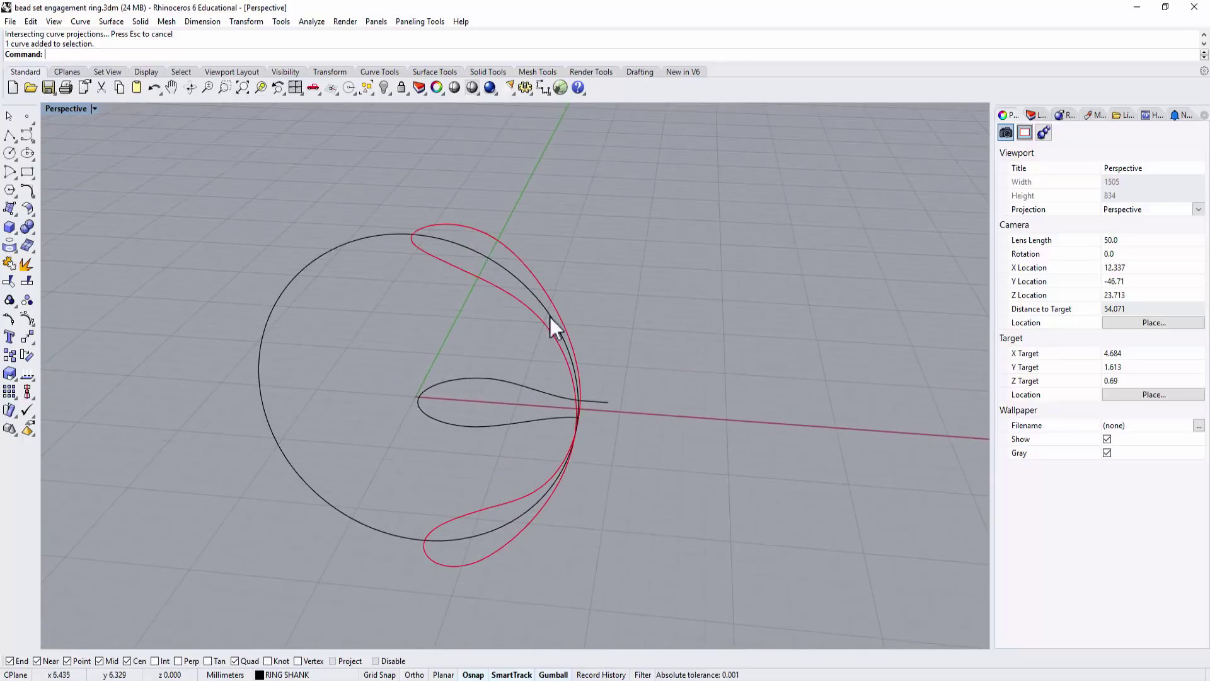
- Trim away the lower half of the red split-shank curve, using the flat shank outline as the cutting object
{"action": "right_click_drag", "start_coordinate": [532, 289], "coordinate": [562, 404]}
{"action": "left_click", "coordinate": [564, 405]}
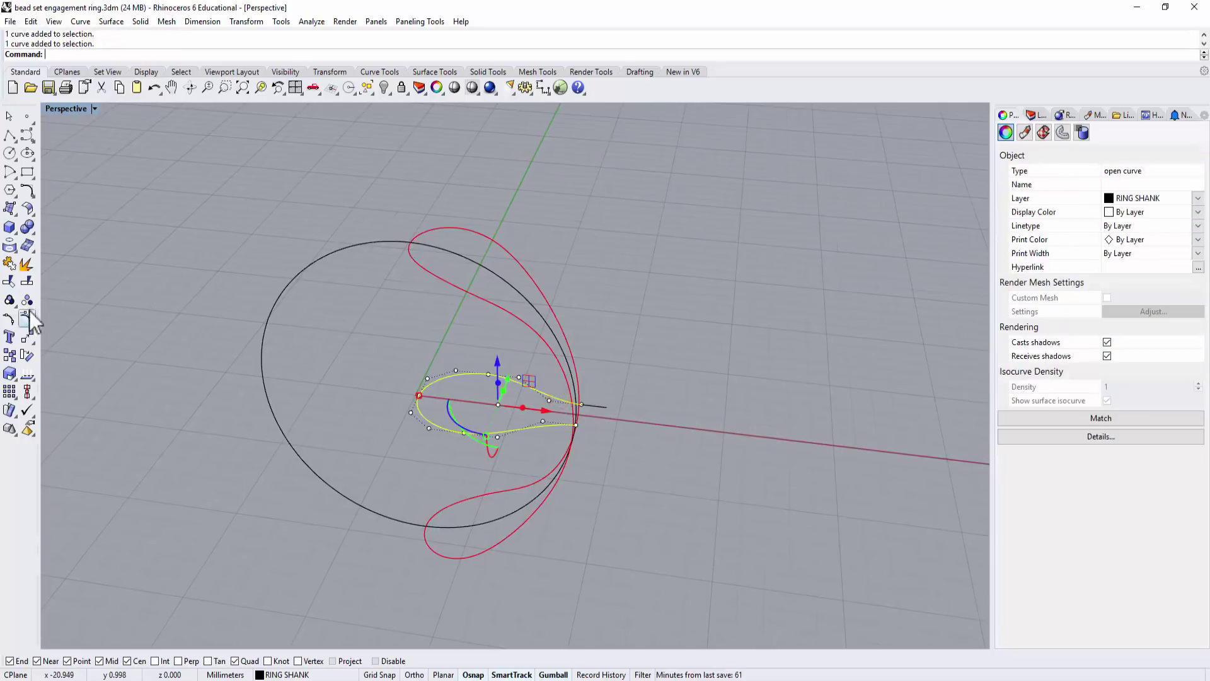
{"action": "left_click", "coordinate": [10, 282]}
{"action": "left_click", "coordinate": [530, 517]}
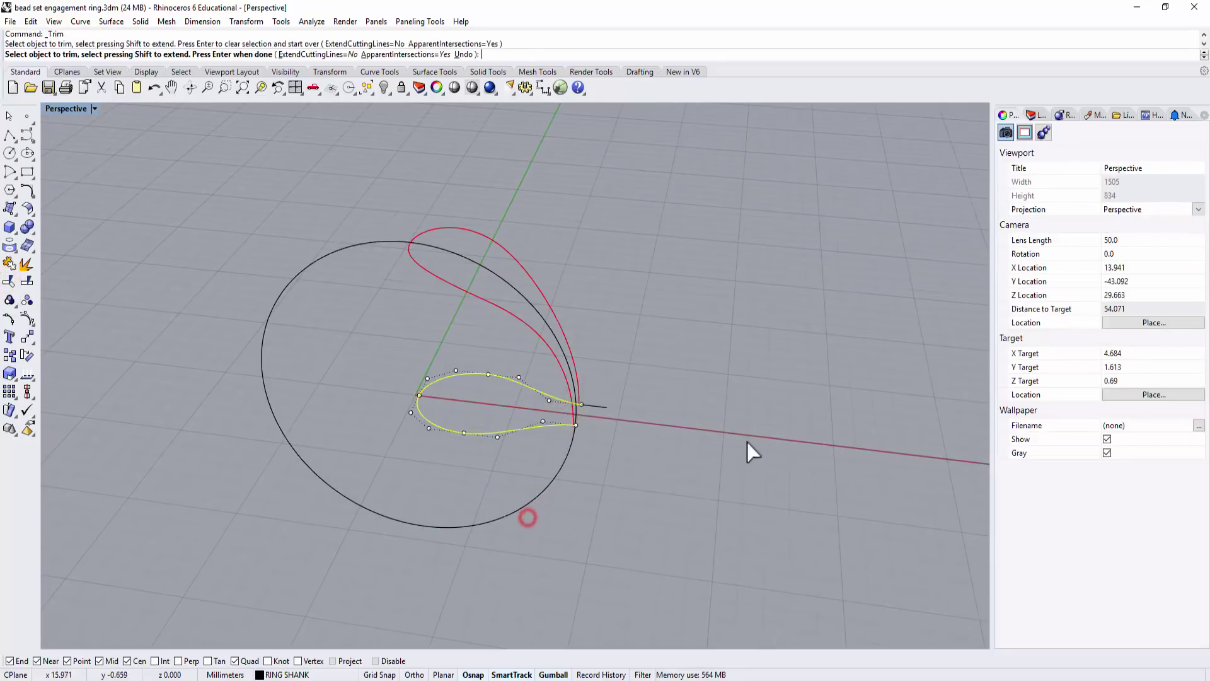
{"action": "right_click_drag", "start_coordinate": [747, 442], "coordinate": [622, 298]}
{"action": "right_click", "coordinate": [710, 445]}
{"action": "left_click", "coordinate": [710, 445]}
- Examine the remaining red split-shank curve from several angles against the ring circle and the flat shank outline
{"action": "scroll", "coordinate": [643, 414], "scroll_direction": "up", "scroll_amount": 4}
{"action": "scroll", "coordinate": [622, 298], "scroll_direction": "up", "scroll_amount": 2}
{"action": "scroll", "coordinate": [625, 347], "scroll_direction": "down", "scroll_amount": 3}
{"action": "right_click_drag", "start_coordinate": [626, 347], "coordinate": [700, 354], "text": "shift"}
{"action": "left_click", "coordinate": [499, 235]}
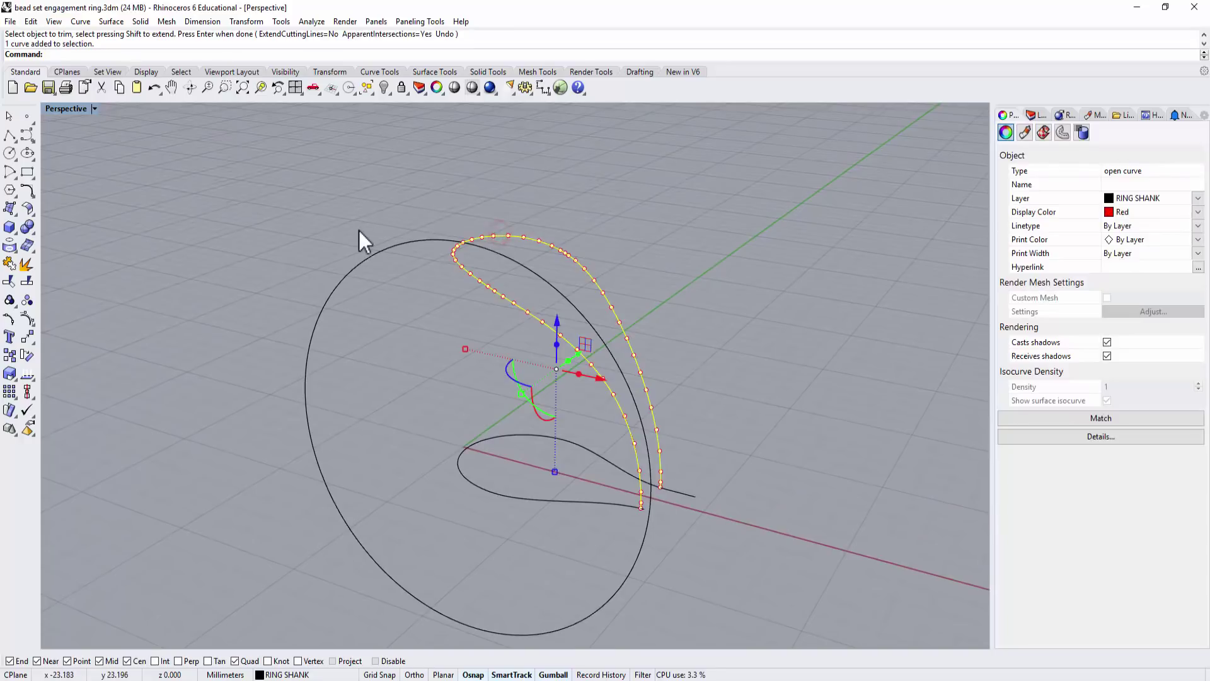
{"action": "left_click", "coordinate": [743, 360]}
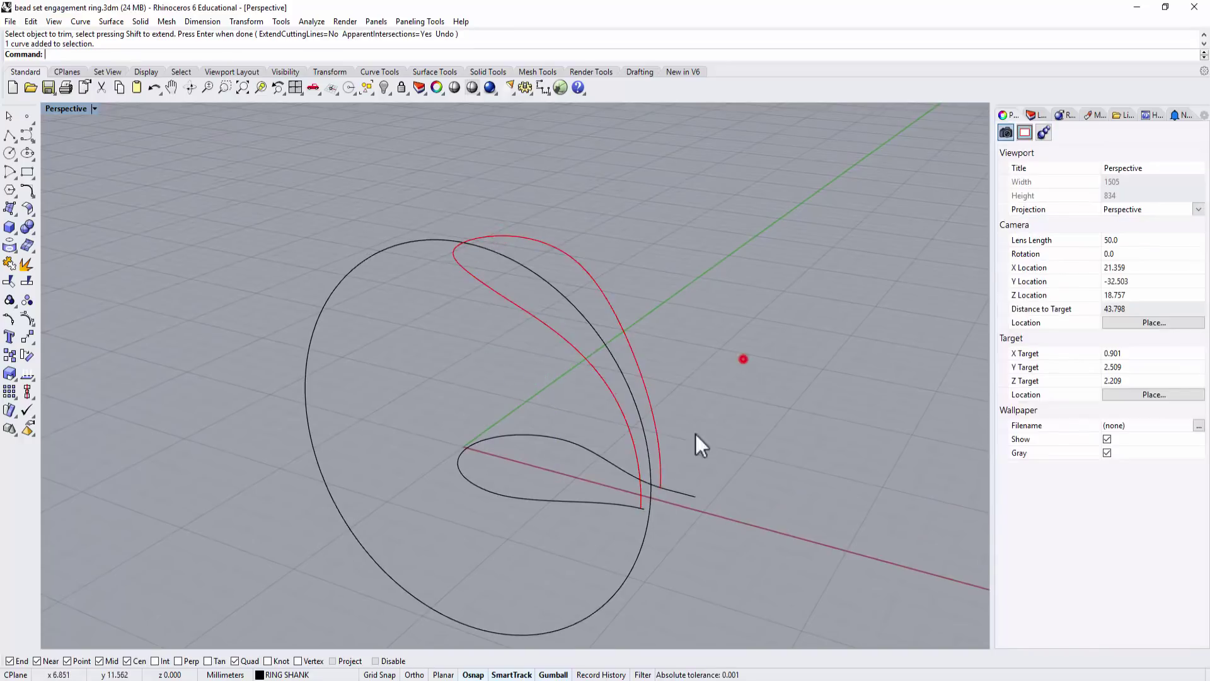
{"action": "right_click_drag", "start_coordinate": [697, 440], "coordinate": [744, 469]}
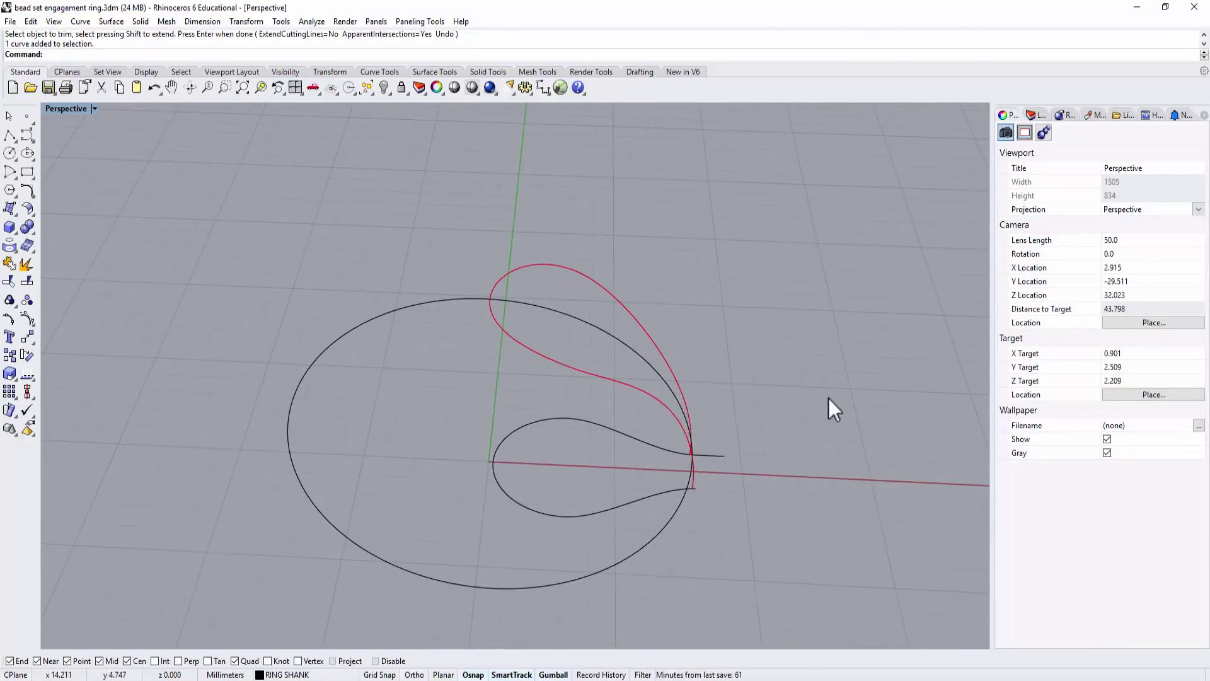
{"action": "right_click_drag", "start_coordinate": [833, 410], "coordinate": [752, 398]}
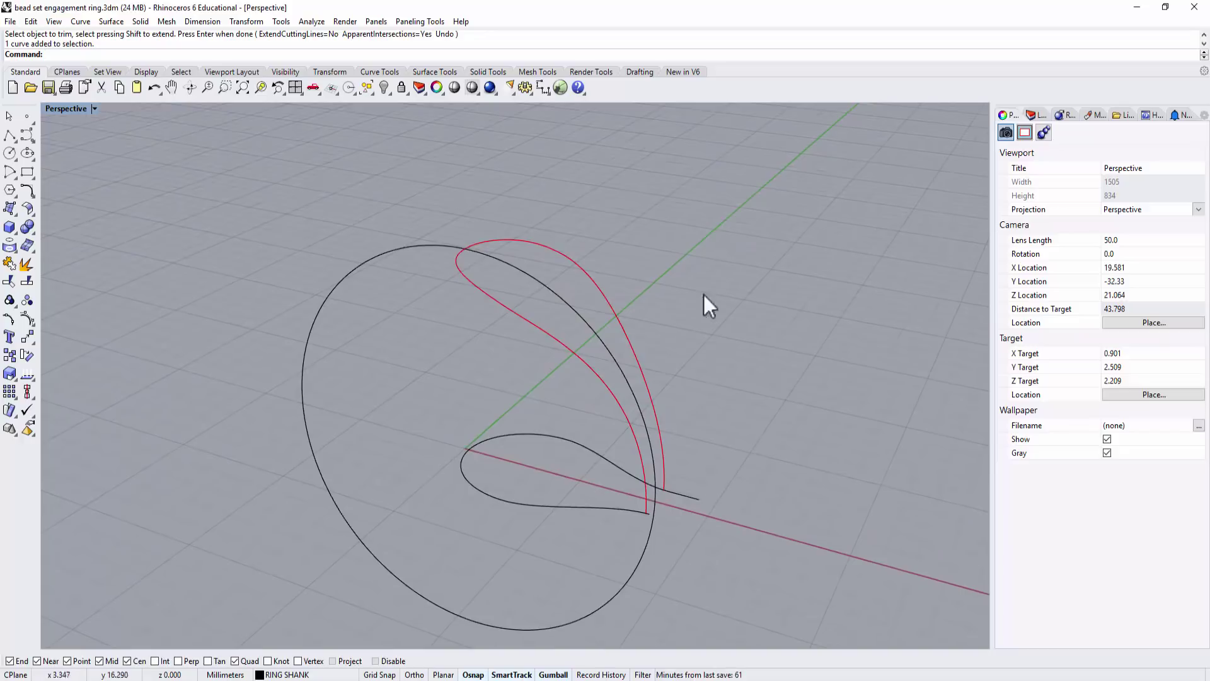
{"action": "right_click_drag", "start_coordinate": [809, 478], "coordinate": [711, 486]}
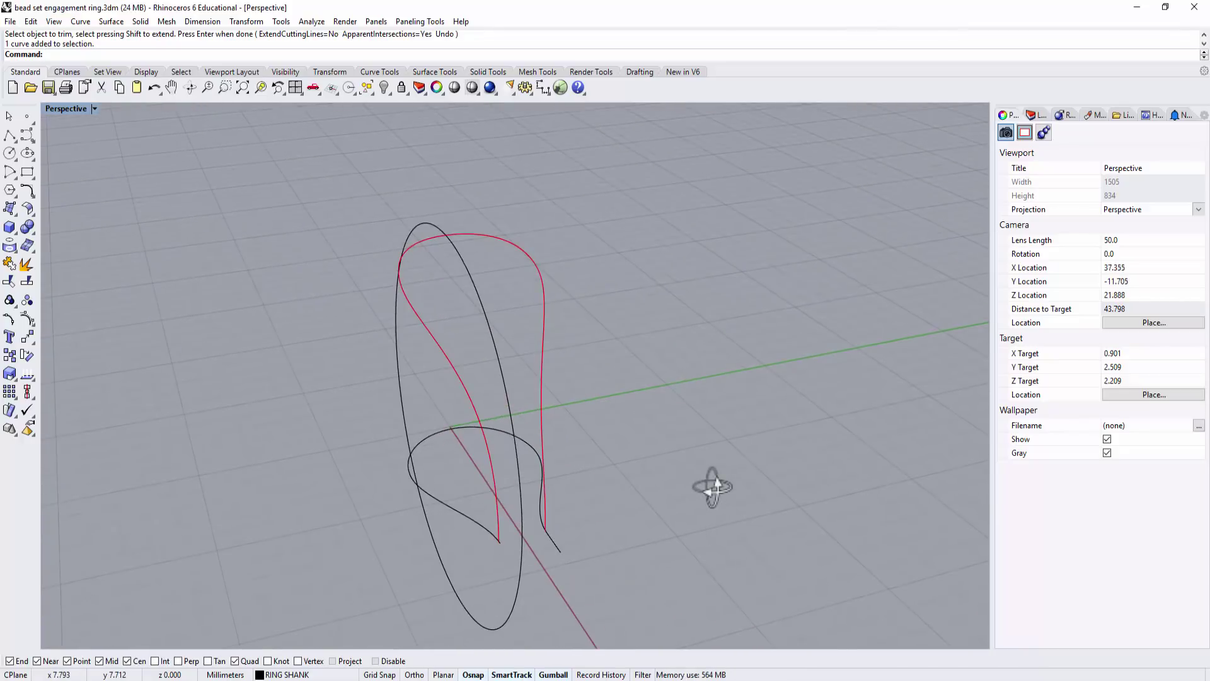
- In the Top view, draw a centred rounded rectangle with conic corners at the upper curve's end, about 1.5 by 1.7 mm
{"action": "double_click", "coordinate": [76, 112]}
{"action": "right_click_drag", "start_coordinate": [331, 217], "coordinate": [358, 178]}
{"action": "scroll", "coordinate": [350, 202], "scroll_direction": "up", "scroll_amount": 6}
{"action": "scroll", "coordinate": [358, 178], "scroll_direction": "down", "scroll_amount": 4}
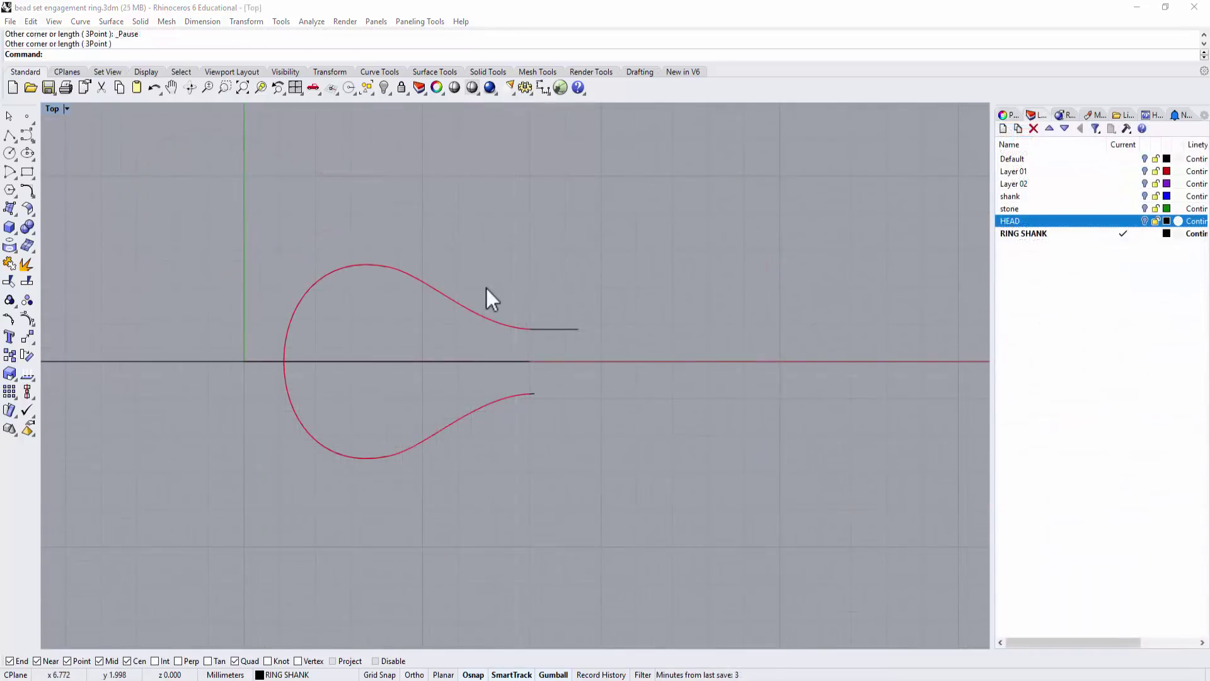
{"action": "scroll", "coordinate": [488, 290], "scroll_direction": "up", "scroll_amount": 3}
{"action": "right_click_drag", "start_coordinate": [503, 298], "coordinate": [523, 244]}
{"action": "scroll", "coordinate": [504, 265], "scroll_direction": "up", "scroll_amount": 2}
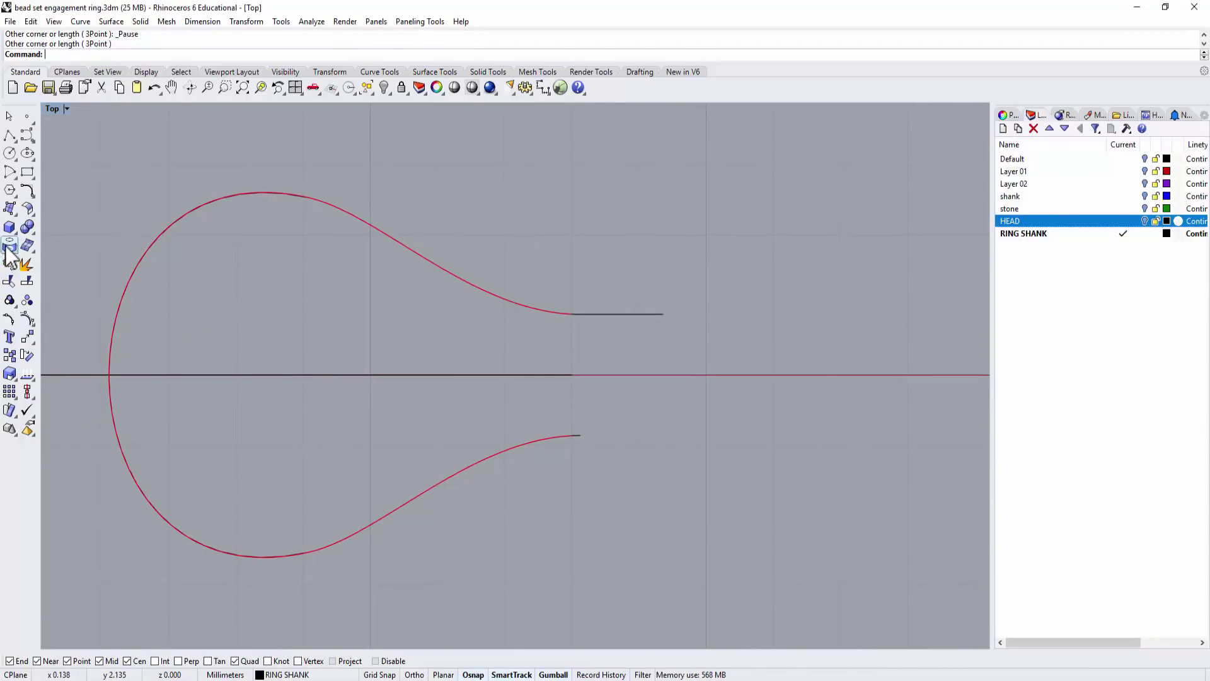
{"action": "left_click", "coordinate": [31, 177]}
{"action": "left_click", "coordinate": [116, 178]}
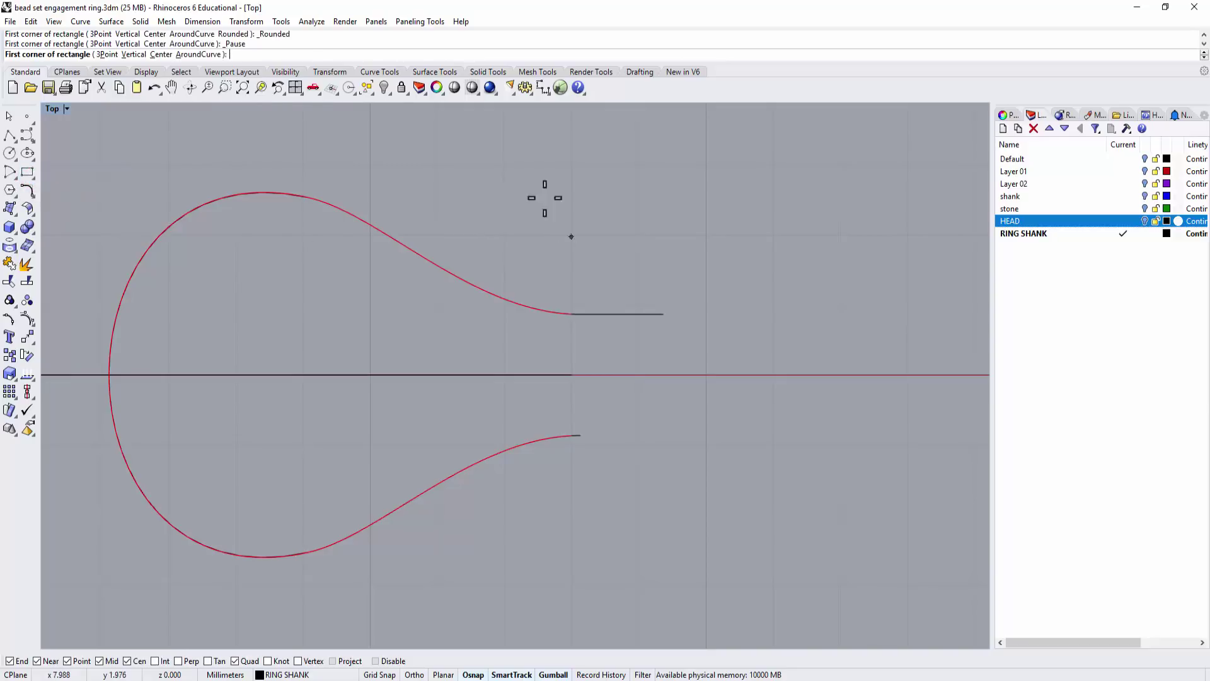
{"action": "left_click", "coordinate": [161, 56]}
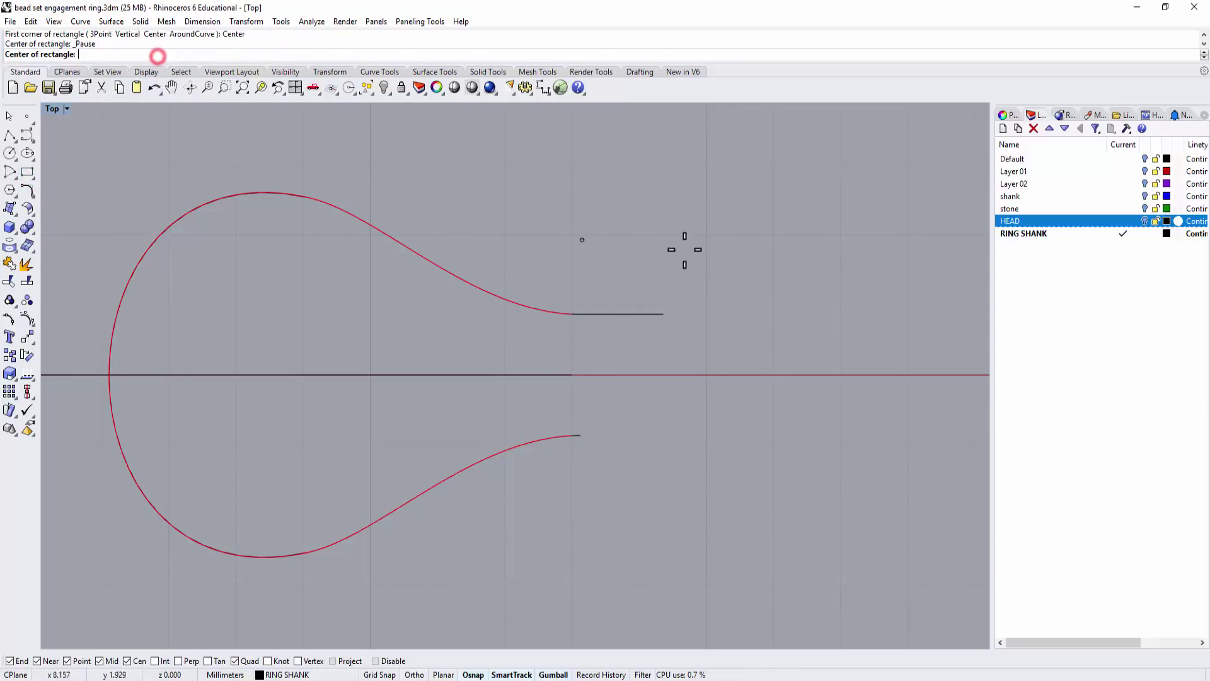
{"action": "left_click", "coordinate": [571, 312]}
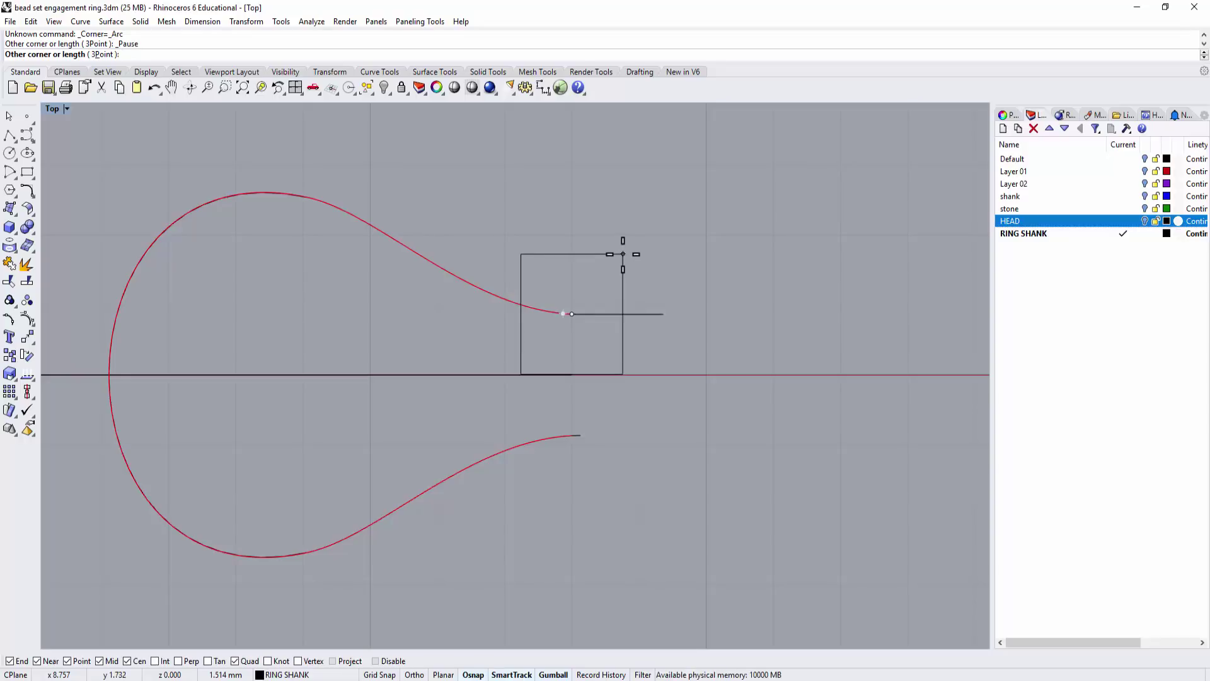
{"action": "left_click", "coordinate": [622, 254]}
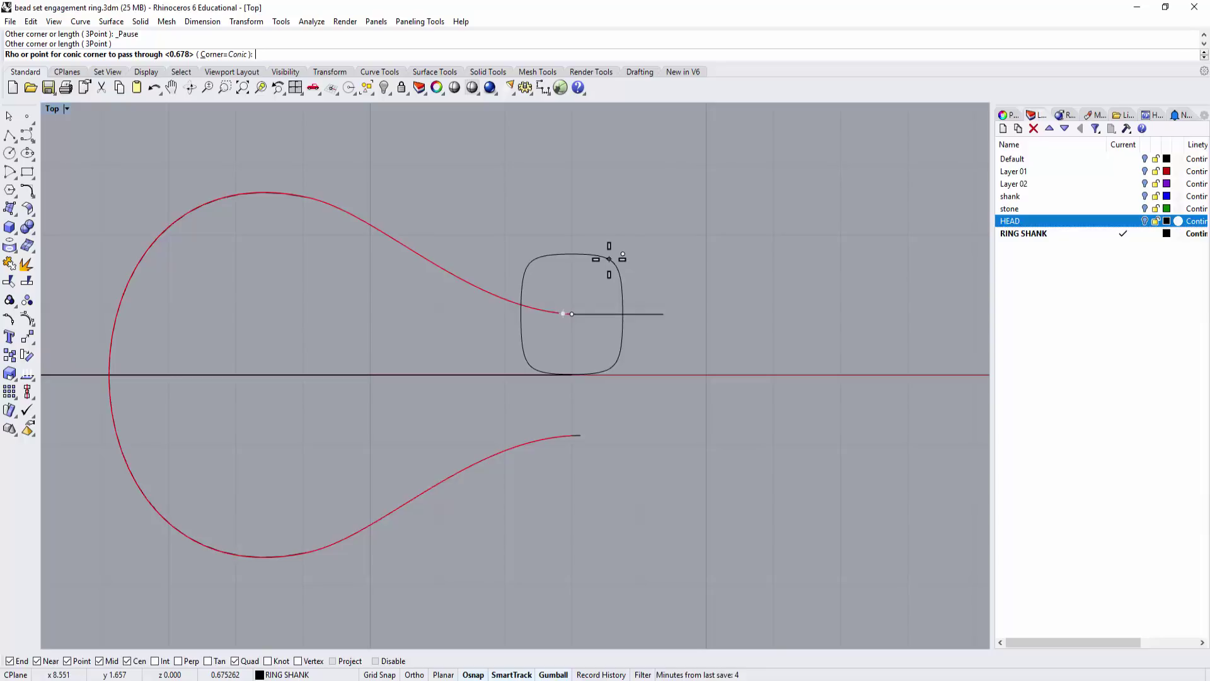
{"action": "left_click", "coordinate": [610, 259]}
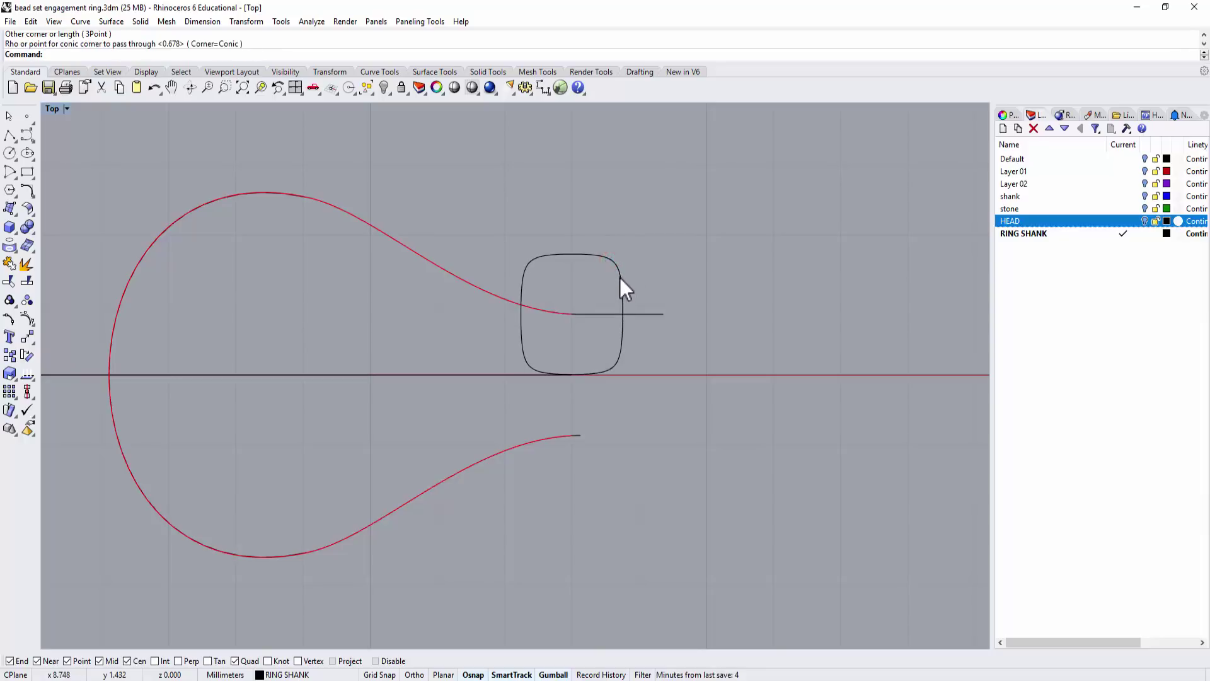
- Move the rounded rectangle's side quadrant onto the end of the red curve, and shift the rectangle down about 0.2 mm in Y
{"action": "left_click", "coordinate": [622, 282]}
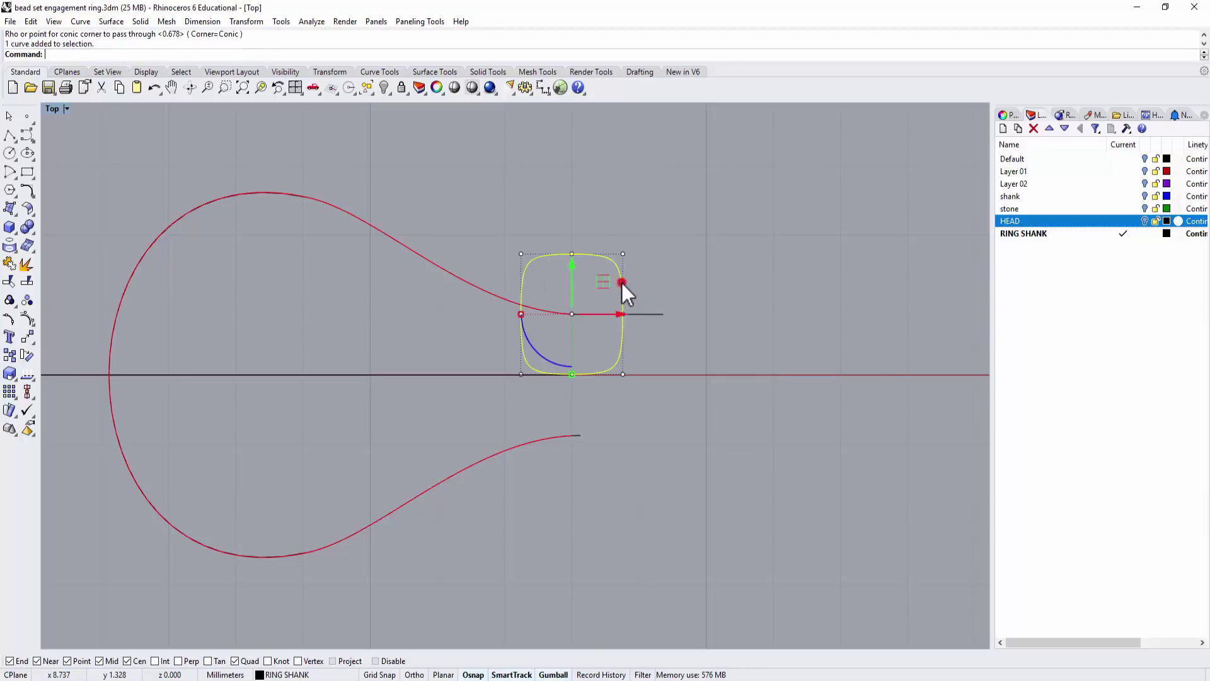
{"action": "left_click", "coordinate": [27, 336]}
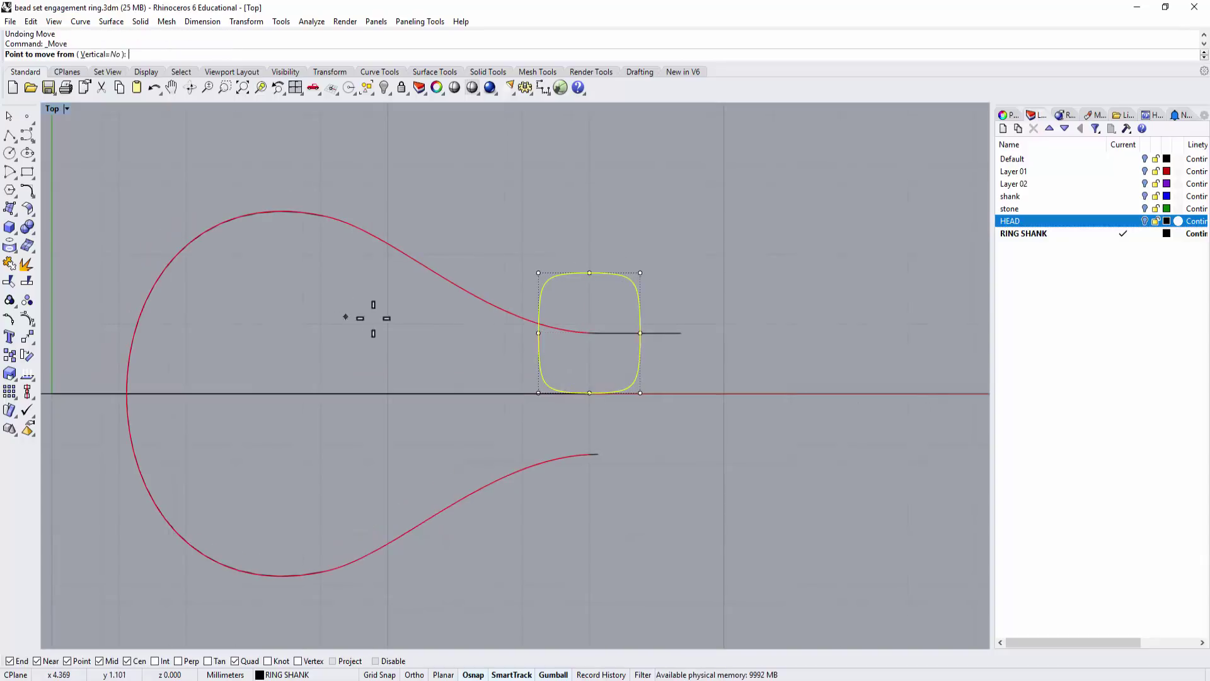
{"action": "left_click", "coordinate": [532, 333]}
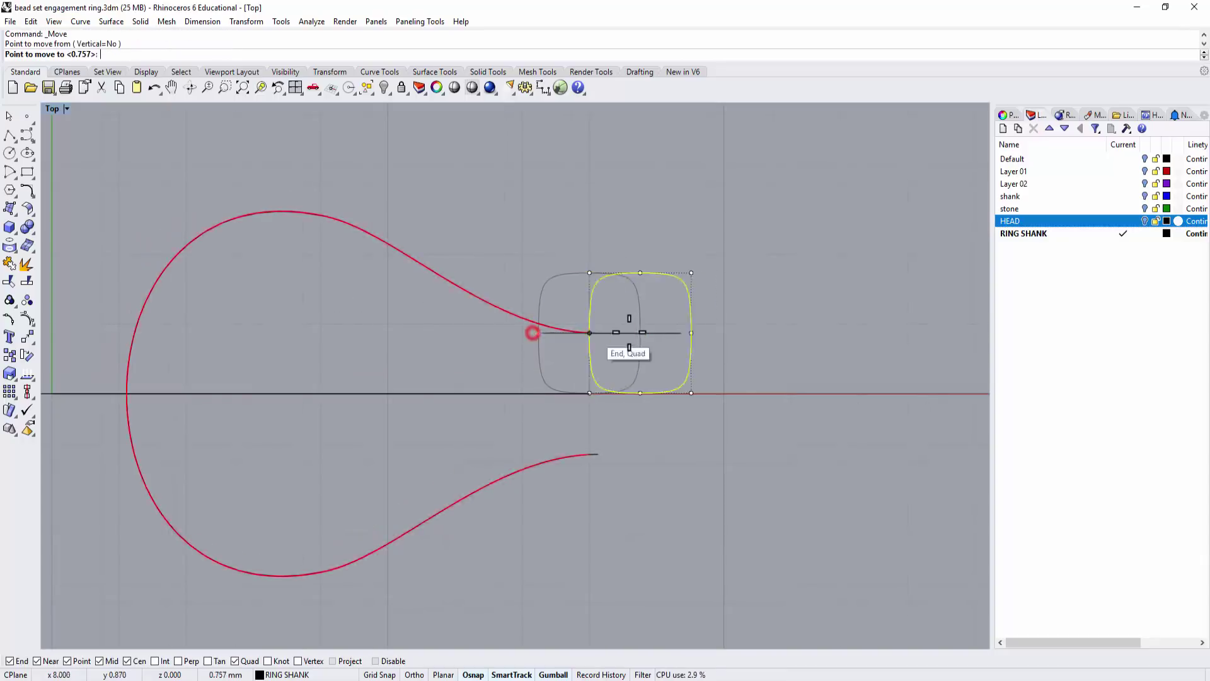
{"action": "left_click", "coordinate": [589, 332]}
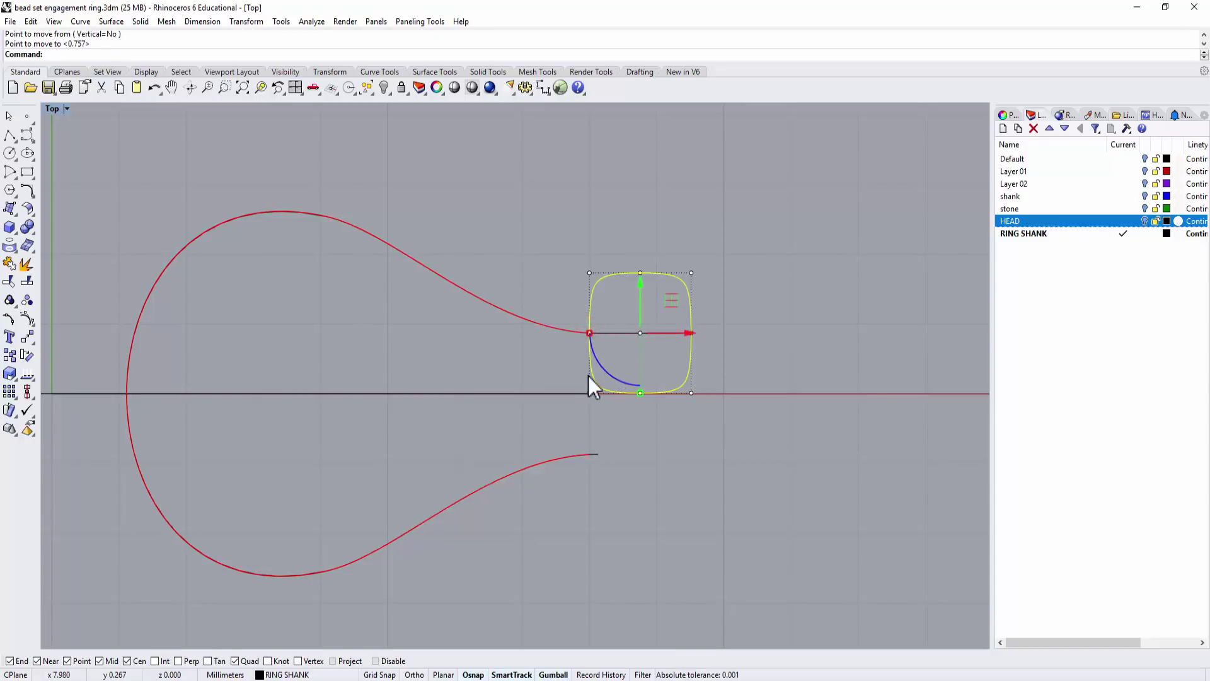
{"action": "right_click_drag", "start_coordinate": [655, 362], "coordinate": [632, 435]}
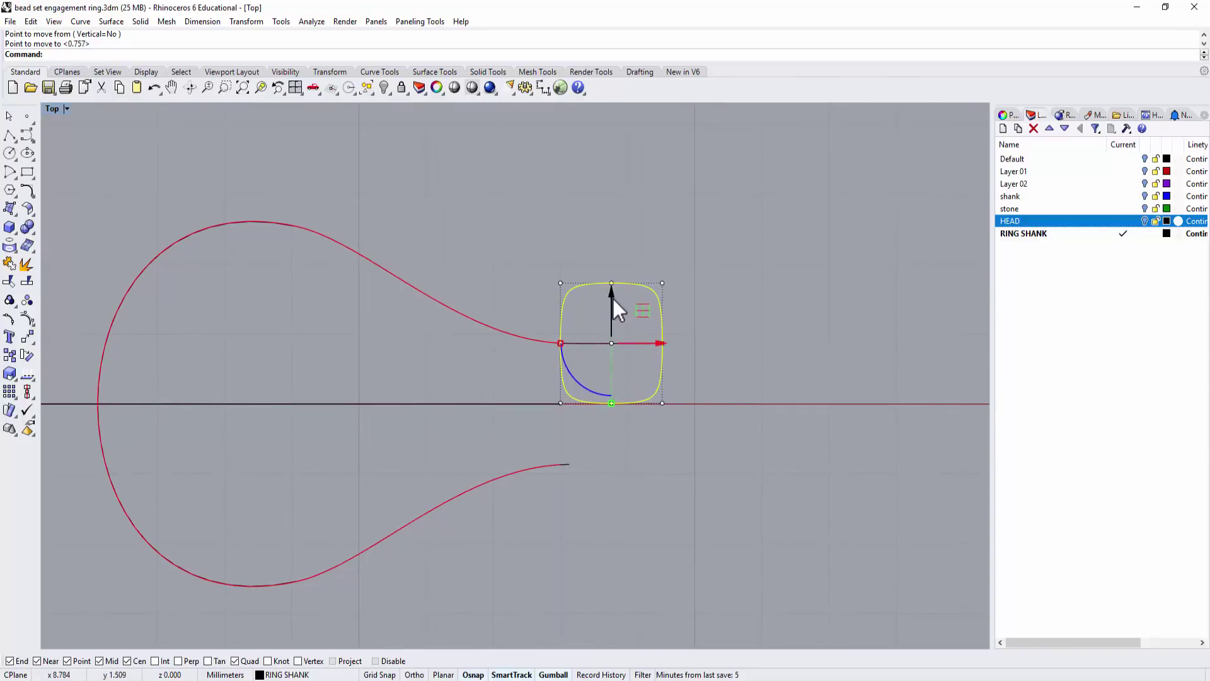
{"action": "left_click_drag", "start_coordinate": [613, 297], "coordinate": [611, 312]}
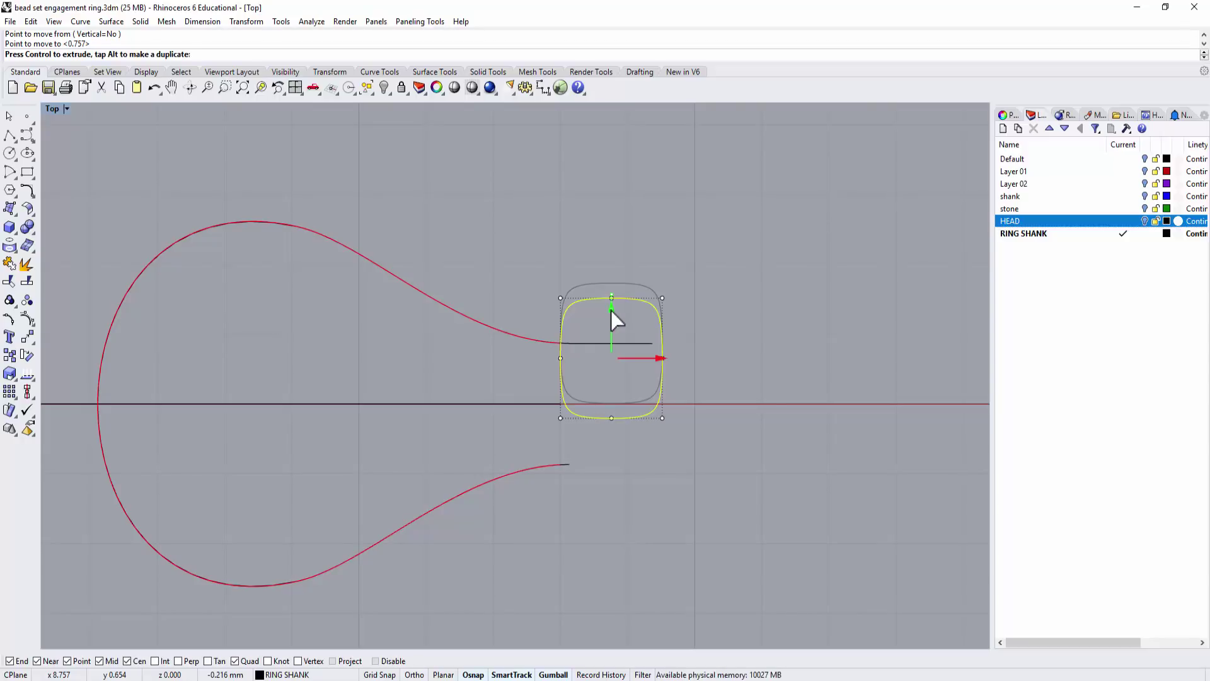
{"action": "left_click_drag", "start_coordinate": [611, 310], "coordinate": [611, 309]}
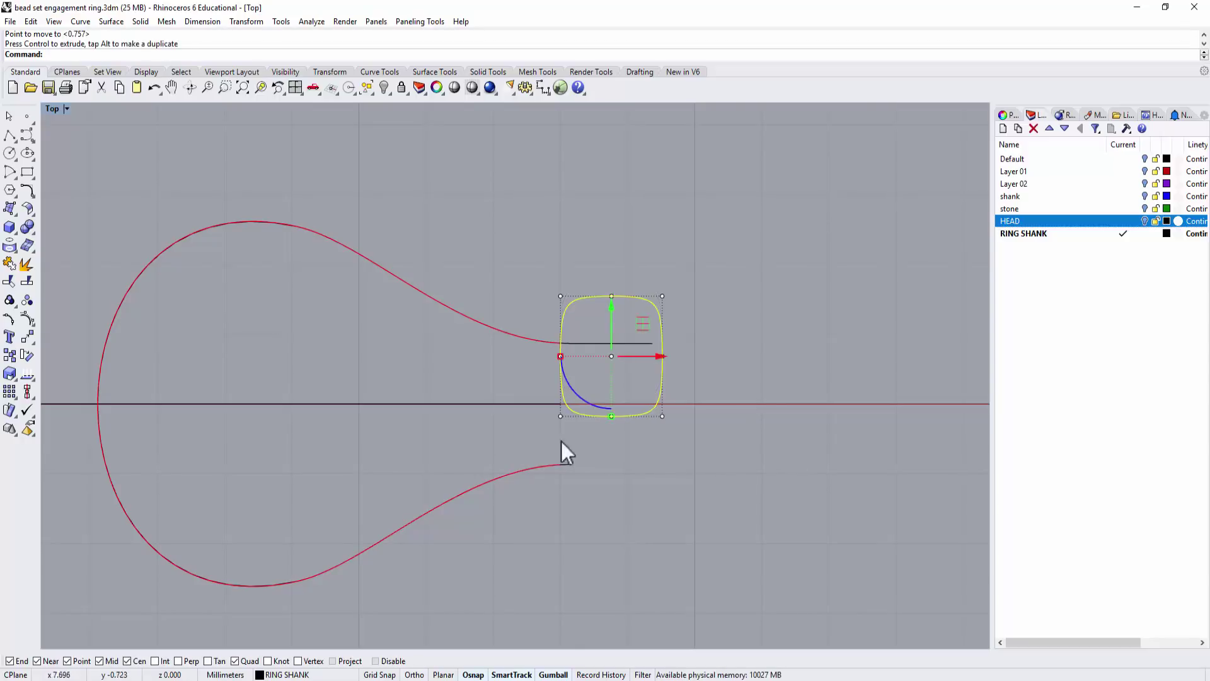
- Mirror a copy of the rounded rectangle across the X axis onto the other shank branch
{"action": "left_click", "coordinate": [646, 436]}
{"action": "left_click", "coordinate": [586, 416]}
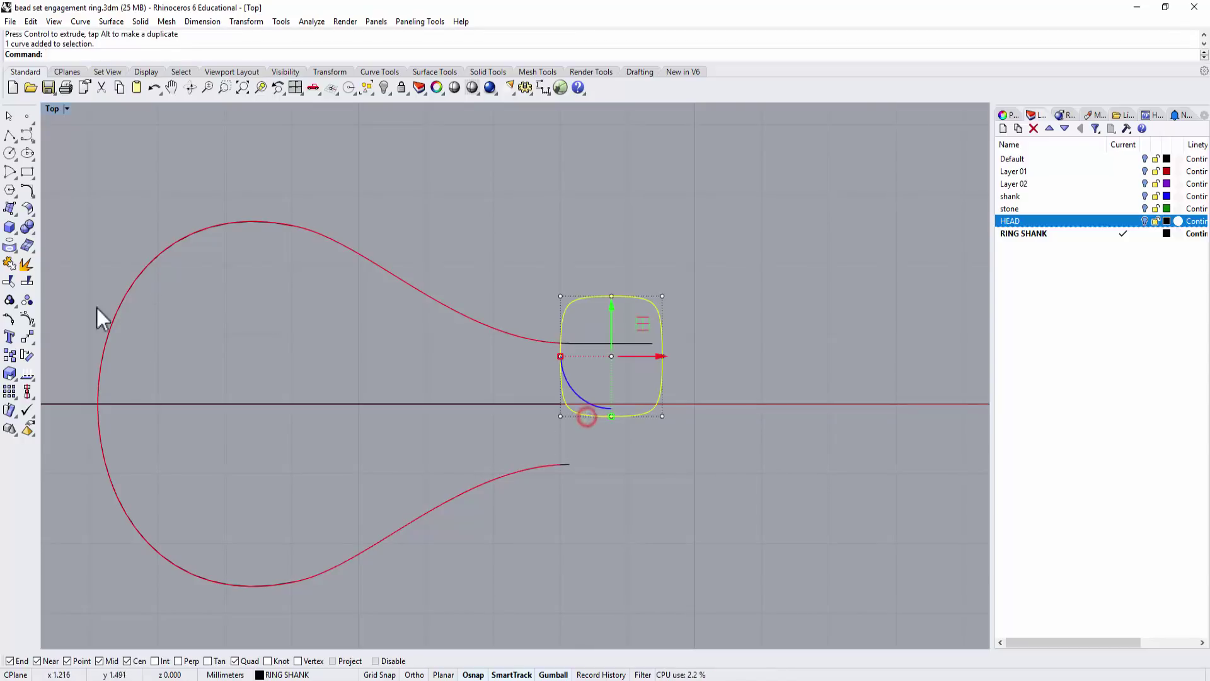
{"action": "left_click", "coordinate": [30, 340]}
{"action": "left_click", "coordinate": [126, 344]}
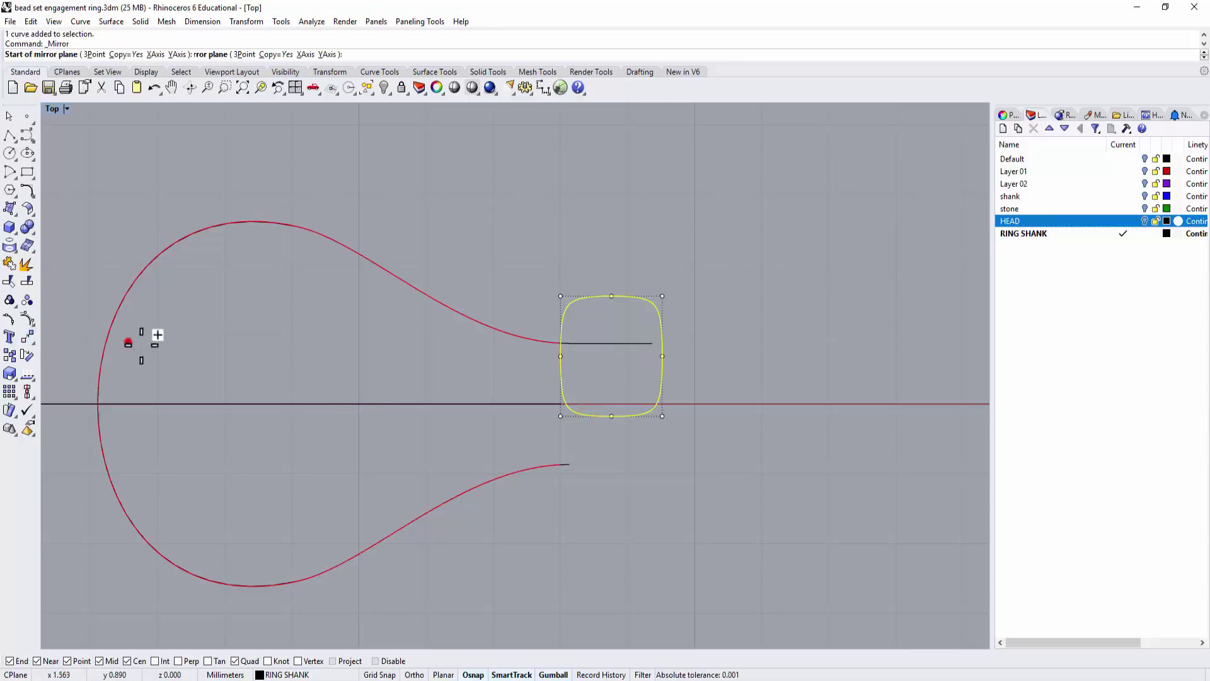
{"action": "left_click", "coordinate": [391, 404]}
{"action": "left_click", "coordinate": [768, 386]}
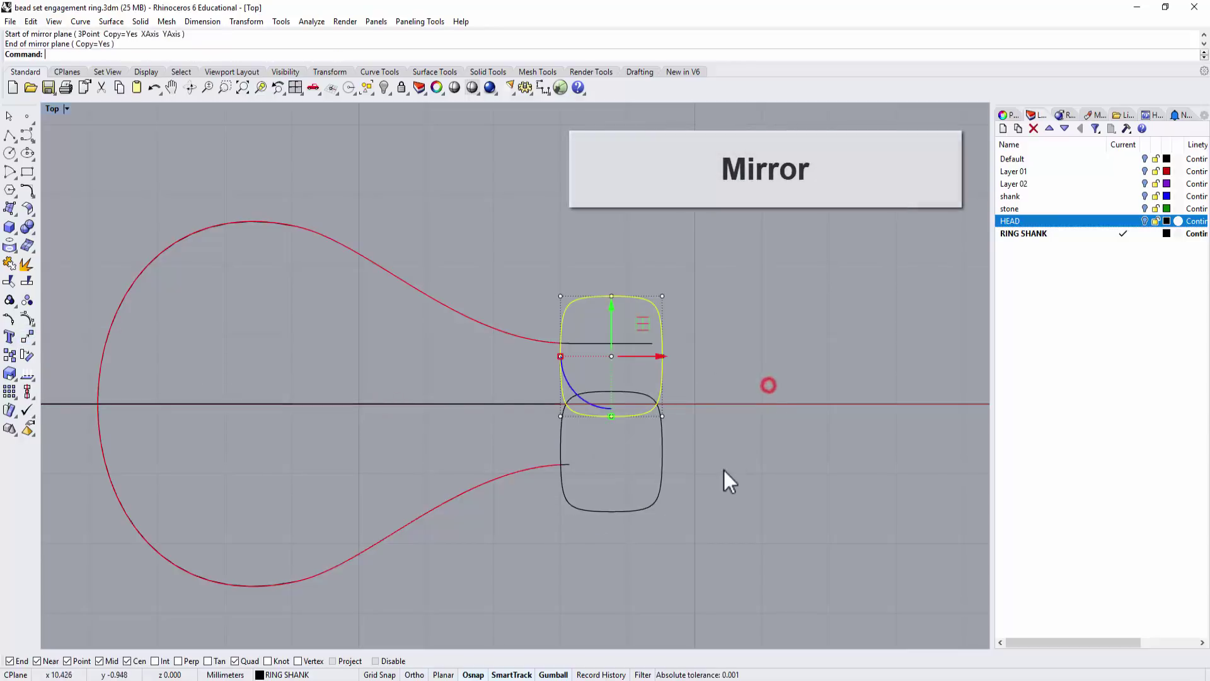
- Select both rounded profiles and examine their position against the shank curves in the Perspective view
{"action": "left_click", "coordinate": [743, 443]}
{"action": "left_click", "coordinate": [726, 473]}
{"action": "left_click_drag", "start_coordinate": [699, 429], "coordinate": [644, 380]}
{"action": "scroll", "coordinate": [730, 448], "scroll_direction": "down", "scroll_amount": 6}
{"action": "right_click_drag", "start_coordinate": [734, 455], "coordinate": [760, 339]}
{"action": "double_click", "coordinate": [53, 110]}
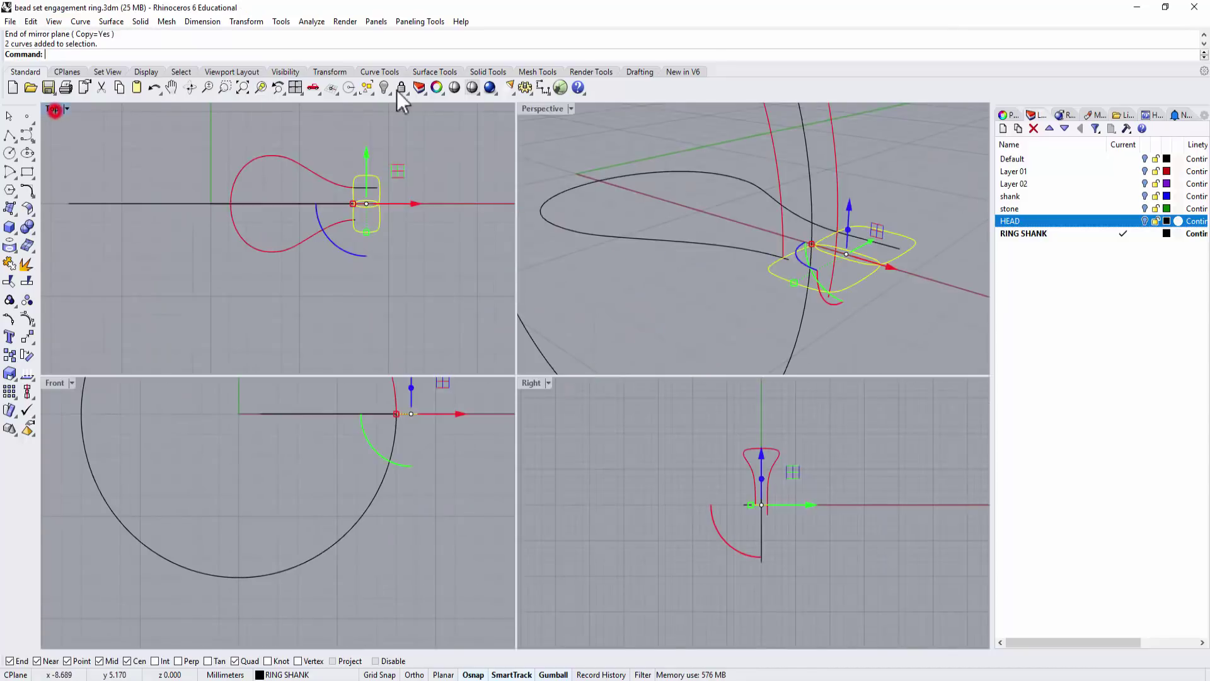
{"action": "double_click", "coordinate": [544, 107]}
{"action": "scroll", "coordinate": [725, 303], "scroll_direction": "down", "scroll_amount": 5}
{"action": "right_click_drag", "start_coordinate": [779, 388], "coordinate": [633, 442]}
{"action": "left_click", "coordinate": [840, 416]}
{"action": "scroll", "coordinate": [869, 430], "scroll_direction": "down", "scroll_amount": 3}
{"action": "right_click", "coordinate": [867, 430]}
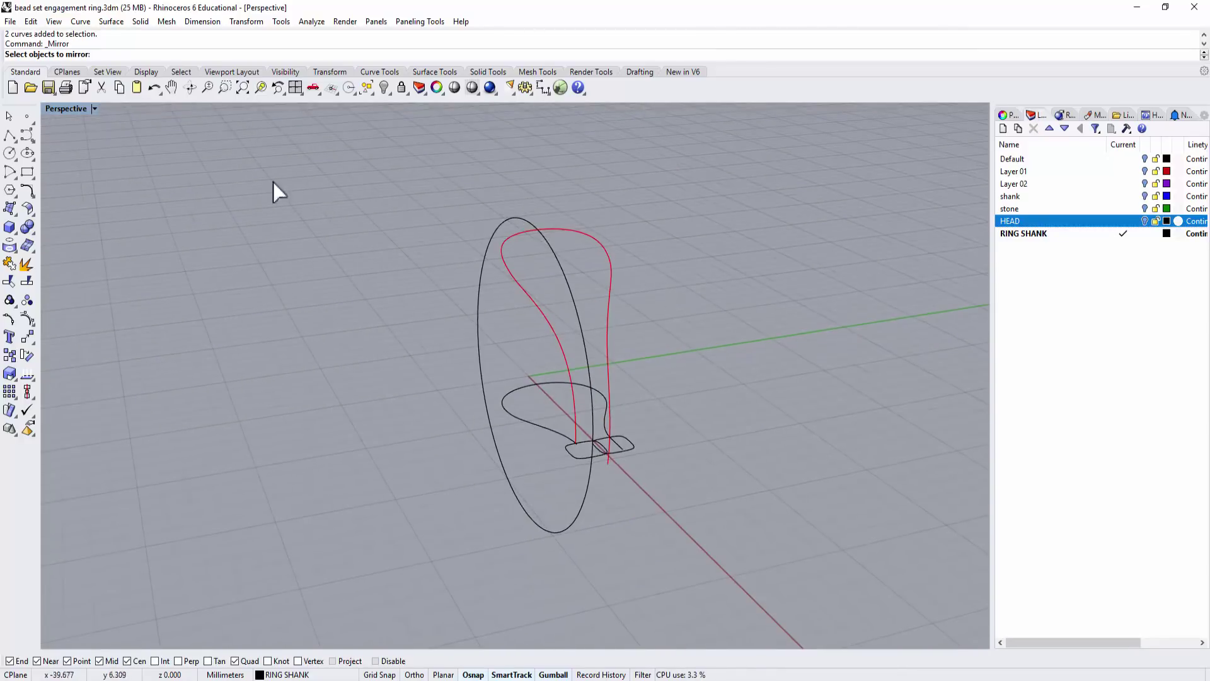
- Sweep the two rounded profiles along the red shank curve with Sweep 1 Rail, using the default options
{"action": "left_click", "coordinate": [110, 22]}
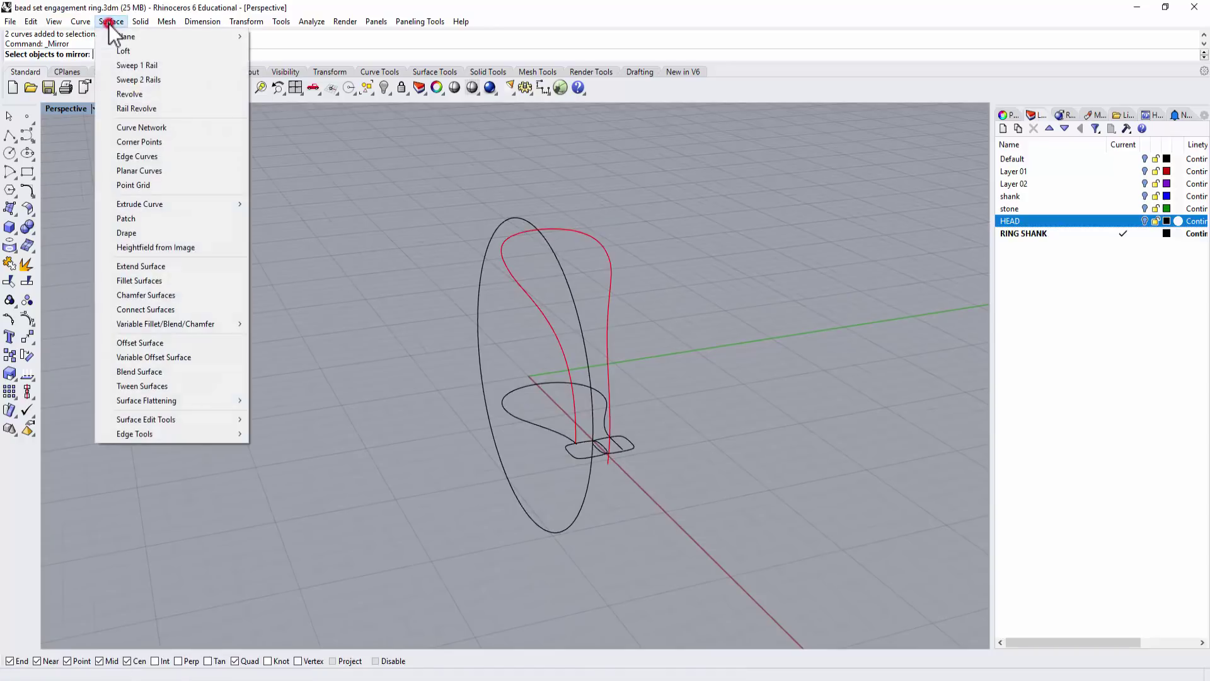
{"action": "left_click", "coordinate": [122, 60]}
{"action": "left_click", "coordinate": [607, 337]}
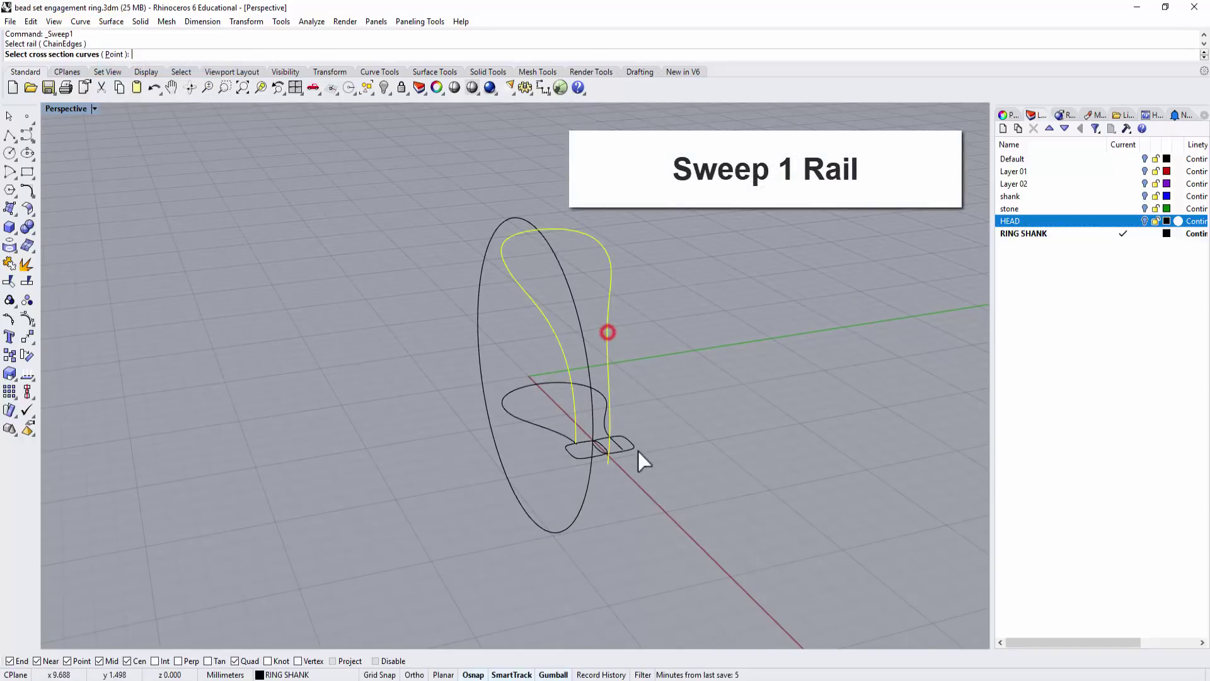
{"action": "left_click", "coordinate": [632, 445]}
{"action": "left_click", "coordinate": [577, 461]}
{"action": "key", "text": "Return"}
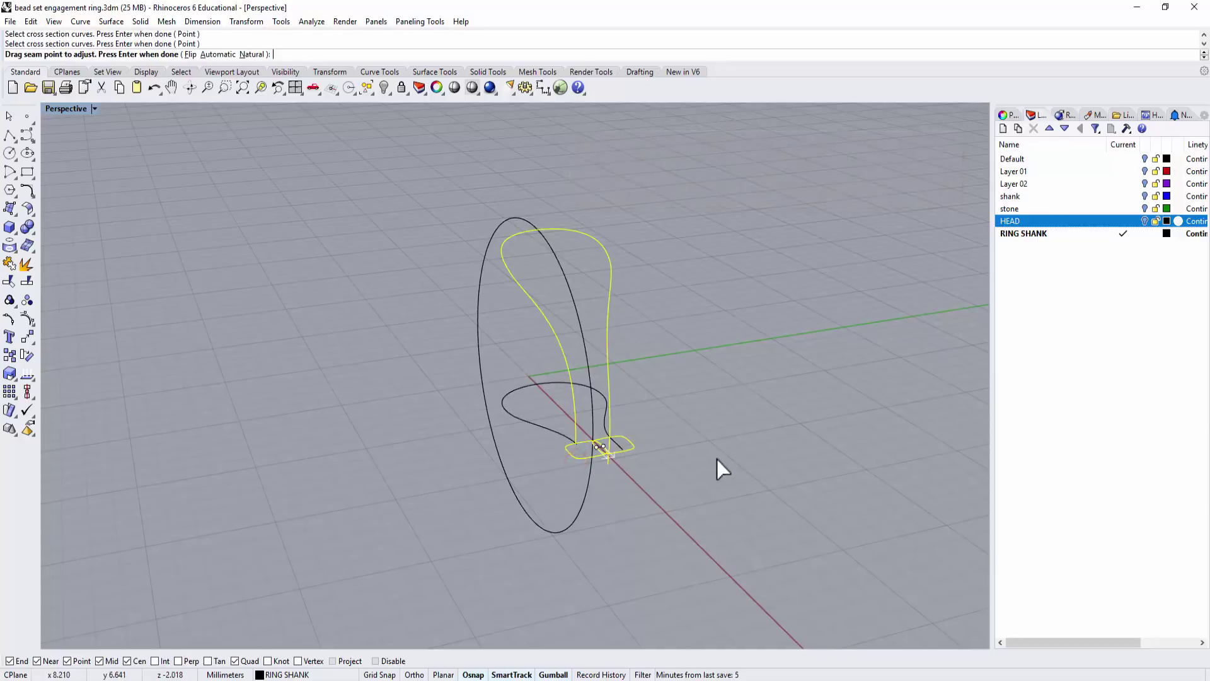
{"action": "key", "text": "Return"}
{"action": "left_click", "coordinate": [765, 343]}
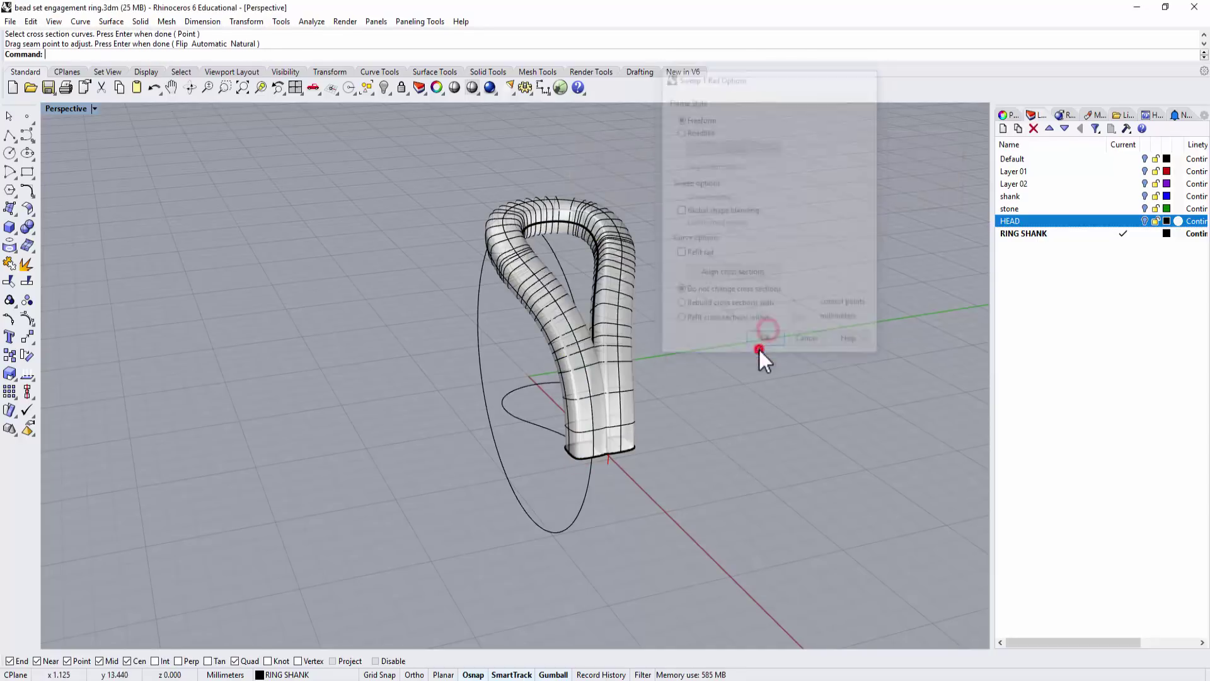
- Turn on the HEAD layer and check how the swept shank meets the stone setting
{"action": "right_click_drag", "start_coordinate": [759, 349], "coordinate": [742, 402]}
{"action": "double_click", "coordinate": [67, 108]}
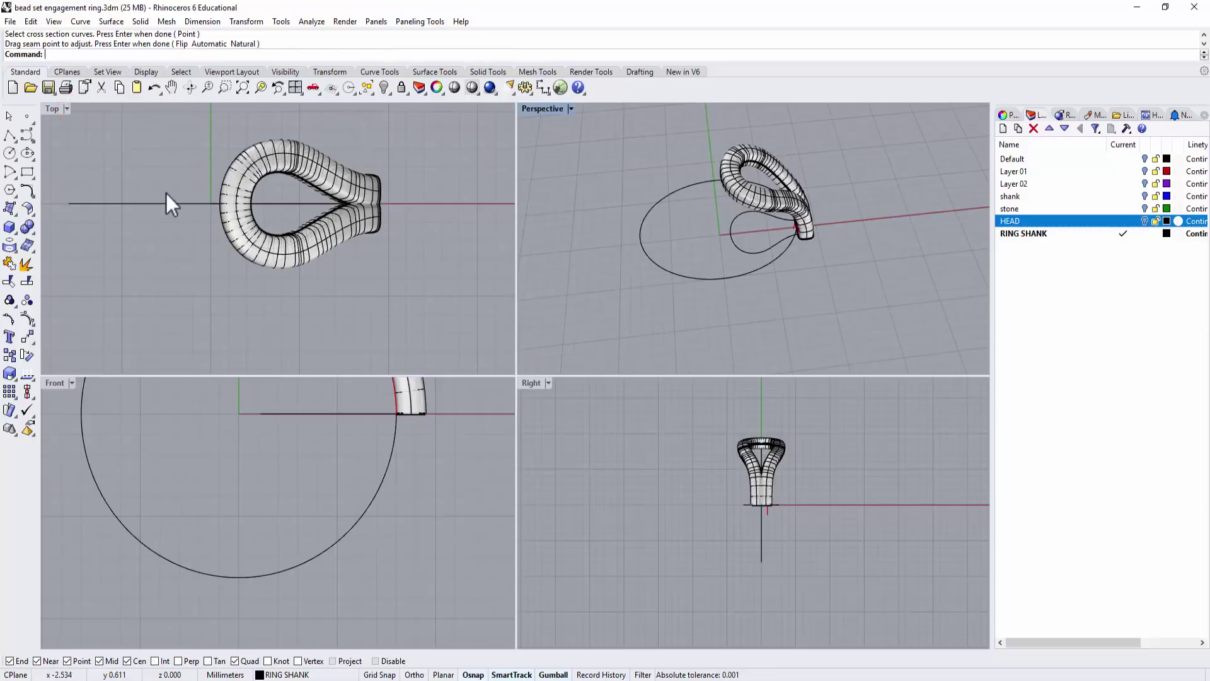
{"action": "left_click", "coordinate": [1144, 220]}
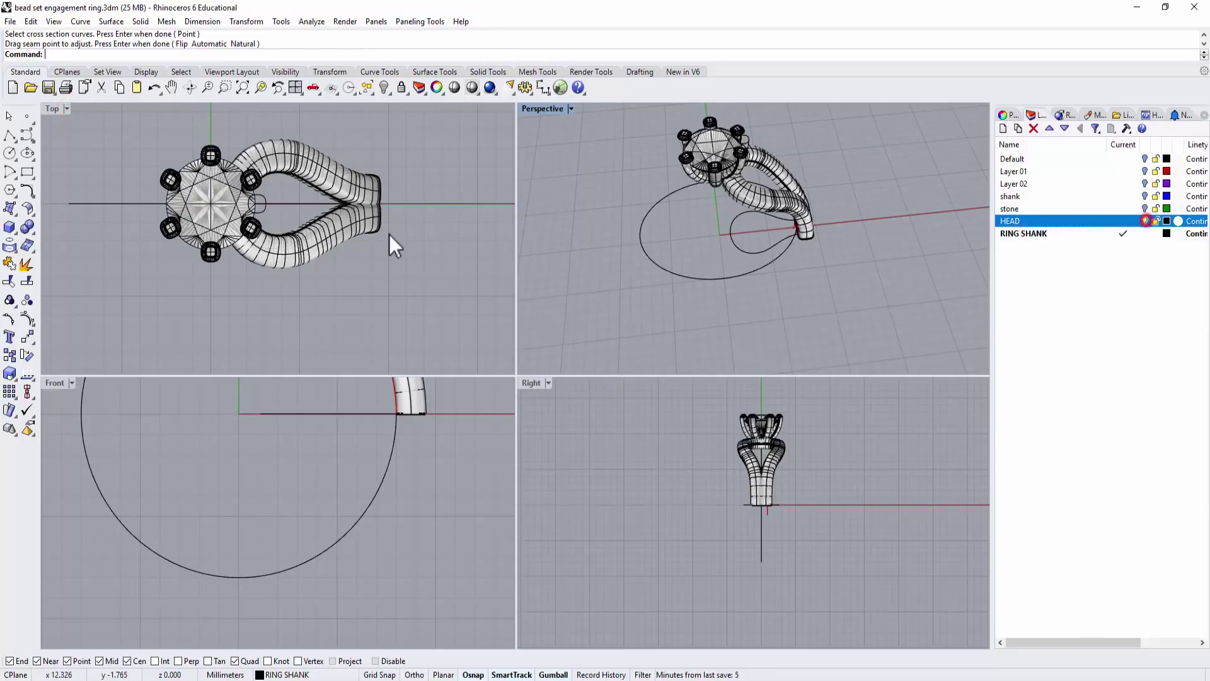
{"action": "scroll", "coordinate": [736, 170], "scroll_direction": "up", "scroll_amount": 5}
{"action": "right_click_drag", "start_coordinate": [736, 171], "coordinate": [791, 176]}
{"action": "scroll", "coordinate": [733, 150], "scroll_direction": "up", "scroll_amount": 3}
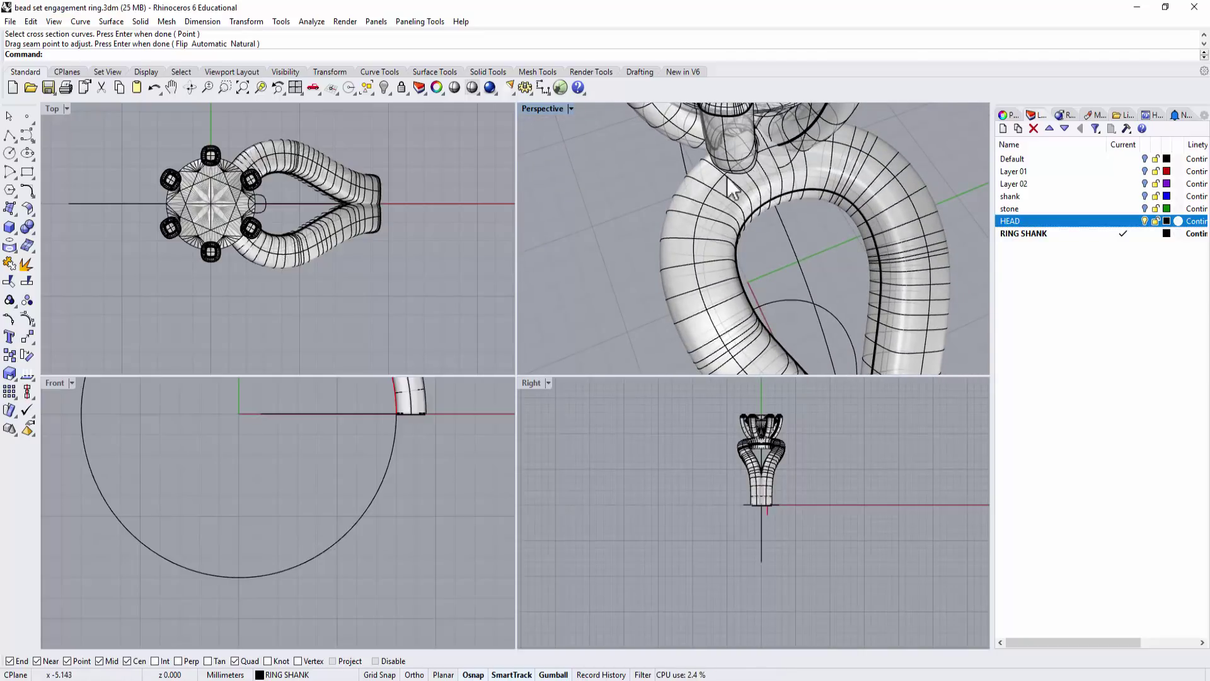
{"action": "left_click", "coordinate": [400, 285]}
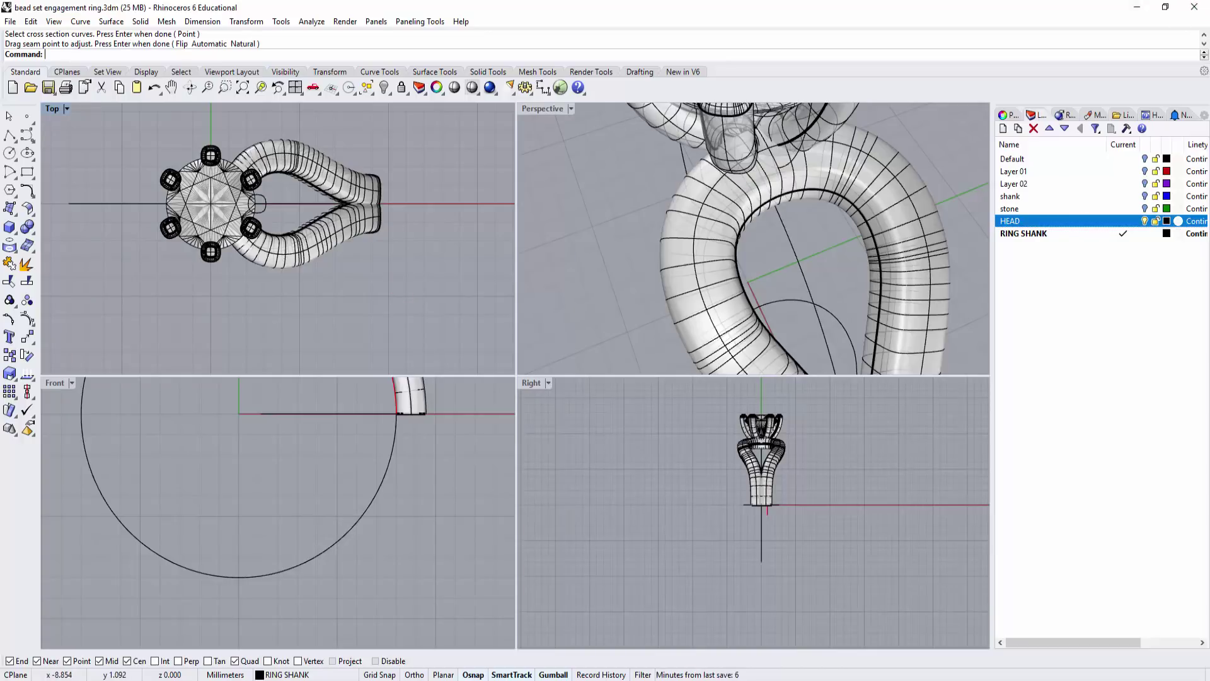
- Delete the swept shank surface in the Perspective view
{"action": "key", "text": "ctrl+z"}
{"action": "key", "text": "ctrl+m"}
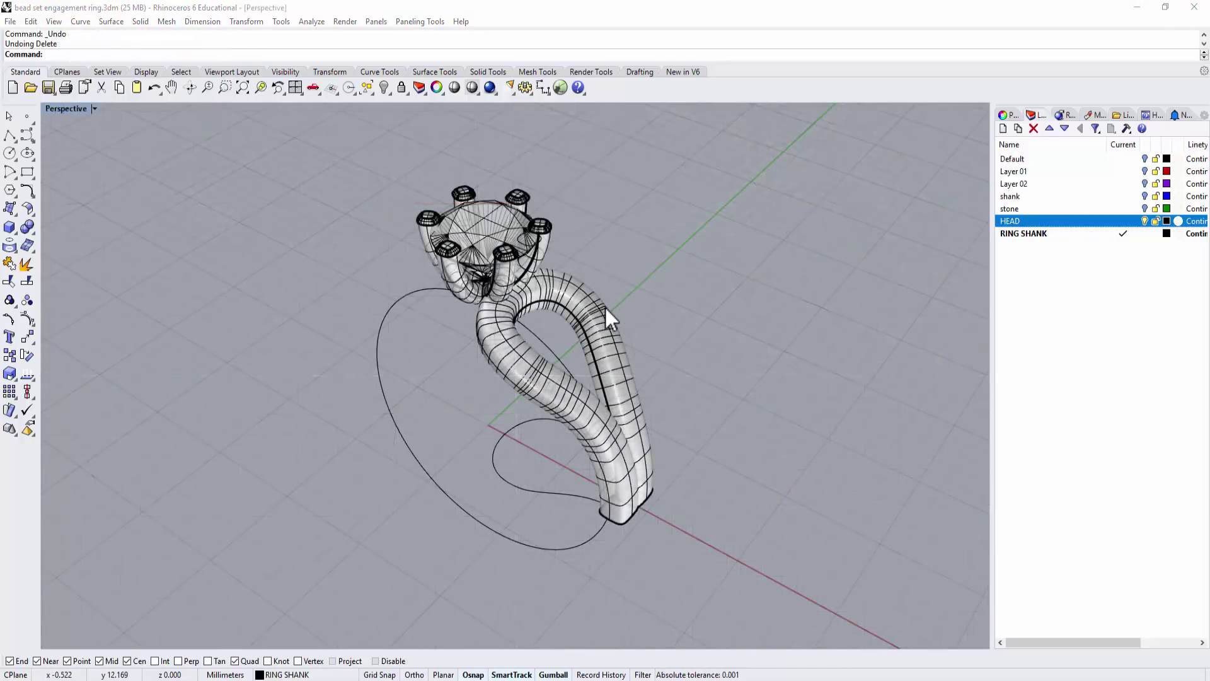
{"action": "left_click", "coordinate": [605, 307]}
{"action": "key", "text": "Delete"}
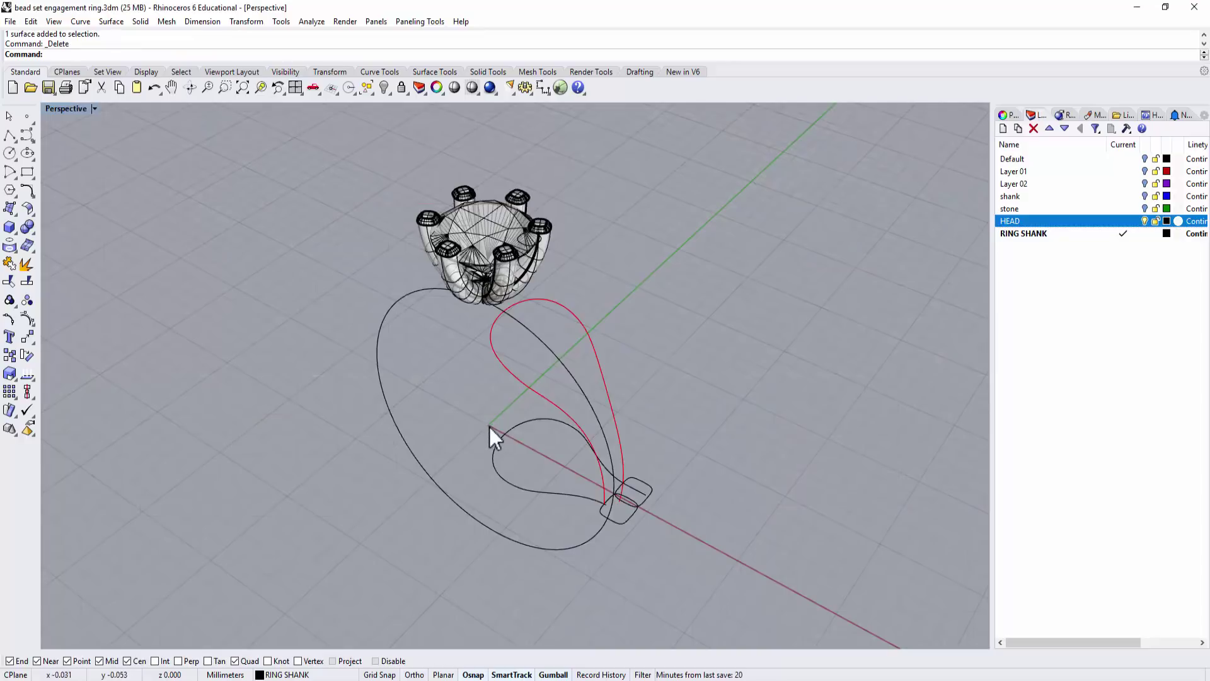
- Delete the red shank rail curve that wraps around the finger circle
{"action": "left_click", "coordinate": [522, 383]}
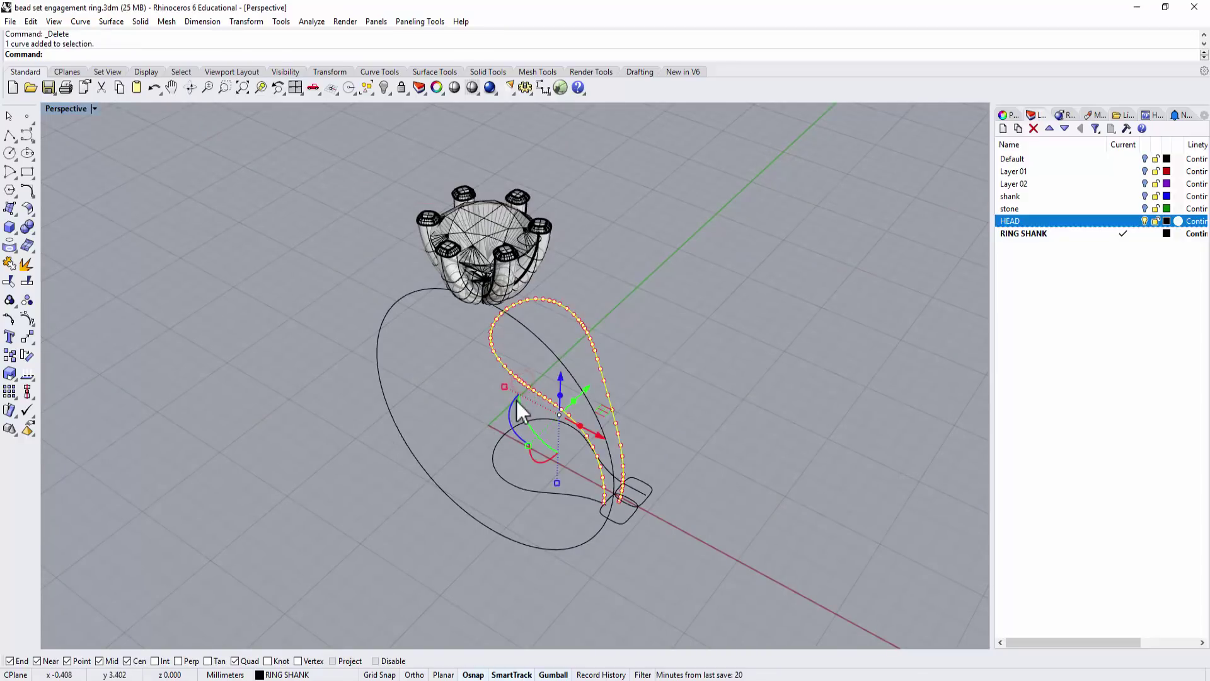
{"action": "scroll", "coordinate": [526, 361], "scroll_direction": "up", "scroll_amount": 2}
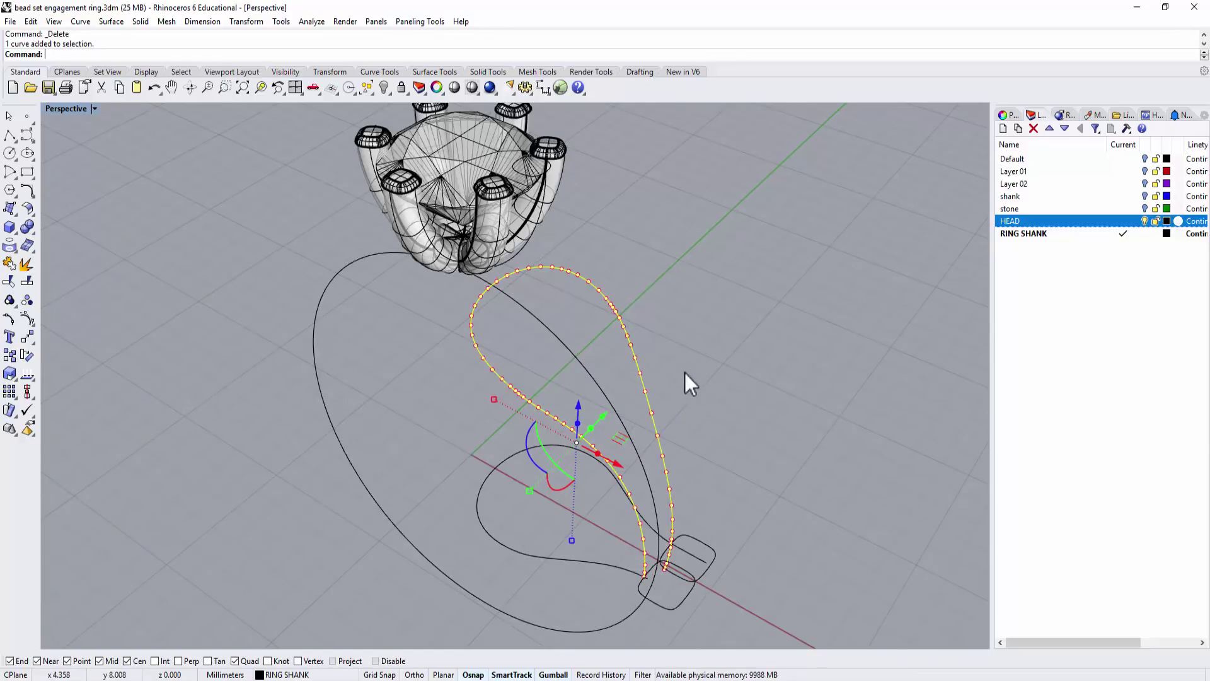
{"action": "scroll", "coordinate": [672, 329], "scroll_direction": "down", "scroll_amount": 2}
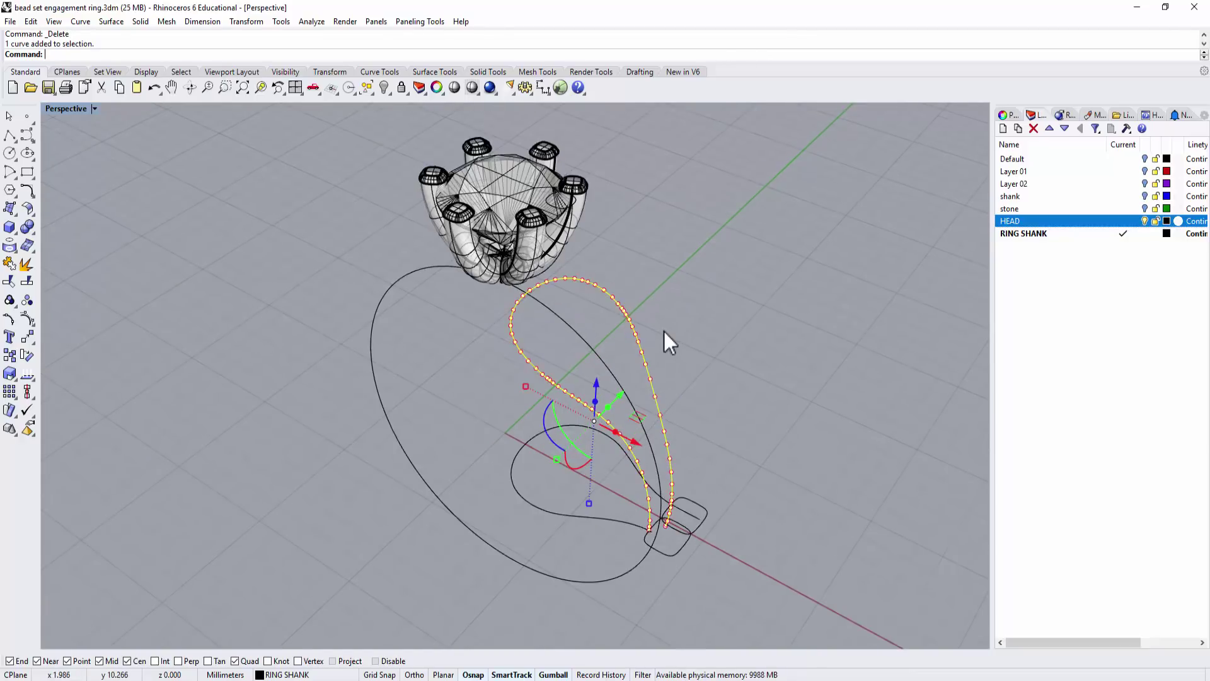
{"action": "key", "text": "Delete"}
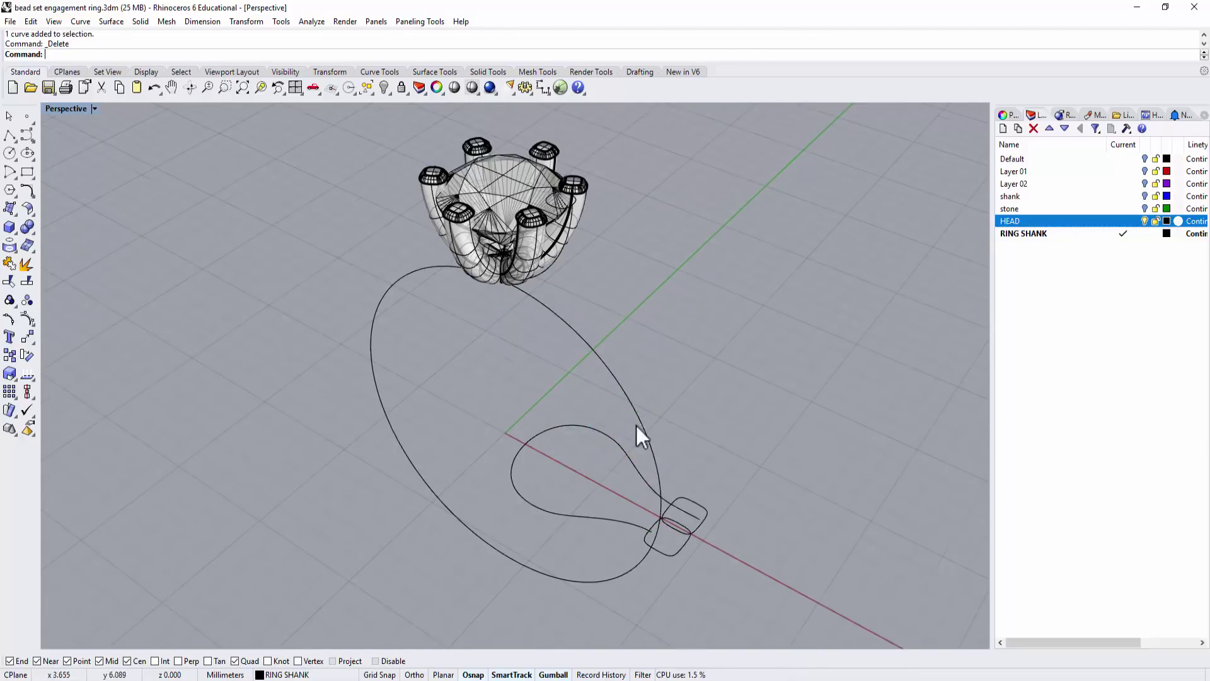
- Shift the eight control points of the flat teardrop curve slightly along the red X axis, leaving its end points in place
{"action": "left_click", "coordinate": [585, 429]}
{"action": "right_click_drag", "start_coordinate": [574, 425], "coordinate": [433, 467]}
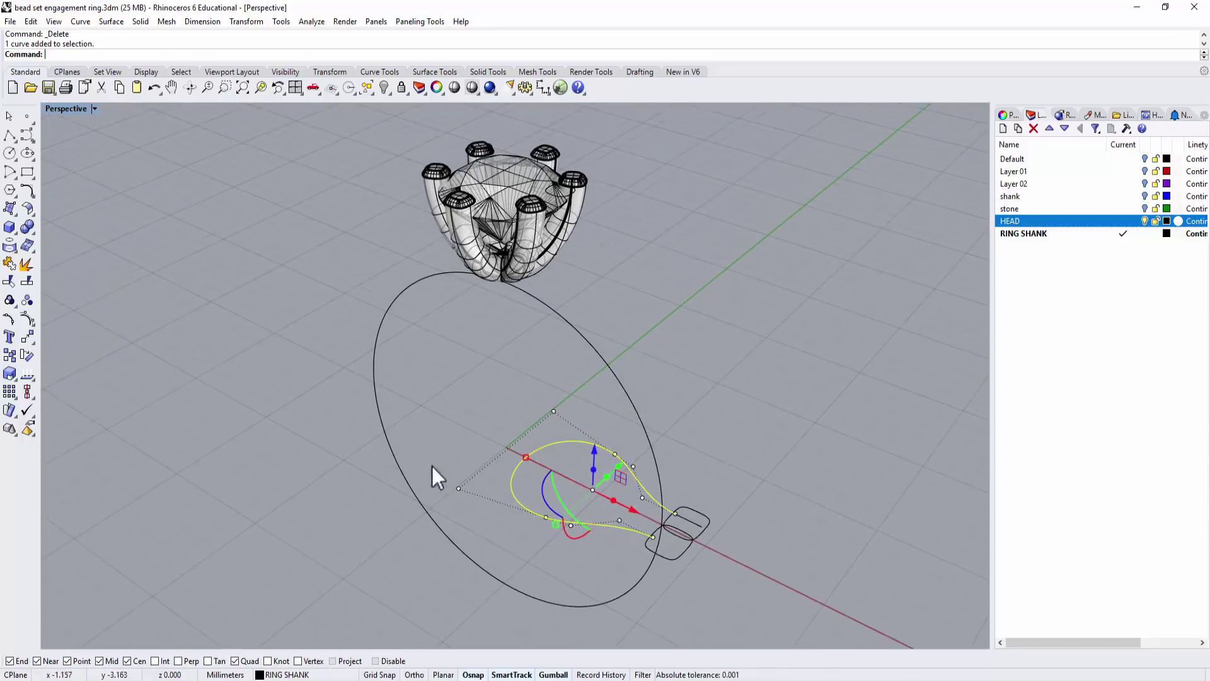
{"action": "left_click", "coordinate": [459, 489]}
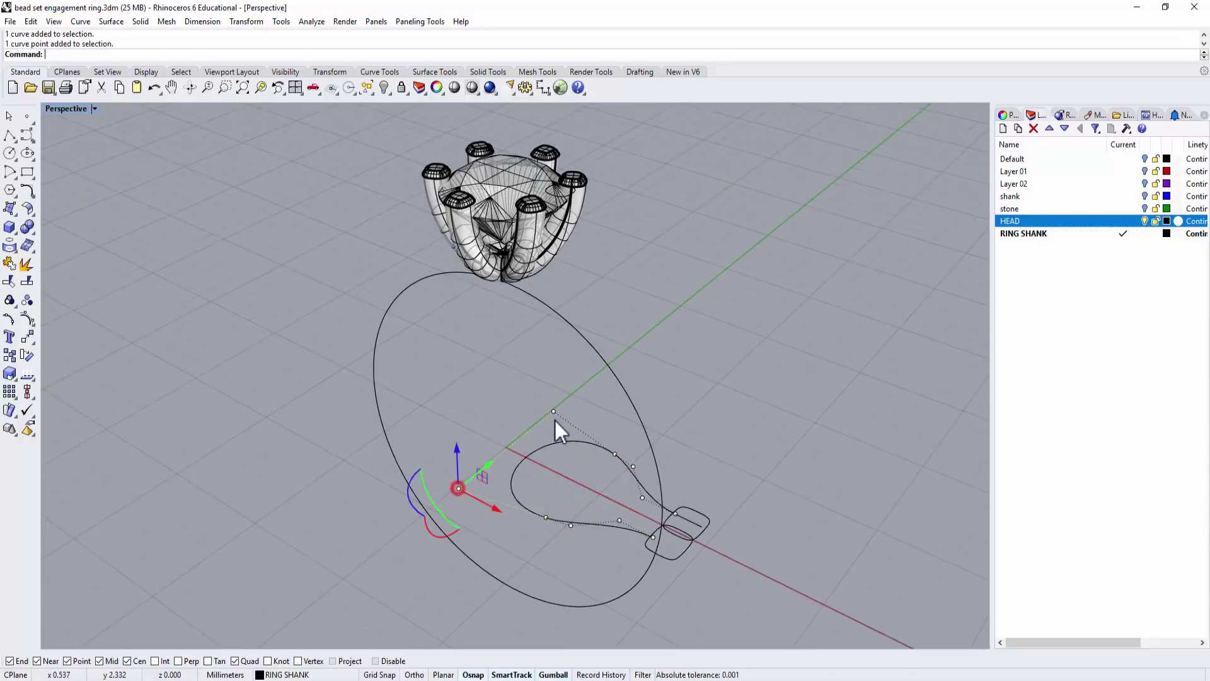
{"action": "left_click_drag", "start_coordinate": [409, 366], "coordinate": [646, 531]}
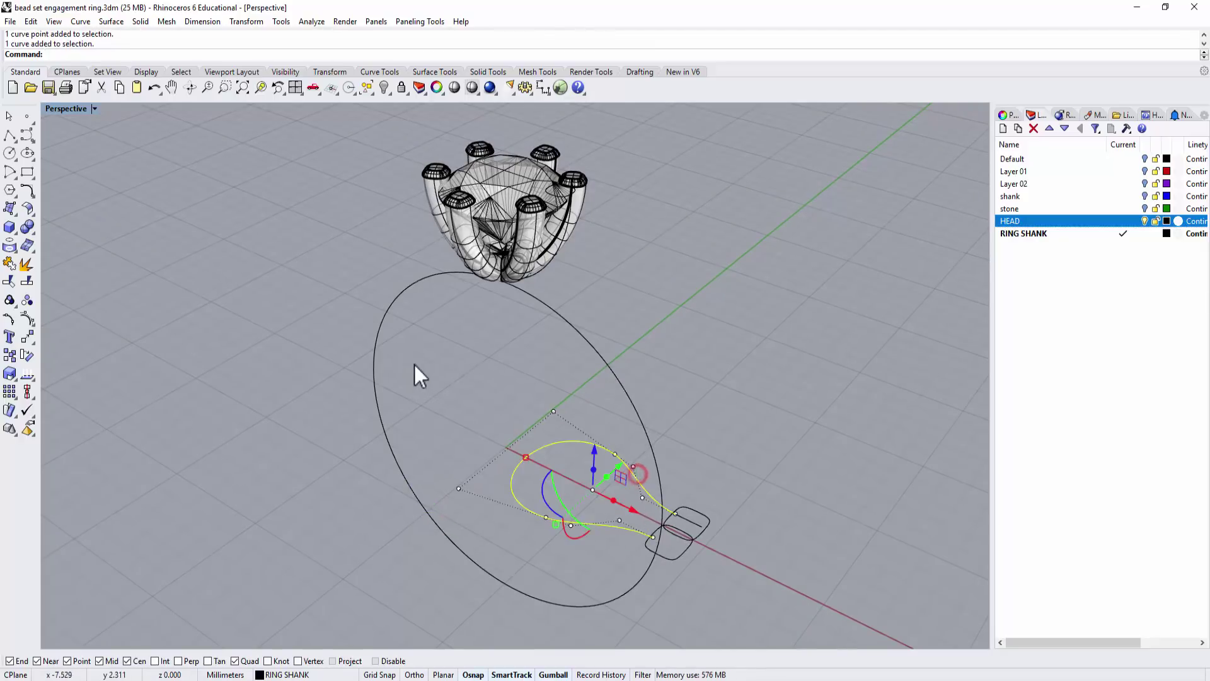
{"action": "left_click_drag", "start_coordinate": [414, 364], "coordinate": [651, 531]}
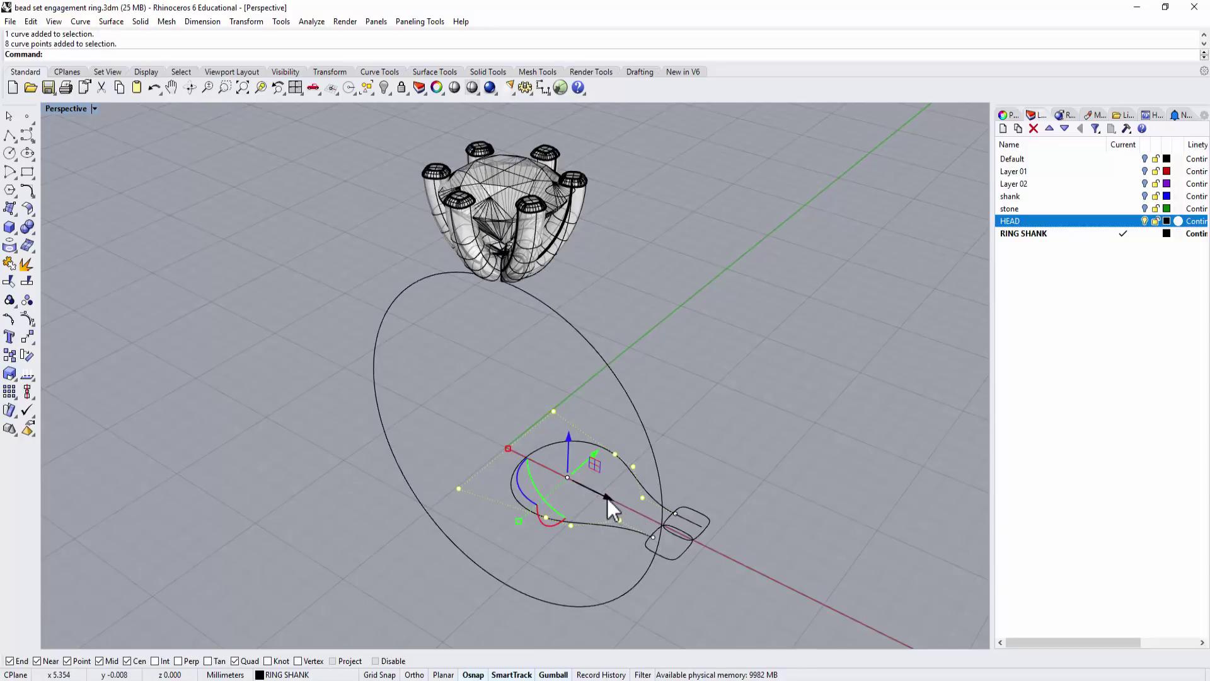
{"action": "left_click_drag", "start_coordinate": [607, 498], "coordinate": [619, 509]}
{"action": "left_click", "coordinate": [754, 429]}
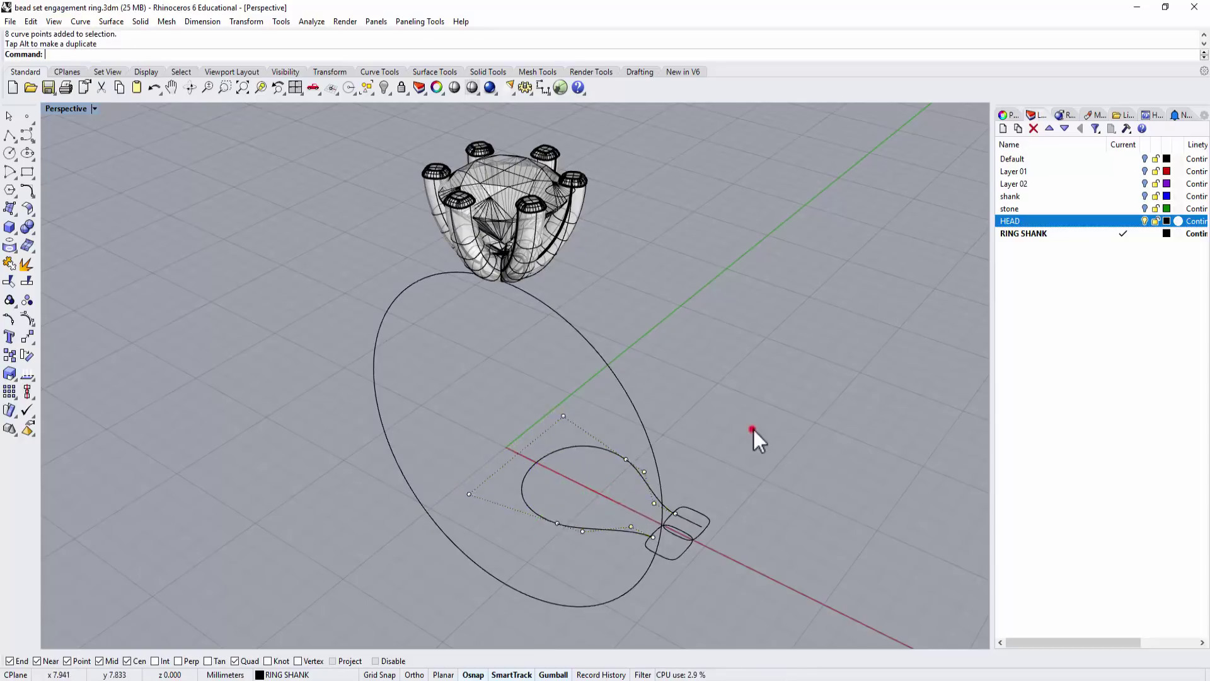
{"action": "right_click_drag", "start_coordinate": [754, 429], "coordinate": [769, 449]}
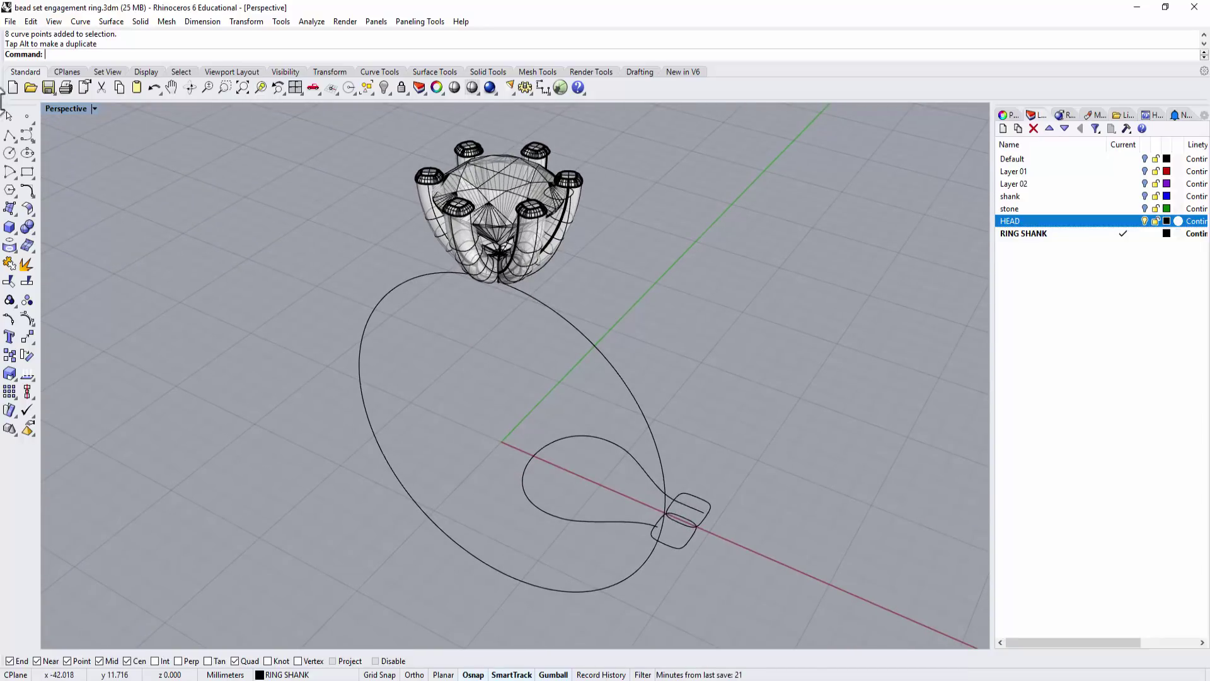
- Create a combined 3D curve from the flat teardrop curve and the finger circle with Curve from 2 Views
{"action": "left_click", "coordinate": [32, 195]}
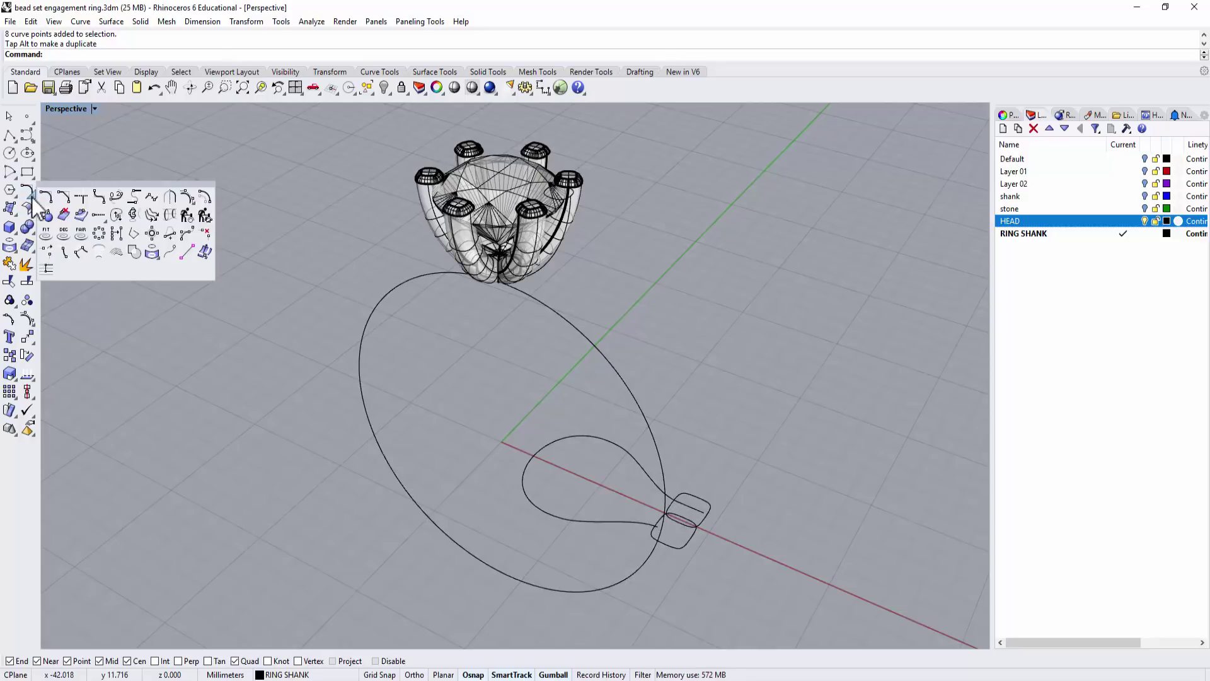
{"action": "left_click", "coordinate": [143, 214]}
{"action": "left_click", "coordinate": [628, 453]}
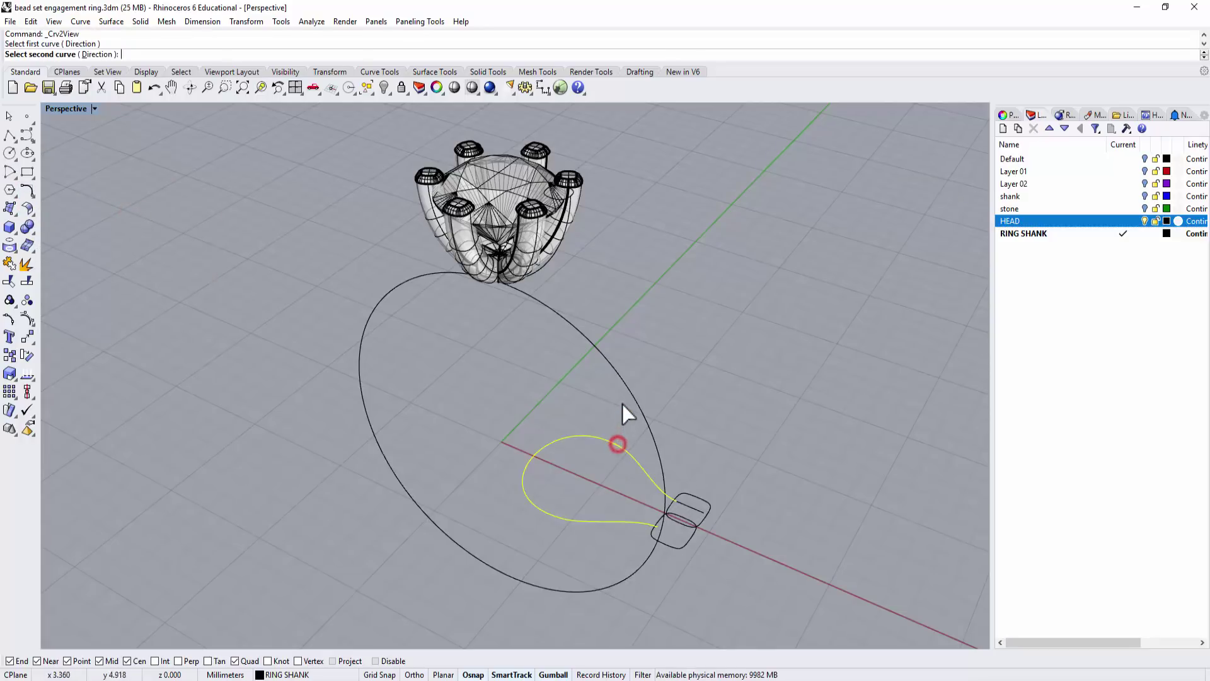
{"action": "left_click", "coordinate": [630, 388]}
{"action": "right_click_drag", "start_coordinate": [764, 387], "coordinate": [660, 312]}
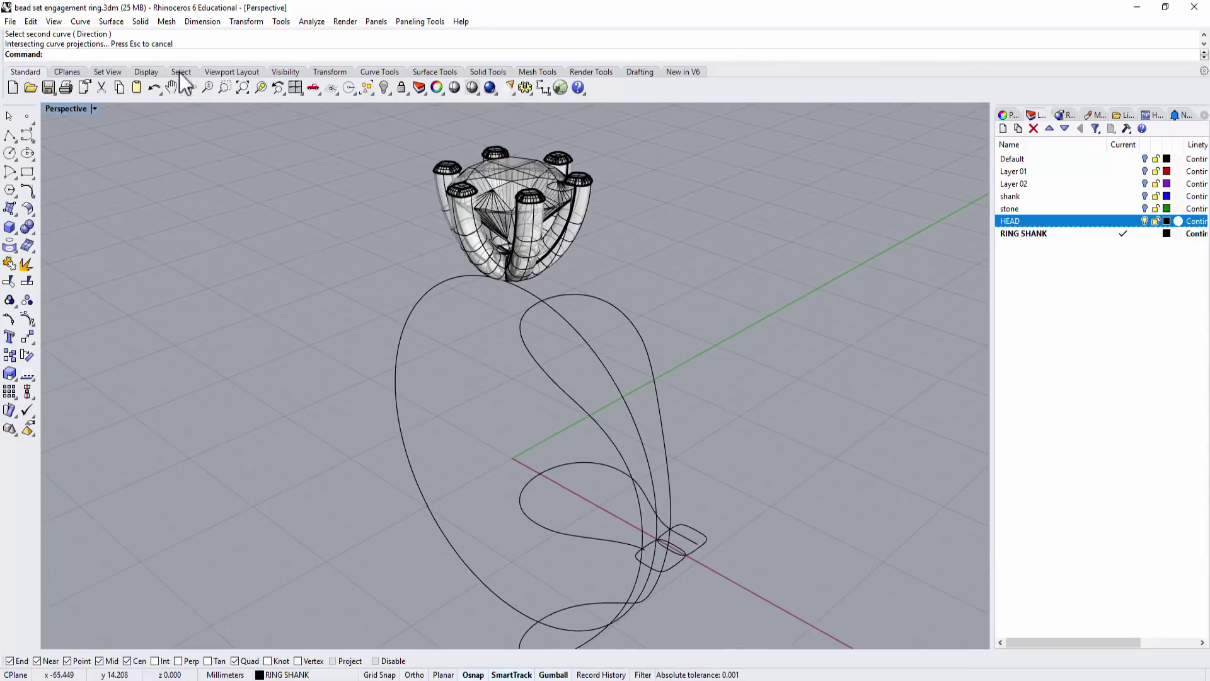
- Sweep the two rounded profiles along the new 3D teardrop curve with Sweep 1 Rail, accepting the default seam and options
{"action": "left_click", "coordinate": [112, 21]}
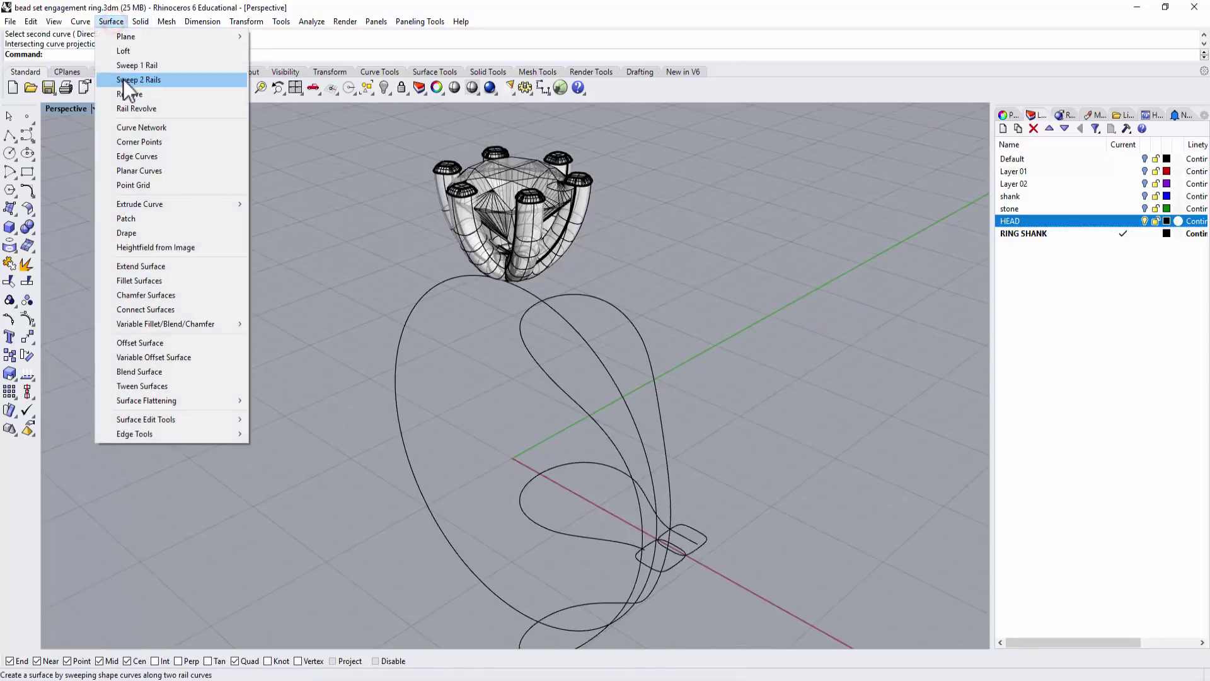
{"action": "left_click", "coordinate": [138, 65]}
{"action": "left_click", "coordinate": [663, 464]}
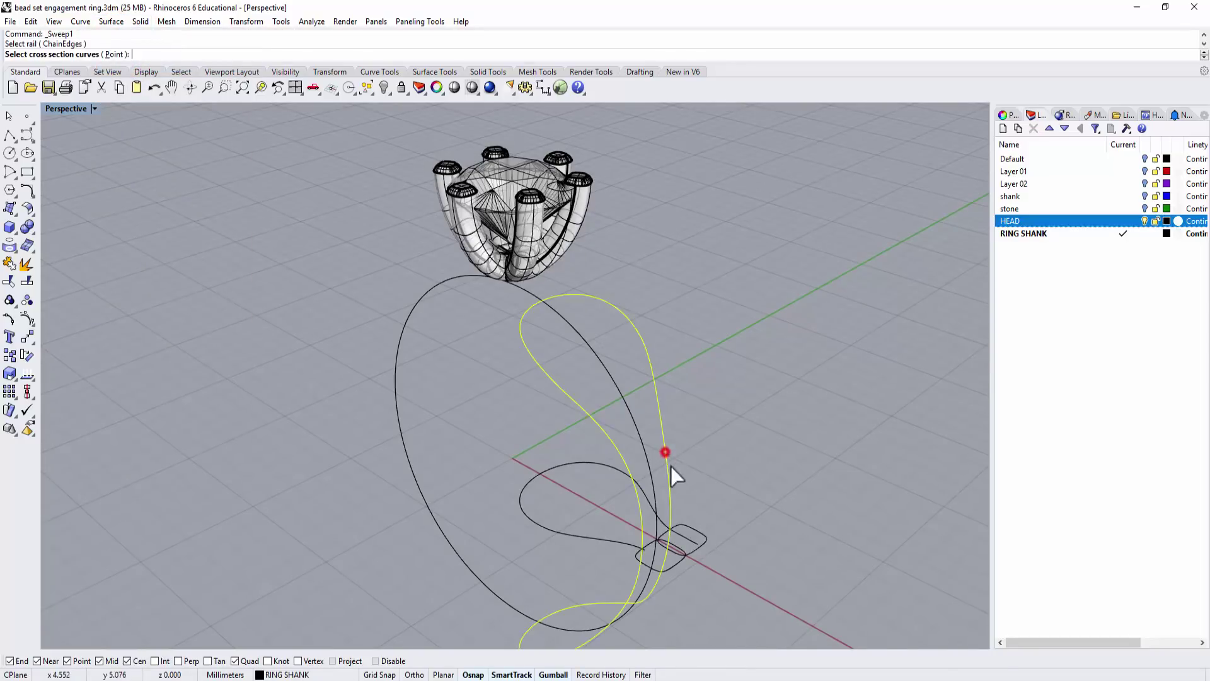
{"action": "left_click", "coordinate": [698, 535]}
{"action": "left_click", "coordinate": [671, 566]}
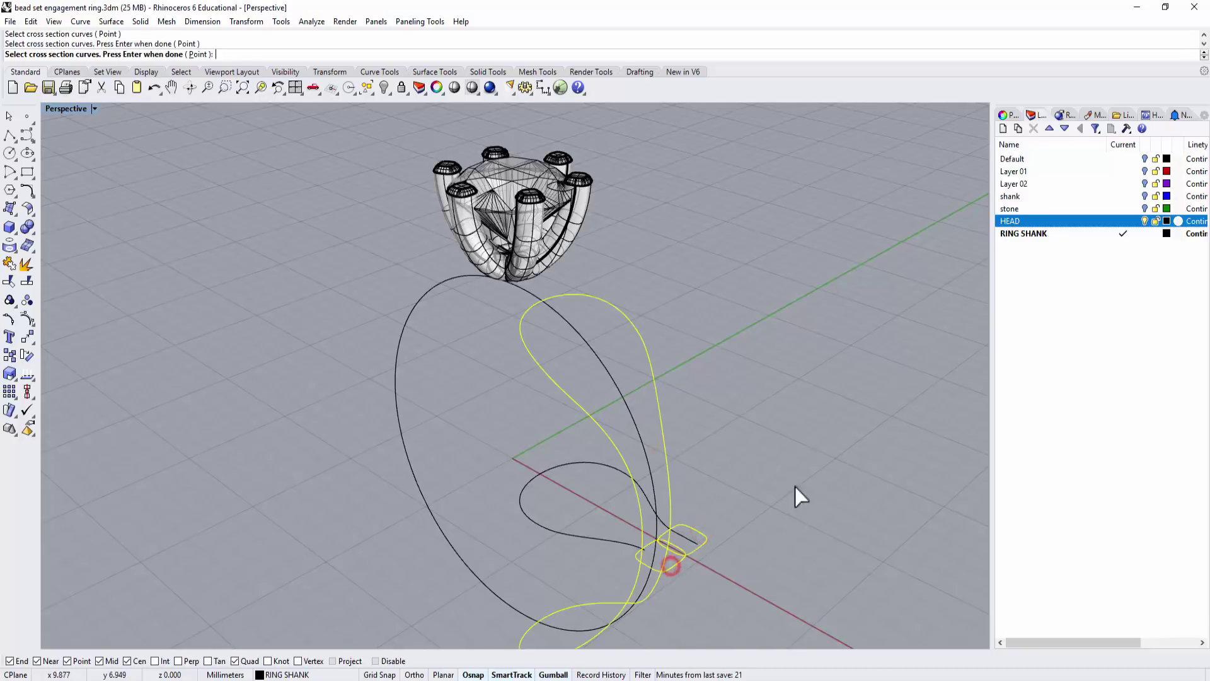
{"action": "key", "text": "Return"}
{"action": "key", "text": "Return"}
{"action": "left_click", "coordinate": [764, 344]}
{"action": "right_click_drag", "start_coordinate": [764, 354], "coordinate": [718, 375]}
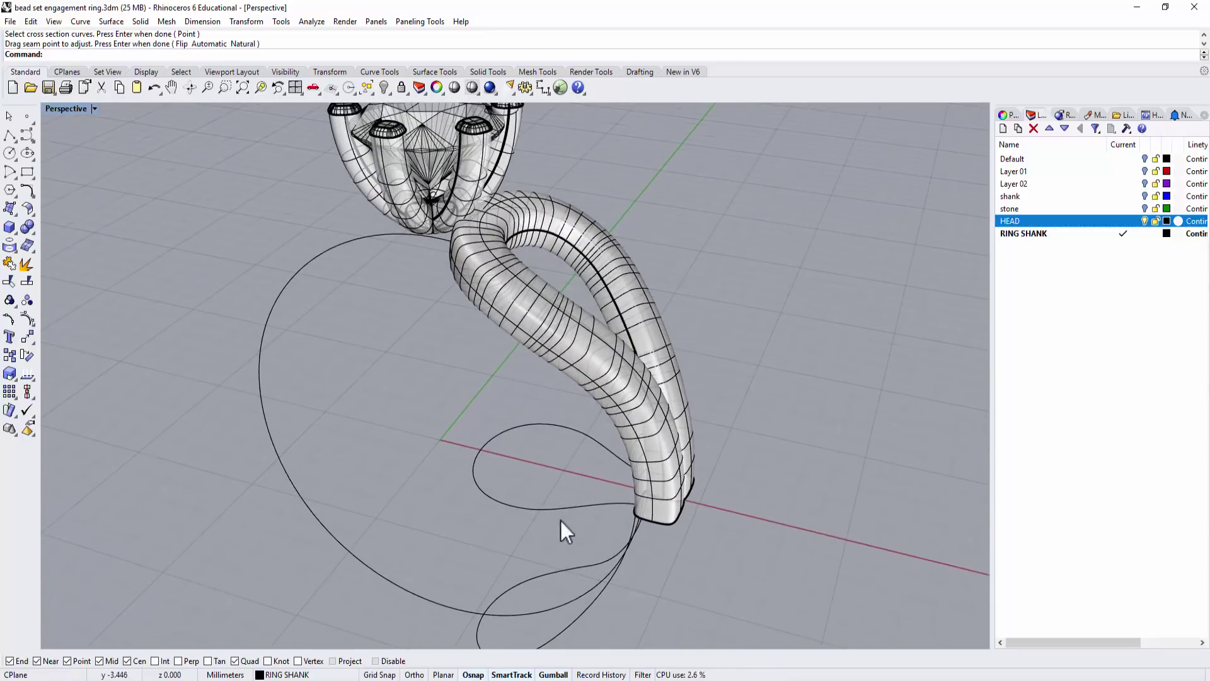
- Trim off the lower loop of the 3D curve, using the flat teardrop curve as the cutting object
{"action": "right_click_drag", "start_coordinate": [632, 523], "coordinate": [452, 463]}
{"action": "left_click", "coordinate": [473, 441]}
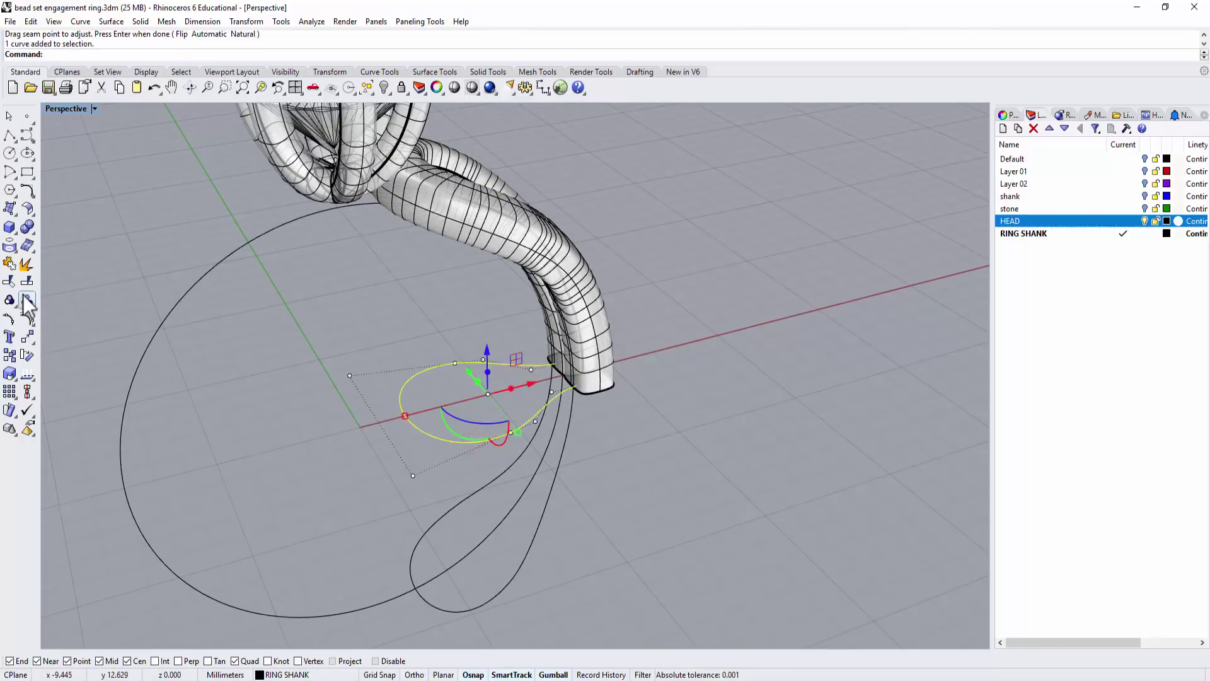
{"action": "left_click", "coordinate": [9, 282]}
{"action": "left_click", "coordinate": [522, 548]}
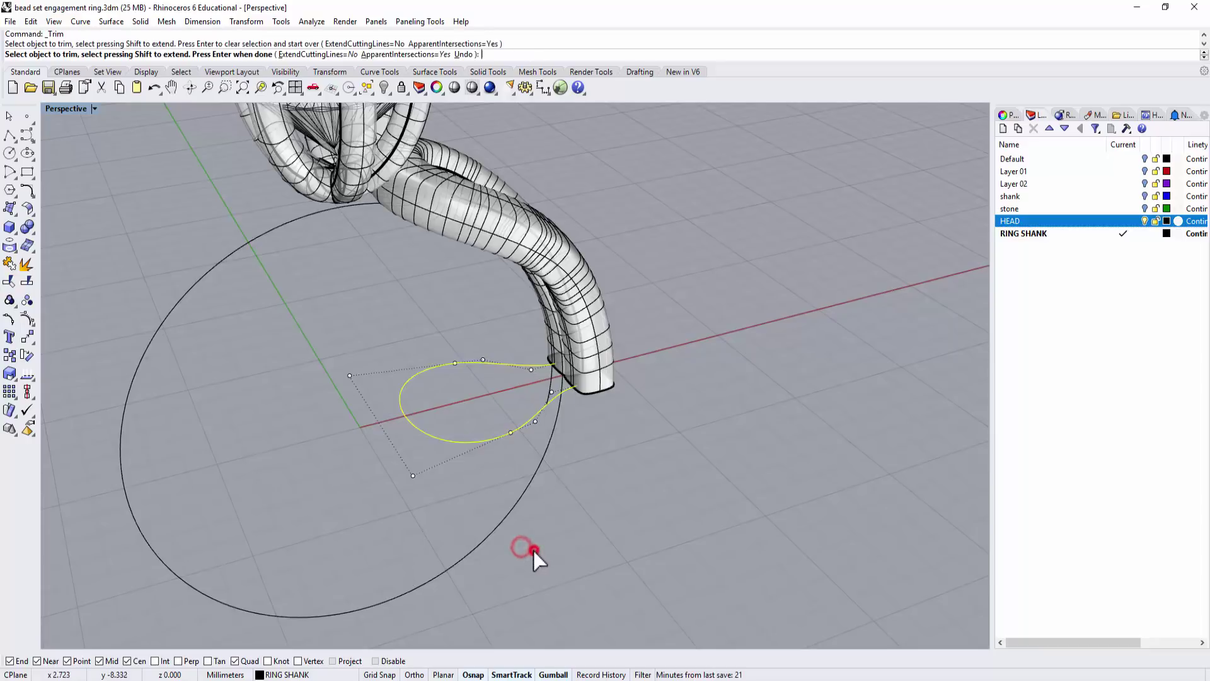
{"action": "scroll", "coordinate": [762, 488], "scroll_direction": "down", "scroll_amount": 5}
{"action": "right_click_drag", "start_coordinate": [762, 488], "coordinate": [656, 383]}
{"action": "key", "text": "Return"}
{"action": "left_click", "coordinate": [686, 490]}
- Copy one rounded profile curve from the end of the shank to the lowest point of the finger circle
{"action": "scroll", "coordinate": [676, 418], "scroll_direction": "up", "scroll_amount": 4}
{"action": "right_click_drag", "start_coordinate": [429, 291], "coordinate": [449, 277]}
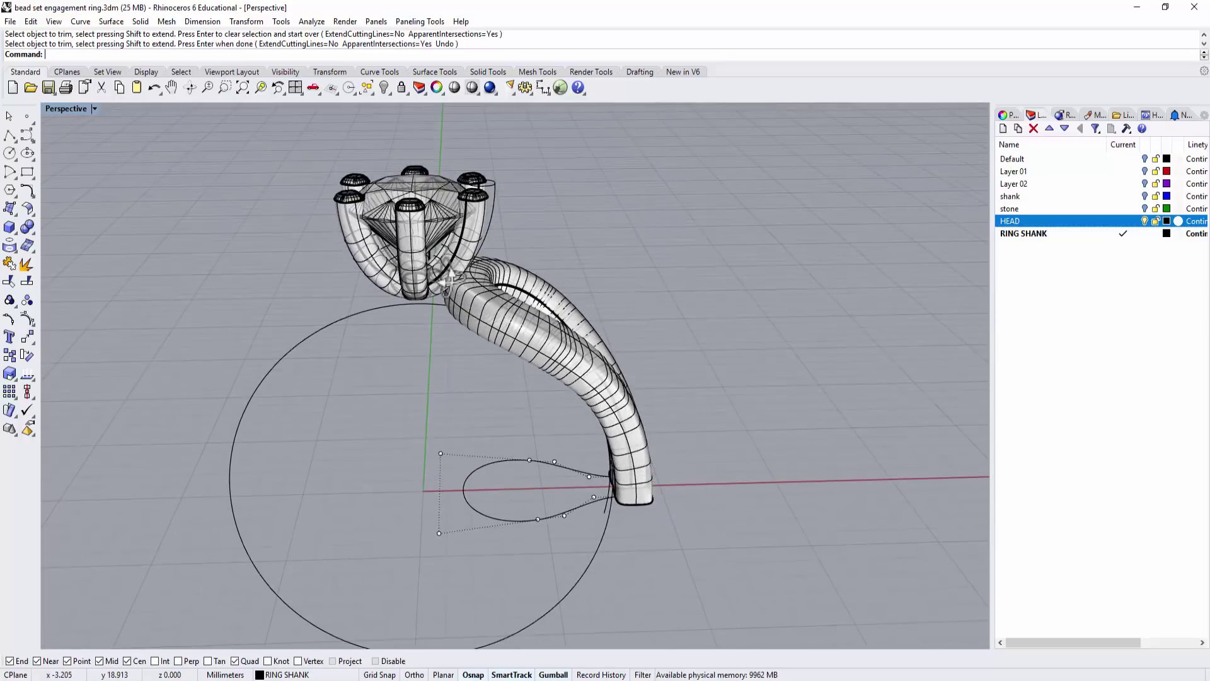
{"action": "scroll", "coordinate": [681, 360], "scroll_direction": "down", "scroll_amount": 2}
{"action": "right_click_drag", "start_coordinate": [681, 359], "coordinate": [660, 478]}
{"action": "scroll", "coordinate": [691, 454], "scroll_direction": "up", "scroll_amount": 4}
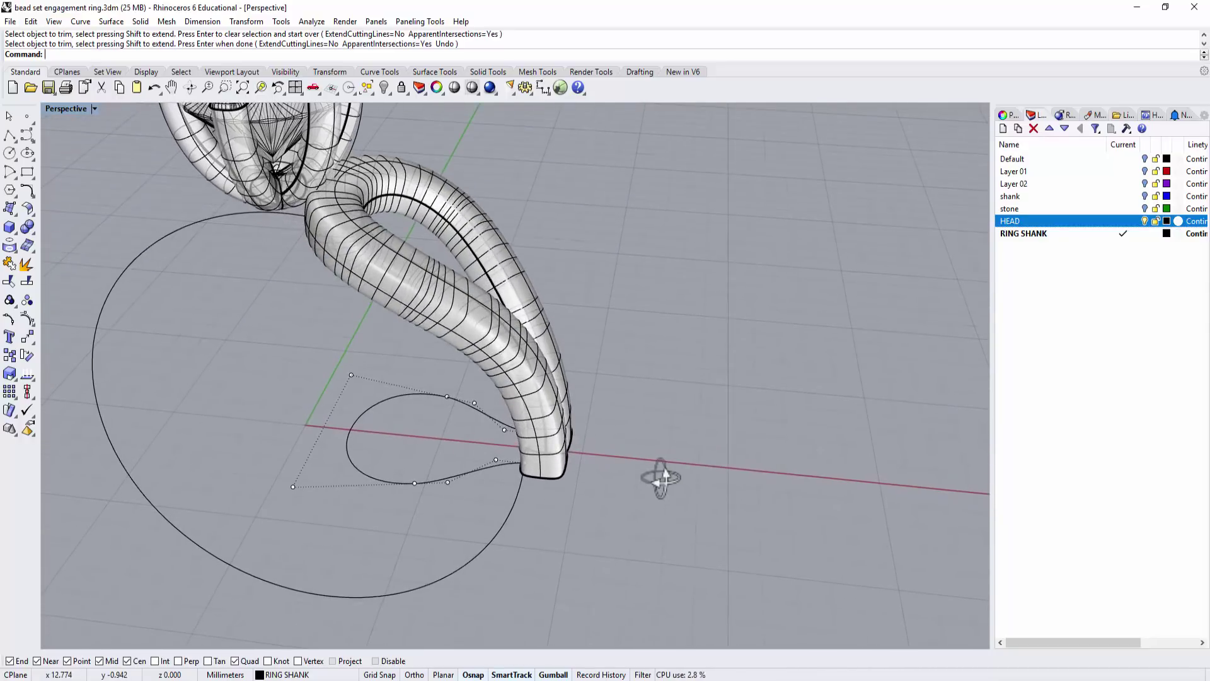
{"action": "key", "text": "Escape"}
{"action": "left_click", "coordinate": [563, 480]}
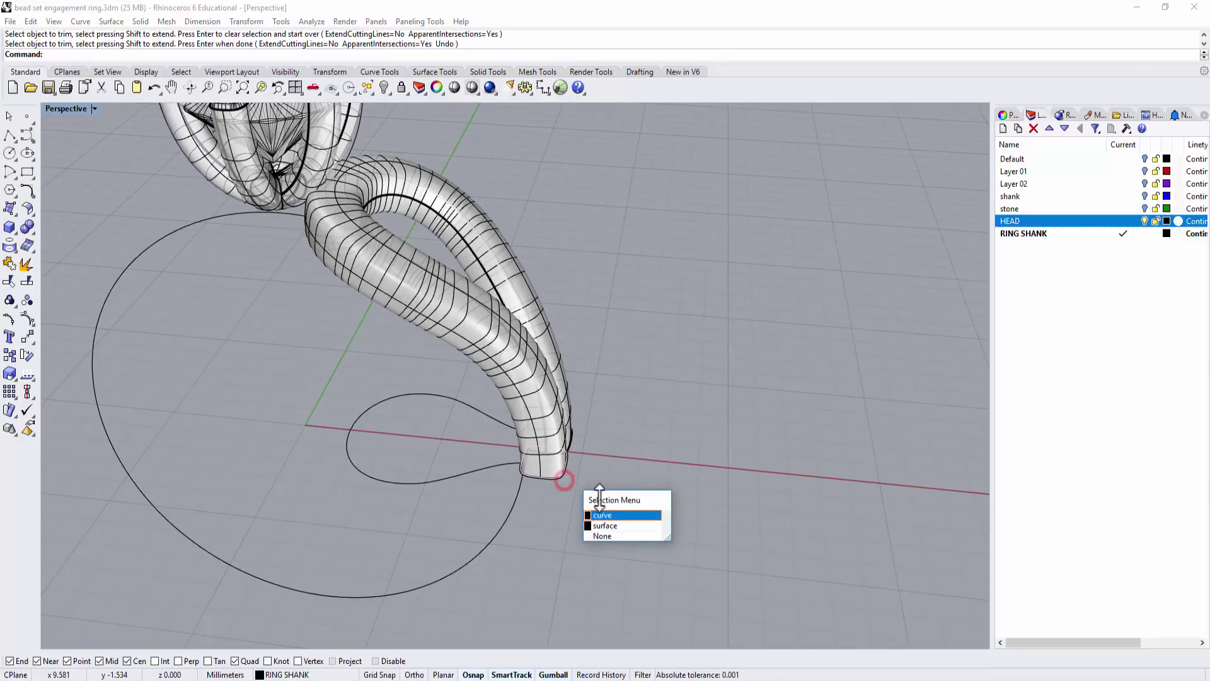
{"action": "left_click", "coordinate": [587, 517]}
{"action": "right_click_drag", "start_coordinate": [627, 431], "coordinate": [616, 454]}
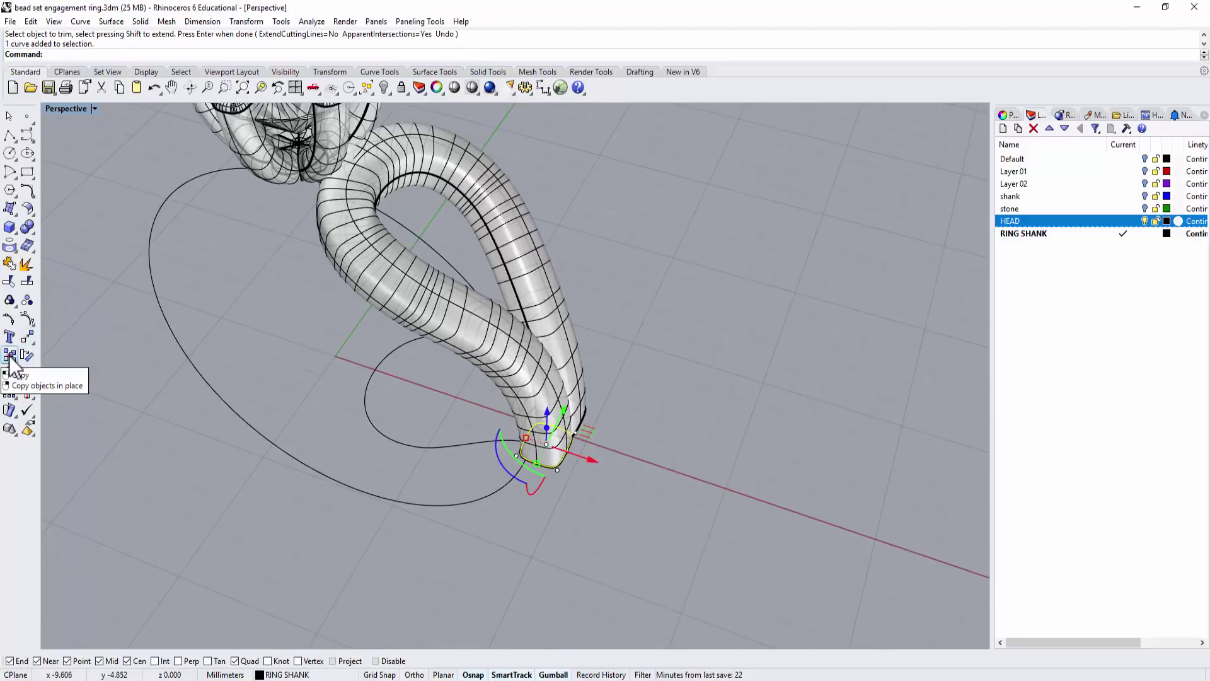
{"action": "left_click", "coordinate": [26, 338]}
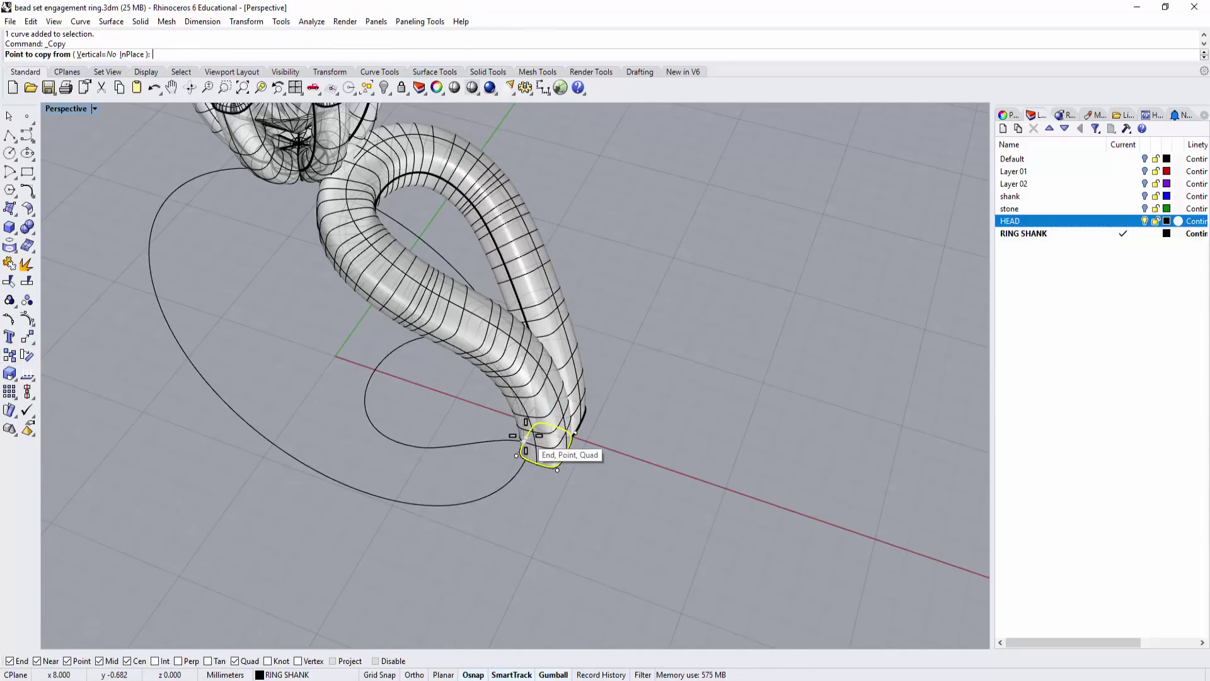
{"action": "left_click", "coordinate": [526, 436]}
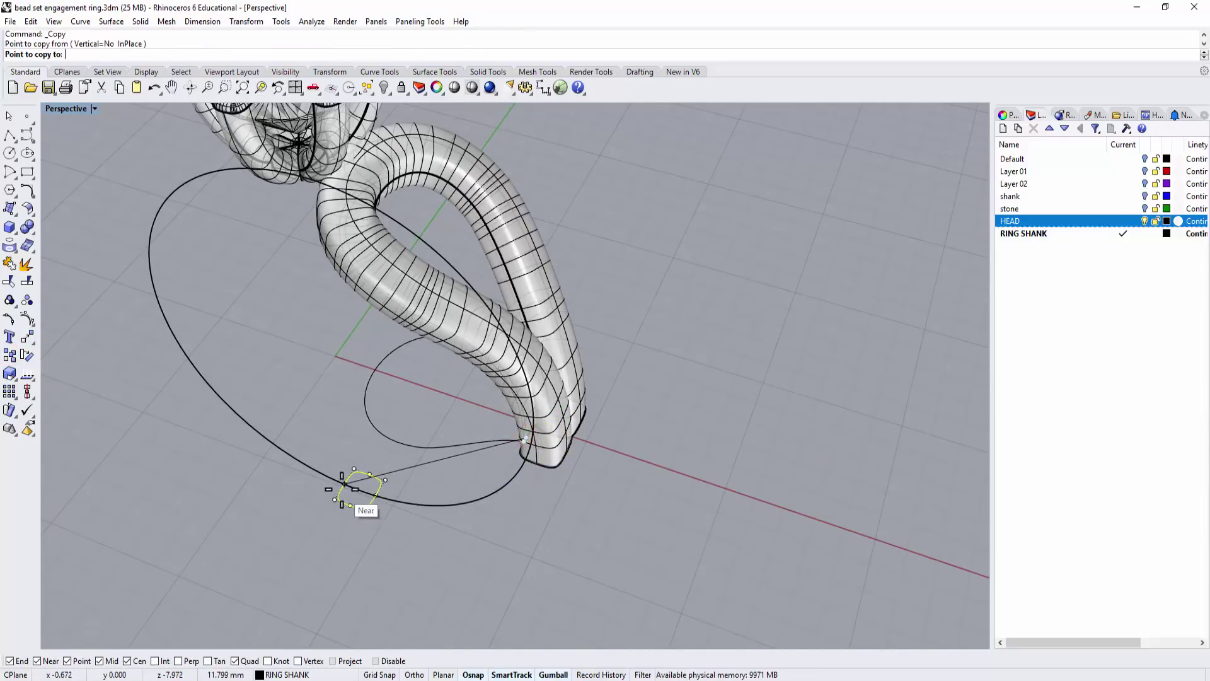
{"action": "right_click_drag", "start_coordinate": [348, 493], "coordinate": [490, 513]}
{"action": "right_click", "coordinate": [490, 513]}
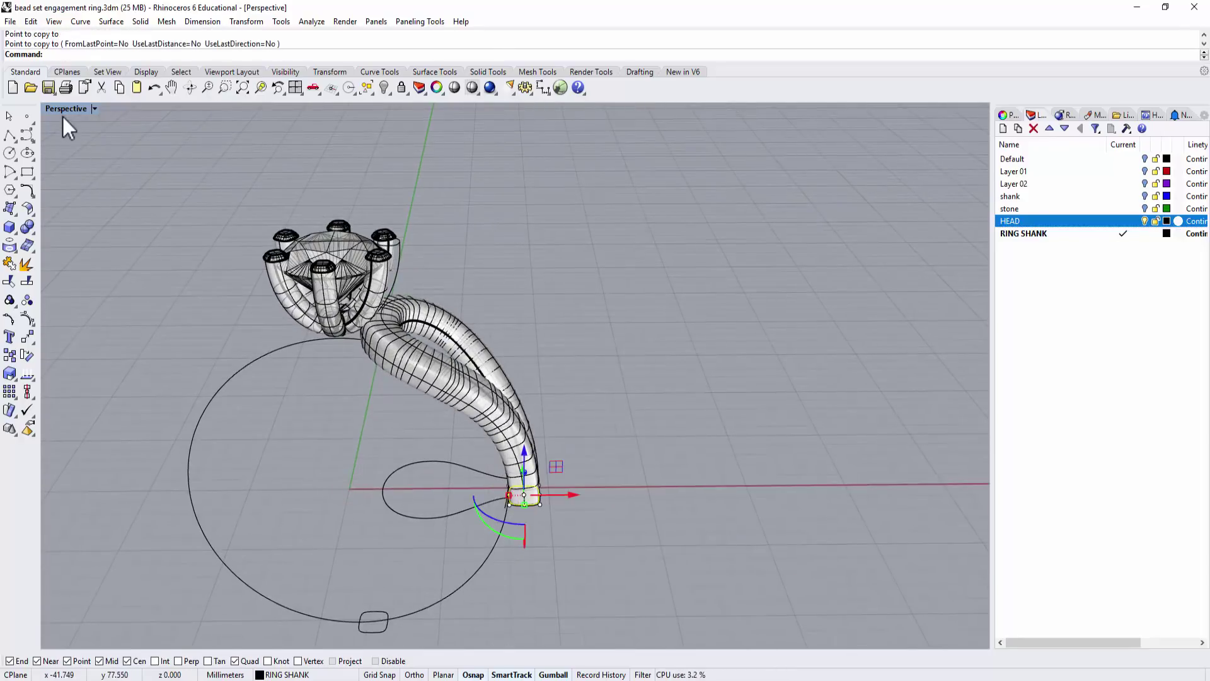
- In the Front view, rotate the copied profile 90 degrees about the circle's bottom quadrant so it points straight down
{"action": "double_click", "coordinate": [62, 111]}
{"action": "double_click", "coordinate": [53, 383]}
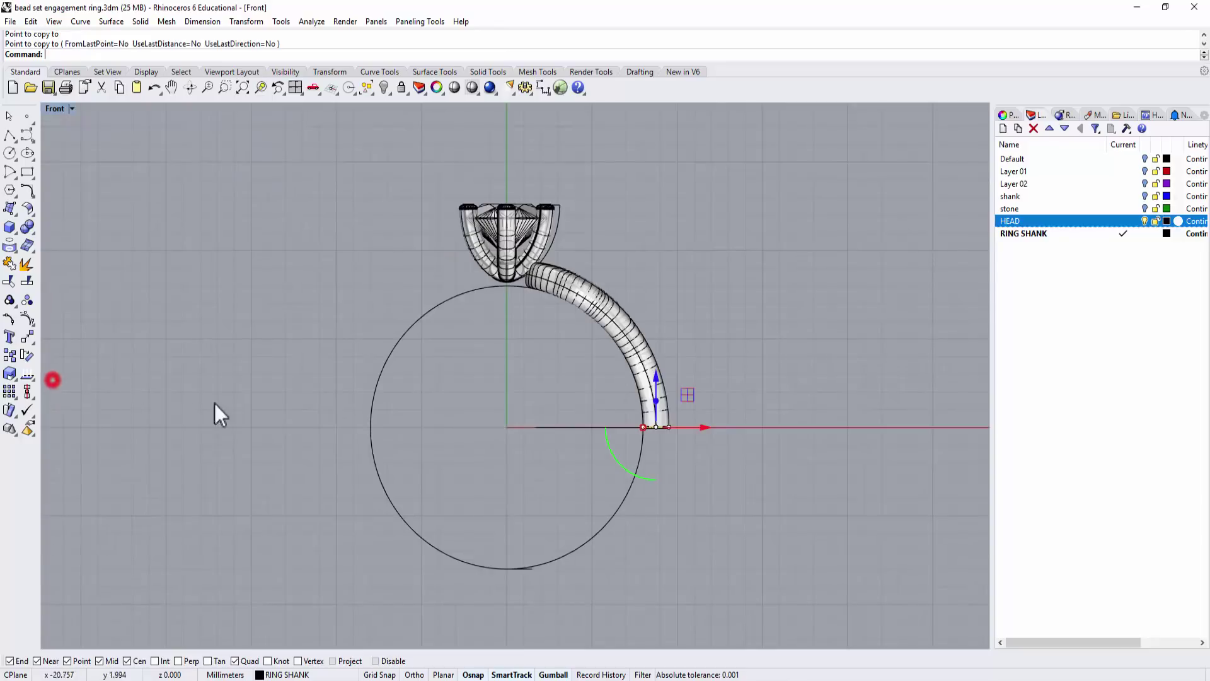
{"action": "right_click_drag", "start_coordinate": [565, 514], "coordinate": [610, 365]}
{"action": "left_click", "coordinate": [582, 421]}
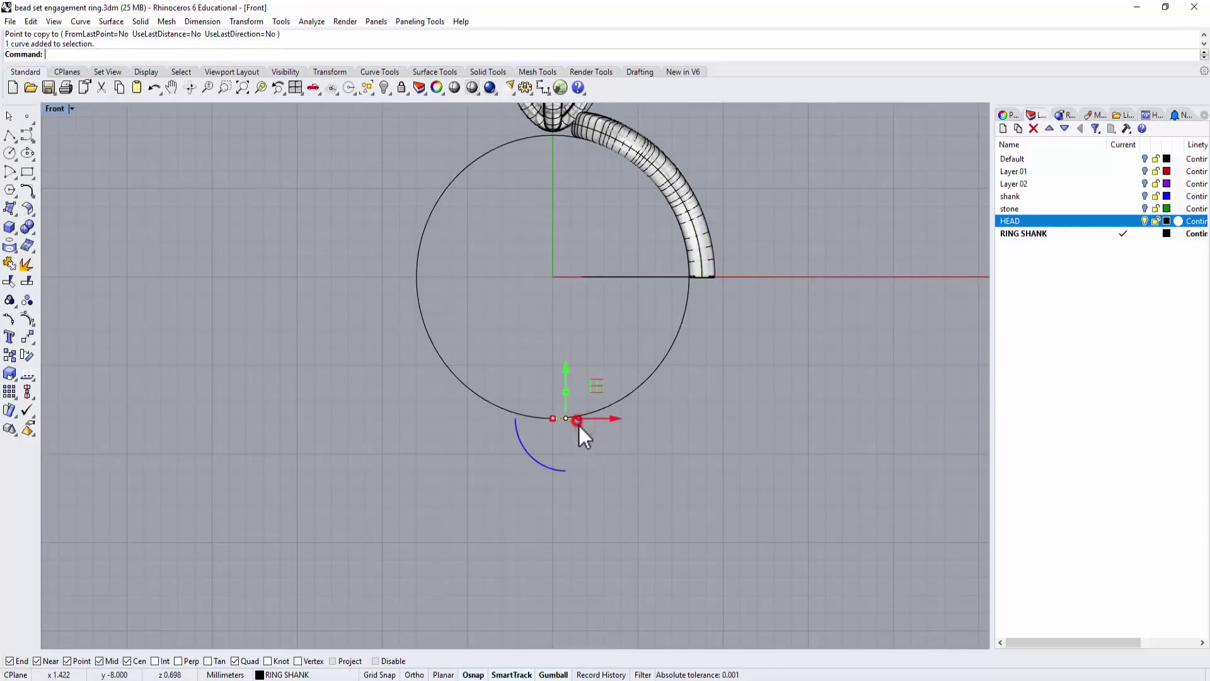
{"action": "left_click", "coordinate": [22, 357]}
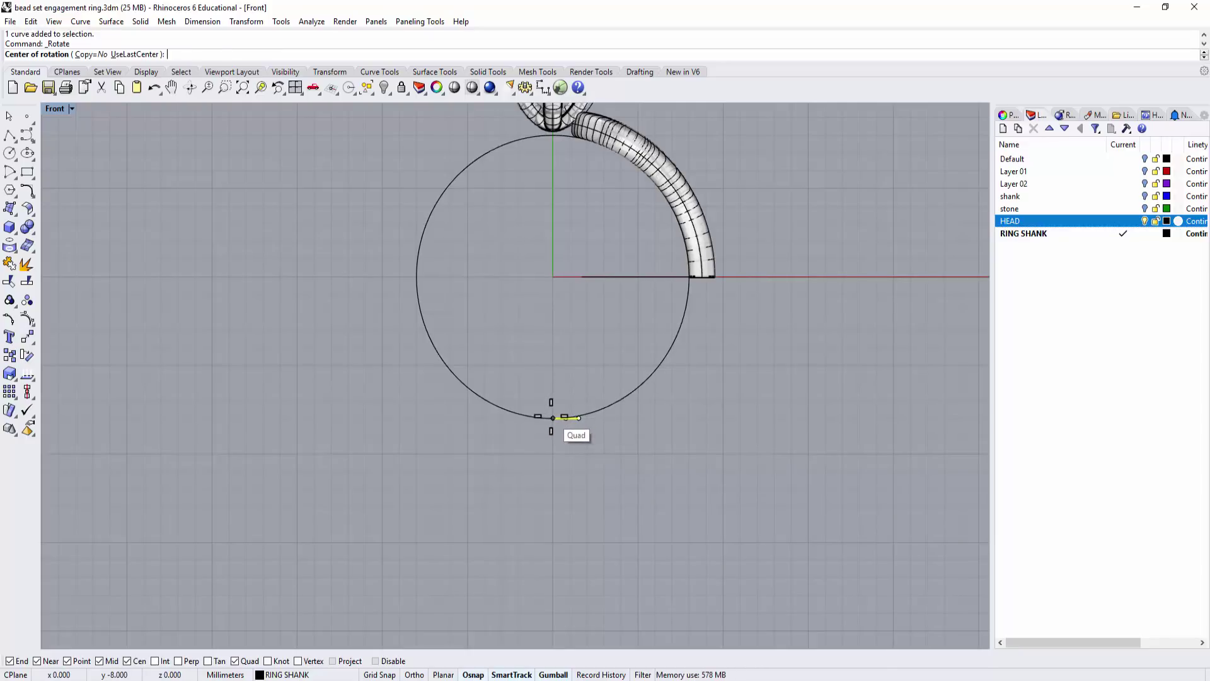
{"action": "left_click", "coordinate": [553, 417]}
{"action": "left_click", "coordinate": [709, 417]}
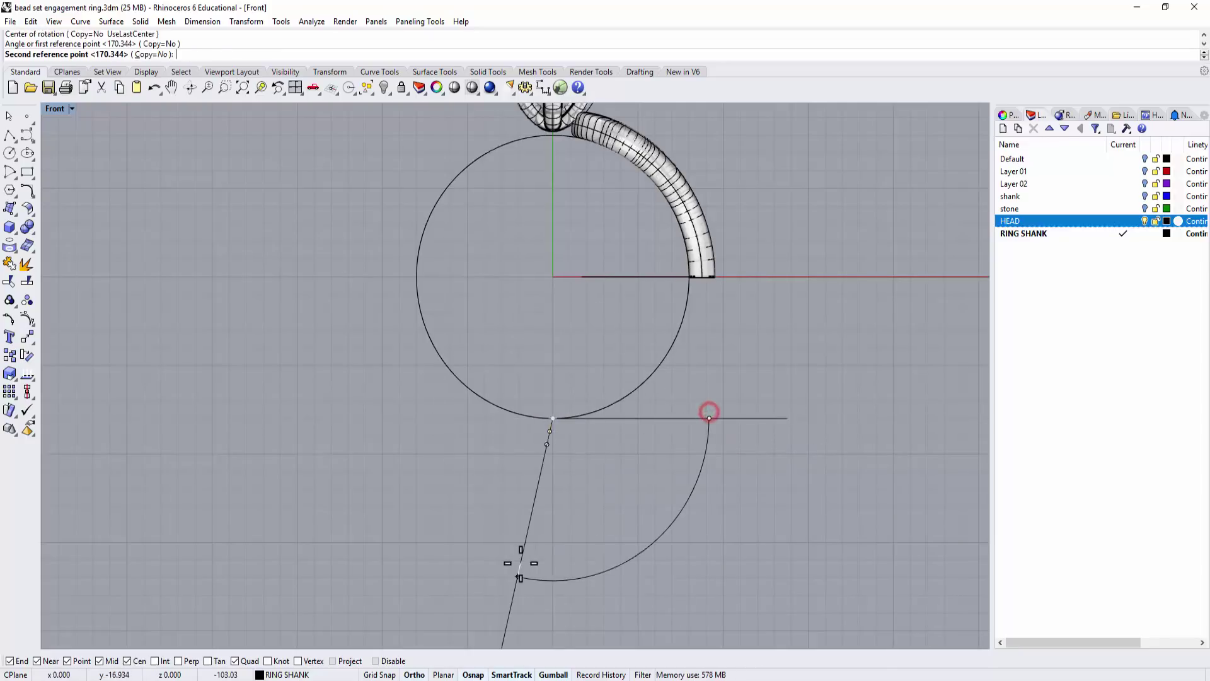
{"action": "left_click", "coordinate": [553, 550]}
{"action": "scroll", "coordinate": [687, 492], "scroll_direction": "down", "scroll_amount": 3}
{"action": "key", "text": "Escape"}
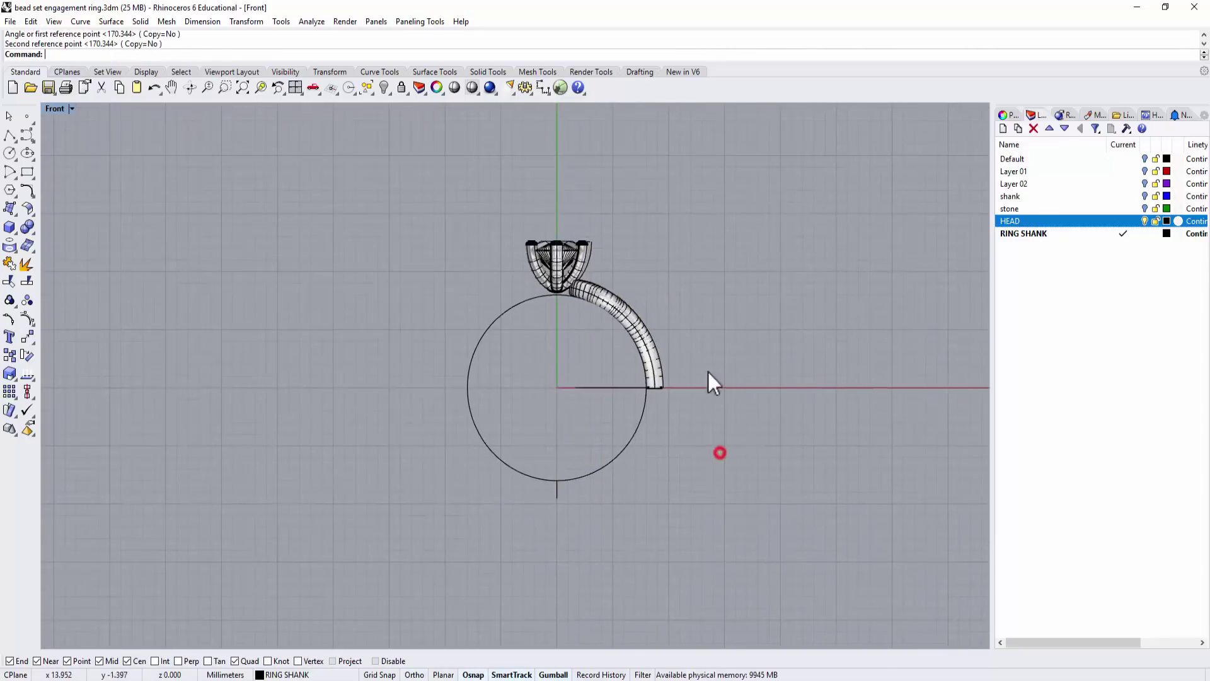
- Hide the swept split shank surface and return to the Perspective view
{"action": "right_click_drag", "start_coordinate": [708, 372], "coordinate": [616, 421]}
{"action": "left_click", "coordinate": [534, 384]}
{"action": "right_click_drag", "start_coordinate": [787, 312], "coordinate": [786, 285]}
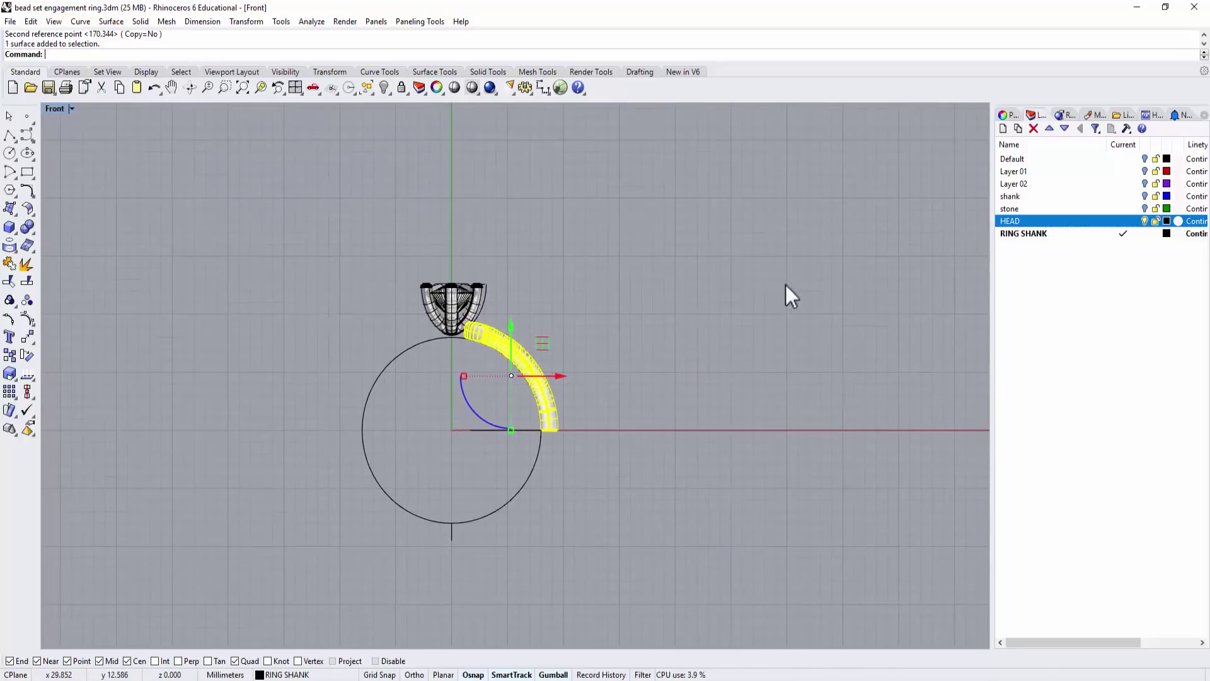
{"action": "key", "text": "ctrl+F4"}
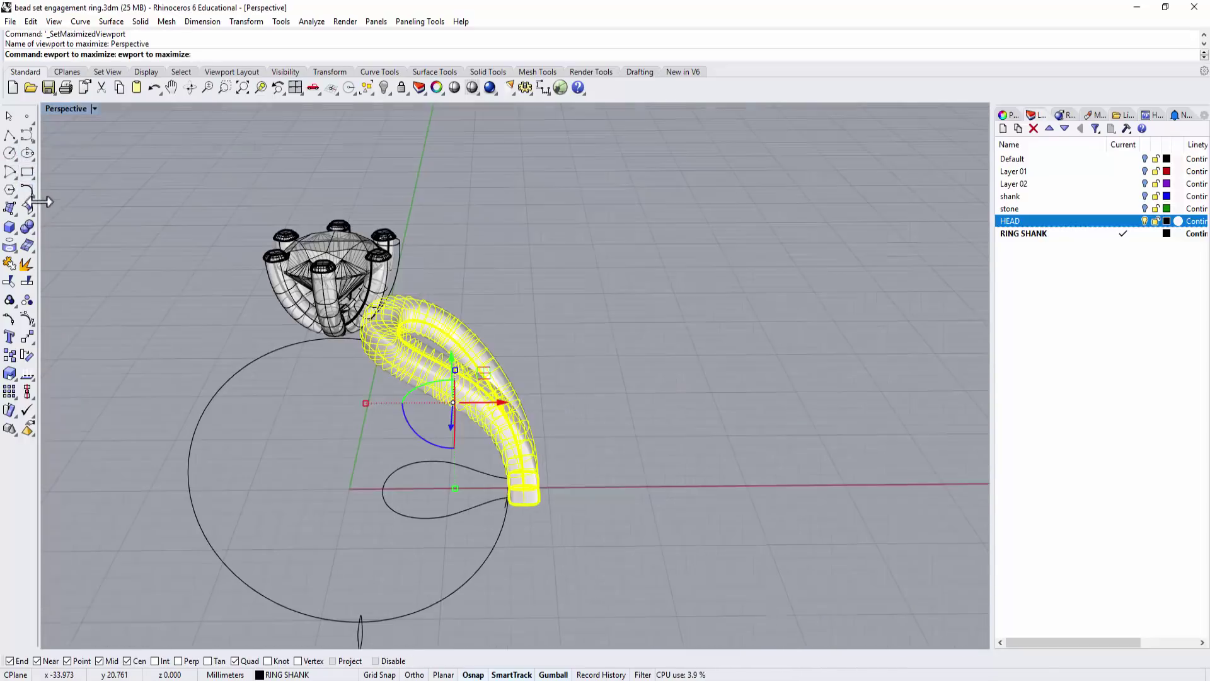
{"action": "left_click", "coordinate": [384, 87]}
{"action": "right_click_drag", "start_coordinate": [635, 333], "coordinate": [647, 435]}
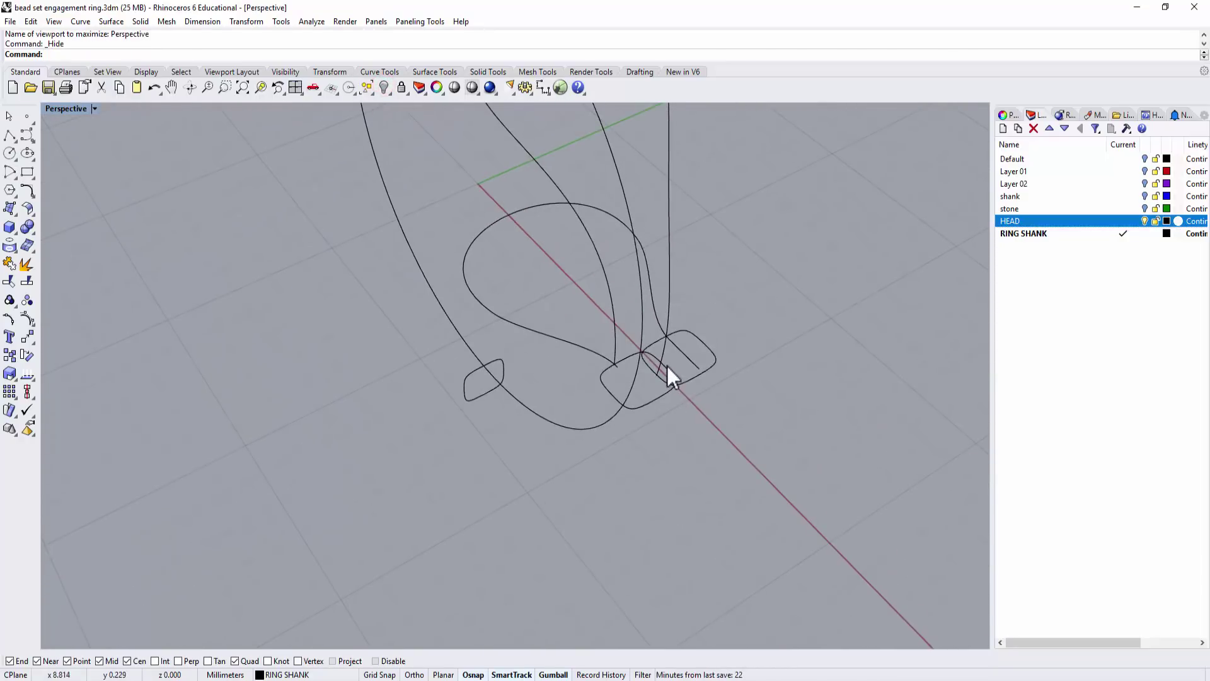
- Trim away the overlapping inner segments of the two rounded profiles, using both profiles as cutting objects
{"action": "scroll", "coordinate": [667, 366], "scroll_direction": "up", "scroll_amount": 1}
{"action": "left_click", "coordinate": [683, 395]}
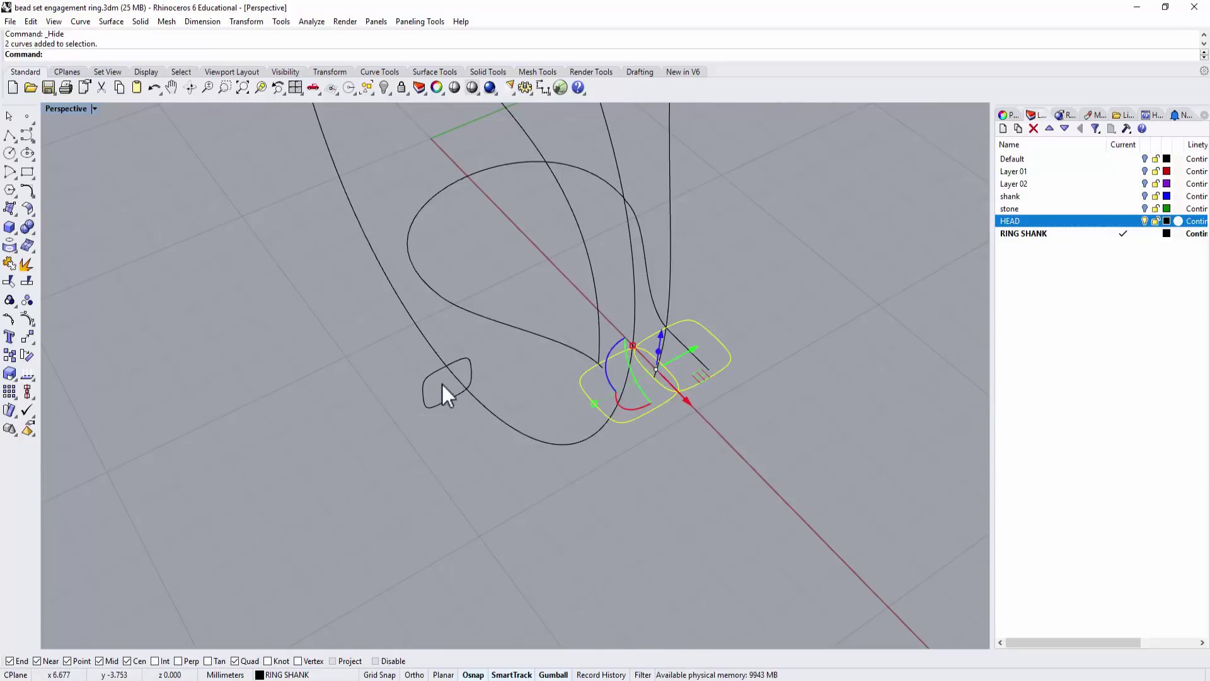
{"action": "scroll", "coordinate": [442, 386], "scroll_direction": "down", "scroll_amount": 2}
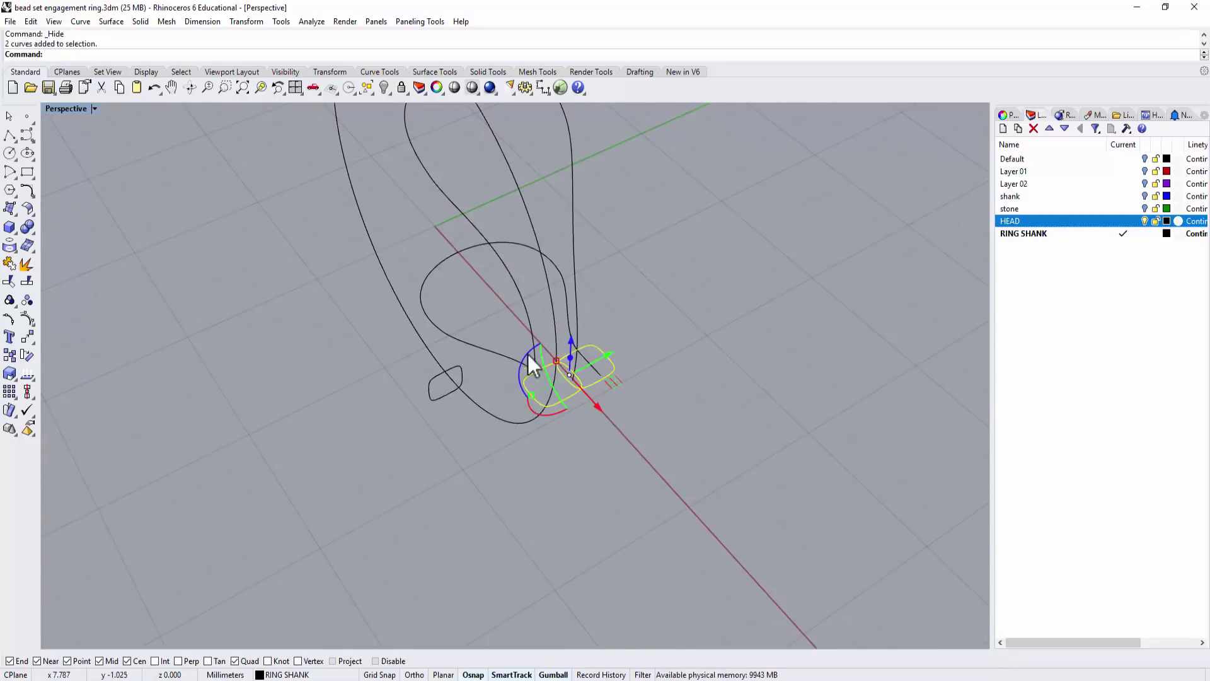
{"action": "scroll", "coordinate": [583, 377], "scroll_direction": "up", "scroll_amount": 1}
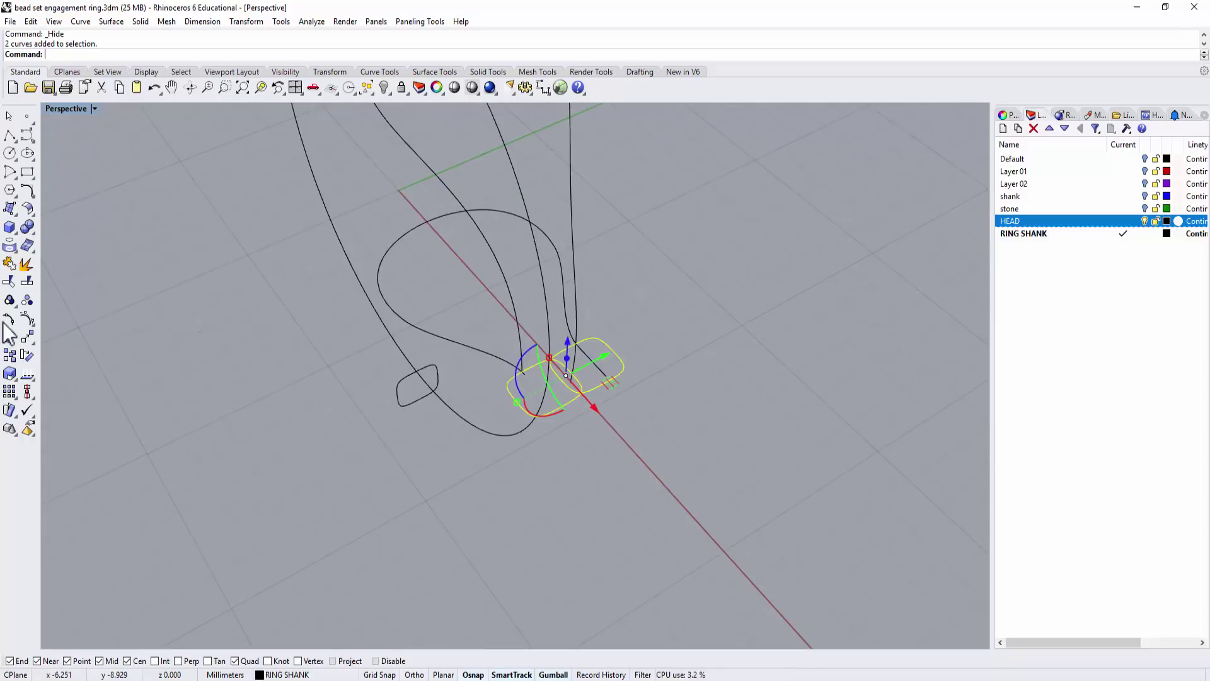
{"action": "left_click", "coordinate": [10, 281]}
{"action": "scroll", "coordinate": [617, 372], "scroll_direction": "up", "scroll_amount": 2}
{"action": "left_click", "coordinate": [561, 413]}
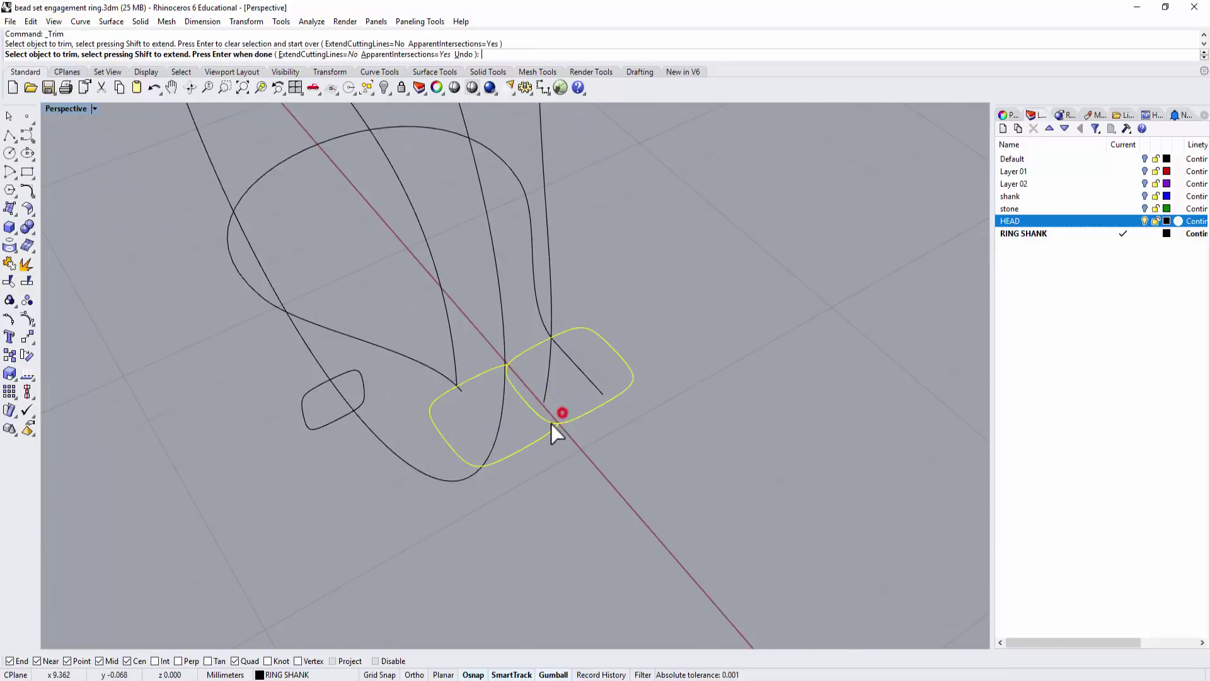
{"action": "left_click", "coordinate": [547, 424]}
{"action": "right_click_drag", "start_coordinate": [529, 381], "coordinate": [634, 411]}
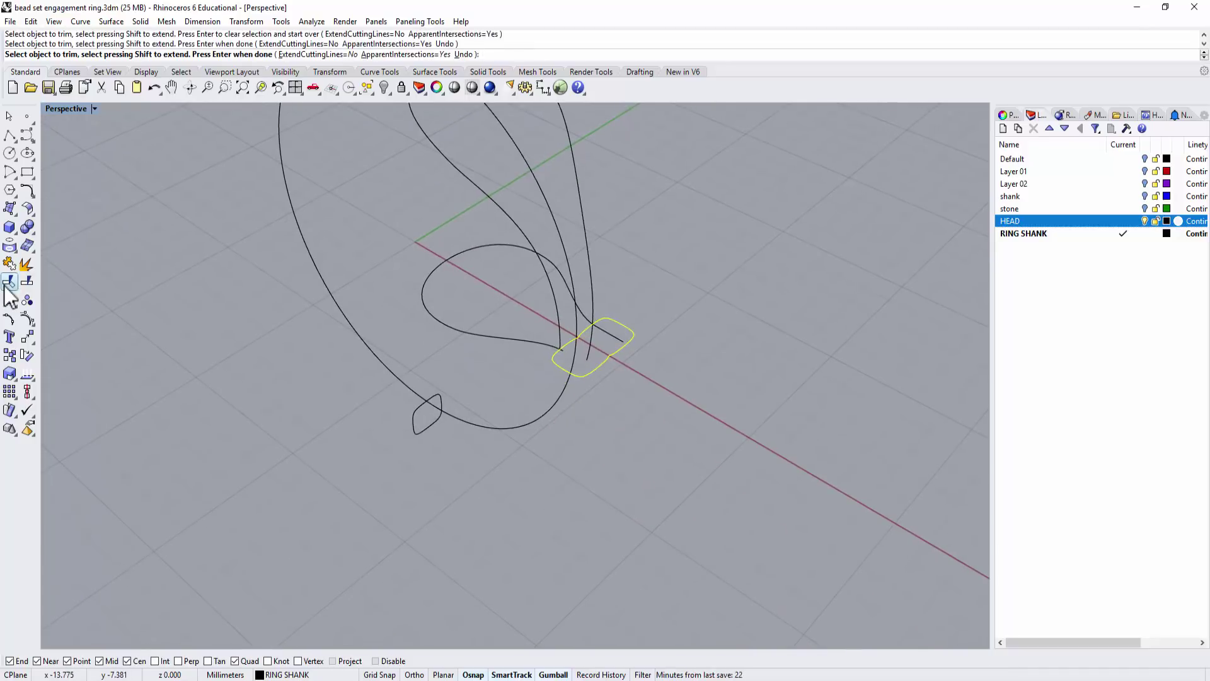
- Finish the trim and join the two remaining profile halves into one closed curve
{"action": "key", "text": "Return"}
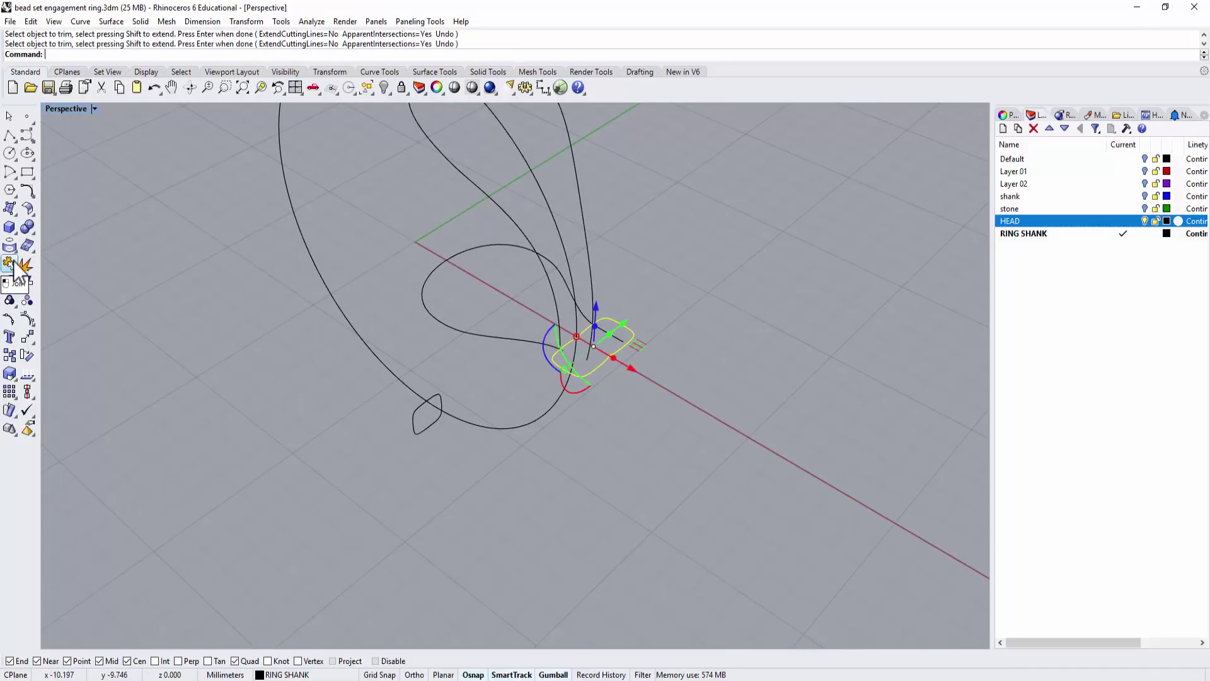
{"action": "left_click", "coordinate": [15, 263]}
{"action": "right_click_drag", "start_coordinate": [605, 327], "coordinate": [665, 276]}
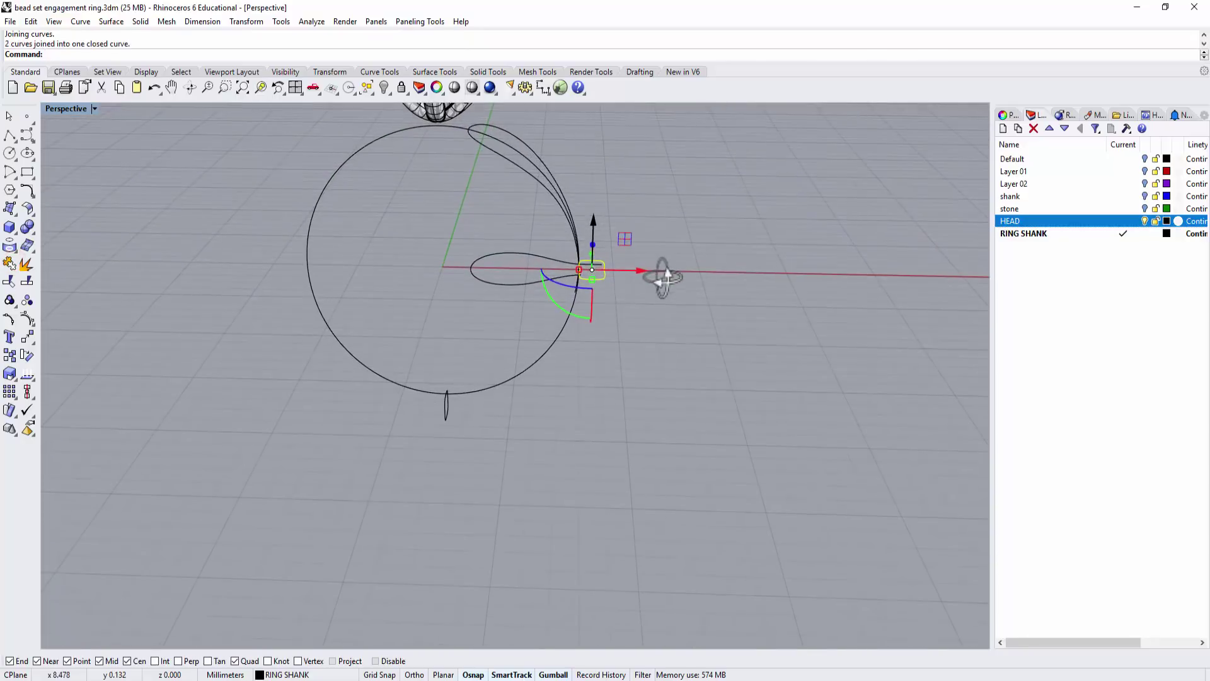
- Mirror the joined profile across the vertical plane through the origin (0) to the opposite side of the finger circle, keeping the original
{"action": "left_click", "coordinate": [27, 339]}
{"action": "left_click", "coordinate": [135, 341]}
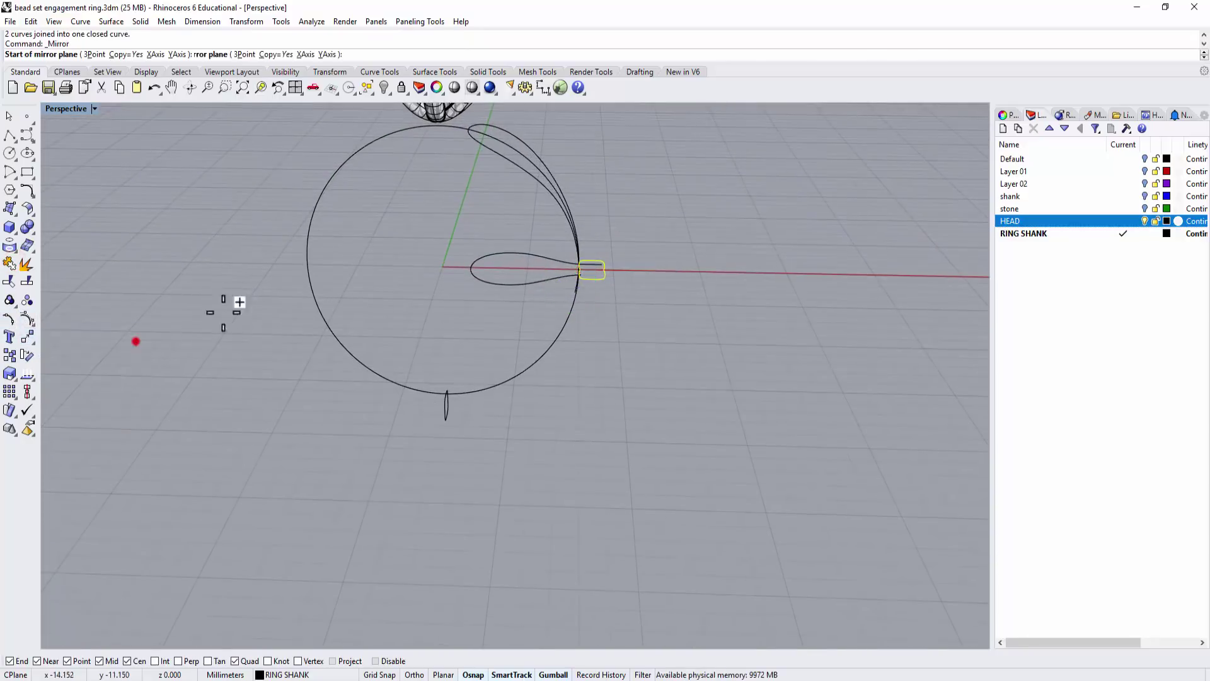
{"action": "type", "text": "0"}
{"action": "key", "text": "Return"}
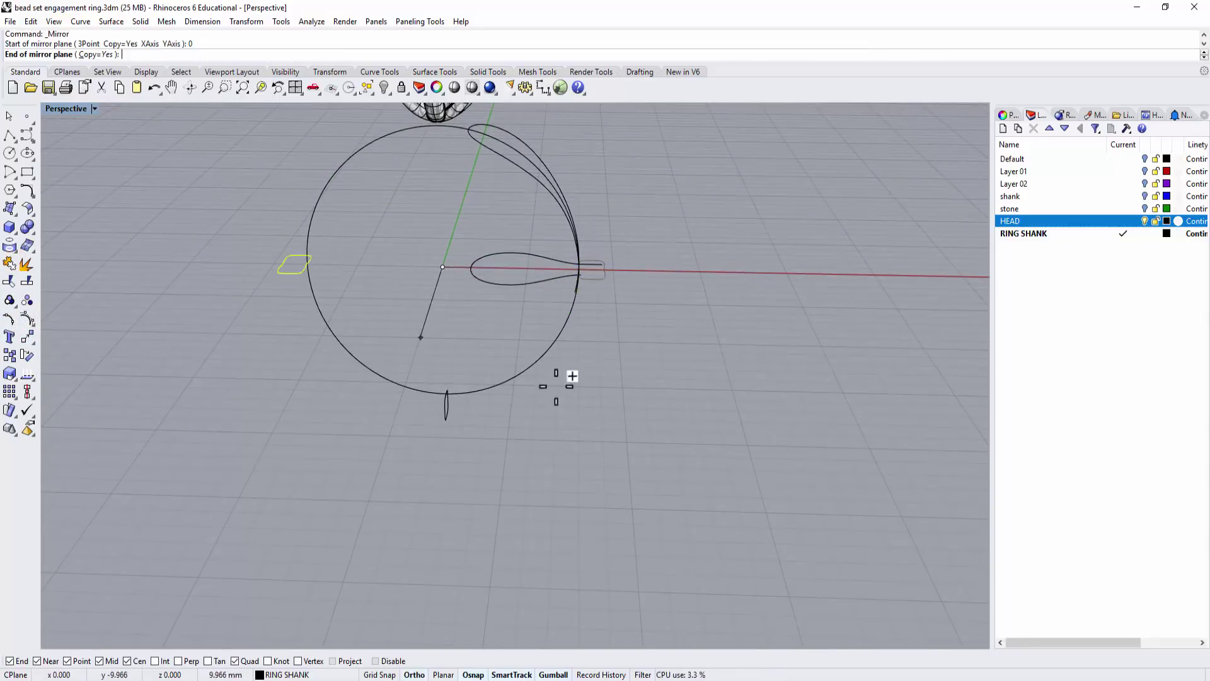
{"action": "left_click", "coordinate": [262, 396]}
{"action": "right_click_drag", "start_coordinate": [694, 360], "coordinate": [652, 401]}
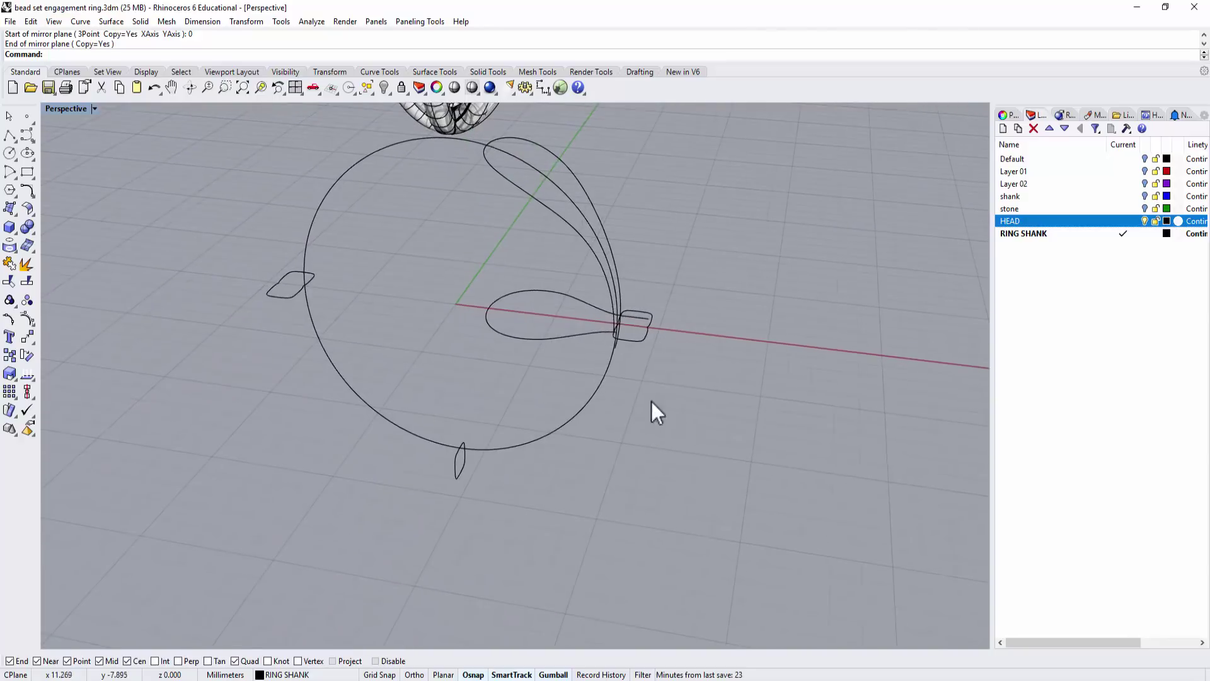
- Start a Sweep 1 Rail with the finger circle as rail and the two side profiles and the bottom profile as cross sections
{"action": "left_click", "coordinate": [111, 21]}
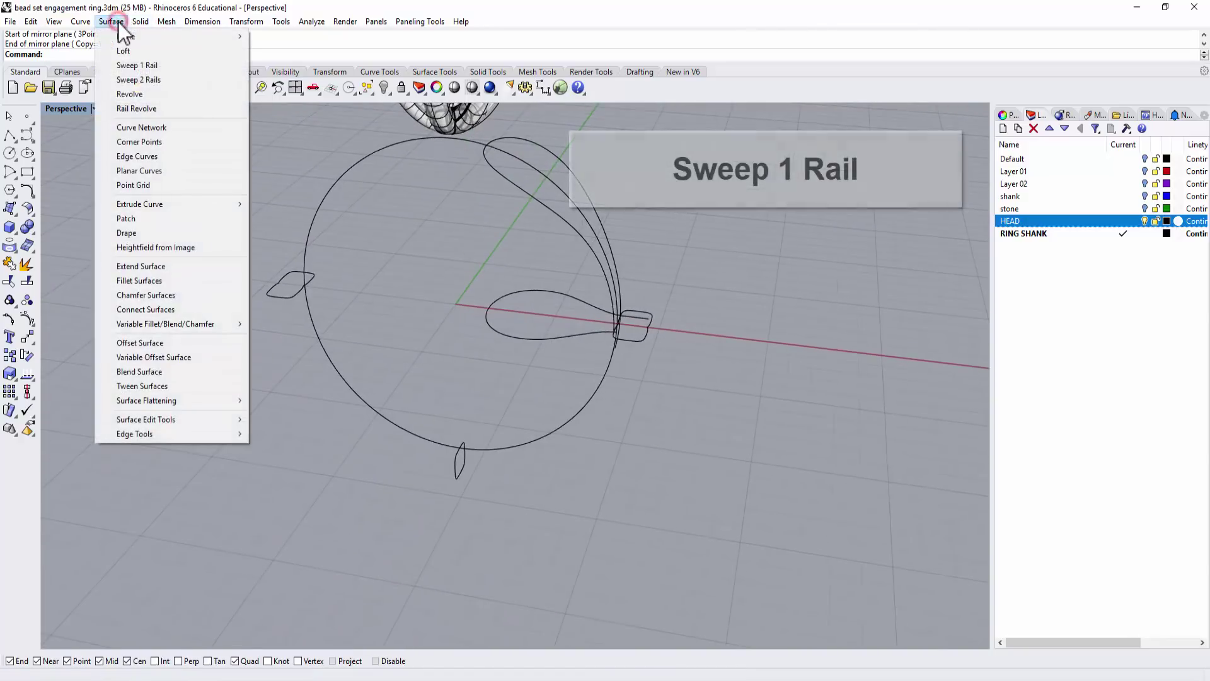
{"action": "left_click", "coordinate": [134, 68]}
{"action": "left_click", "coordinate": [540, 440]}
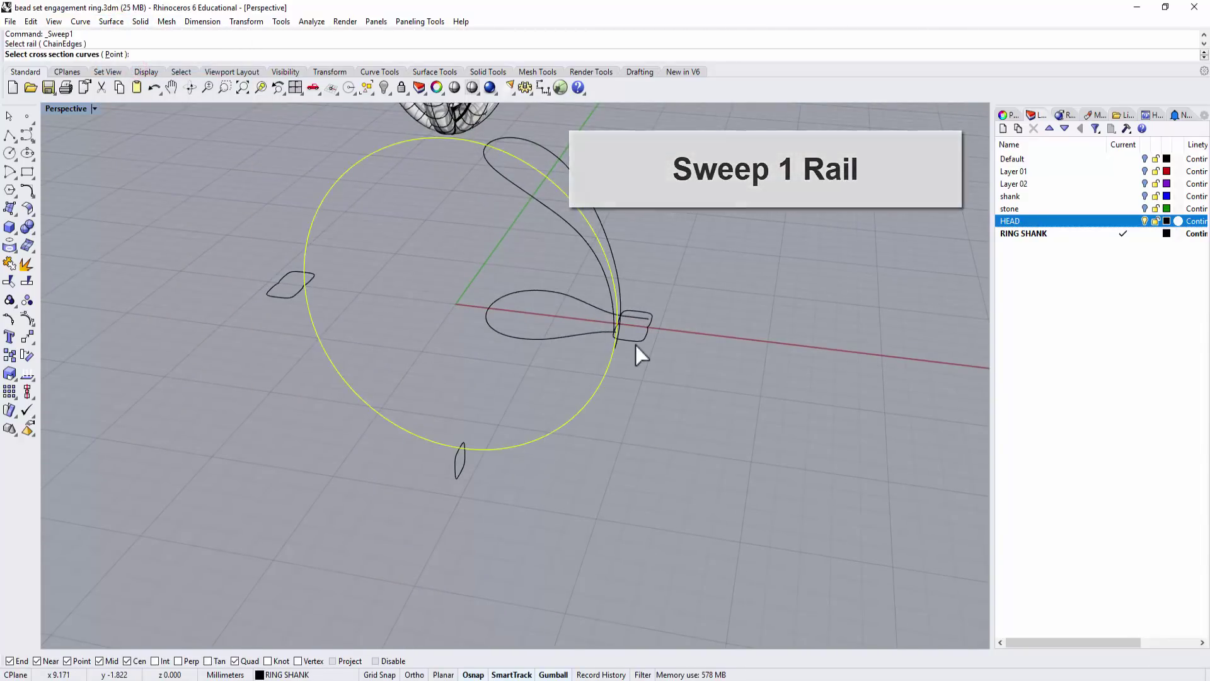
{"action": "left_click", "coordinate": [635, 346]}
{"action": "left_click", "coordinate": [457, 478]}
{"action": "left_click", "coordinate": [283, 300]}
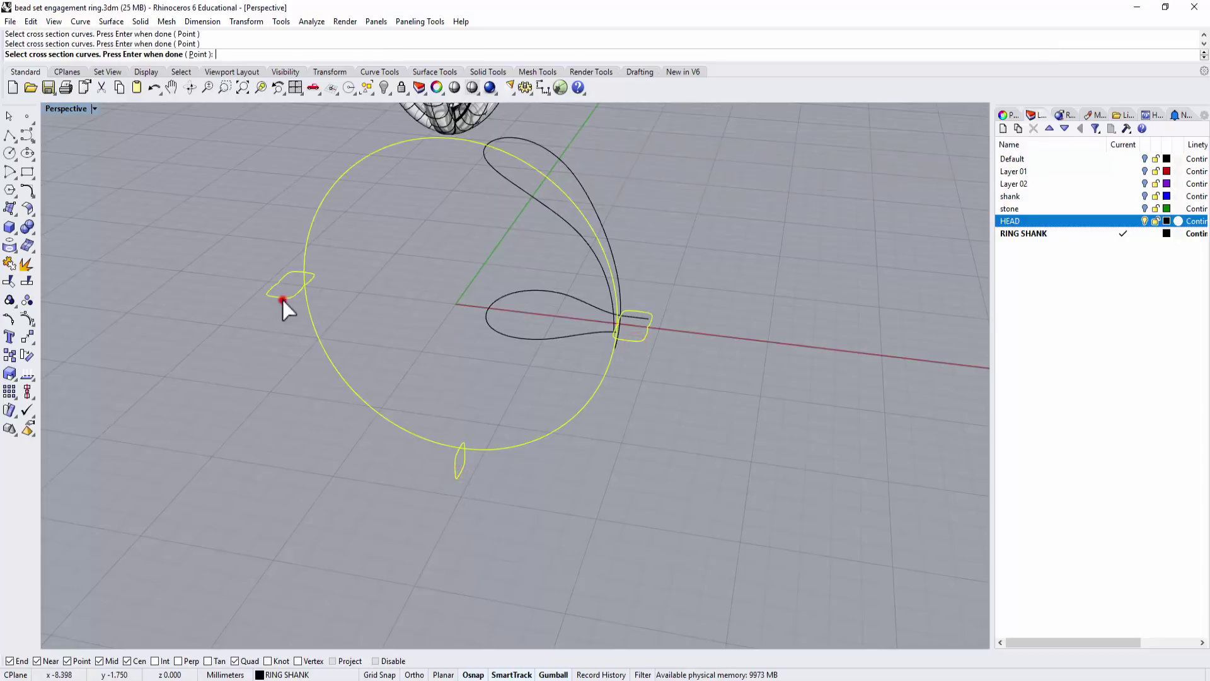
{"action": "key", "text": "Return"}
- Align the seam points of the three profiles to their inner midpoints on the finger circle, with matching directions
{"action": "left_click", "coordinate": [300, 290]}
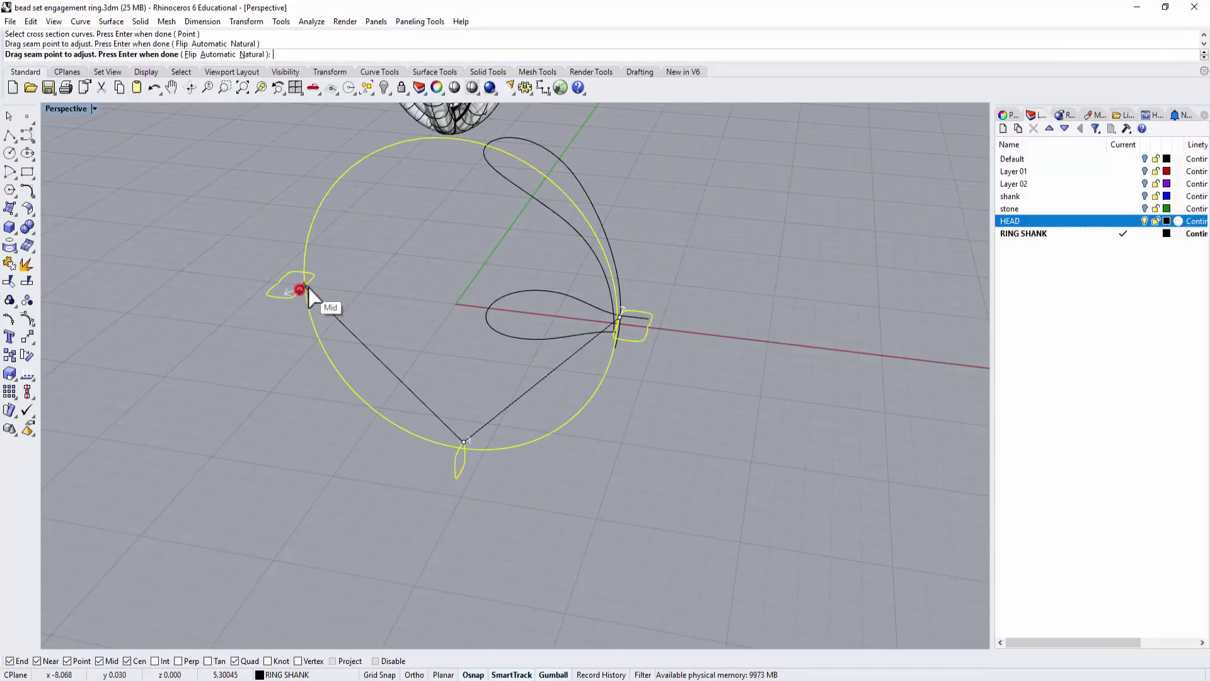
{"action": "scroll", "coordinate": [302, 290], "scroll_direction": "up", "scroll_amount": 4}
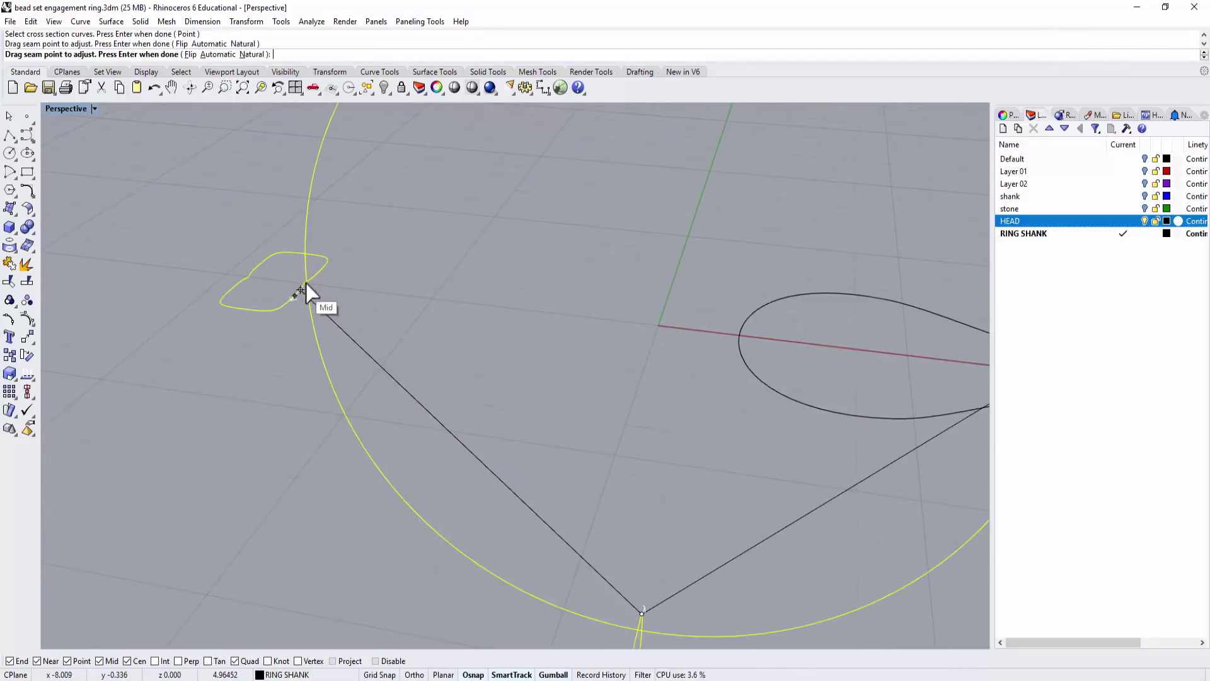
{"action": "left_click", "coordinate": [304, 290]}
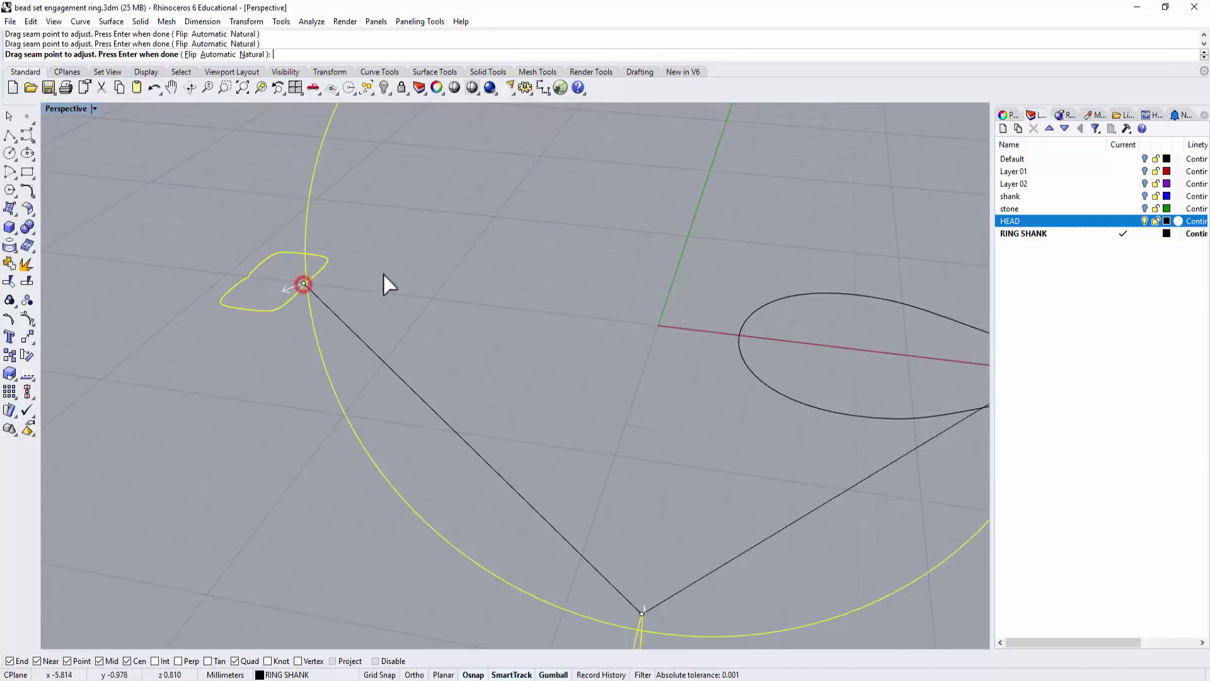
{"action": "scroll", "coordinate": [391, 277], "scroll_direction": "down", "scroll_amount": 4}
{"action": "scroll", "coordinate": [479, 372], "scroll_direction": "up", "scroll_amount": 5}
{"action": "right_click_drag", "start_coordinate": [482, 396], "coordinate": [510, 408]}
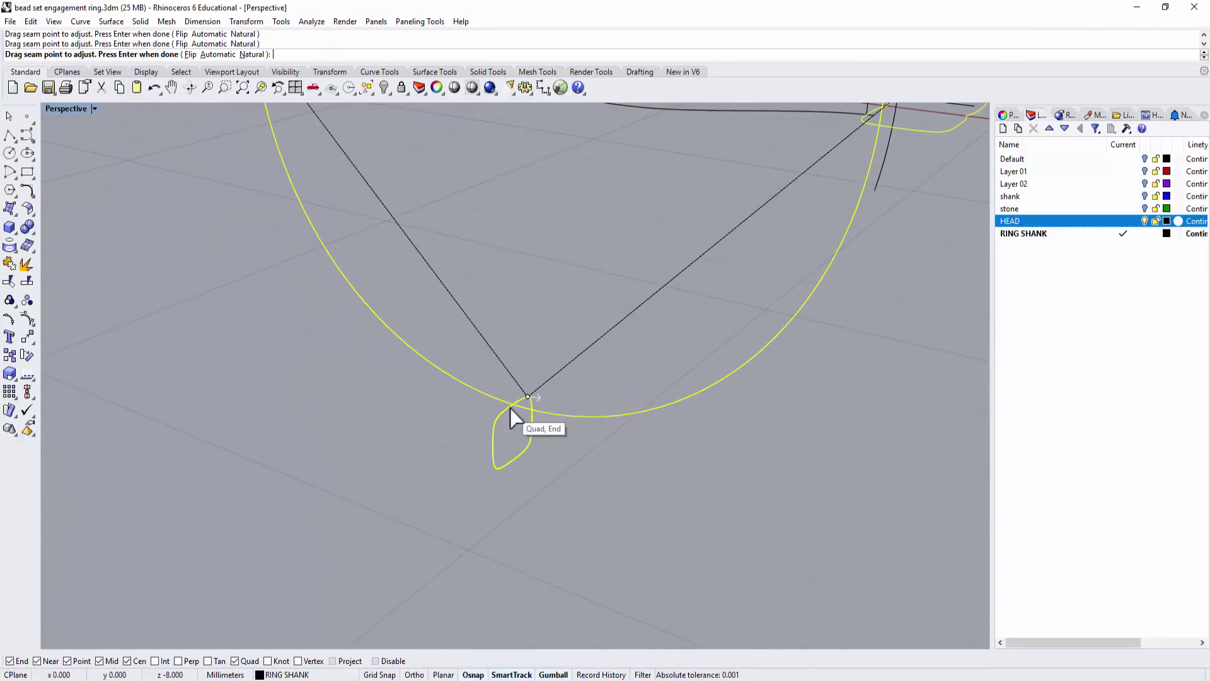
{"action": "left_click", "coordinate": [527, 396]}
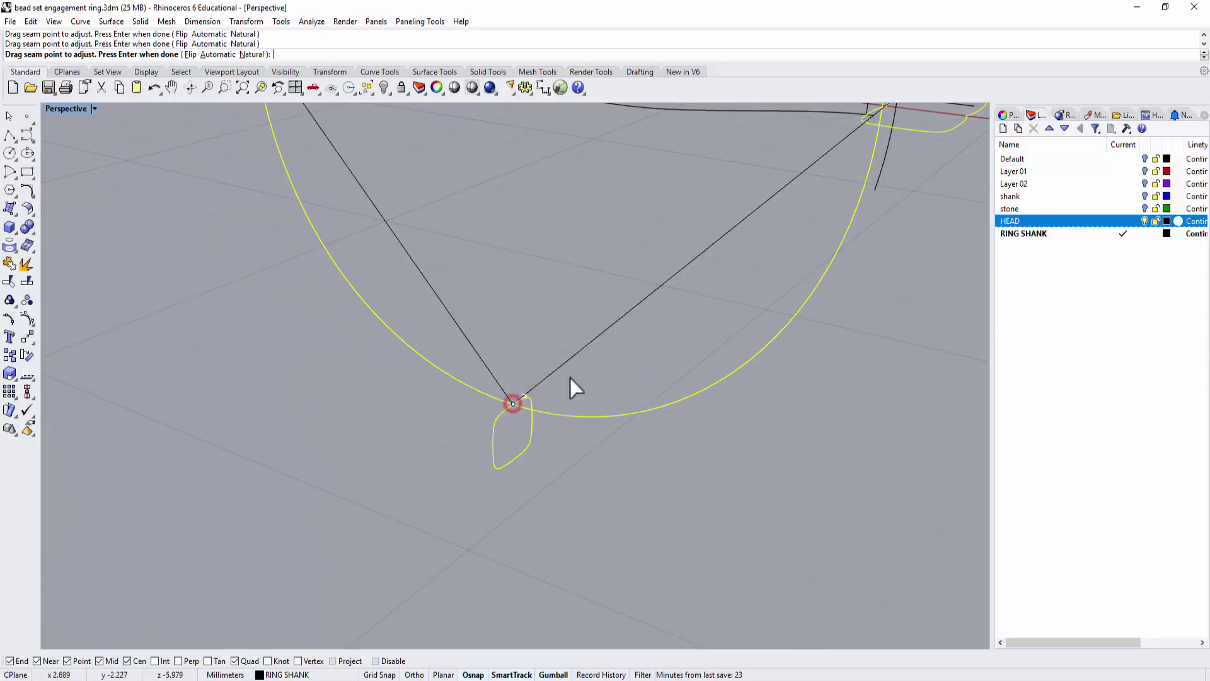
{"action": "scroll", "coordinate": [579, 369], "scroll_direction": "down", "scroll_amount": 3}
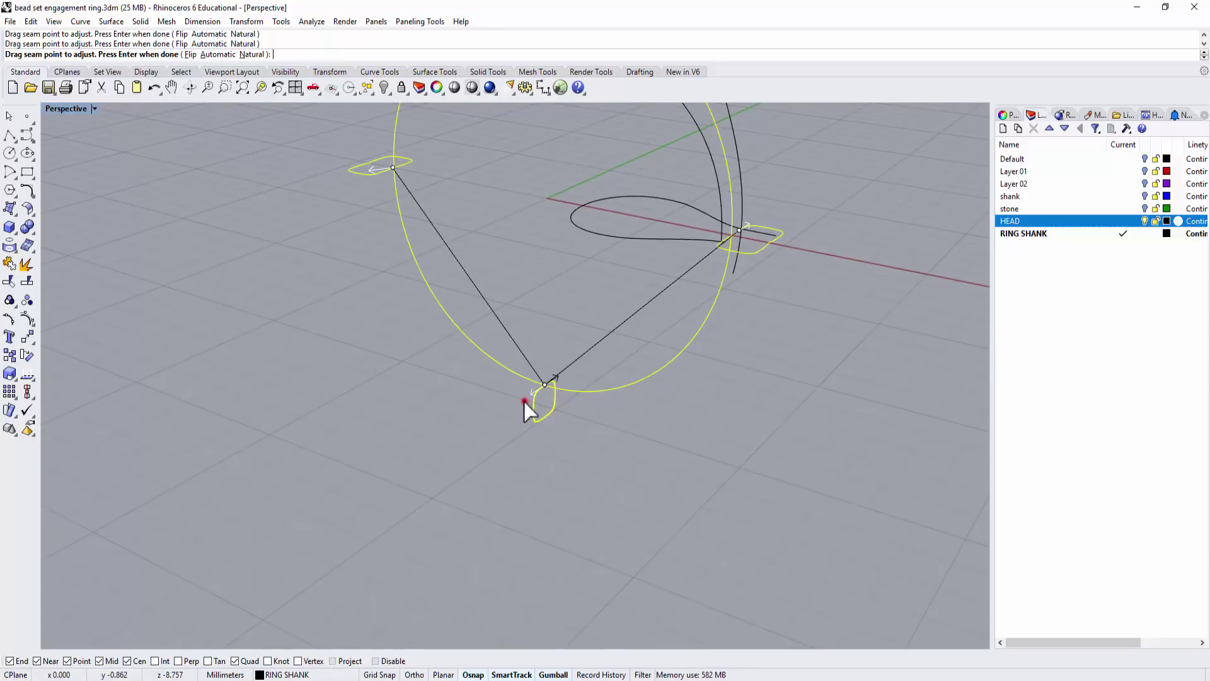
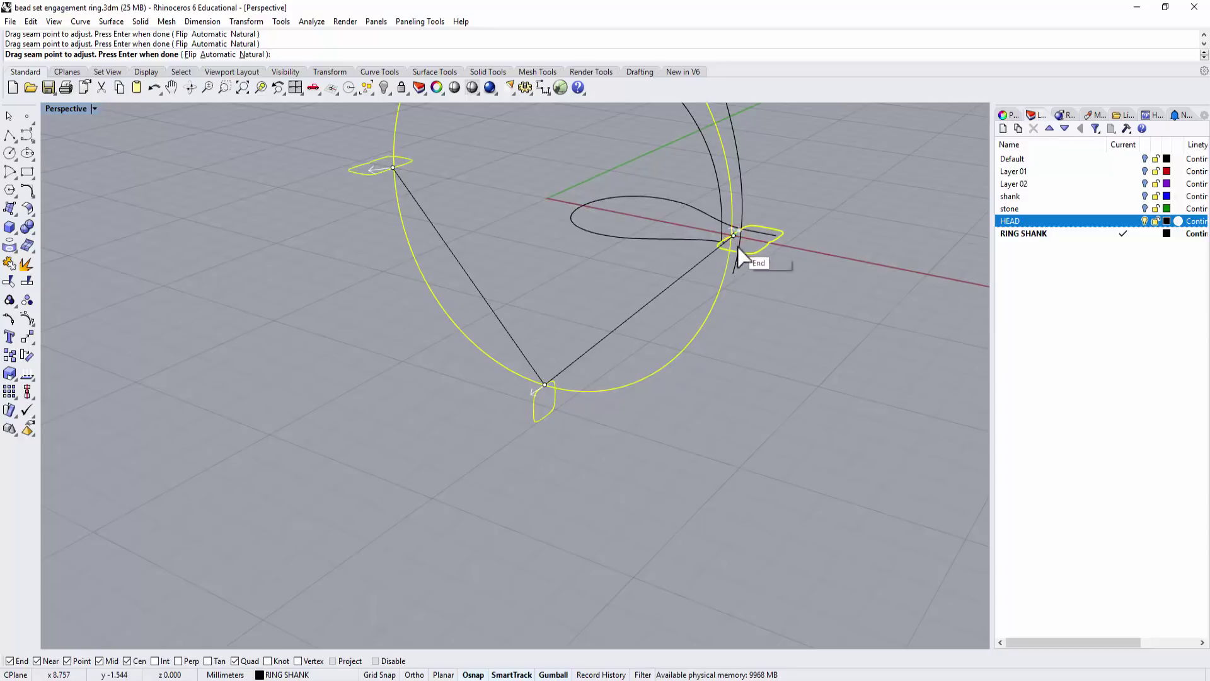
{"action": "scroll", "coordinate": [750, 278], "scroll_direction": "down", "scroll_amount": 5}
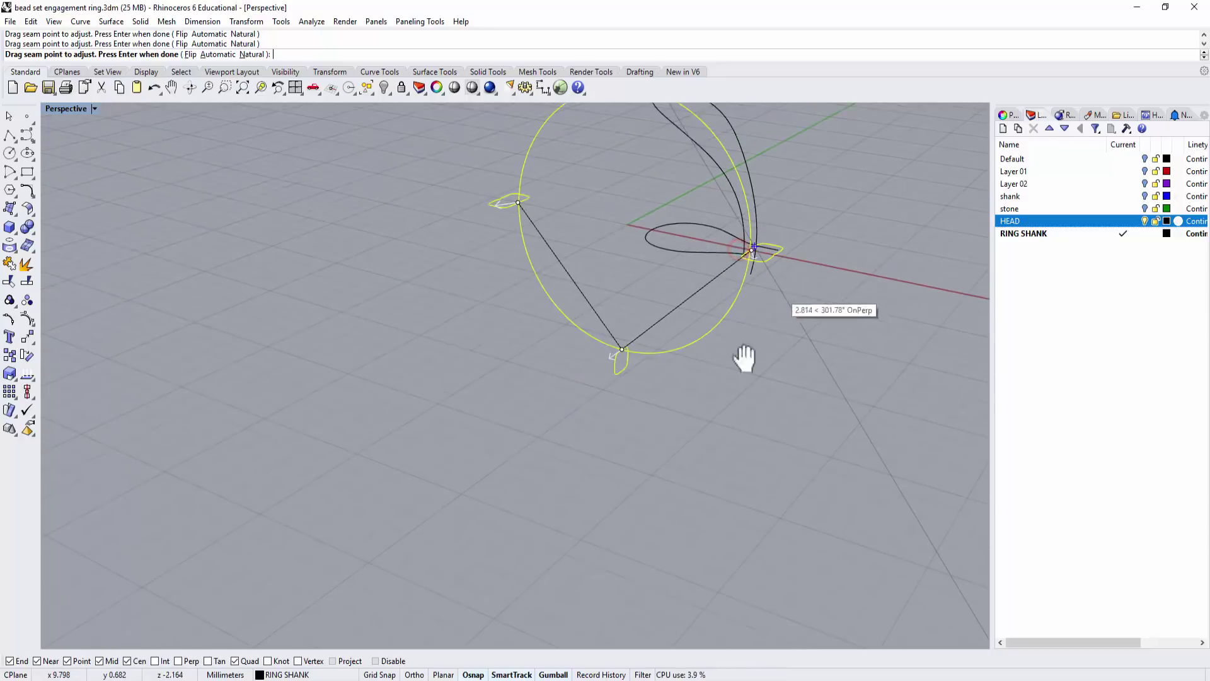
- Create the lower shank sweep with the Freeform frame style and cross sections left unchanged
{"action": "key", "text": "Return"}
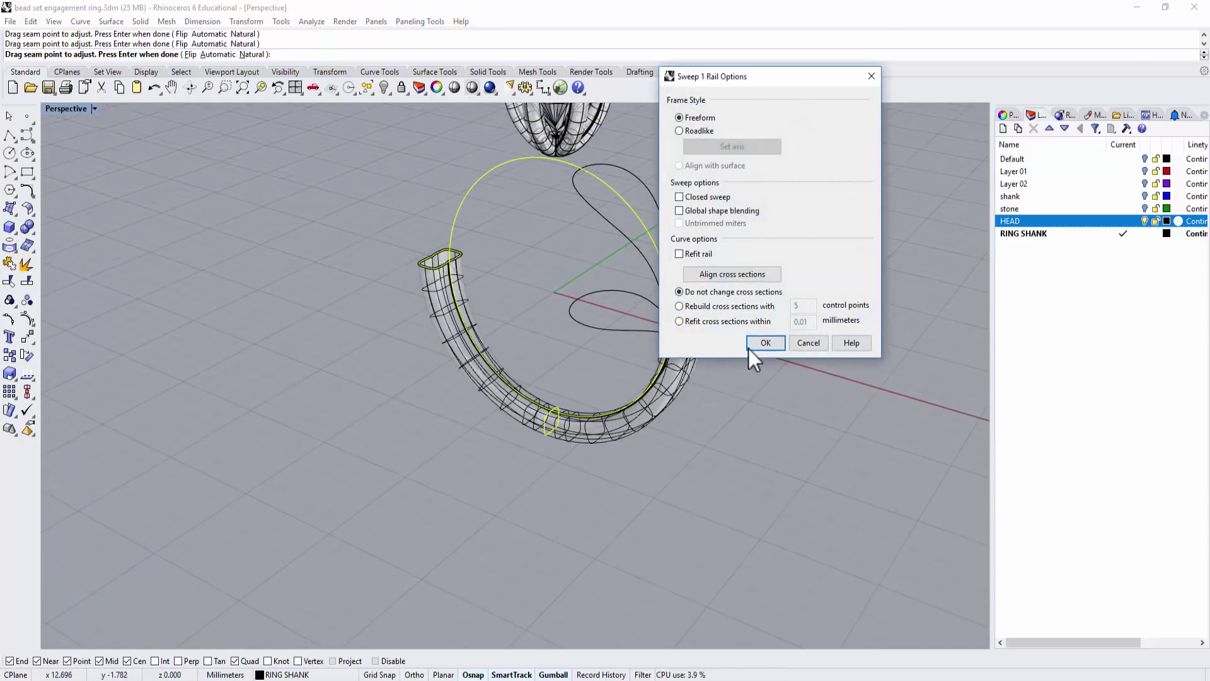
{"action": "left_click", "coordinate": [764, 343]}
{"action": "right_click_drag", "start_coordinate": [703, 427], "coordinate": [776, 369]}
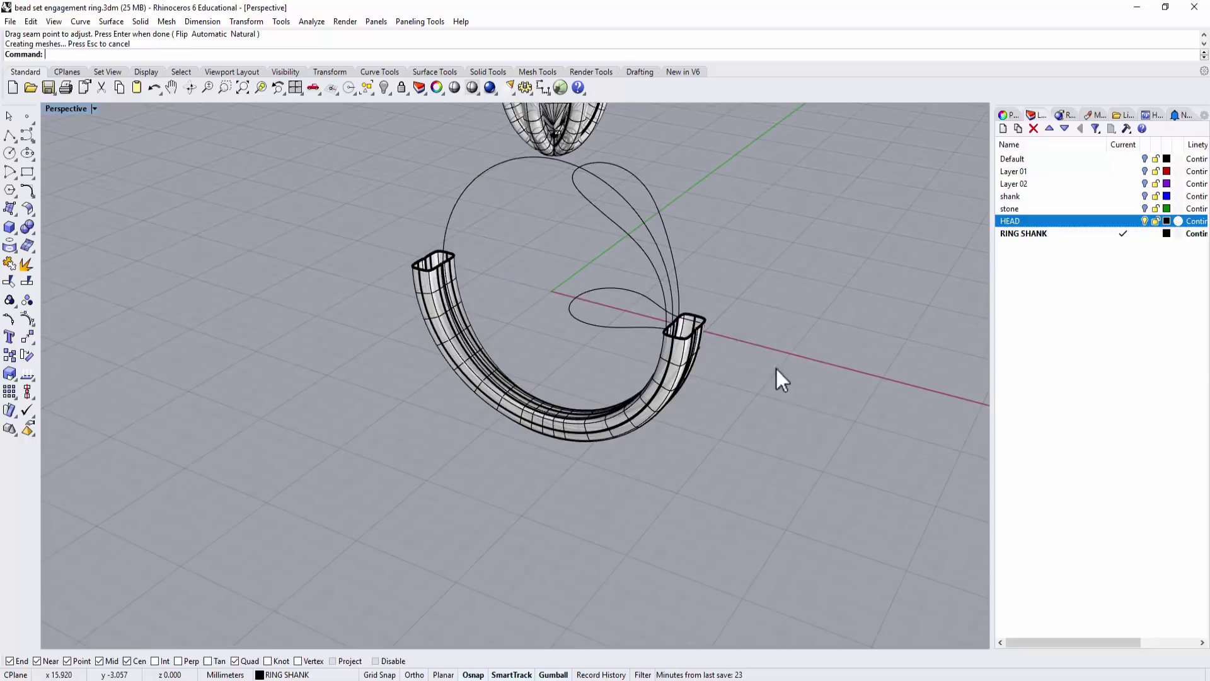
- Show the hidden split shank surface again
{"action": "left_click", "coordinate": [384, 87]}
{"action": "mouse_move", "coordinate": [740, 243]}
{"action": "right_mouse_down"}
{"action": "mouse_move", "coordinate": [745, 269]}
{"action": "mouse_move", "coordinate": [709, 257]}
{"action": "mouse_move", "coordinate": [749, 262]}
{"action": "right_mouse_up"}
{"action": "scroll", "coordinate": [728, 271], "scroll_direction": "up", "scroll_amount": 3}
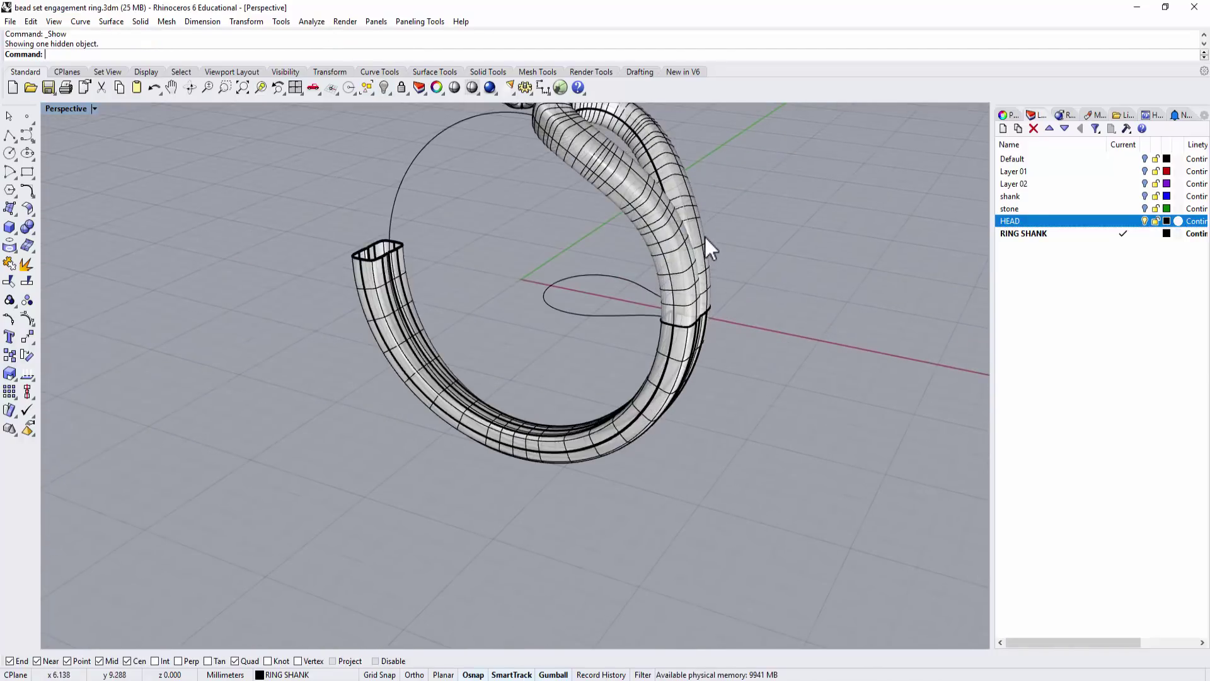
- In the Front view, mirror the split shank surface across the vertical axis through the origin (0) to the other side of the ring
{"action": "left_click", "coordinate": [708, 285]}
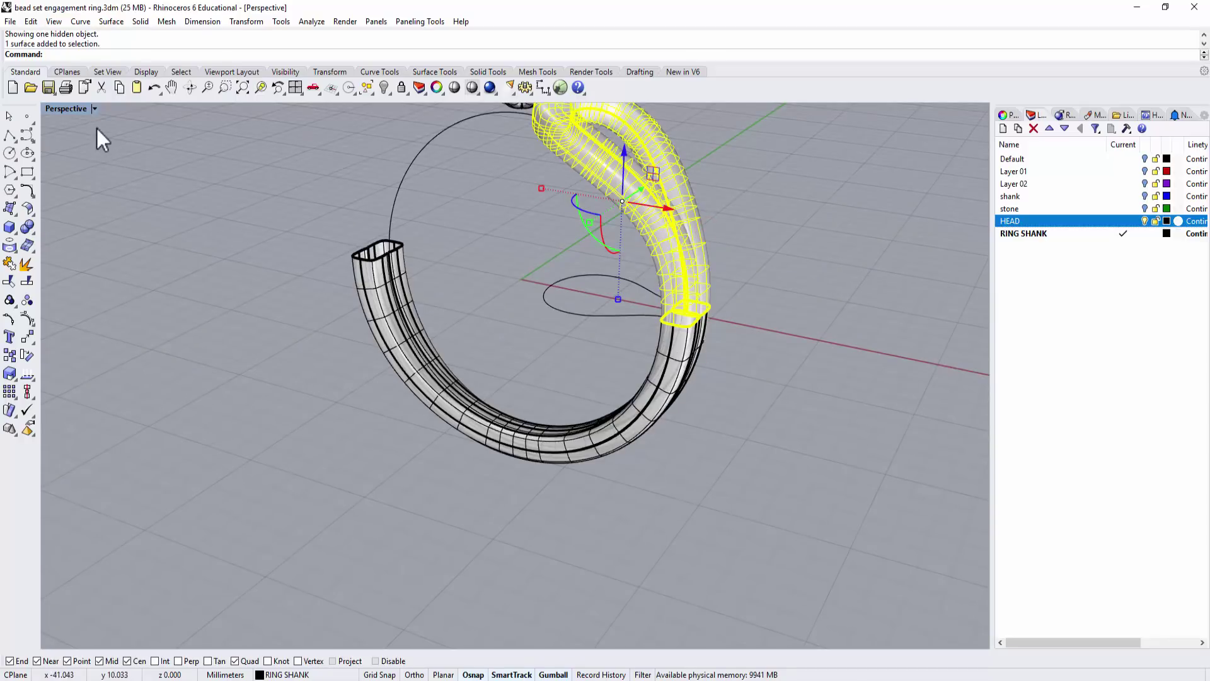
{"action": "double_click", "coordinate": [72, 108]}
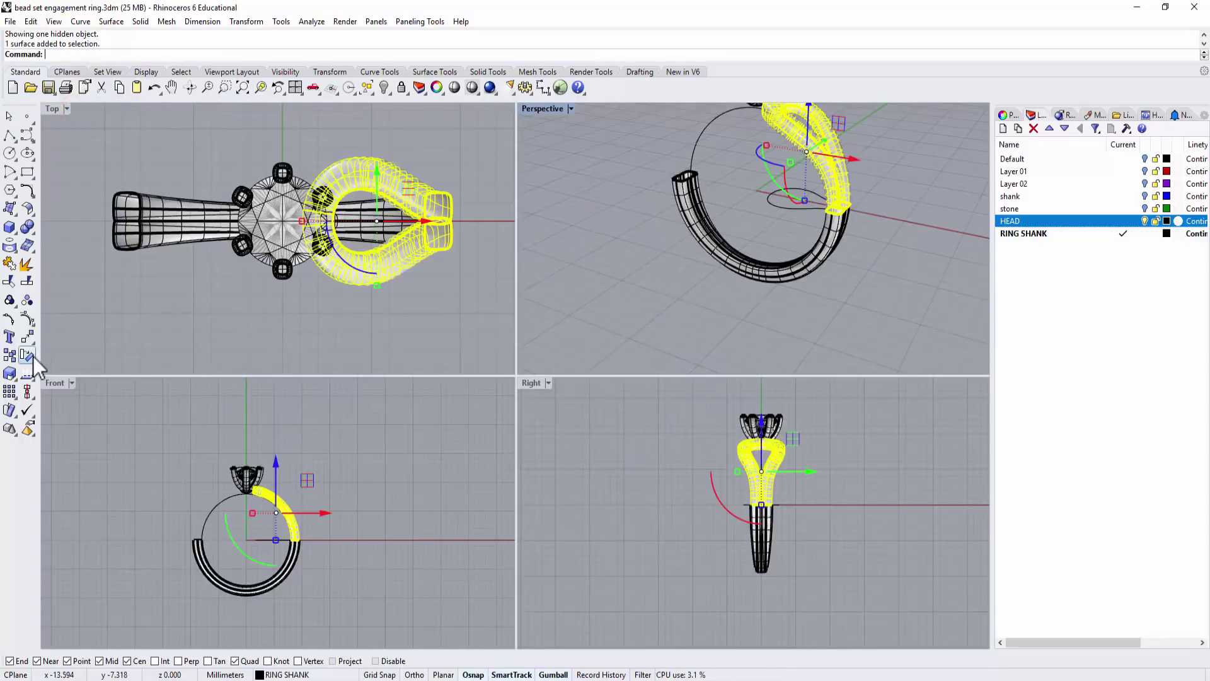
{"action": "left_click", "coordinate": [32, 338]}
{"action": "left_click", "coordinate": [132, 342]}
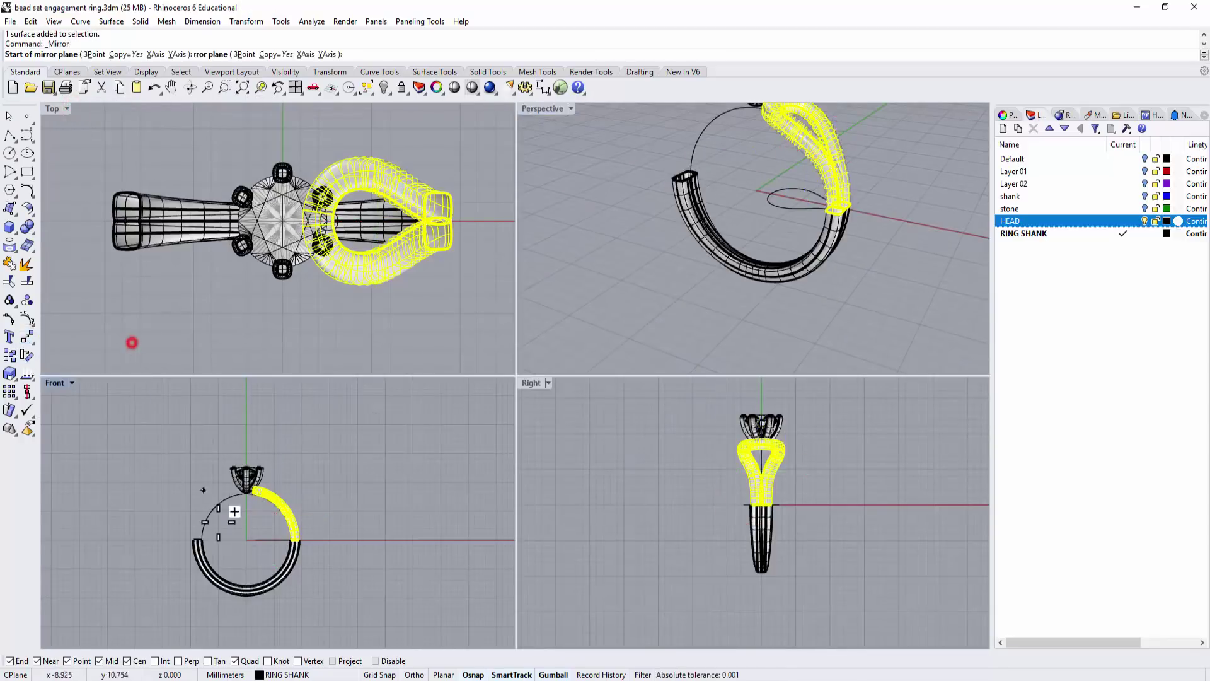
{"action": "key", "text": "Return"}
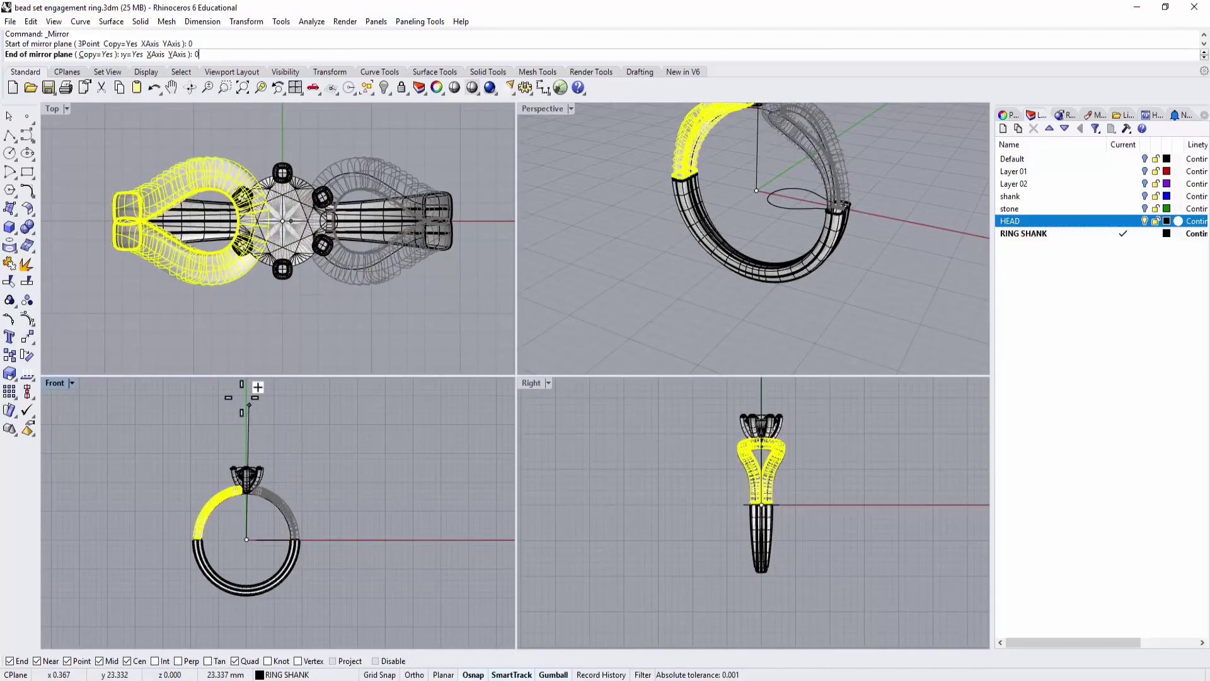
{"action": "left_click", "coordinate": [238, 401]}
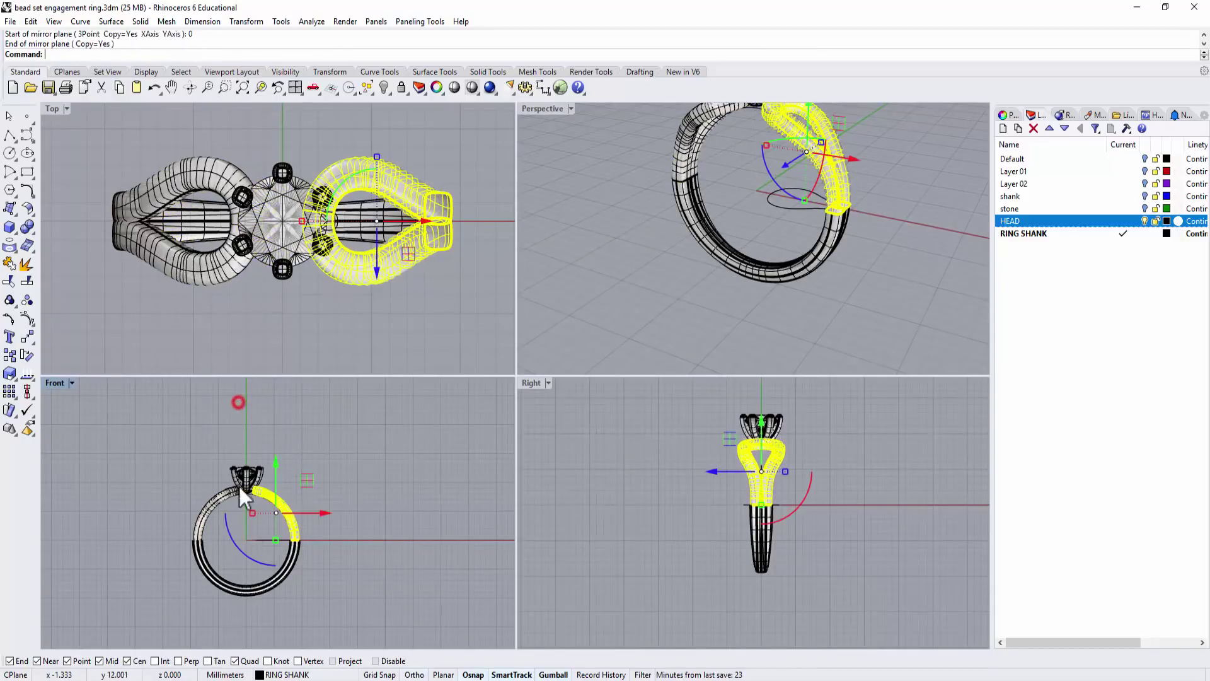
{"action": "left_click", "coordinate": [377, 471]}
{"action": "right_click_drag", "start_coordinate": [694, 335], "coordinate": [823, 341]}
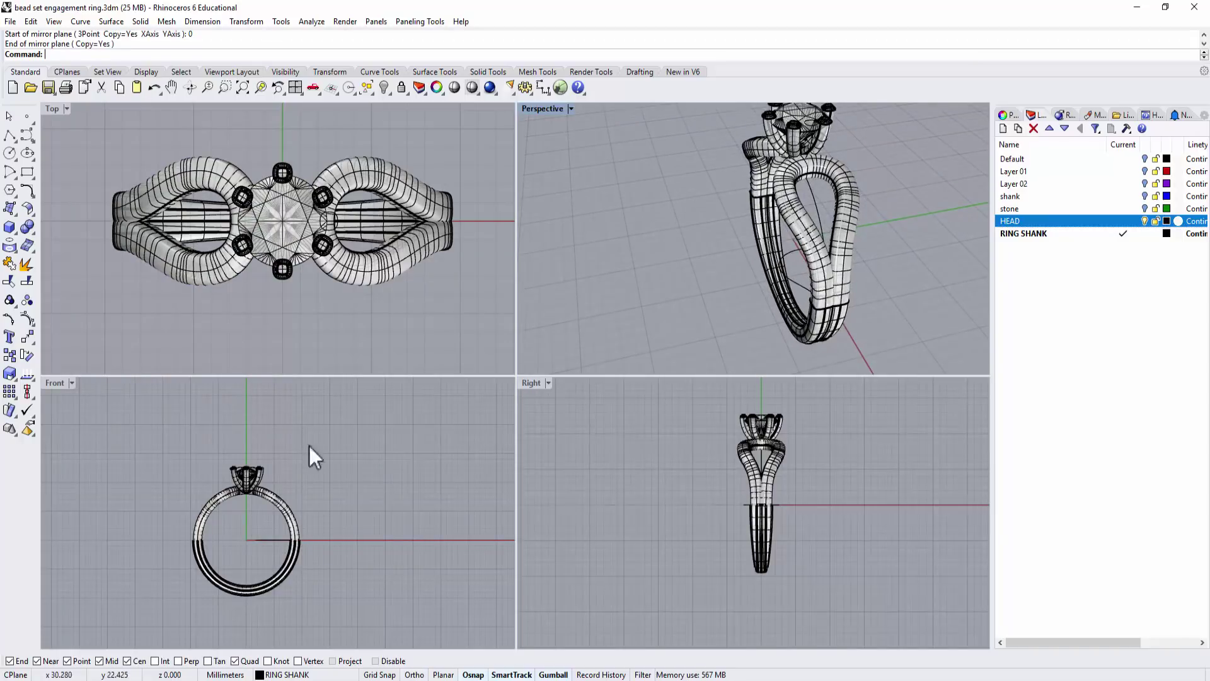
- Join both split shank surfaces and the lower shank into one polysurface
{"action": "left_click", "coordinate": [205, 514]}
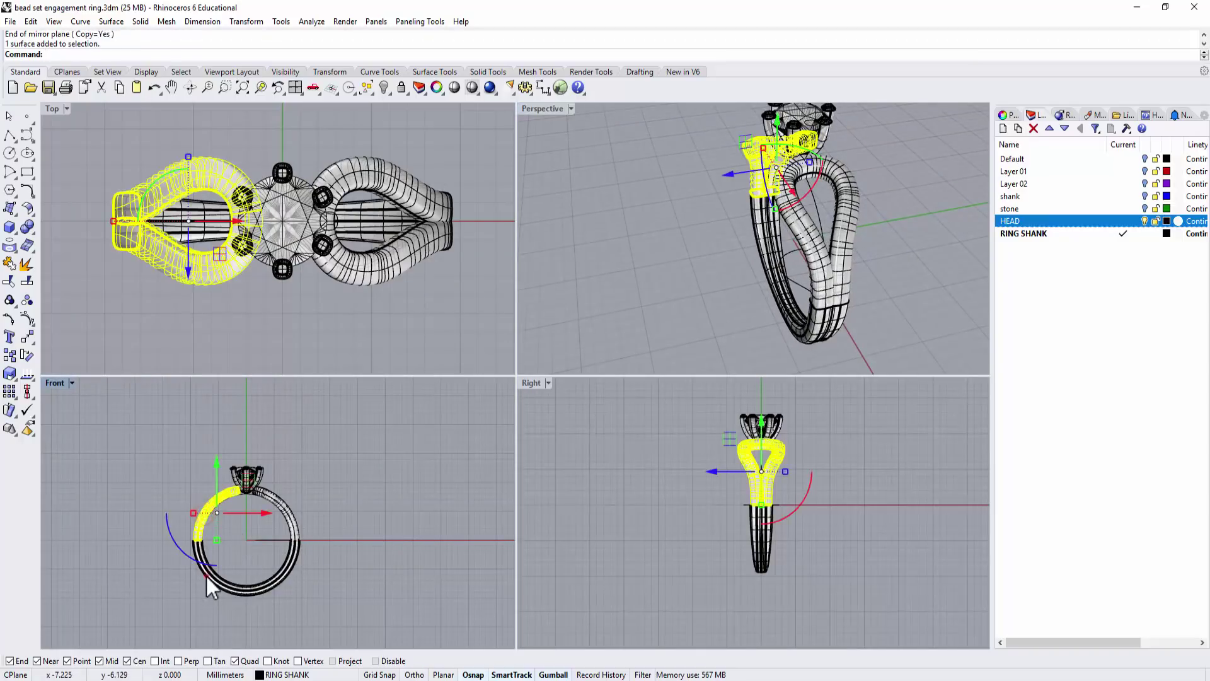
{"action": "left_click", "coordinate": [206, 577], "text": "shift"}
{"action": "left_click", "coordinate": [290, 524], "text": "shift"}
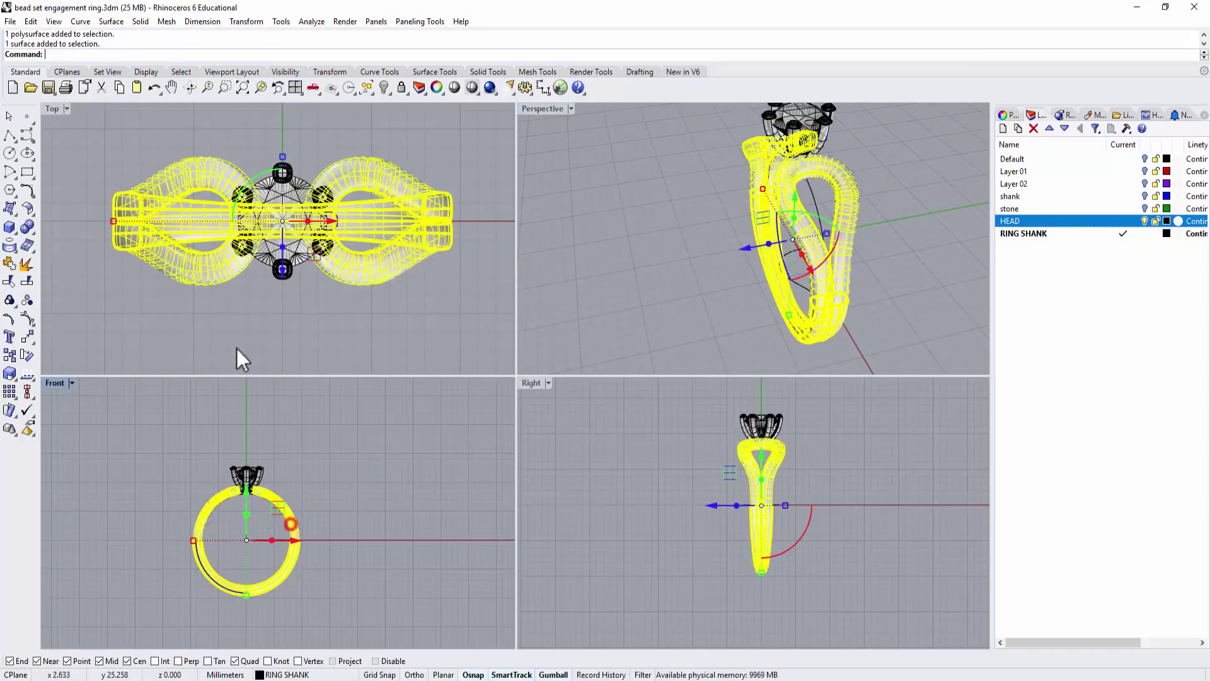
{"action": "left_click", "coordinate": [9, 264]}
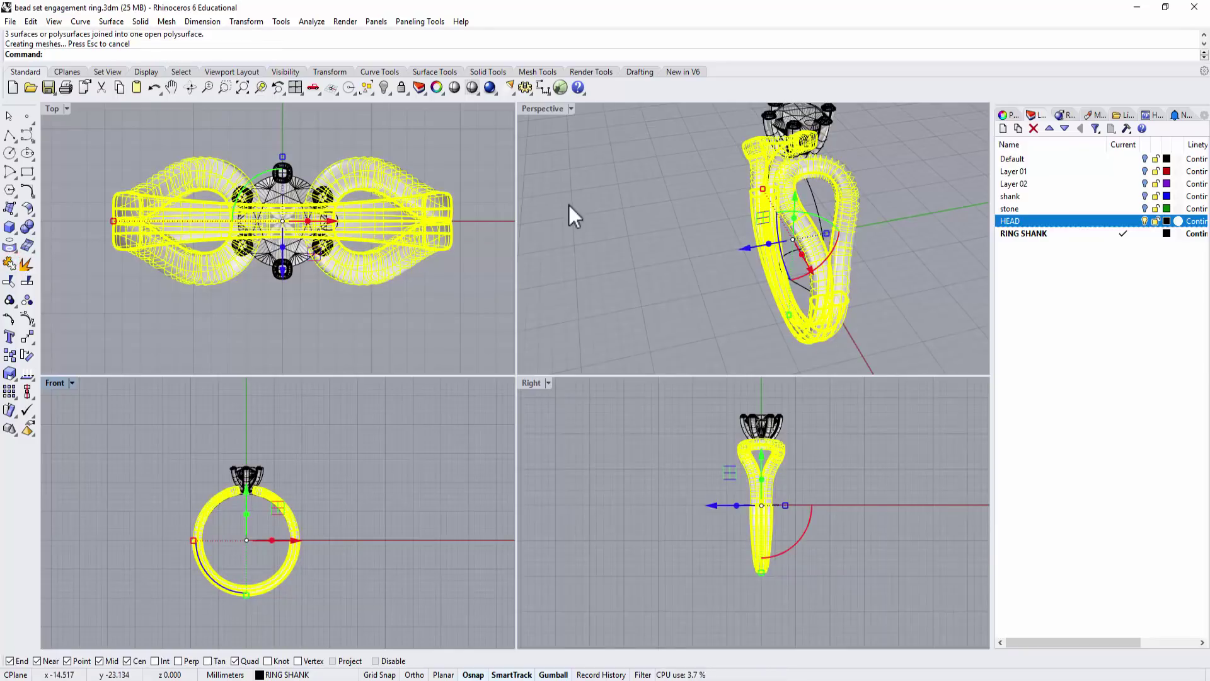
{"action": "left_click", "coordinate": [574, 240]}
- In the Front view, rotate the closed cross-section curve at the shank's bottom about 167° around the origin (0) to just beside the head
{"action": "right_click_drag", "start_coordinate": [669, 262], "coordinate": [582, 287]}
{"action": "scroll", "coordinate": [709, 255], "scroll_direction": "up", "scroll_amount": 5}
{"action": "scroll", "coordinate": [234, 500], "scroll_direction": "up", "scroll_amount": 5}
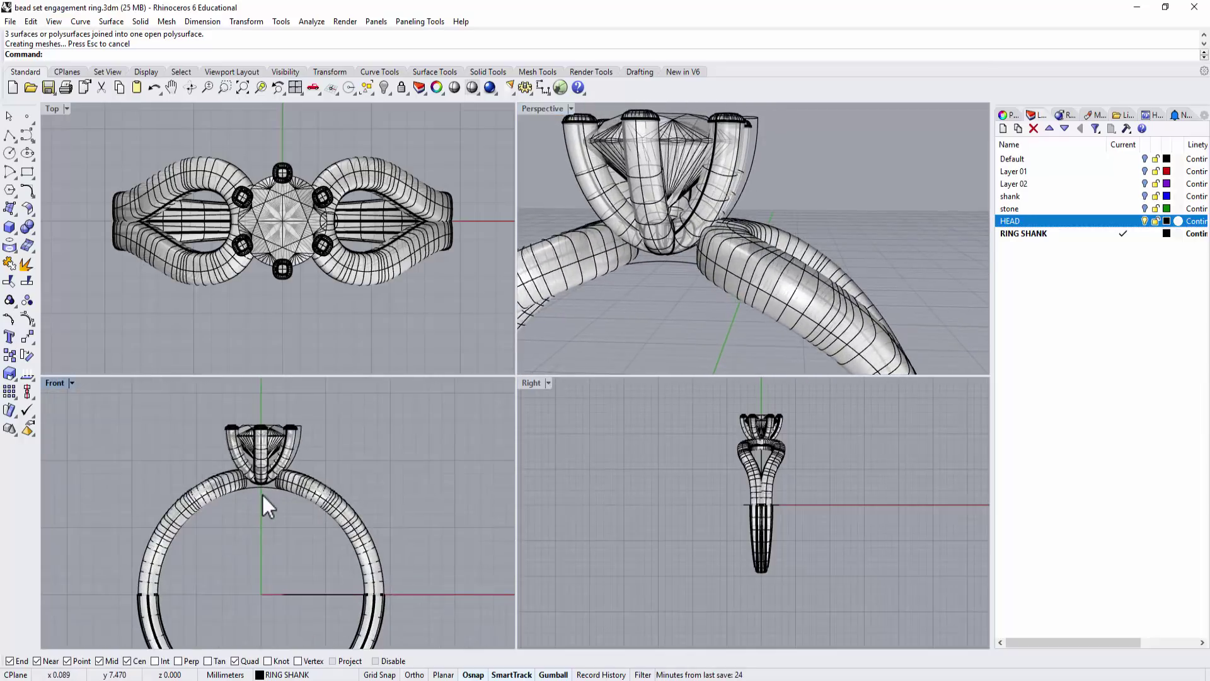
{"action": "scroll", "coordinate": [264, 492], "scroll_direction": "up", "scroll_amount": 2}
{"action": "scroll", "coordinate": [268, 490], "scroll_direction": "down", "scroll_amount": 7}
{"action": "mouse_move", "coordinate": [268, 490]}
{"action": "right_mouse_down"}
{"action": "mouse_move", "coordinate": [282, 537]}
{"action": "mouse_move", "coordinate": [280, 499]}
{"action": "right_mouse_up"}
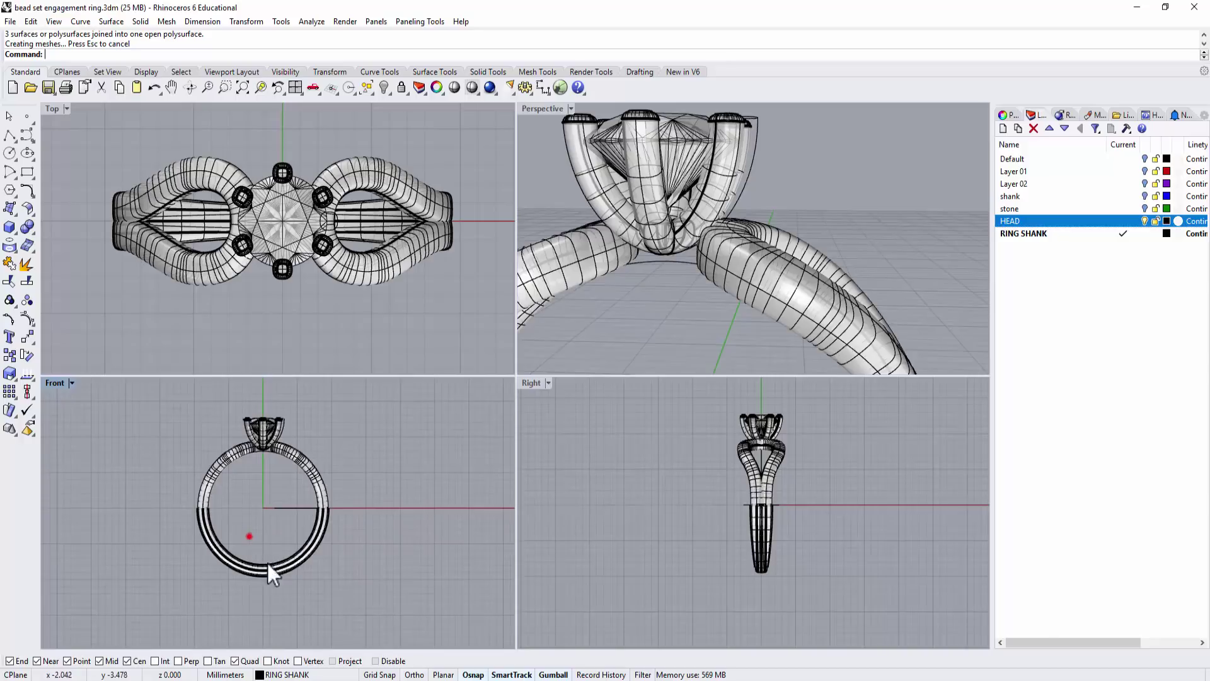
{"action": "left_click", "coordinate": [268, 564]}
{"action": "double_click", "coordinate": [51, 381]}
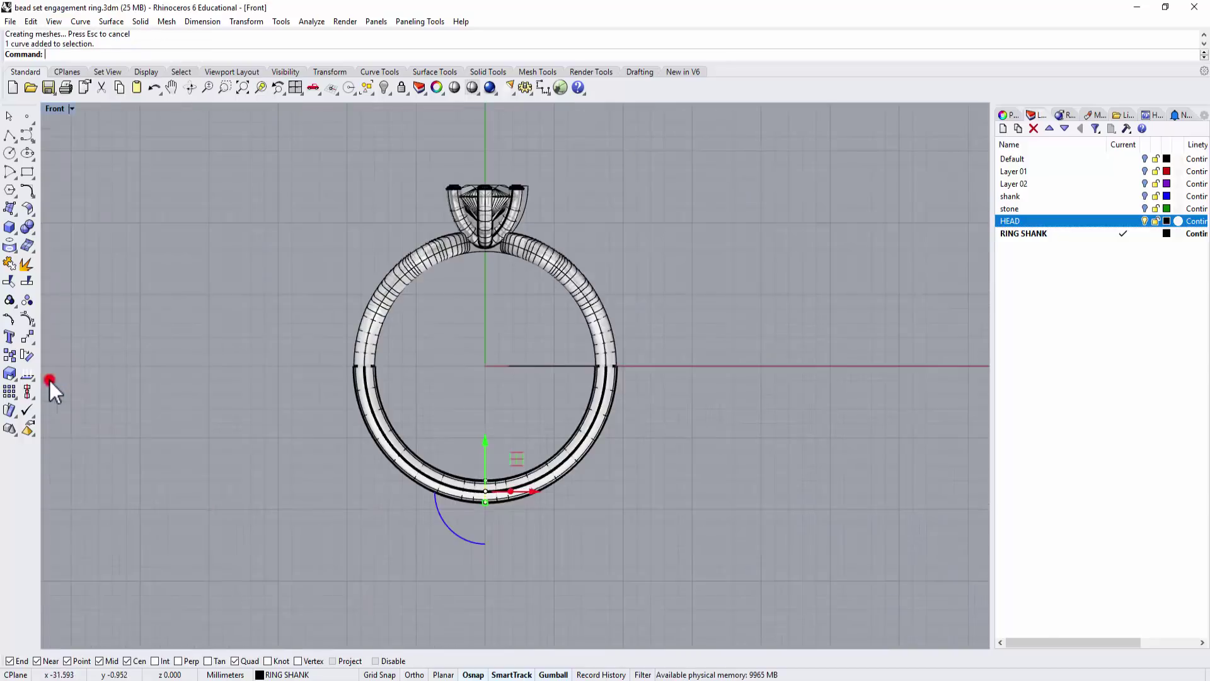
{"action": "right_click_drag", "start_coordinate": [605, 283], "coordinate": [557, 290]}
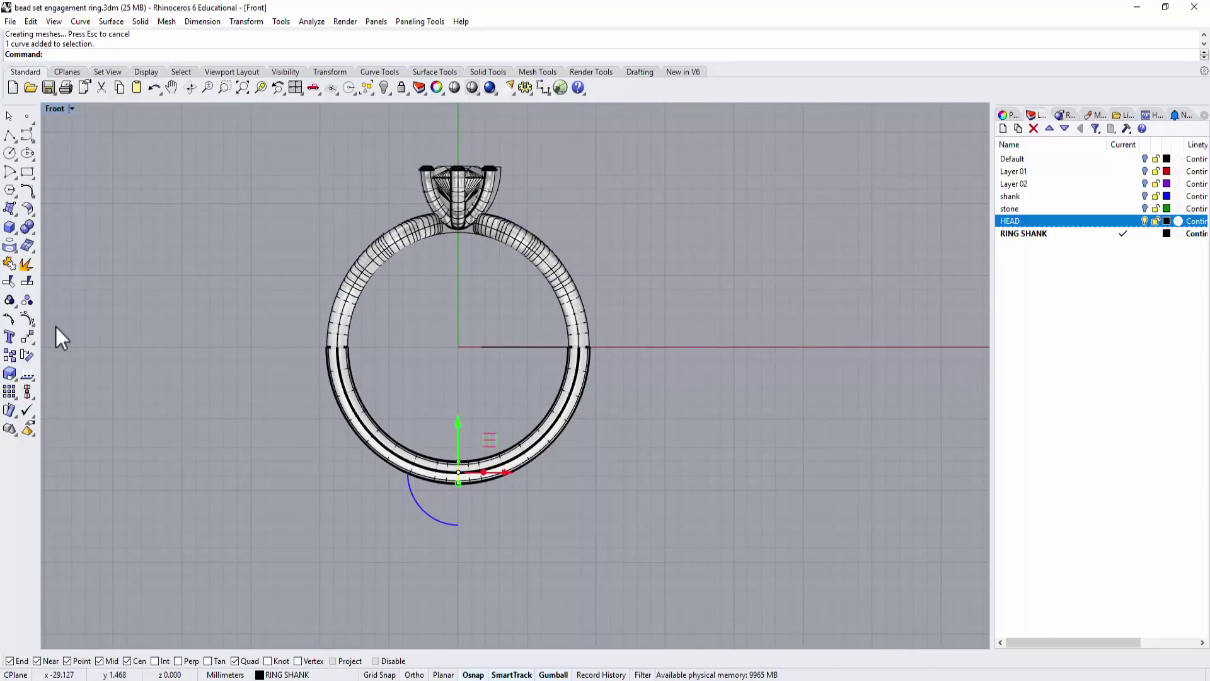
{"action": "left_click", "coordinate": [26, 355]}
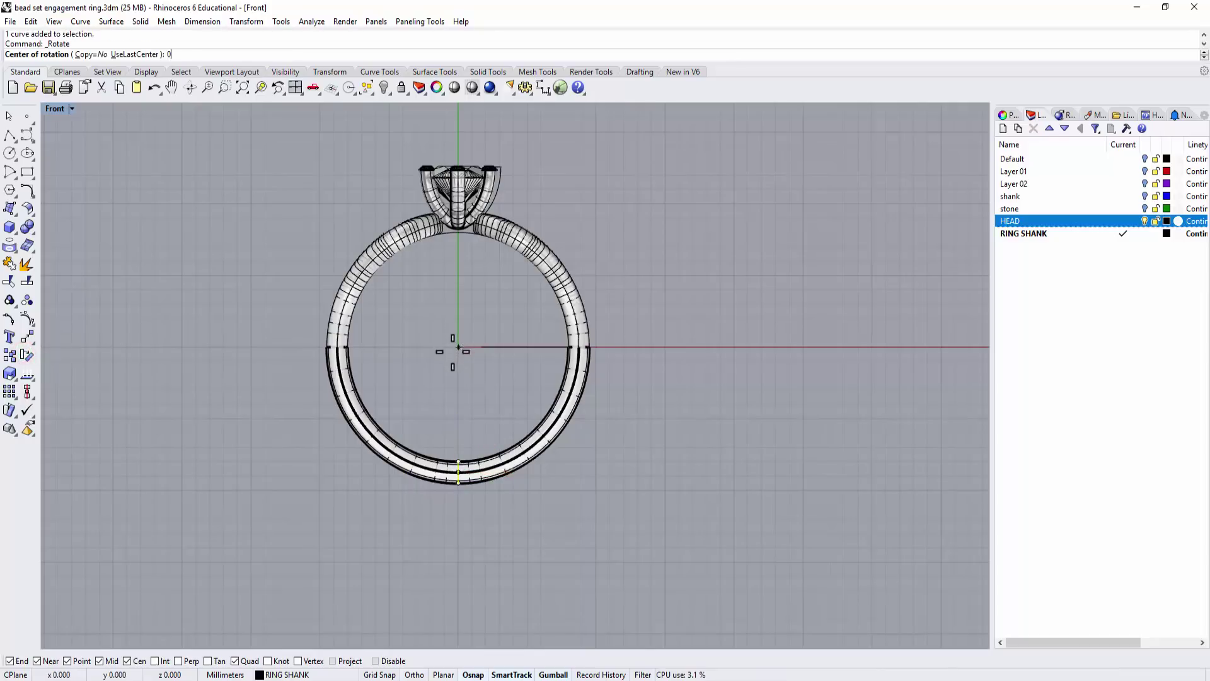
{"action": "key", "text": "Return"}
{"action": "left_click", "coordinate": [457, 554]}
{"action": "right_click_drag", "start_coordinate": [614, 174], "coordinate": [612, 178]}
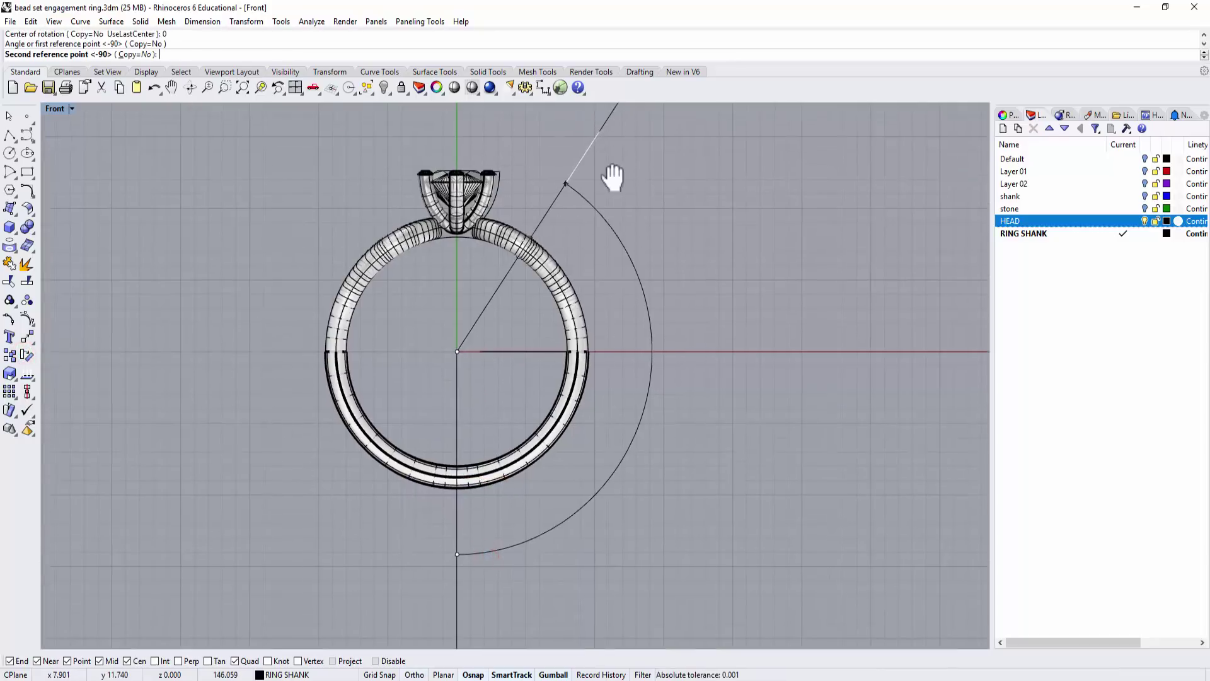
{"action": "scroll", "coordinate": [555, 221], "scroll_direction": "up", "scroll_amount": 6}
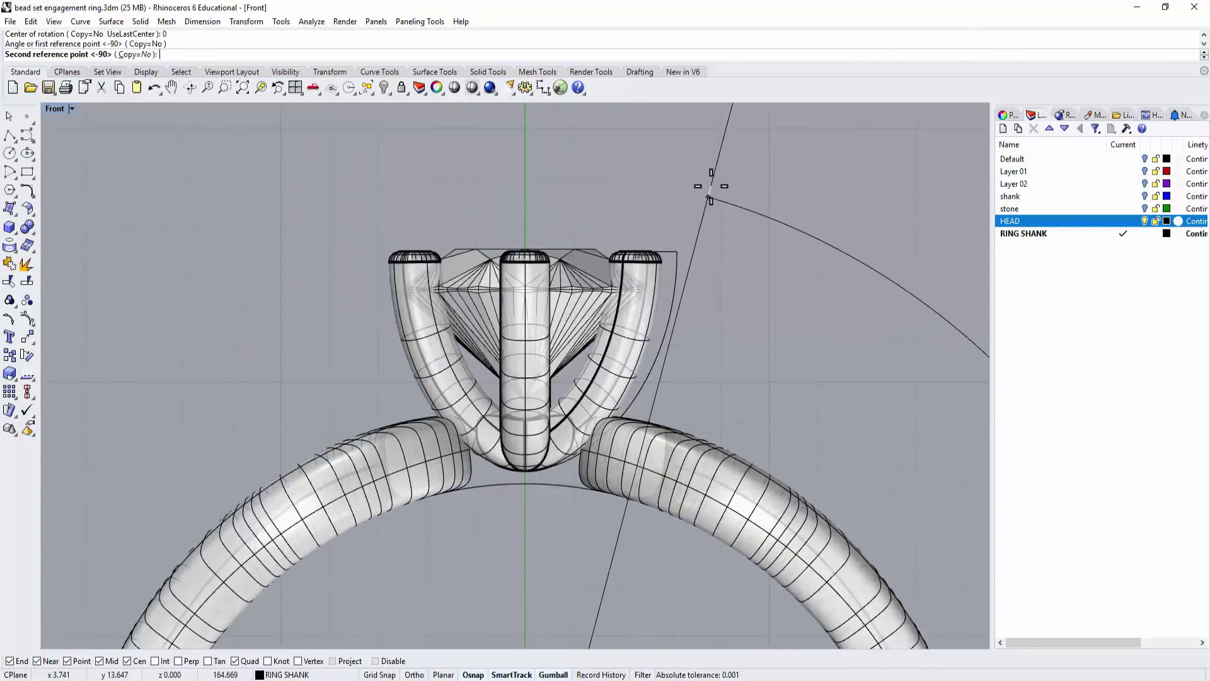
{"action": "scroll", "coordinate": [711, 186], "scroll_direction": "up", "scroll_amount": 2}
{"action": "right_click_drag", "start_coordinate": [681, 198], "coordinate": [751, 127]}
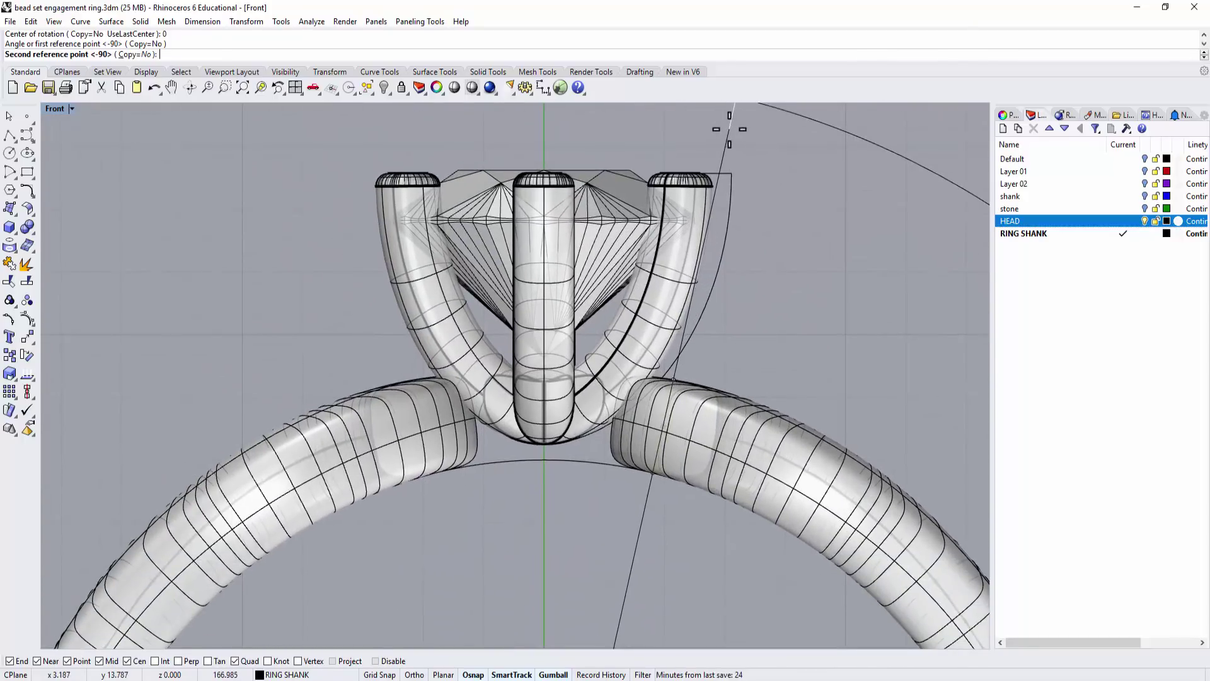
{"action": "left_click", "coordinate": [730, 129]}
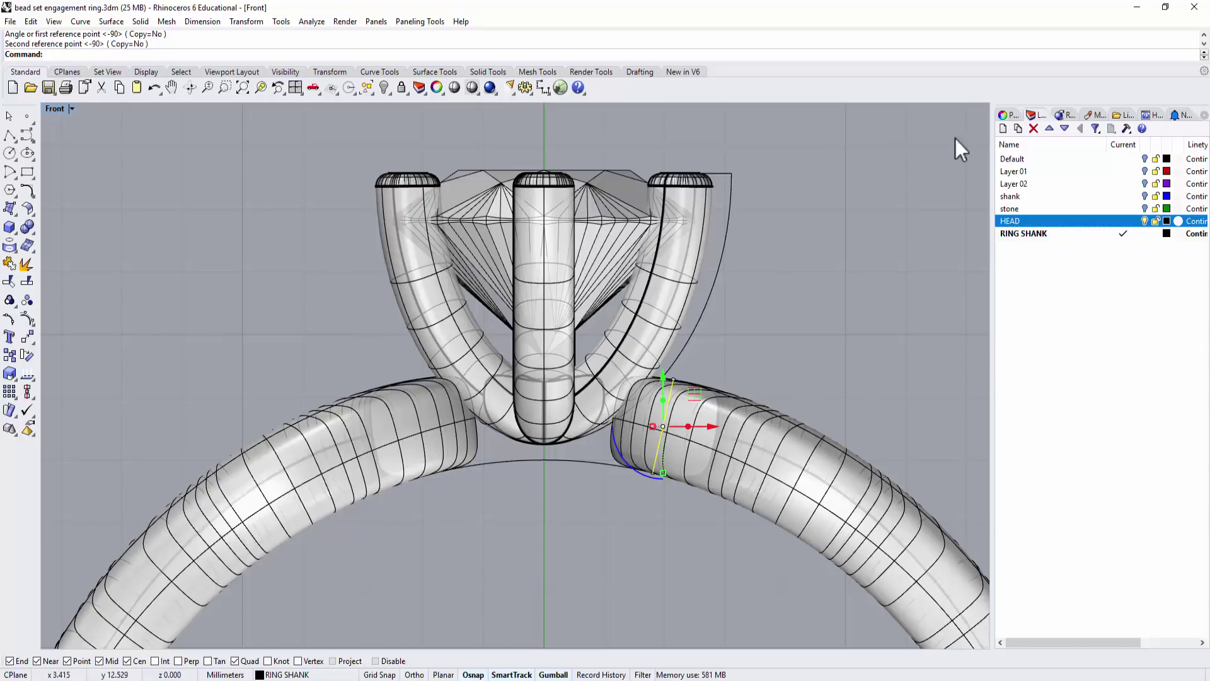
- Set the rotated cross-section curve's display colour to Red and deselect it
{"action": "left_click", "coordinate": [1009, 114]}
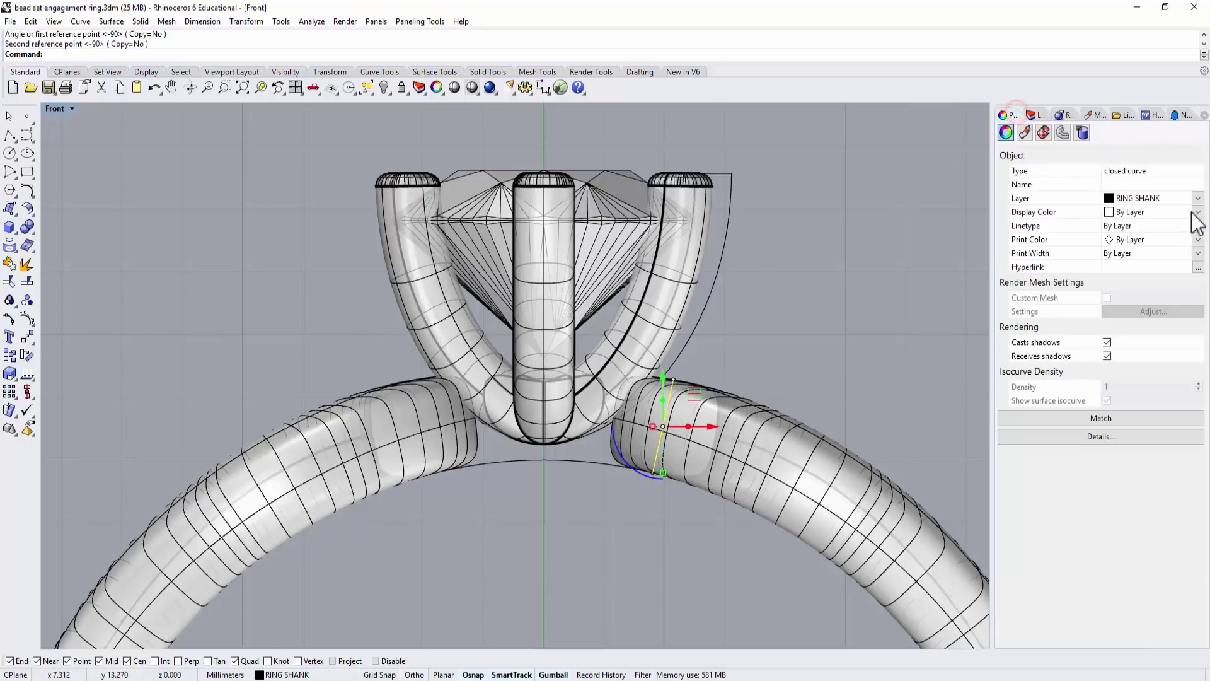
{"action": "left_click", "coordinate": [1197, 212]}
{"action": "left_click", "coordinate": [1110, 272]}
{"action": "left_click", "coordinate": [905, 294]}
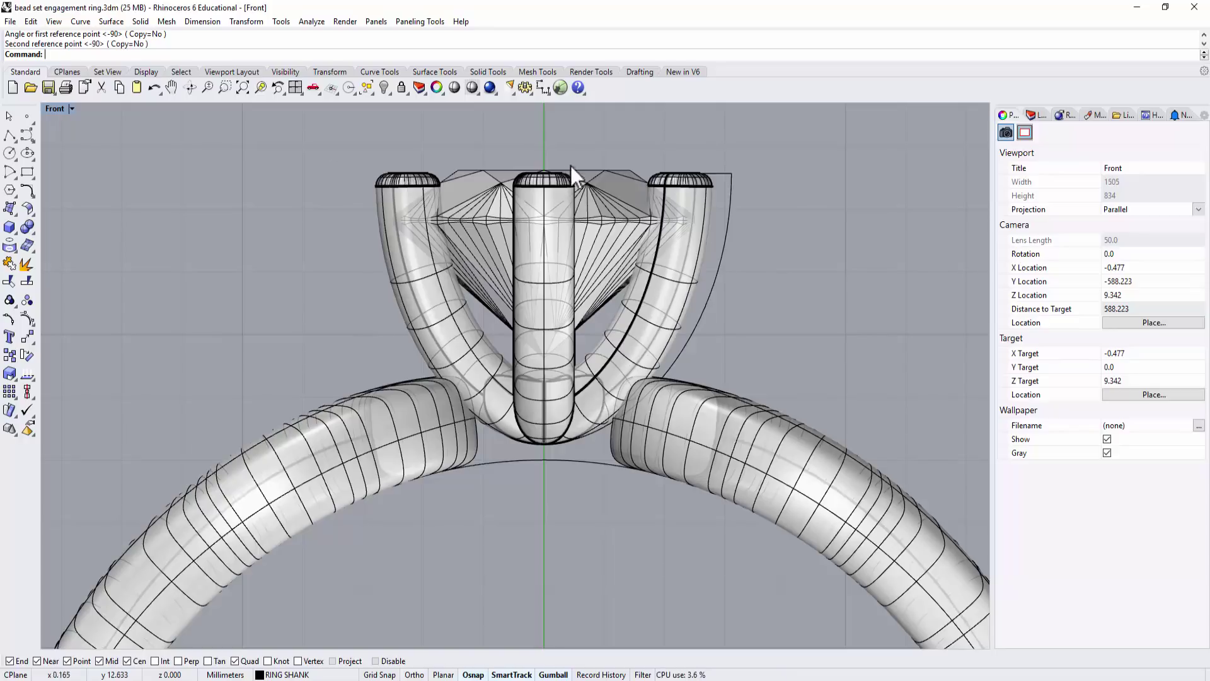
{"action": "left_click", "coordinate": [756, 153]}
- In the Perspective view, shorten the red cross-section curve with Scale1D, using its lower edge as base point and its top as reference
{"action": "key", "text": "ctrl+F4"}
{"action": "right_click_drag", "start_coordinate": [677, 209], "coordinate": [587, 293]}
{"action": "scroll", "coordinate": [462, 350], "scroll_direction": "up", "scroll_amount": 5}
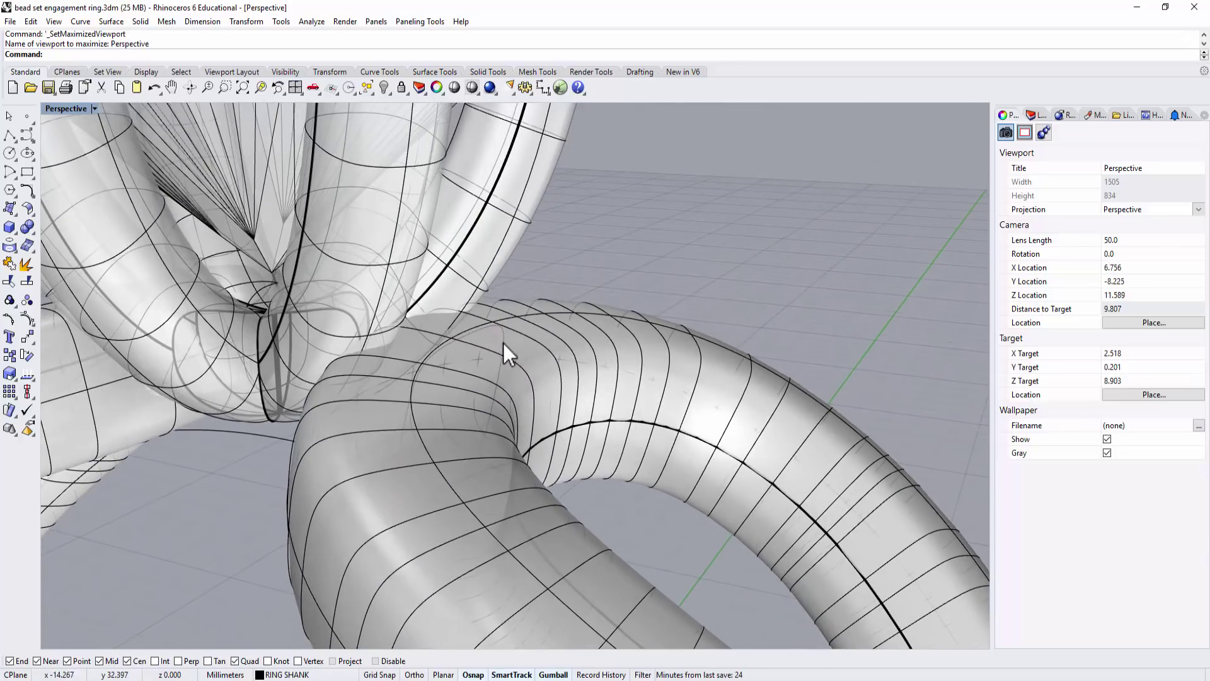
{"action": "left_click", "coordinate": [503, 343]}
{"action": "right_click_drag", "start_coordinate": [503, 343], "coordinate": [414, 363]}
{"action": "scroll", "coordinate": [838, 289], "scroll_direction": "down", "scroll_amount": 5}
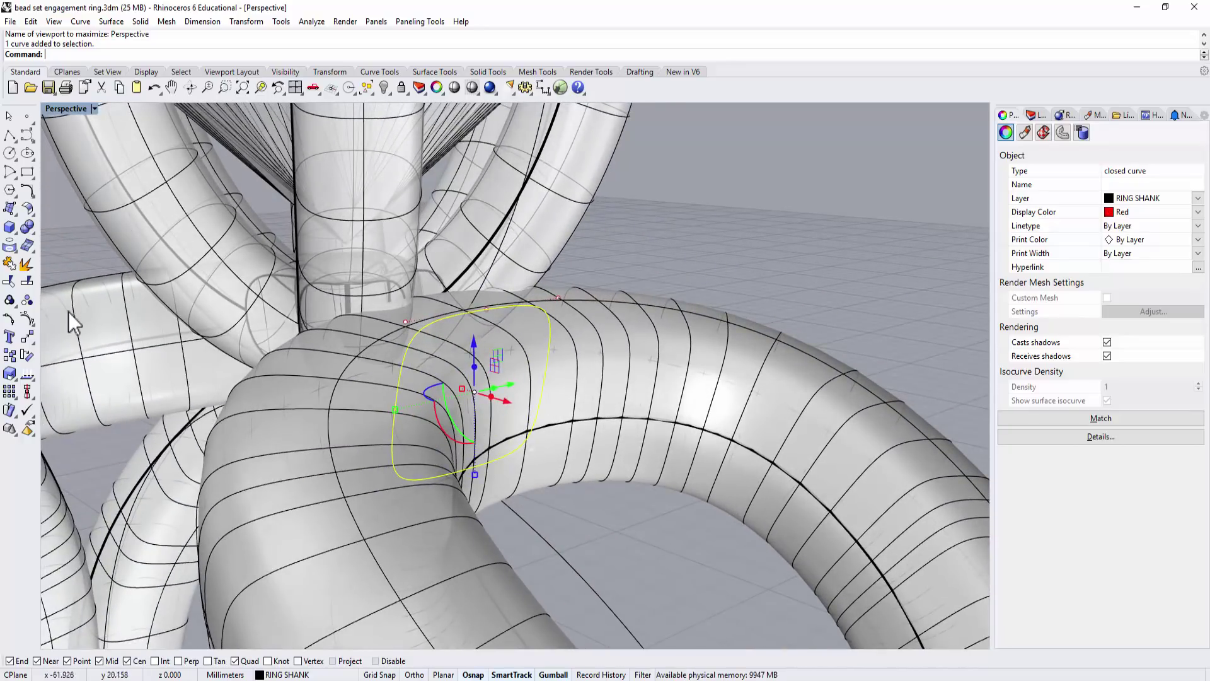
{"action": "left_click", "coordinate": [10, 373]}
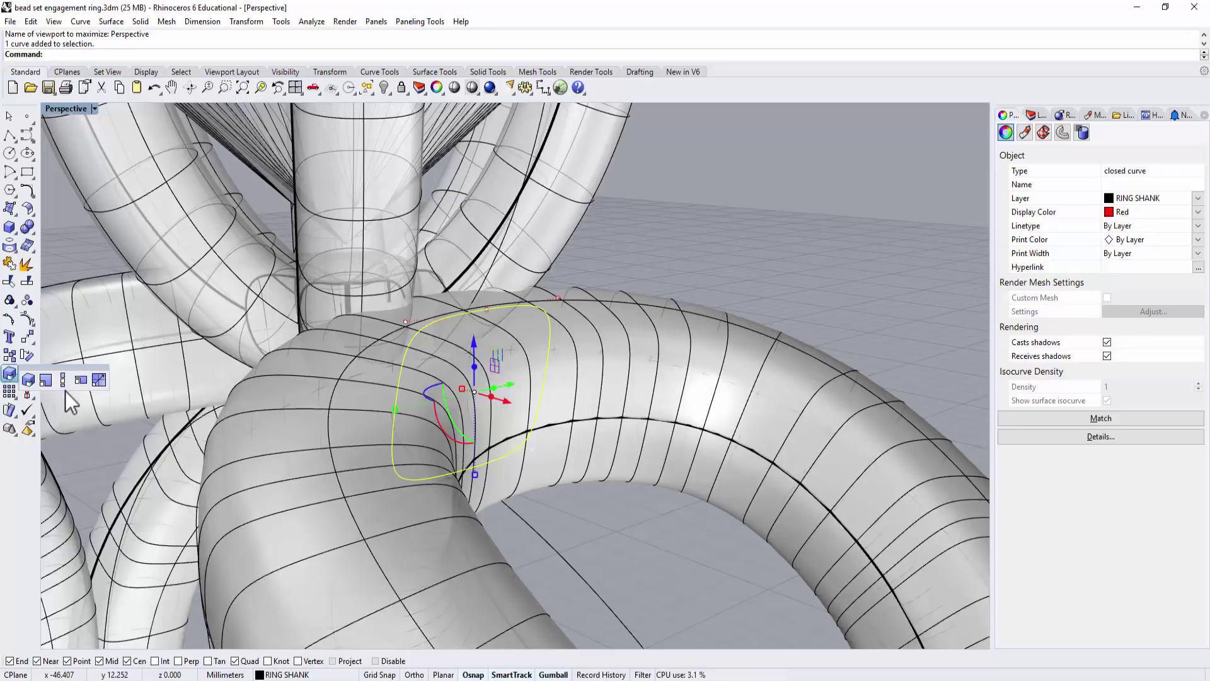
{"action": "left_click", "coordinate": [62, 381]}
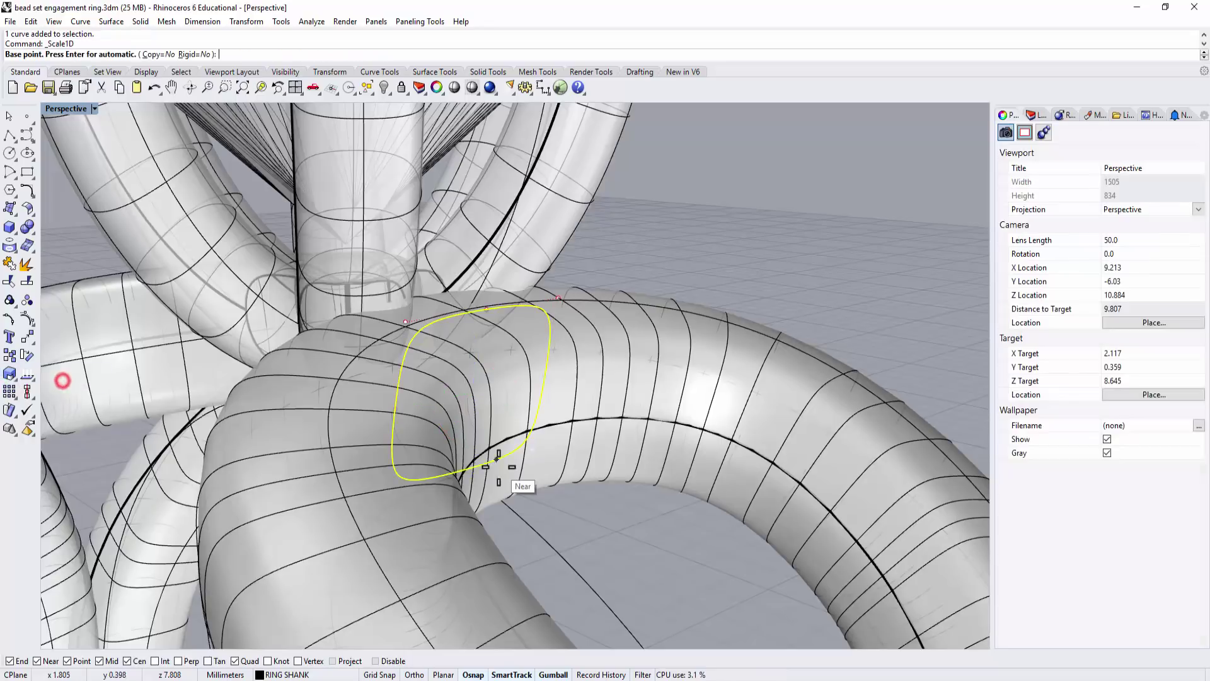
{"action": "left_click", "coordinate": [464, 471]}
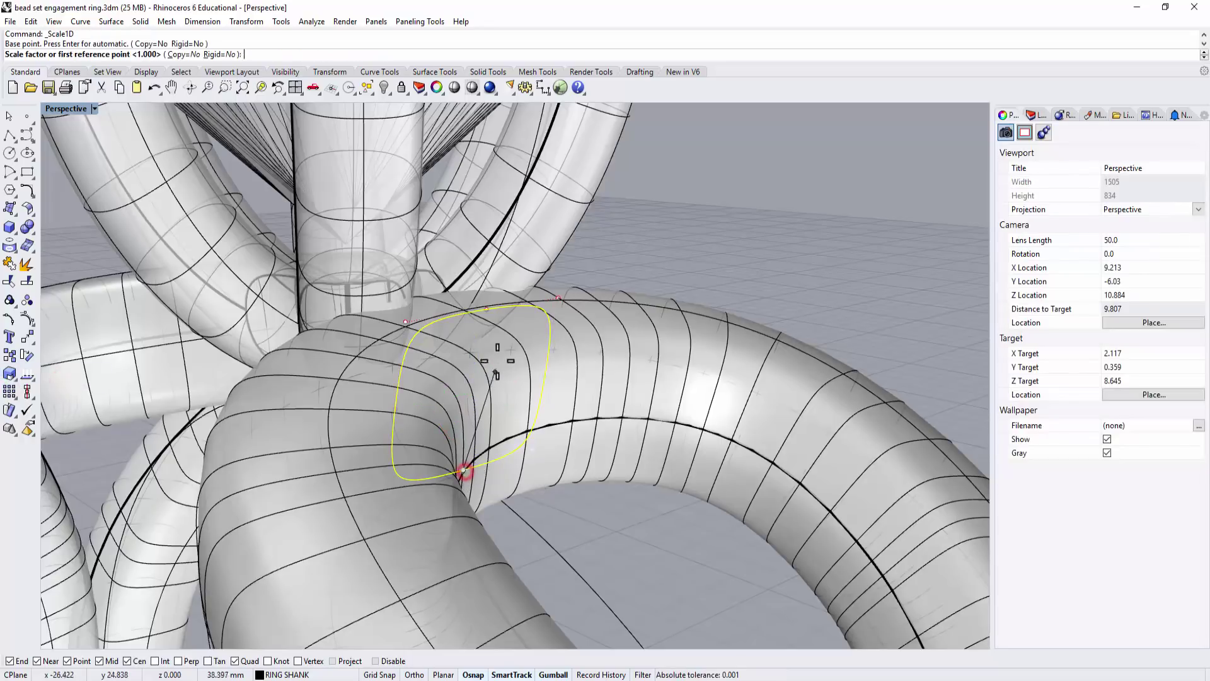
{"action": "left_click", "coordinate": [488, 309]}
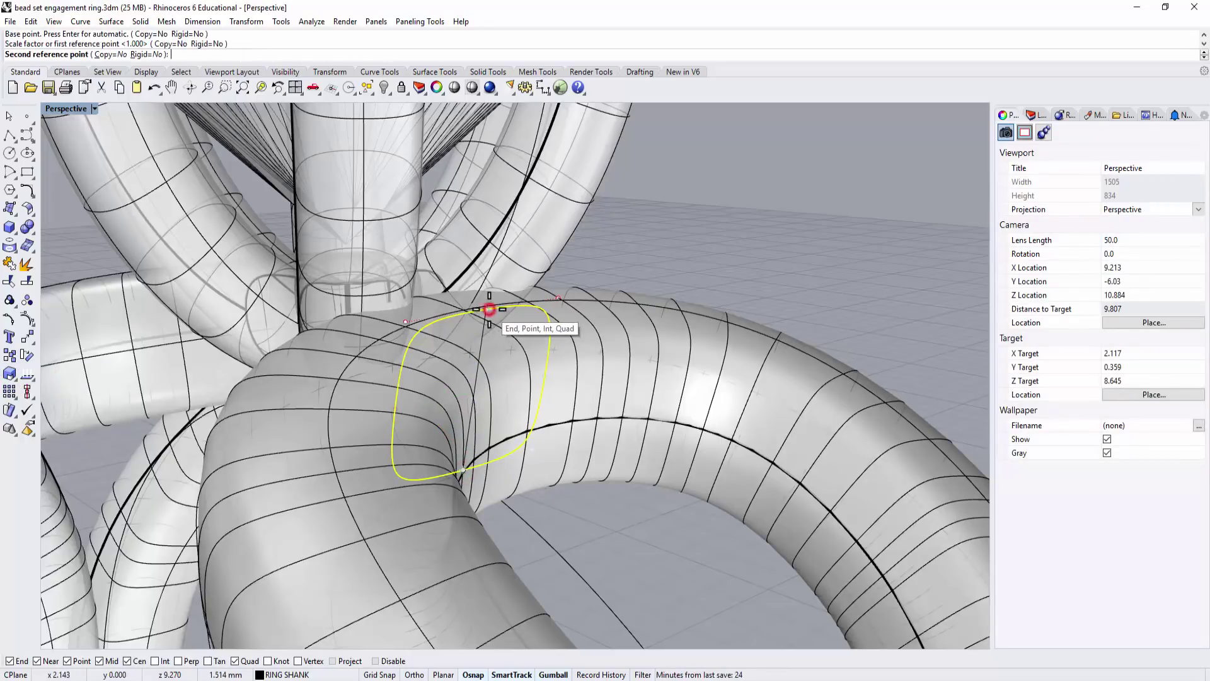
{"action": "left_click", "coordinate": [479, 359]}
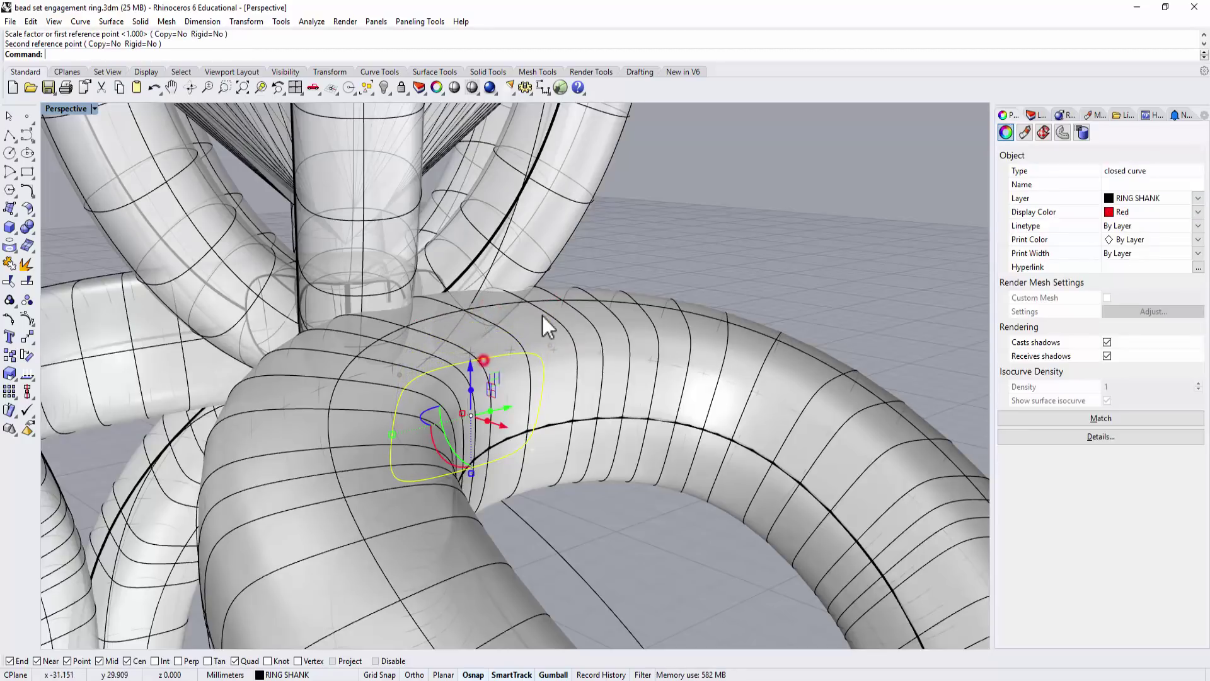
{"action": "right_click_drag", "start_coordinate": [540, 324], "coordinate": [716, 368]}
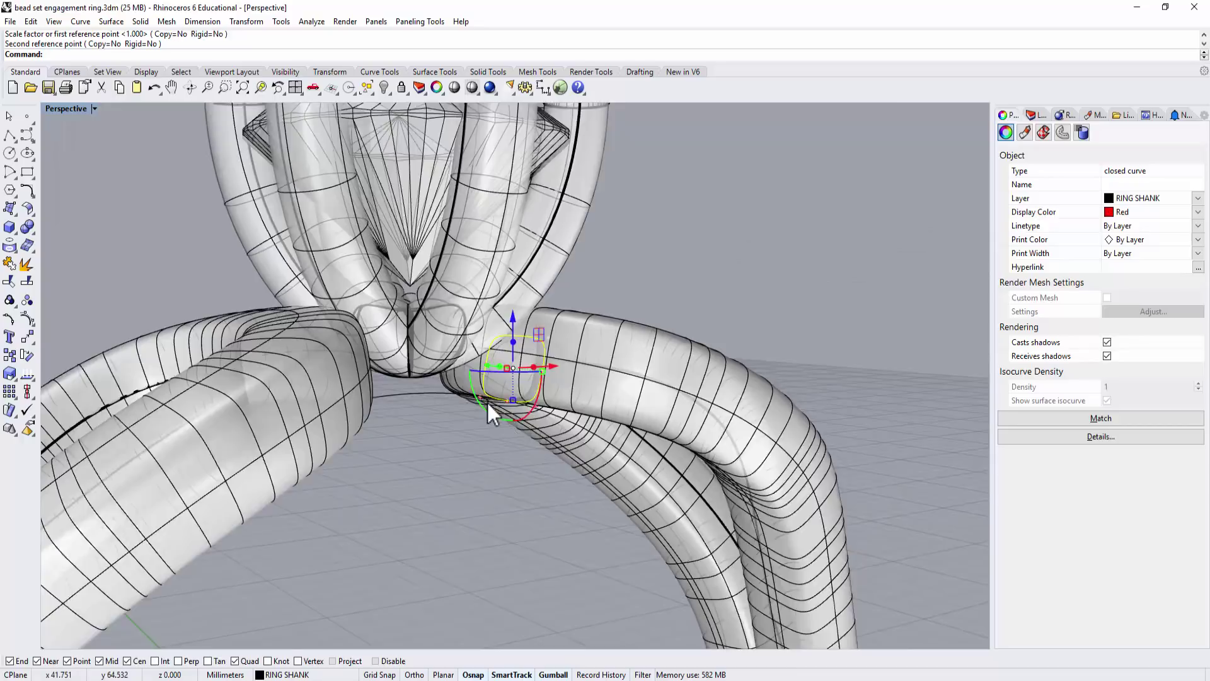
{"action": "right_click_drag", "start_coordinate": [488, 404], "coordinate": [517, 400]}
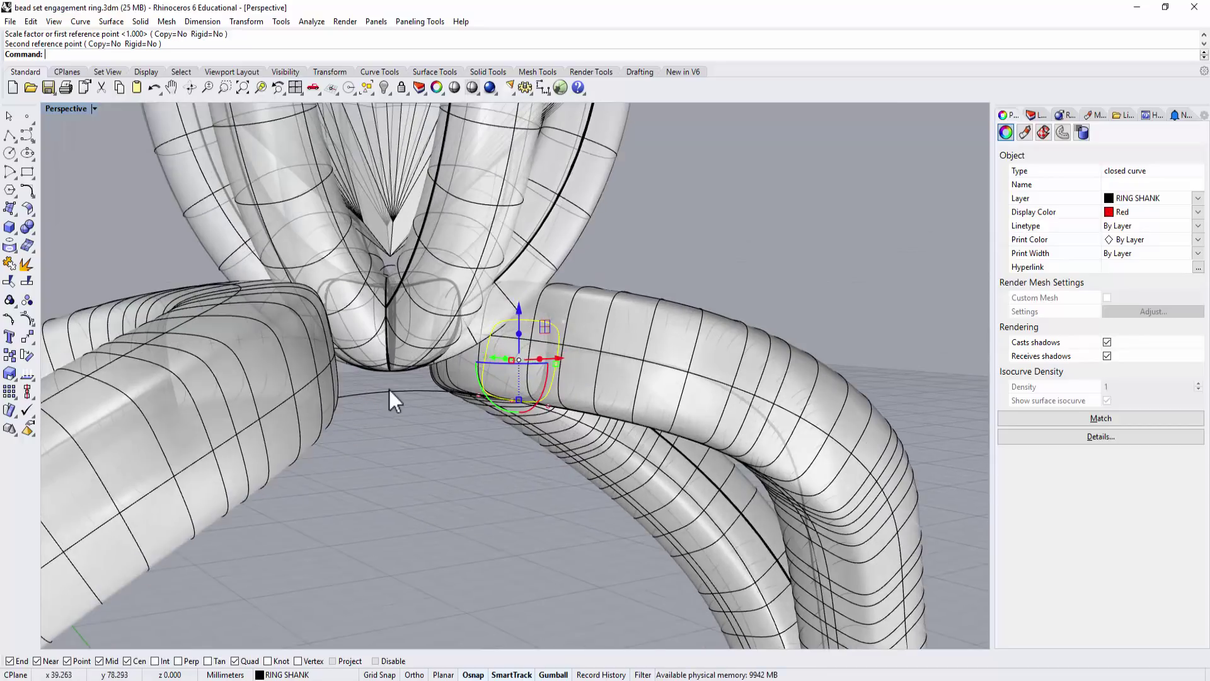
{"action": "key", "text": "Escape"}
{"action": "right_click_drag", "start_coordinate": [419, 357], "coordinate": [566, 319]}
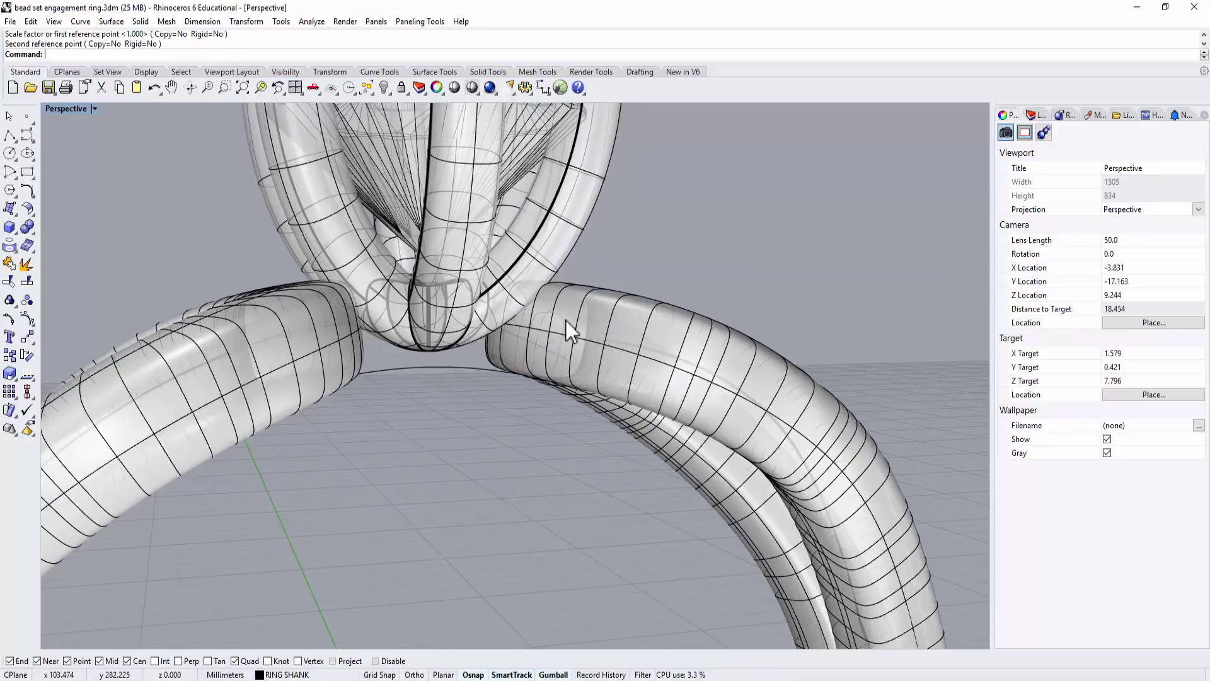
- In the Front view, mirror the red cross-section curve across the vertical axis through the origin (0)
{"action": "double_click", "coordinate": [70, 109]}
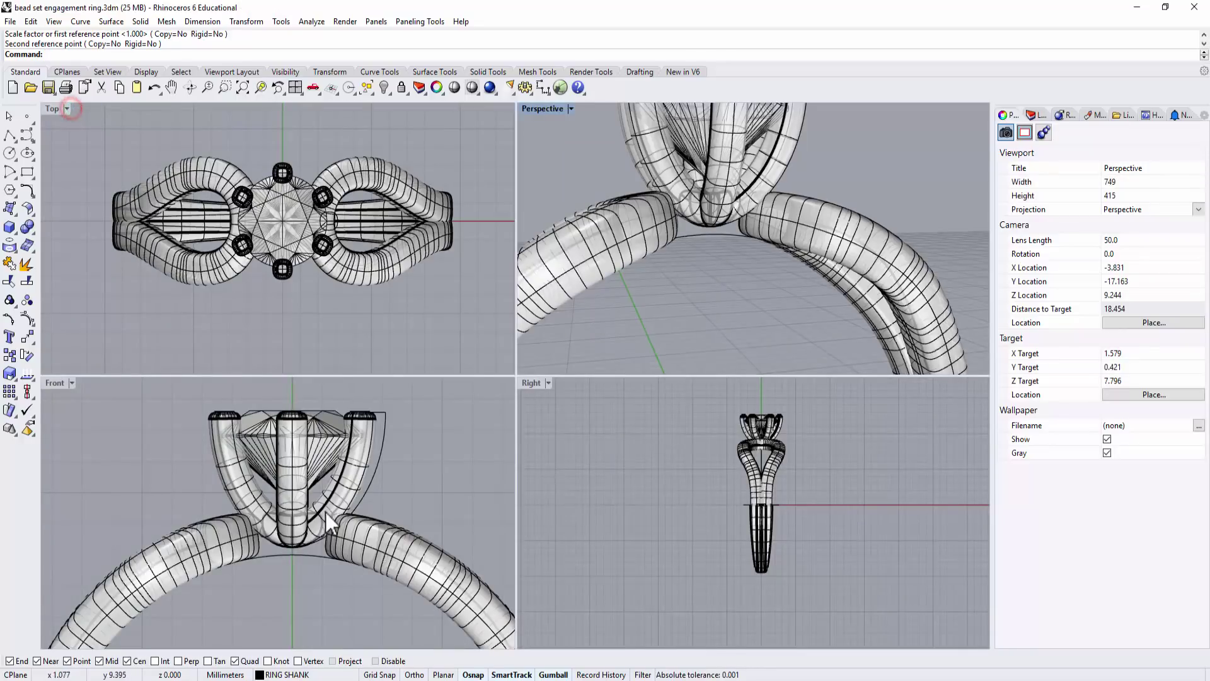
{"action": "scroll", "coordinate": [353, 536], "scroll_direction": "up", "scroll_amount": 5}
{"action": "left_click", "coordinate": [406, 483]}
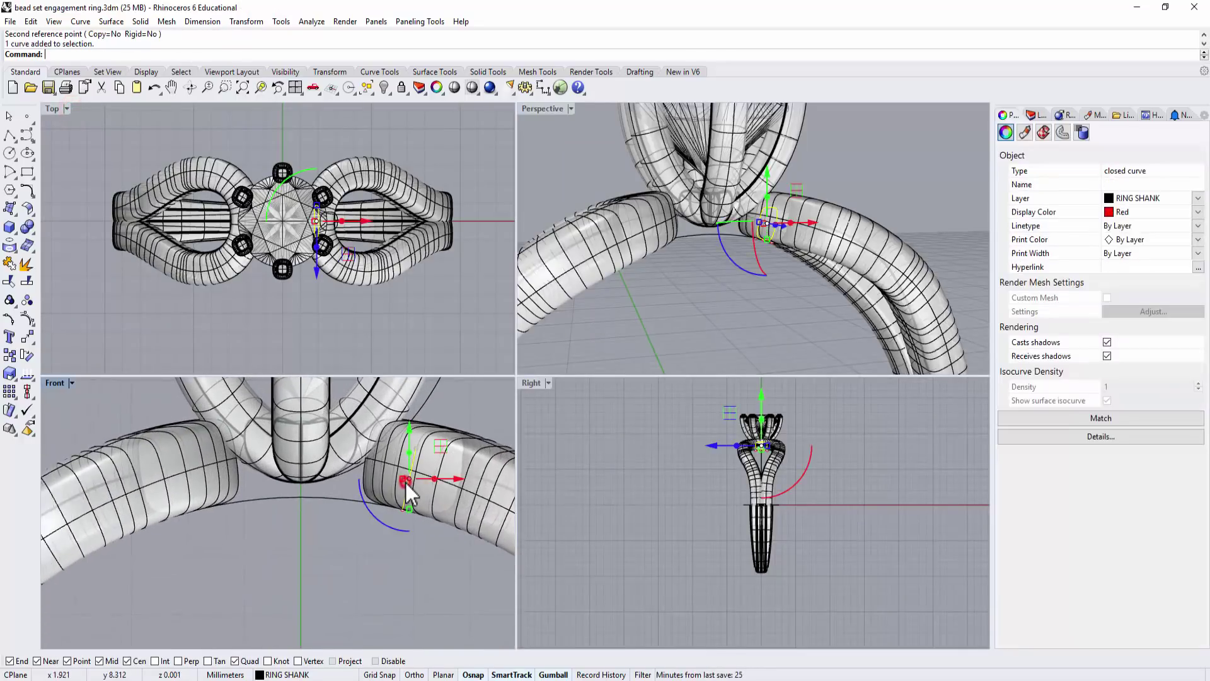
{"action": "scroll", "coordinate": [296, 542], "scroll_direction": "down", "scroll_amount": 3}
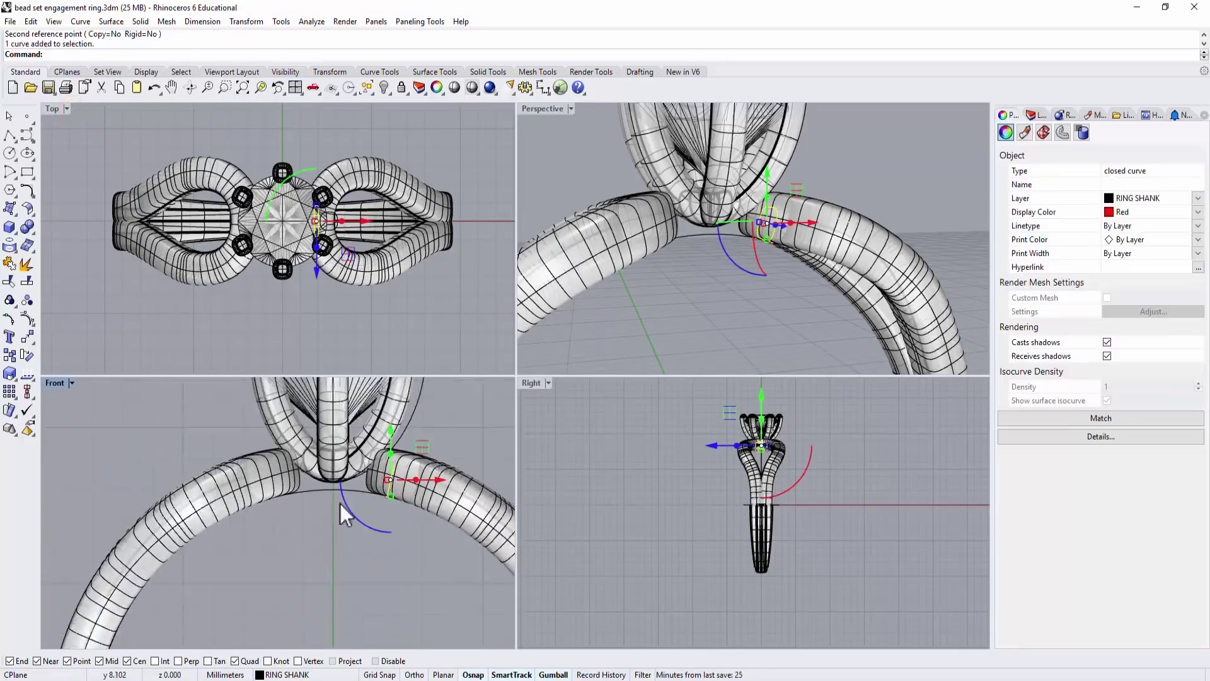
{"action": "left_click", "coordinate": [27, 339]}
{"action": "left_click", "coordinate": [135, 343]}
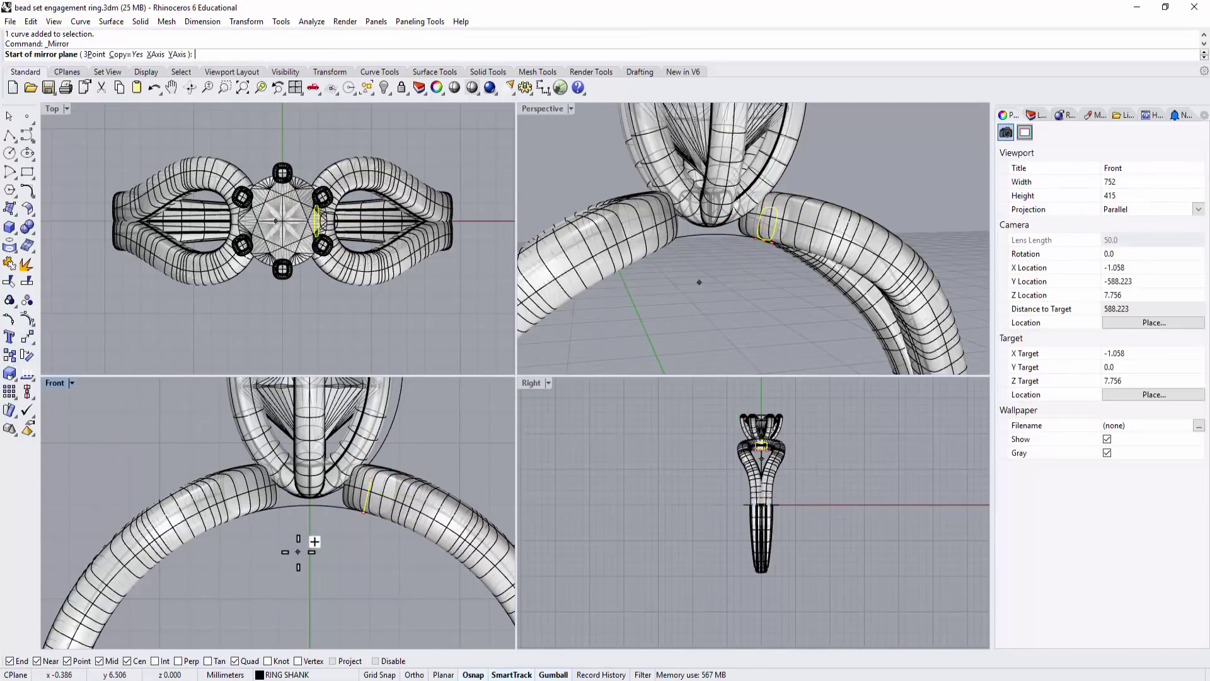
{"action": "type", "text": "0"}
{"action": "key", "text": "Return"}
{"action": "left_click", "coordinate": [309, 529]}
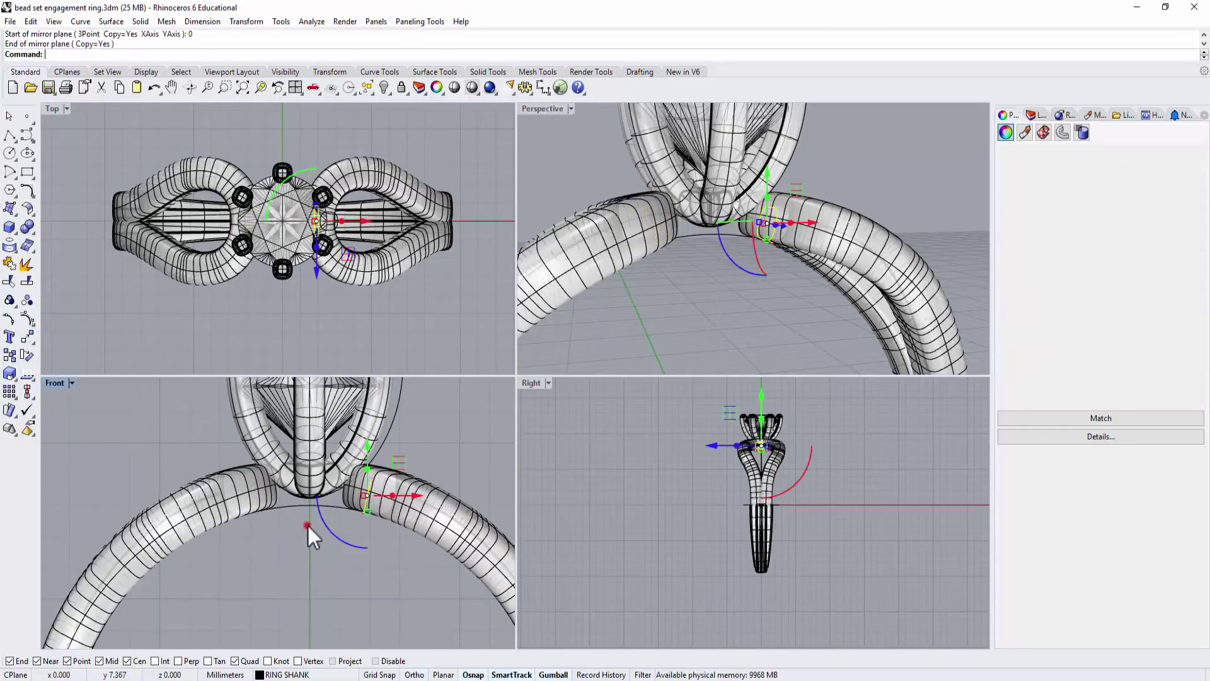
{"action": "left_click", "coordinate": [355, 576]}
- Create a Sweep 1 Rail bridge beneath the head along the inner finger circle through both red profiles, using Freeform and unchanged cross sections
{"action": "left_click", "coordinate": [111, 22]}
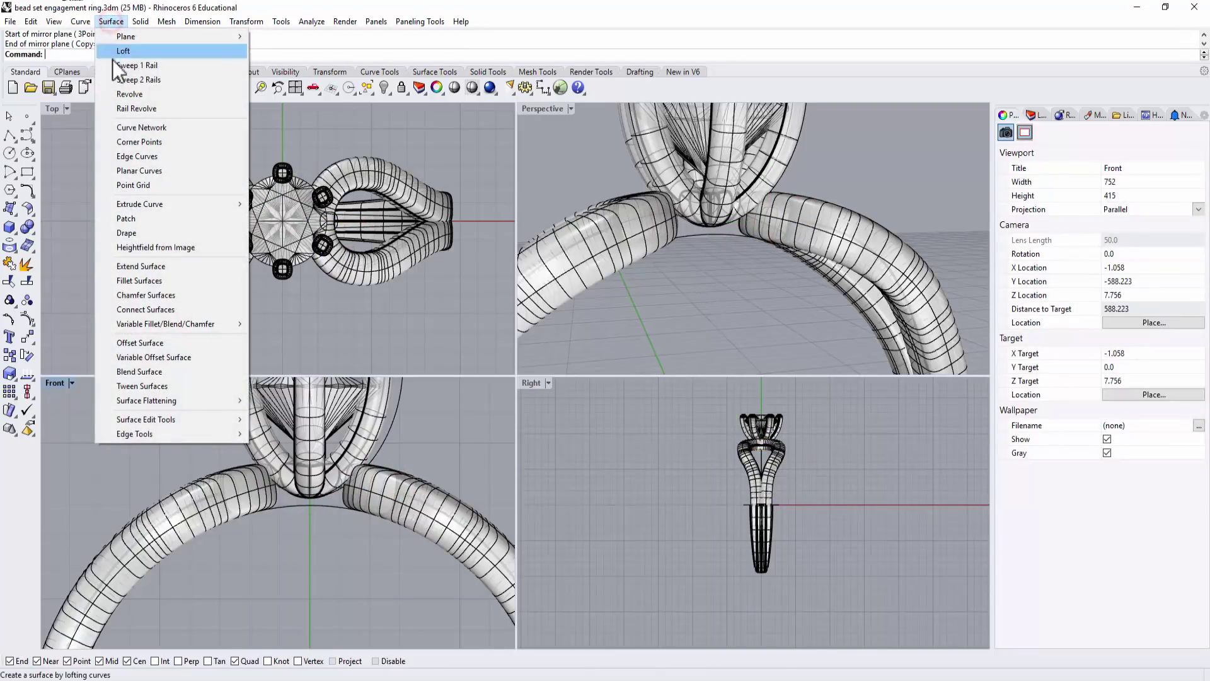
{"action": "left_click", "coordinate": [113, 63]}
{"action": "left_click", "coordinate": [314, 506]}
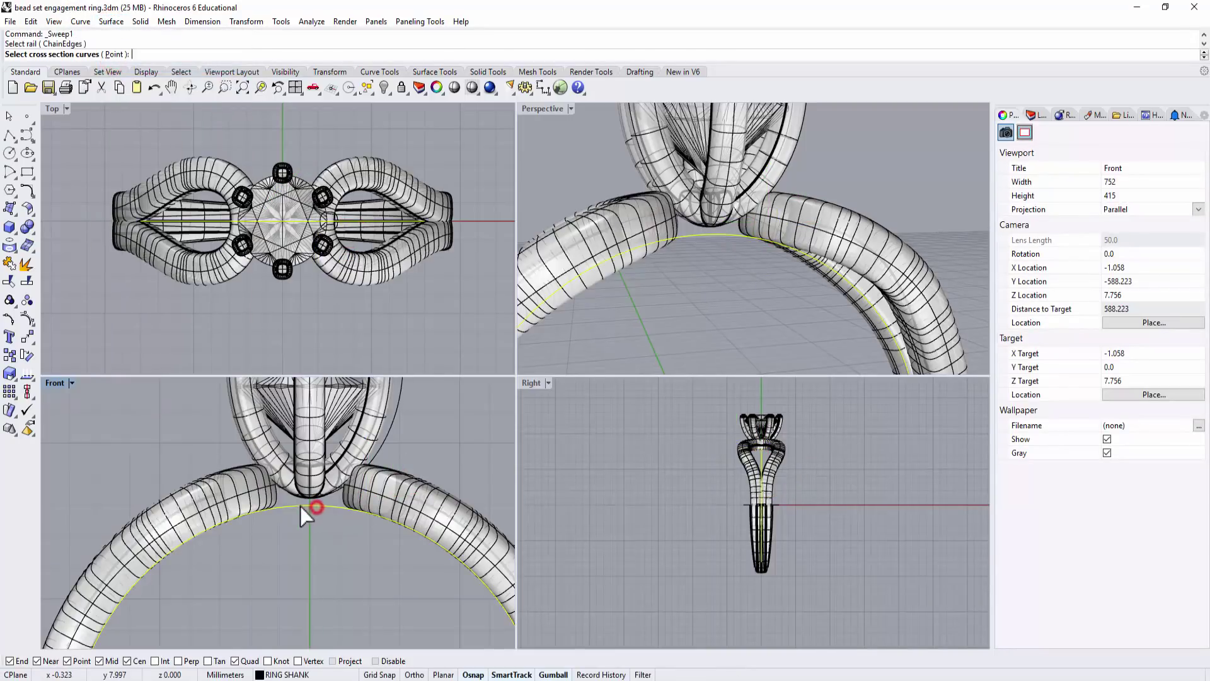
{"action": "scroll", "coordinate": [250, 504], "scroll_direction": "up", "scroll_amount": 4}
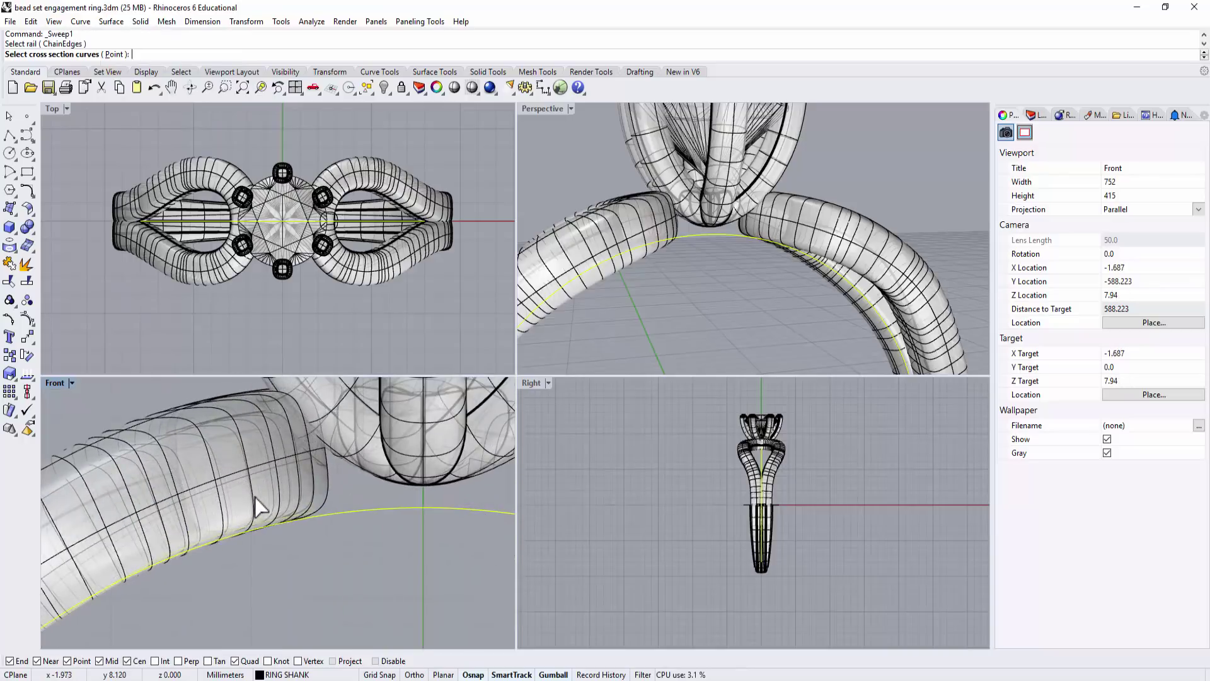
{"action": "left_click", "coordinate": [261, 492]}
{"action": "scroll", "coordinate": [348, 495], "scroll_direction": "down", "scroll_amount": 6}
{"action": "right_click_drag", "start_coordinate": [389, 513], "coordinate": [228, 510]}
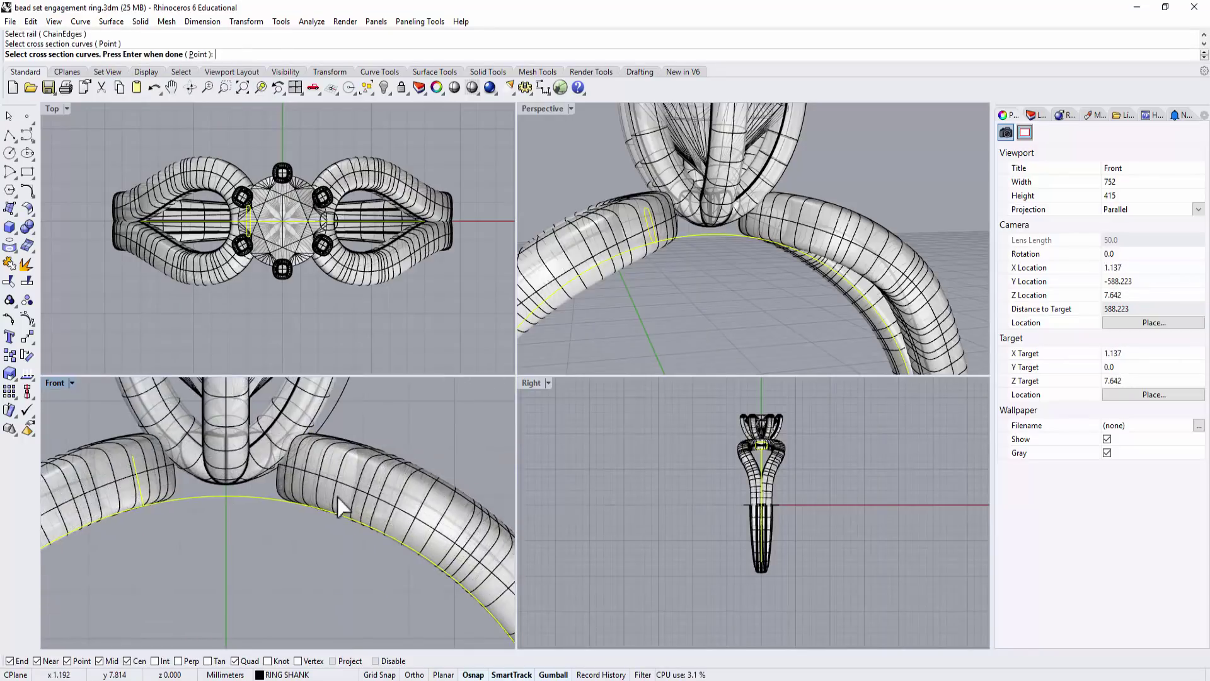
{"action": "scroll", "coordinate": [338, 491], "scroll_direction": "up", "scroll_amount": 4}
{"action": "left_click", "coordinate": [300, 489]}
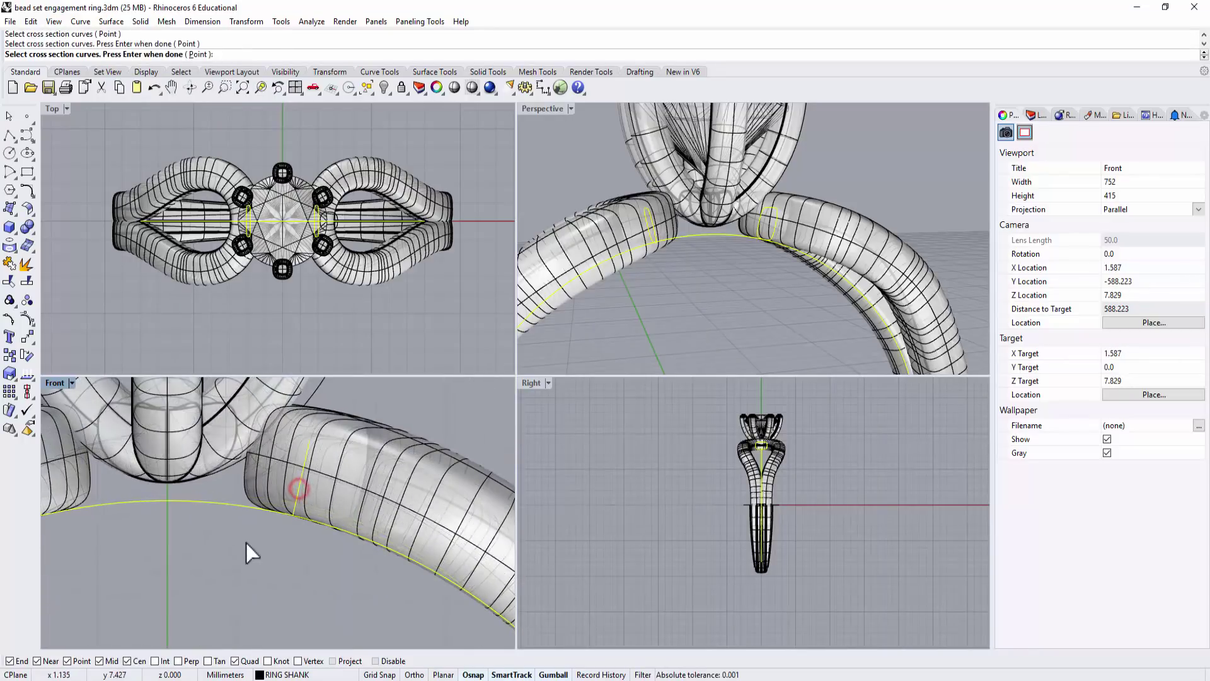
{"action": "key", "text": "Return"}
{"action": "key", "text": "Return"}
{"action": "scroll", "coordinate": [246, 544], "scroll_direction": "down", "scroll_amount": 2}
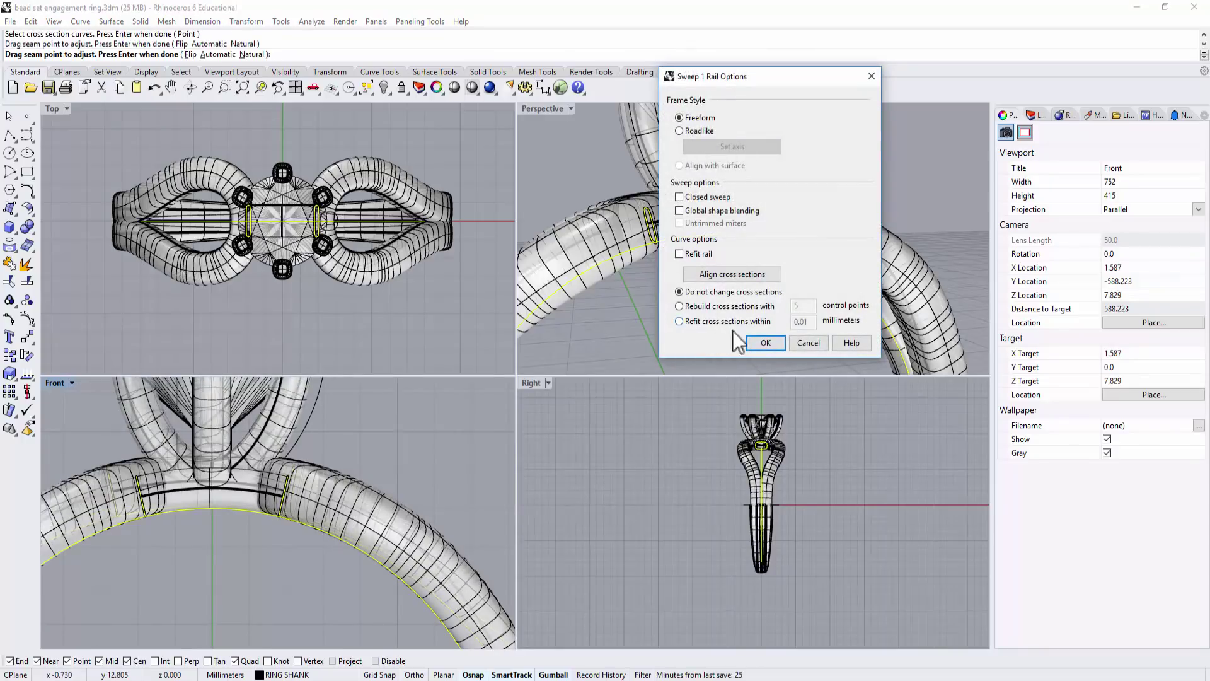
{"action": "left_click", "coordinate": [765, 343]}
{"action": "right_click_drag", "start_coordinate": [920, 158], "coordinate": [857, 240]}
{"action": "scroll", "coordinate": [889, 203], "scroll_direction": "down", "scroll_amount": 4}
{"action": "right_click_drag", "start_coordinate": [857, 239], "coordinate": [831, 196]}
{"action": "scroll", "coordinate": [826, 200], "scroll_direction": "up", "scroll_amount": 2}
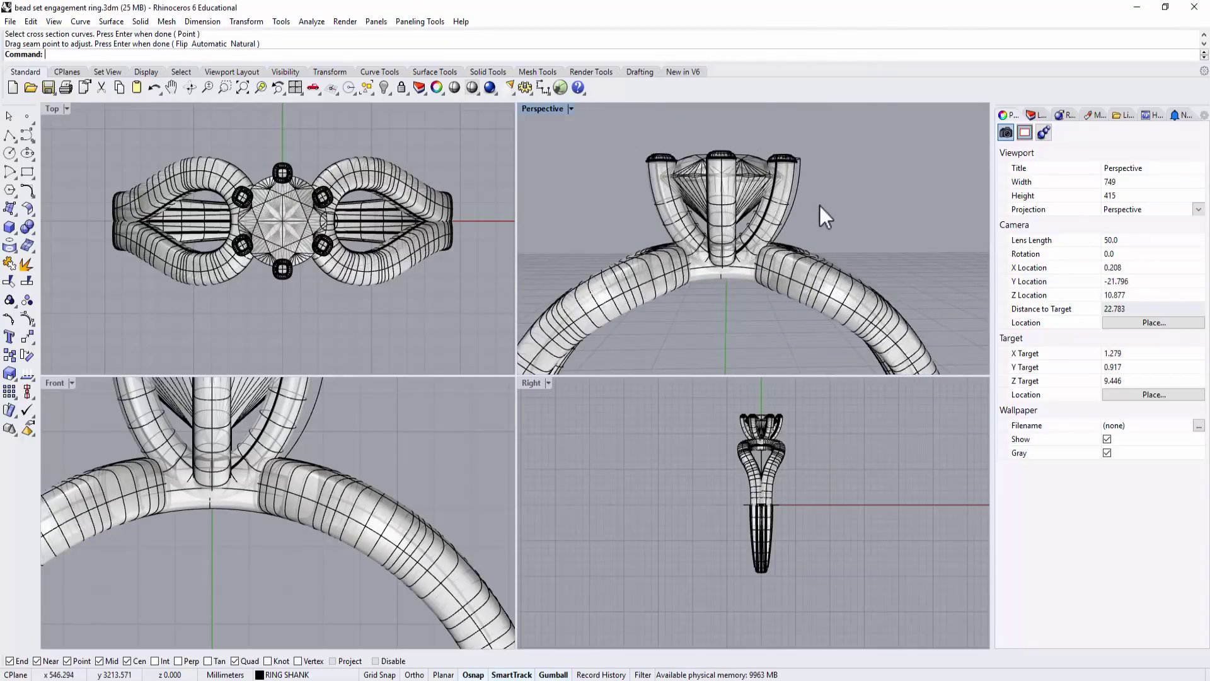
{"action": "right_click_drag", "start_coordinate": [262, 442], "coordinate": [266, 499]}
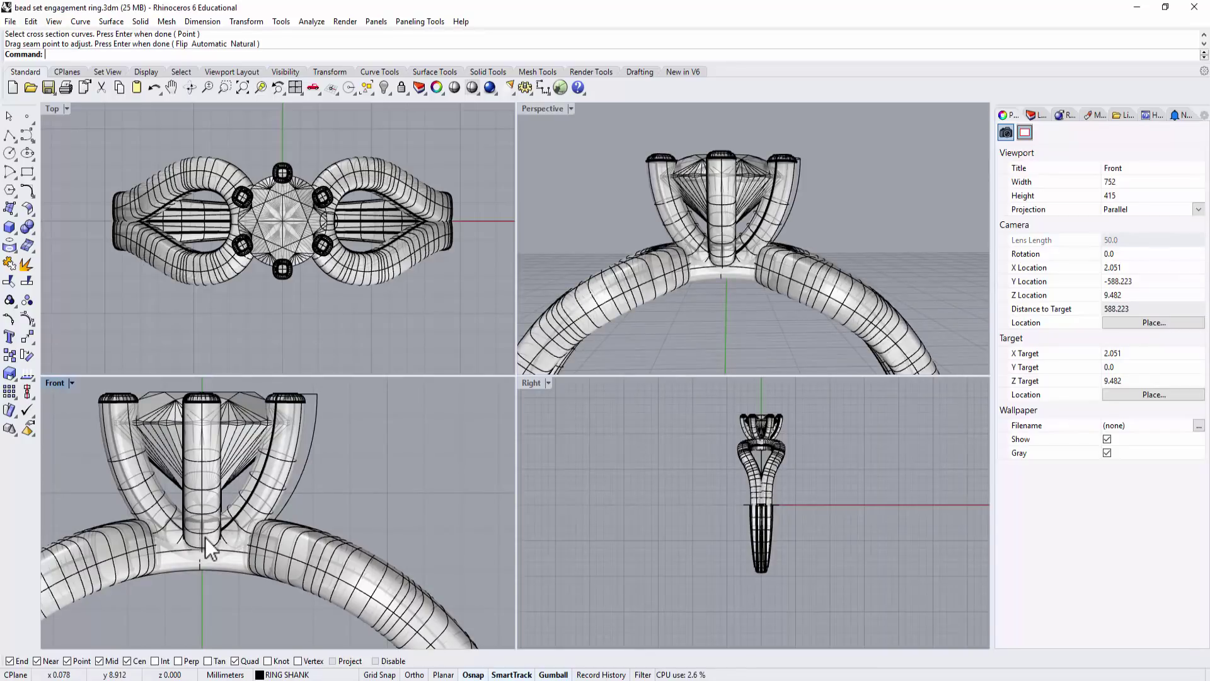
{"action": "scroll", "coordinate": [265, 462], "scroll_direction": "down", "scroll_amount": 2}
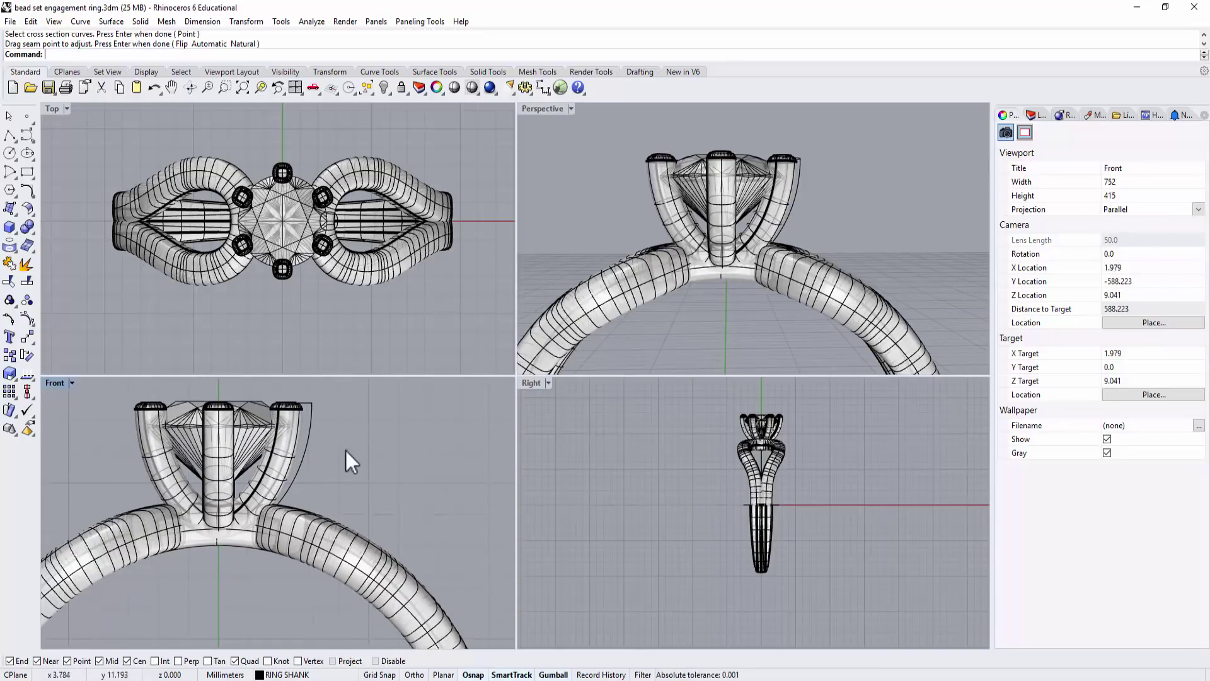
- Cap the open ends of the swept bridge surface beneath the head to make it a closed solid
{"action": "right_click_drag", "start_coordinate": [346, 450], "coordinate": [388, 451]}
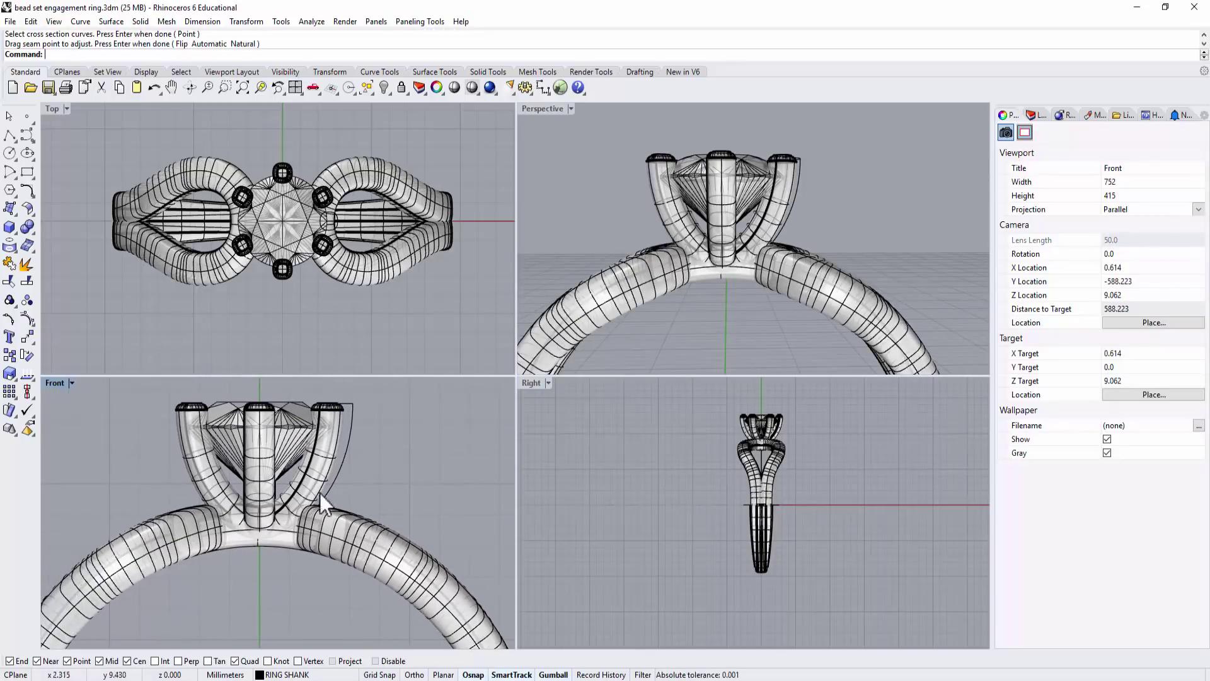
{"action": "left_click", "coordinate": [282, 546]}
{"action": "right_click", "coordinate": [289, 540]}
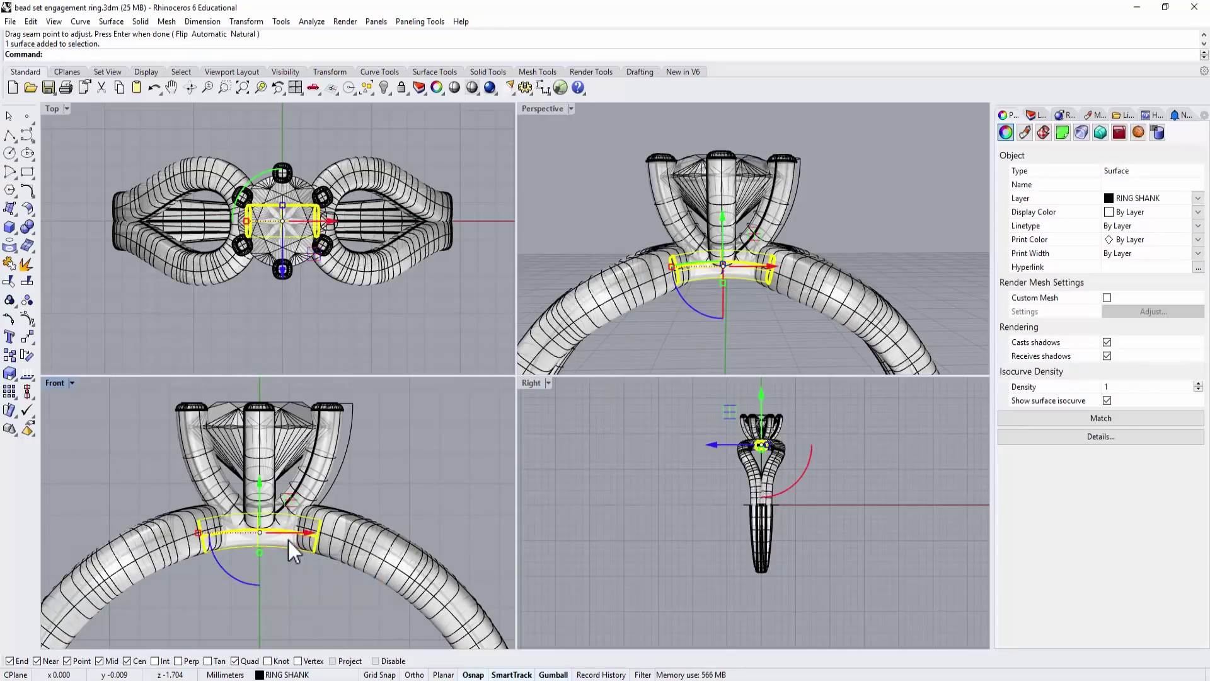
{"action": "key", "text": "Return"}
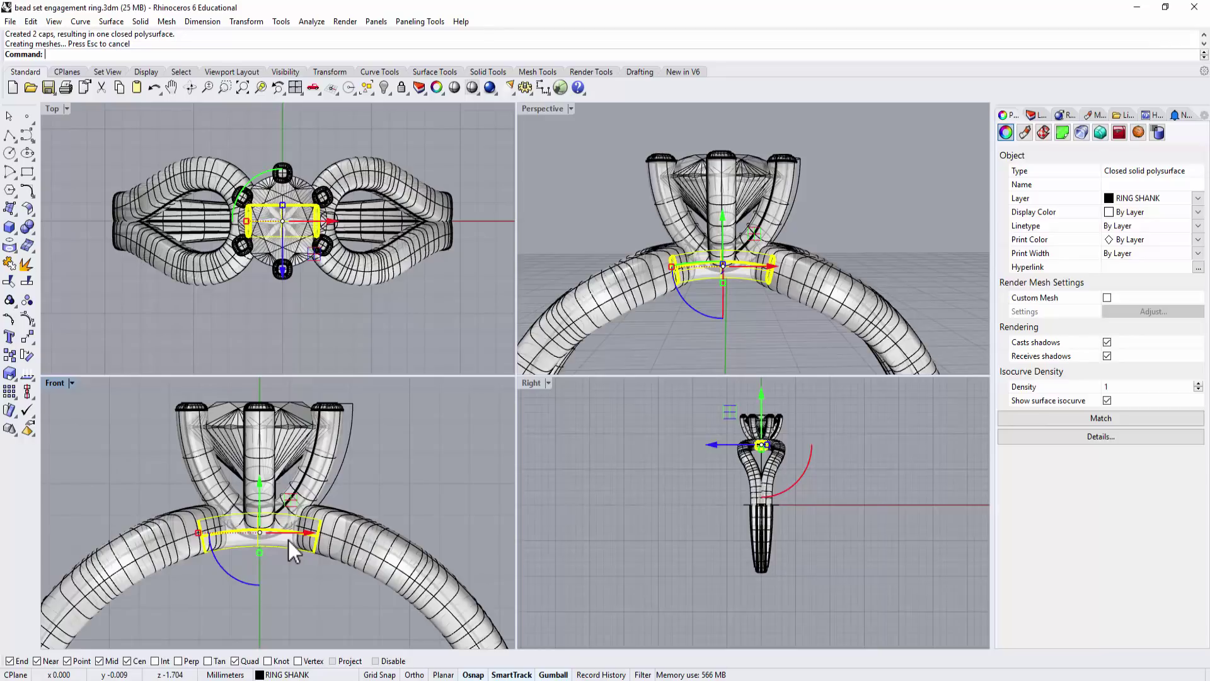
{"action": "scroll", "coordinate": [317, 517], "scroll_direction": "up", "scroll_amount": 2}
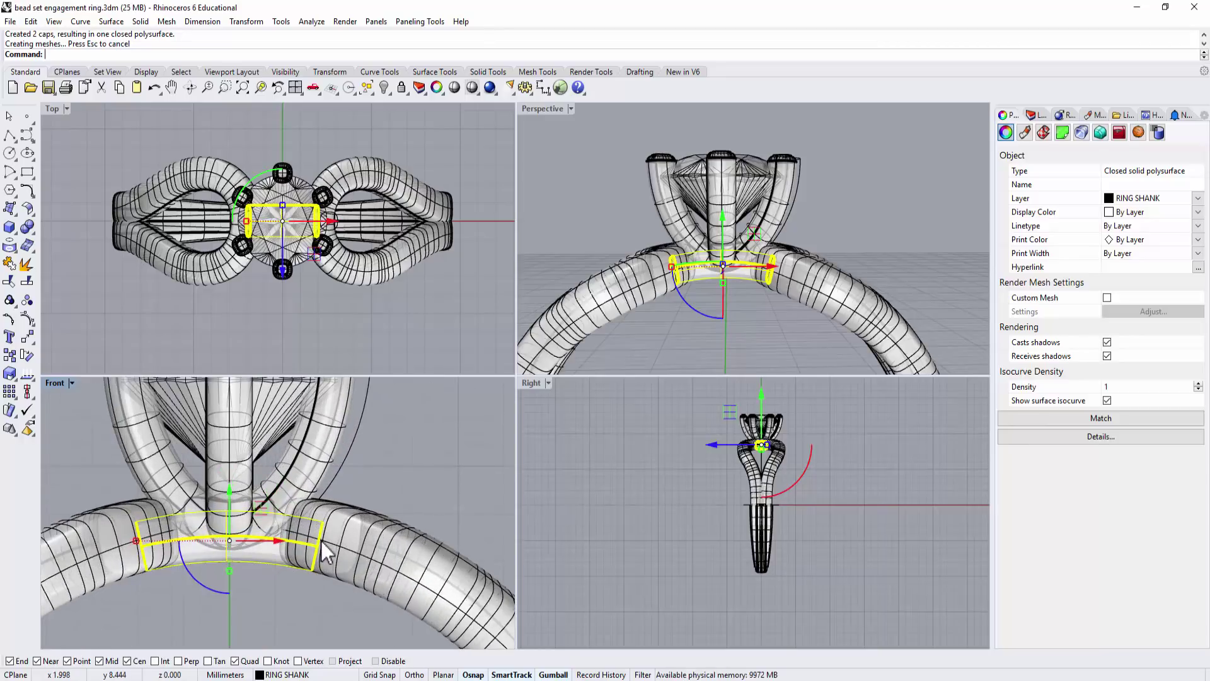
- Undo the Boolean union and raise the head together with its stone and curves slightly in the Front view
{"action": "key", "text": "ctrl+z"}
{"action": "scroll", "coordinate": [395, 460], "scroll_direction": "down", "scroll_amount": 2}
{"action": "left_click_drag", "start_coordinate": [420, 466], "coordinate": [100, 417]}
{"action": "right_click_drag", "start_coordinate": [278, 443], "coordinate": [275, 459]}
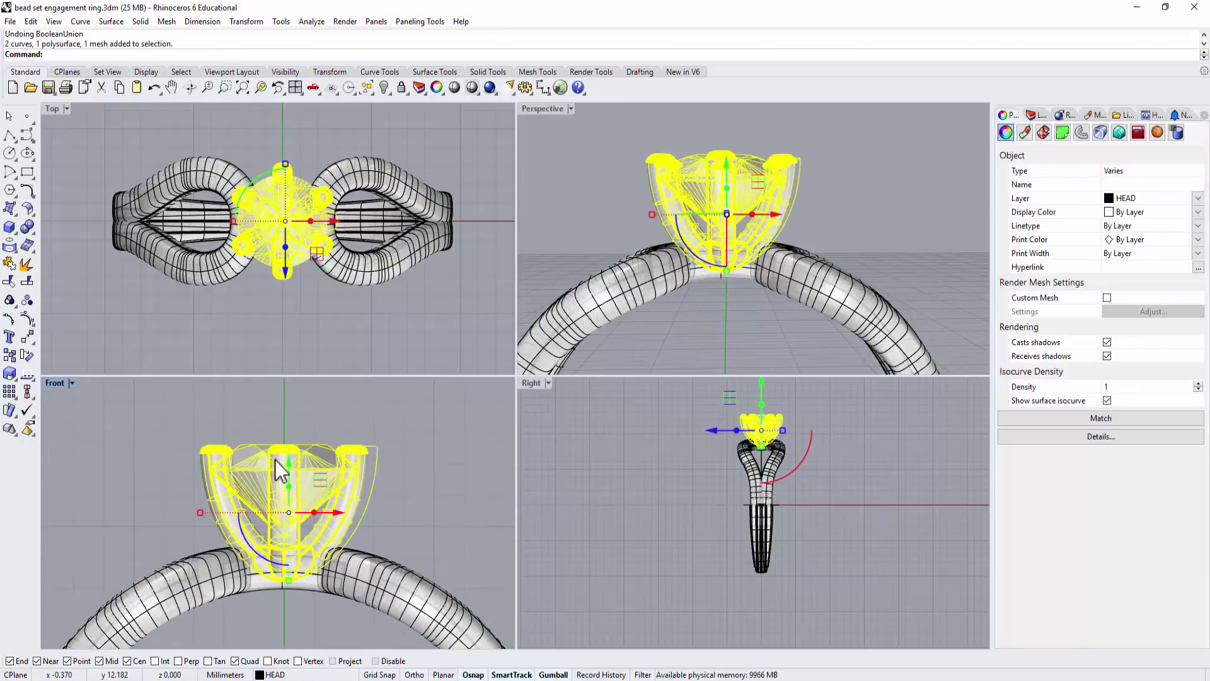
{"action": "left_click_drag", "start_coordinate": [286, 460], "coordinate": [288, 453]}
{"action": "left_click", "coordinate": [416, 531]}
{"action": "scroll", "coordinate": [405, 506], "scroll_direction": "down", "scroll_amount": 1}
{"action": "right_click_drag", "start_coordinate": [400, 500], "coordinate": [349, 490]}
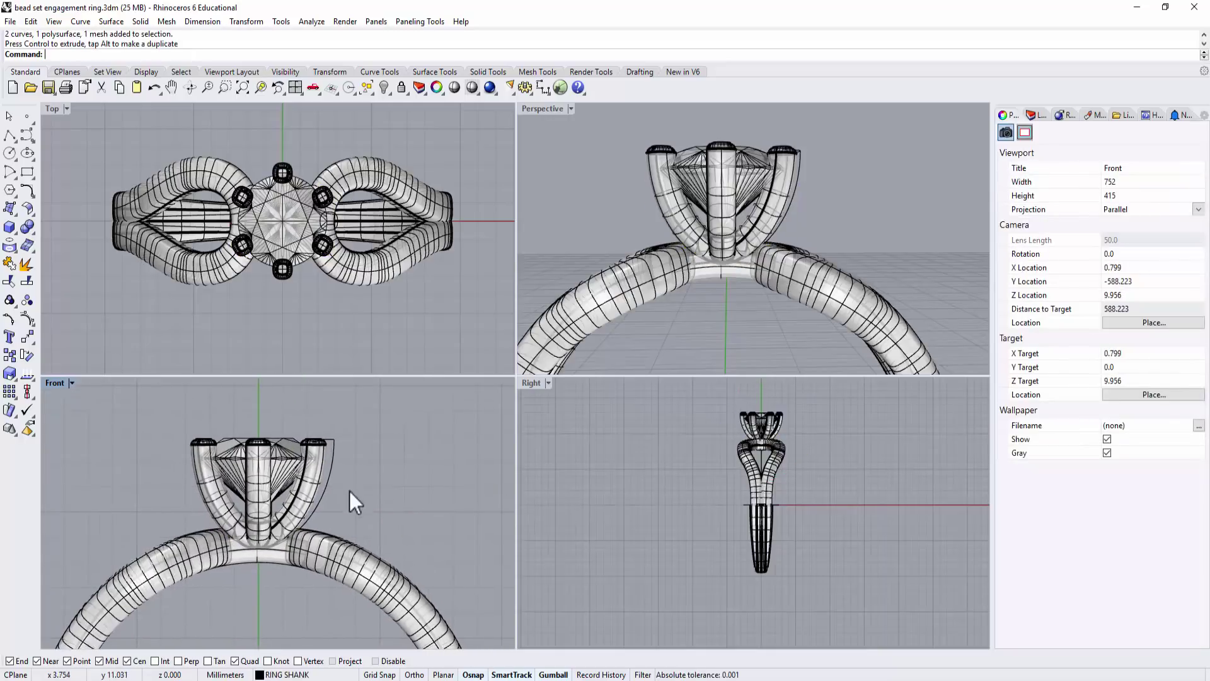
- Examine the bridge under the head and the junction where the split arms meet the lower band in the enlarged Perspective view
{"action": "scroll", "coordinate": [349, 491], "scroll_direction": "up", "scroll_amount": 5}
{"action": "right_click_drag", "start_coordinate": [810, 216], "coordinate": [727, 251]}
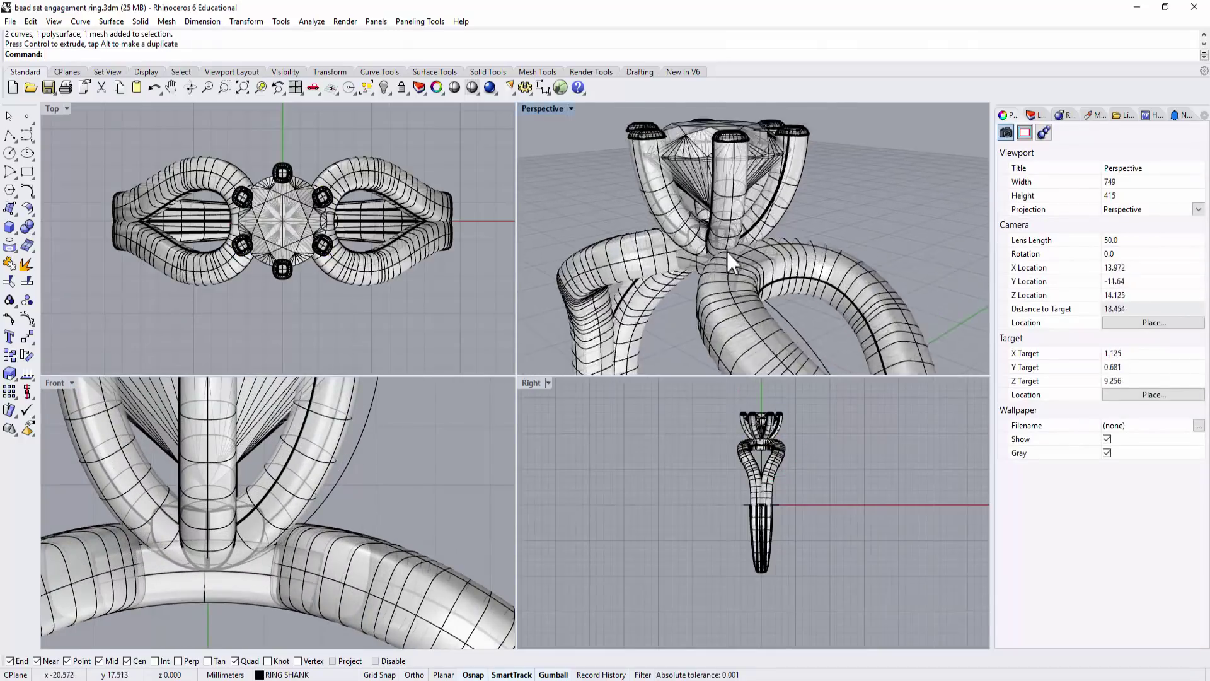
{"action": "scroll", "coordinate": [737, 248], "scroll_direction": "down", "scroll_amount": 4}
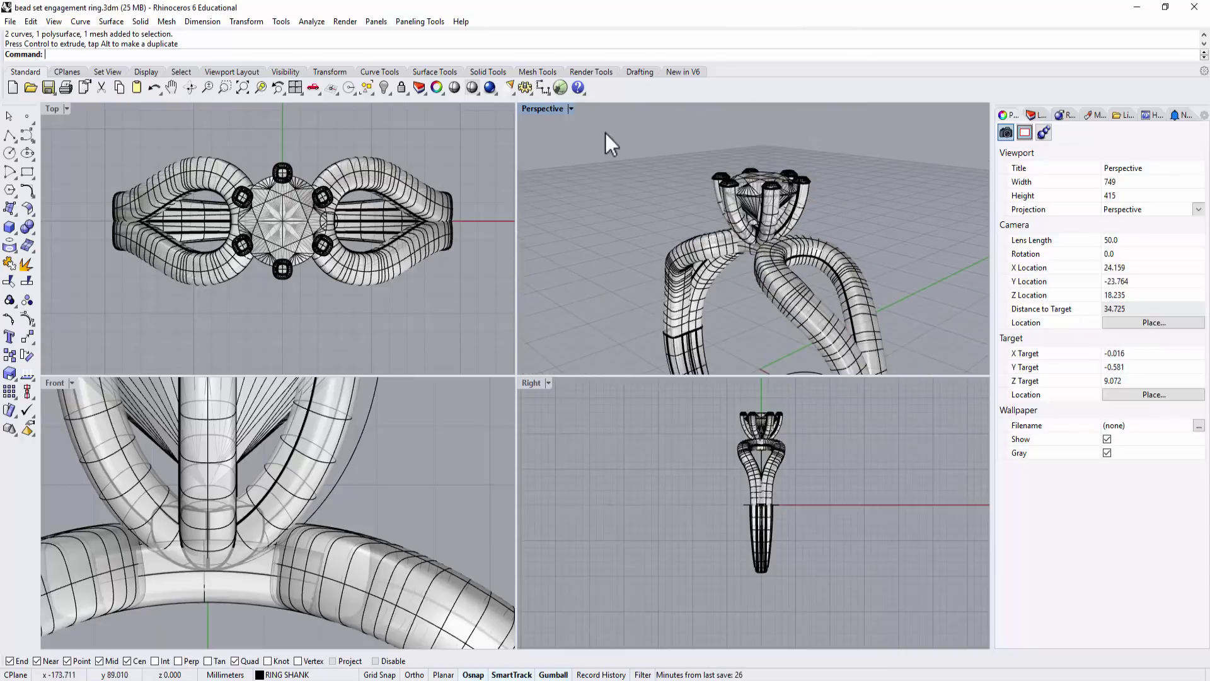
{"action": "double_click", "coordinate": [552, 105]}
{"action": "scroll", "coordinate": [504, 344], "scroll_direction": "down", "scroll_amount": 3}
{"action": "right_click_drag", "start_coordinate": [505, 353], "coordinate": [465, 249], "text": "shift"}
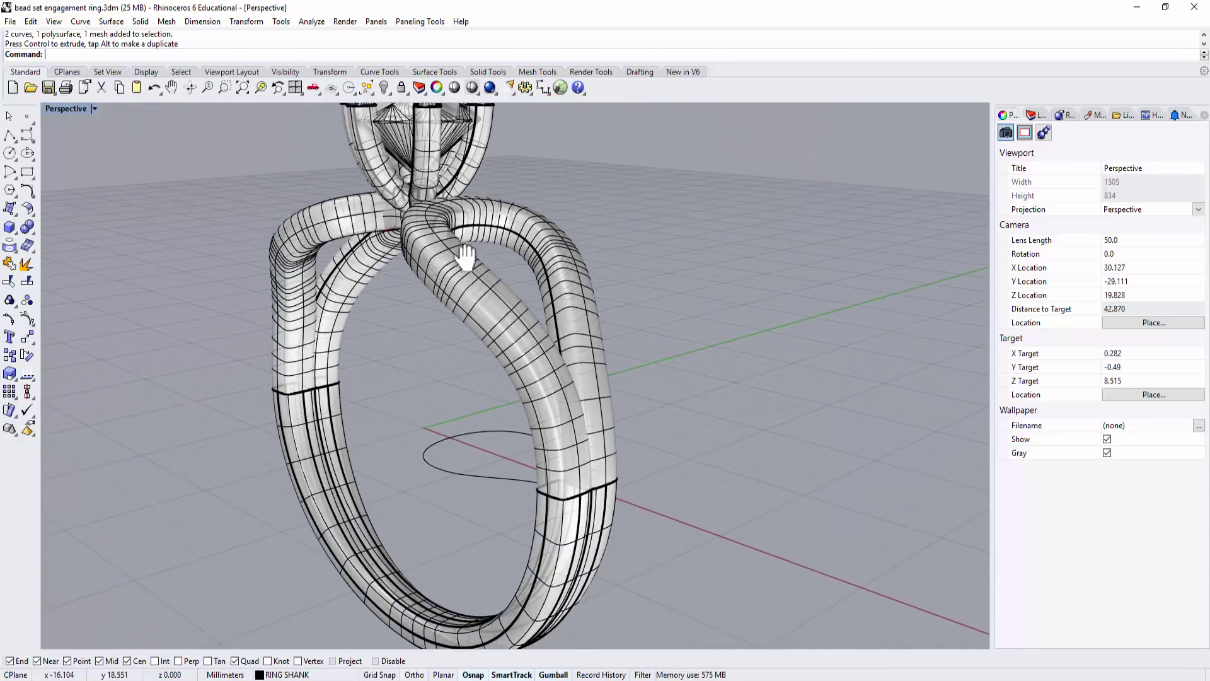
{"action": "scroll", "coordinate": [546, 286], "scroll_direction": "down", "scroll_amount": 3}
{"action": "right_click_drag", "start_coordinate": [546, 287], "coordinate": [670, 410]}
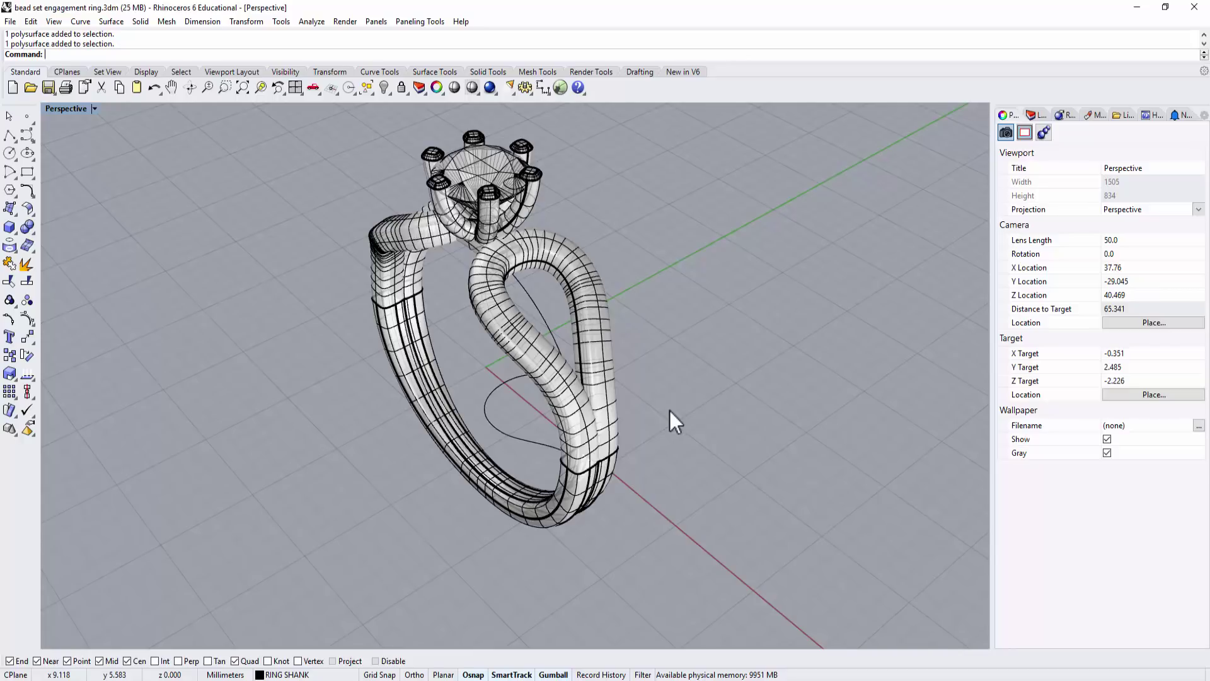
{"action": "scroll", "coordinate": [669, 435], "scroll_direction": "up", "scroll_amount": 4}
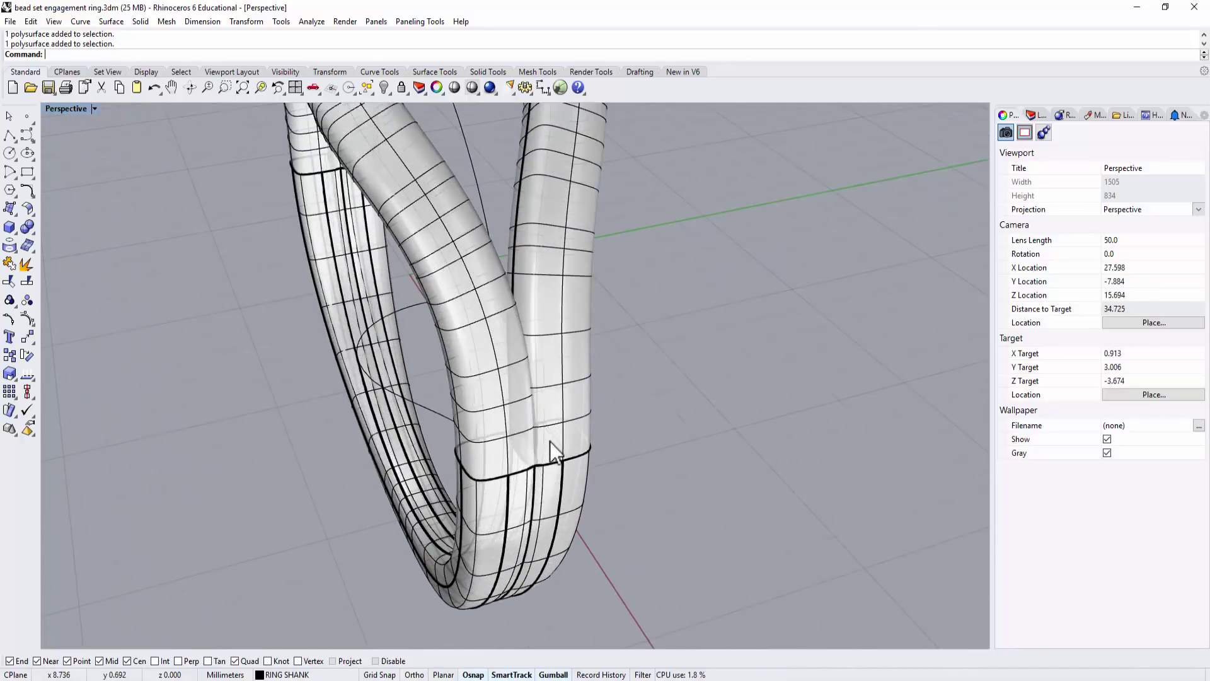
{"action": "right_click_drag", "start_coordinate": [553, 438], "coordinate": [485, 430]}
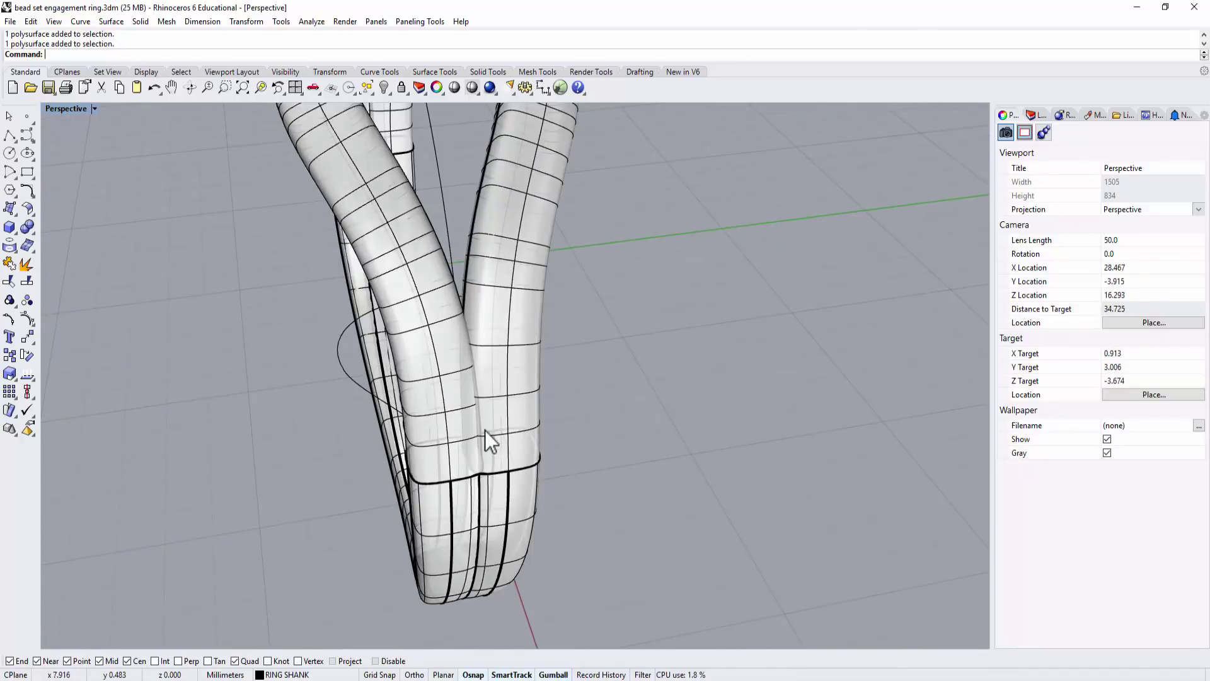
{"action": "scroll", "coordinate": [478, 350], "scroll_direction": "up", "scroll_amount": 3}
{"action": "mouse_move", "coordinate": [478, 350]}
{"action": "right_mouse_down"}
{"action": "mouse_move", "coordinate": [498, 346]}
{"action": "mouse_move", "coordinate": [484, 349]}
{"action": "right_mouse_up"}
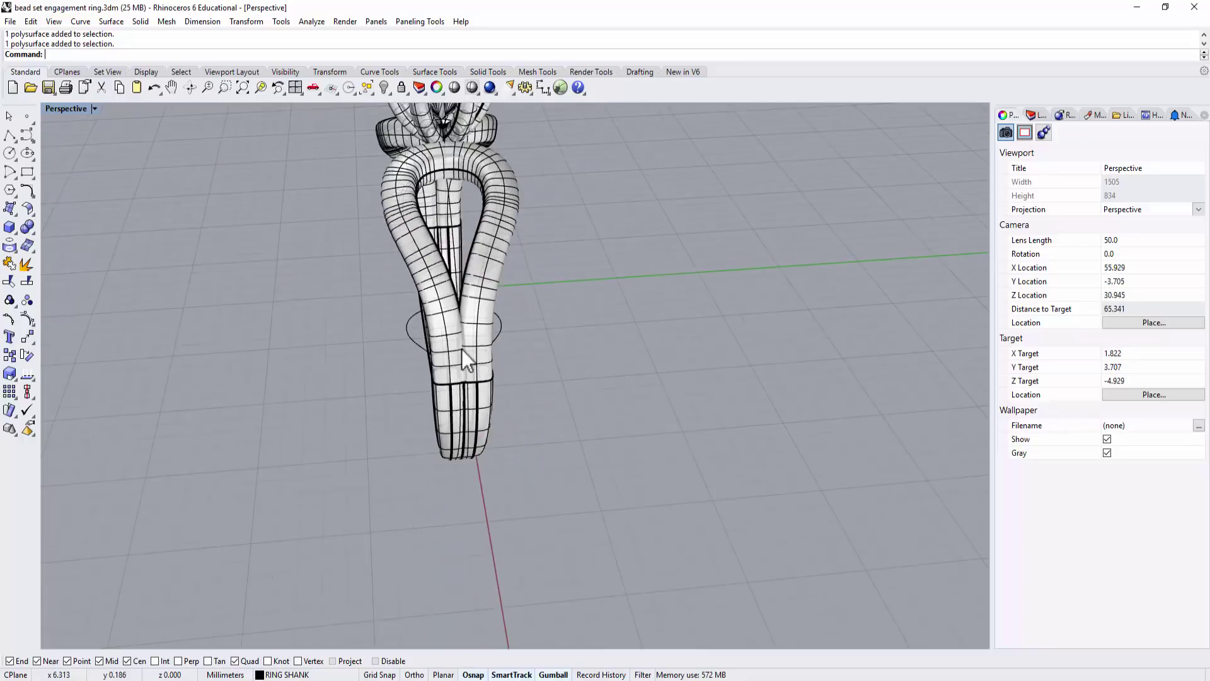
{"action": "mouse_move", "coordinate": [461, 350]}
{"action": "right_mouse_down"}
{"action": "mouse_move", "coordinate": [649, 465]}
{"action": "mouse_move", "coordinate": [505, 411]}
{"action": "mouse_move", "coordinate": [501, 392]}
{"action": "right_mouse_up"}
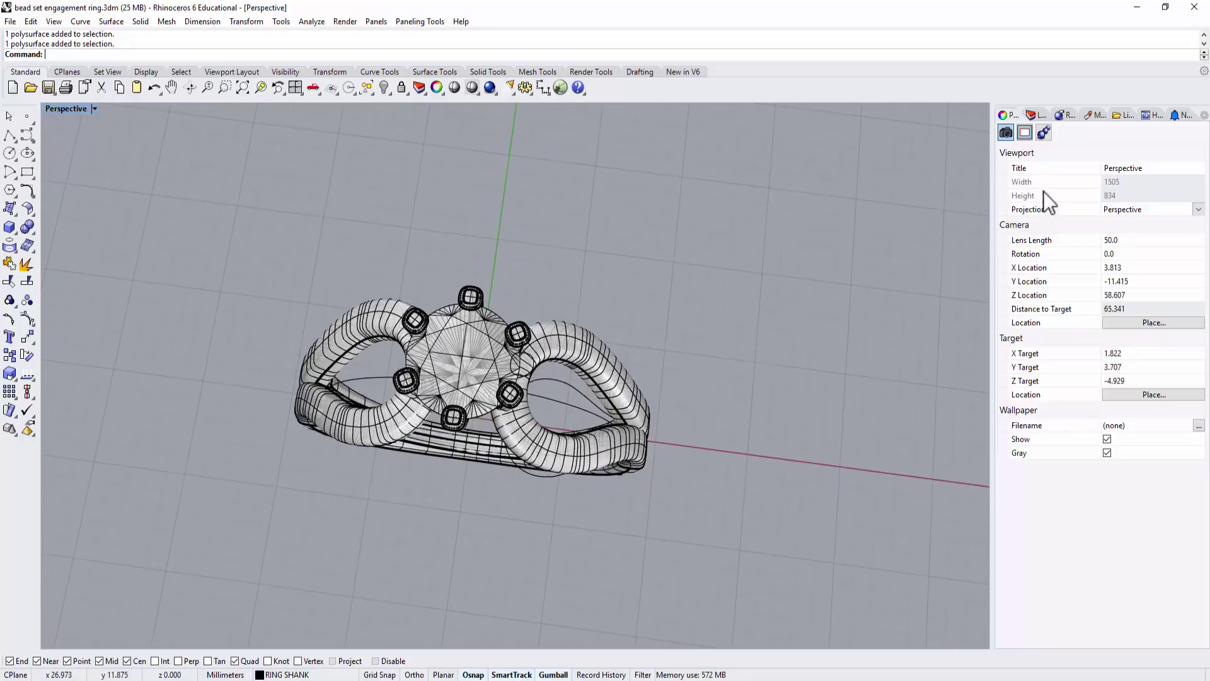
- Turn off the HEAD layer and inspect the seam between the split arms and the lower band
{"action": "left_click", "coordinate": [1039, 114]}
{"action": "left_click", "coordinate": [1145, 222]}
{"action": "right_click_drag", "start_coordinate": [422, 327], "coordinate": [492, 342]}
{"action": "scroll", "coordinate": [479, 478], "scroll_direction": "up", "scroll_amount": 7}
{"action": "right_click_drag", "start_coordinate": [479, 478], "coordinate": [481, 377]}
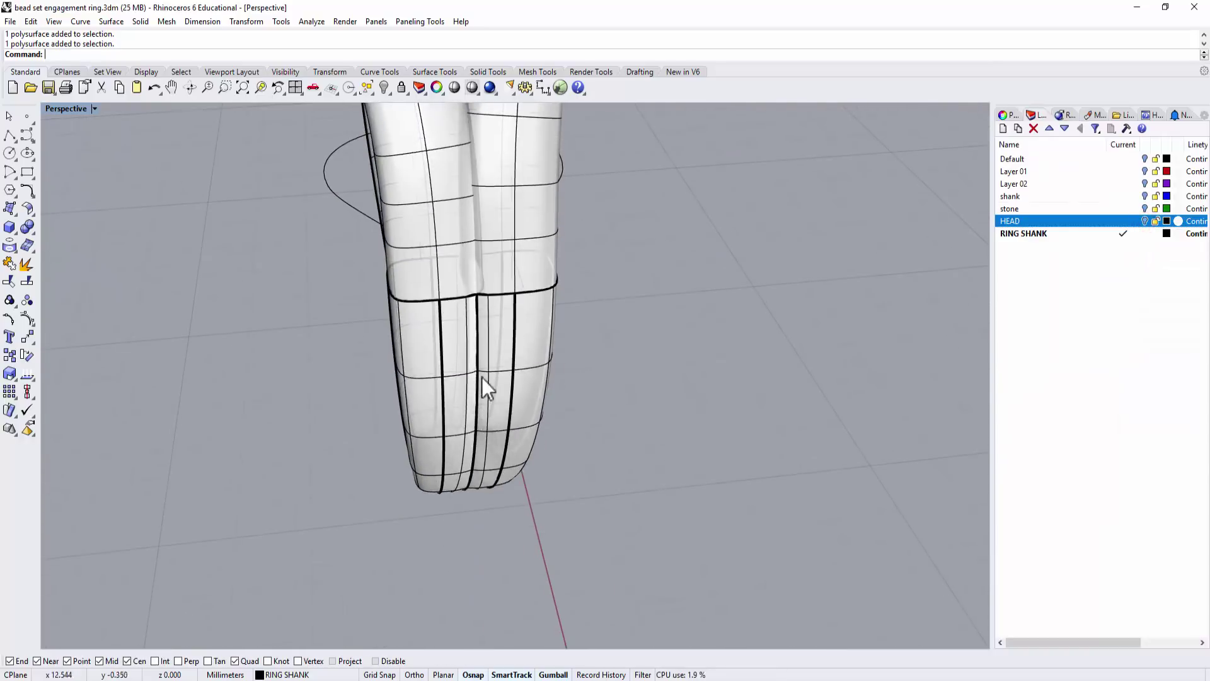
{"action": "scroll", "coordinate": [473, 230], "scroll_direction": "up", "scroll_amount": 3}
{"action": "mouse_move", "coordinate": [497, 279]}
{"action": "right_mouse_down"}
{"action": "mouse_move", "coordinate": [472, 289]}
{"action": "mouse_move", "coordinate": [522, 289]}
{"action": "mouse_move", "coordinate": [500, 290]}
{"action": "mouse_move", "coordinate": [504, 300]}
{"action": "right_mouse_up"}
{"action": "scroll", "coordinate": [504, 300], "scroll_direction": "down", "scroll_amount": 3}
{"action": "scroll", "coordinate": [517, 296], "scroll_direction": "up", "scroll_amount": 2}
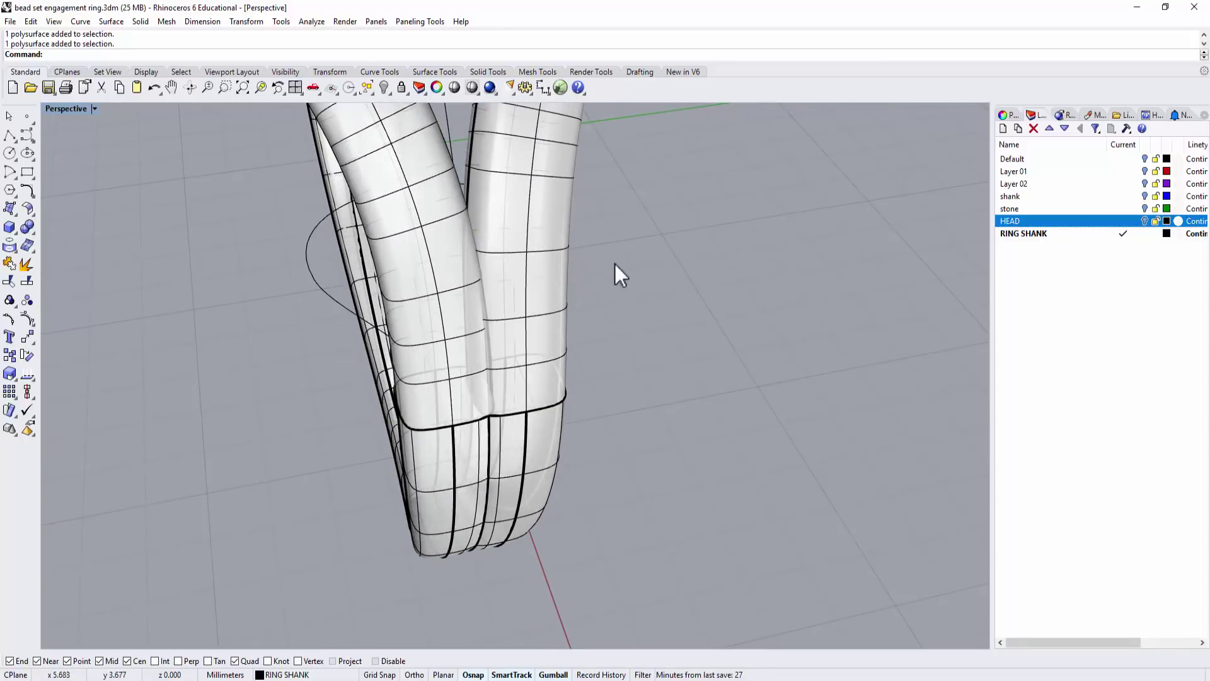
- Explode the ring shank polysurface and check that the arm and lower band surfaces can be selected separately
{"action": "left_click", "coordinate": [525, 275]}
{"action": "left_click", "coordinate": [28, 281]}
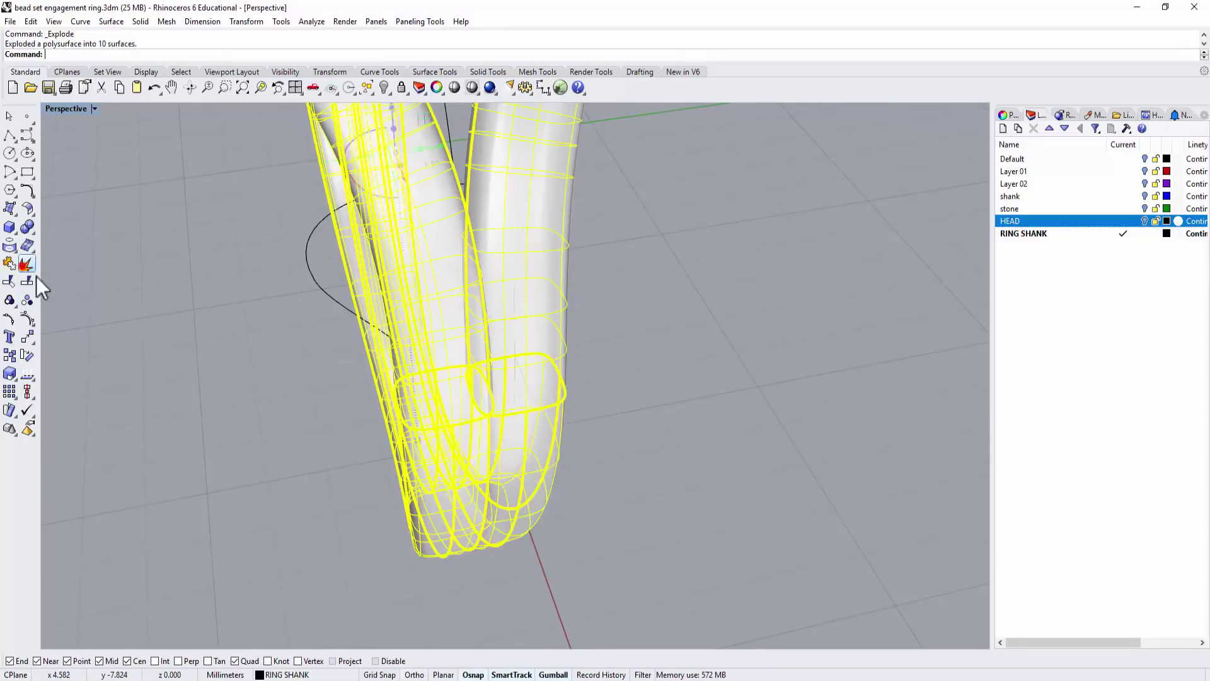
{"action": "left_click", "coordinate": [132, 343]}
{"action": "scroll", "coordinate": [524, 256], "scroll_direction": "up", "scroll_amount": 2}
{"action": "left_click", "coordinate": [534, 243]}
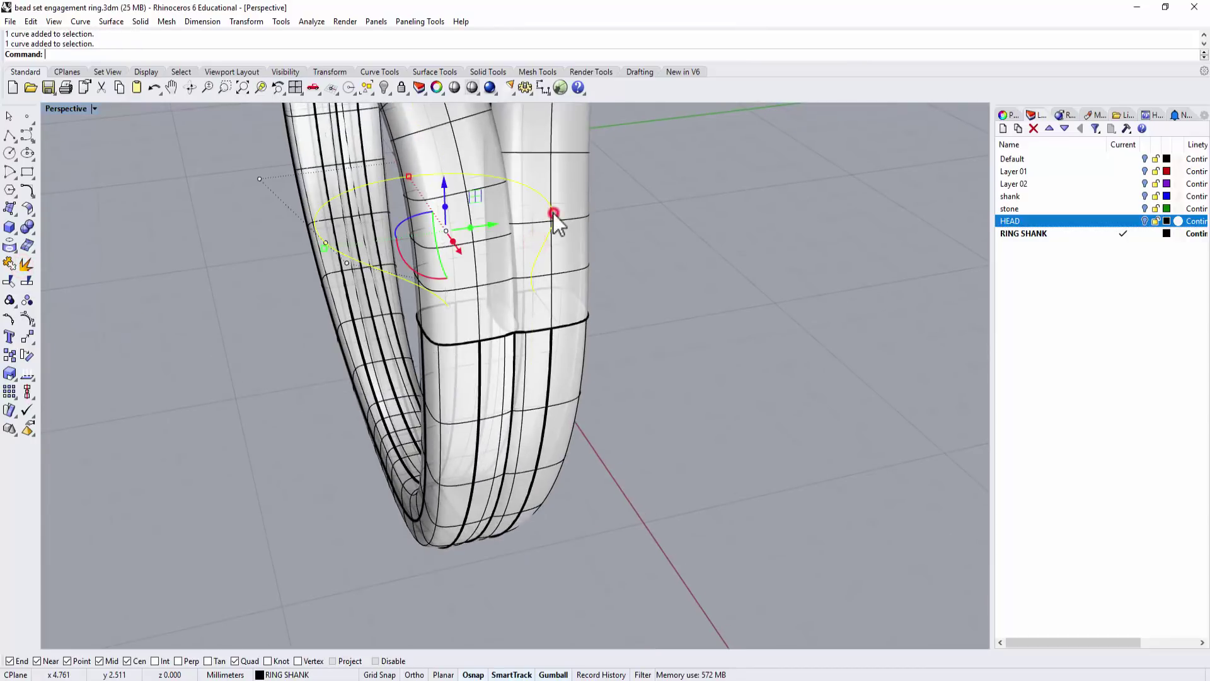
{"action": "left_click", "coordinate": [566, 191]}
{"action": "left_click", "coordinate": [573, 372], "text": "shift"}
{"action": "left_click", "coordinate": [706, 291]}
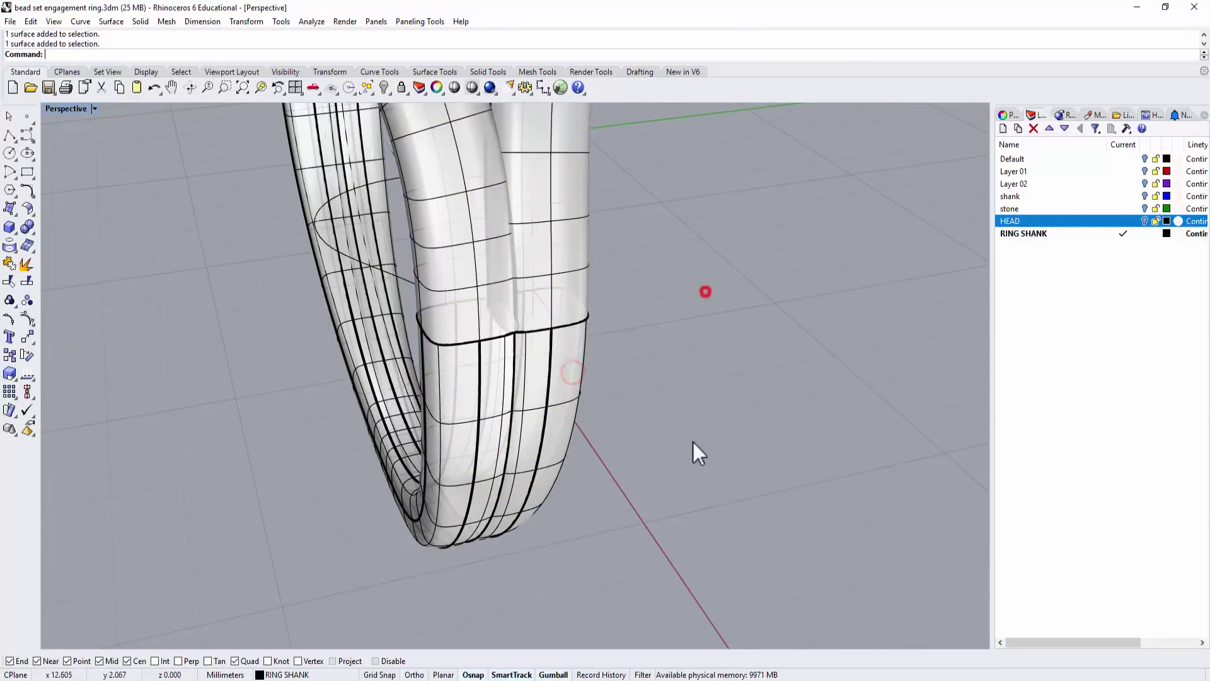
- Join the lower band's surfaces into one polysurface and hide it
{"action": "left_click_drag", "start_coordinate": [334, 435], "coordinate": [334, 436]}
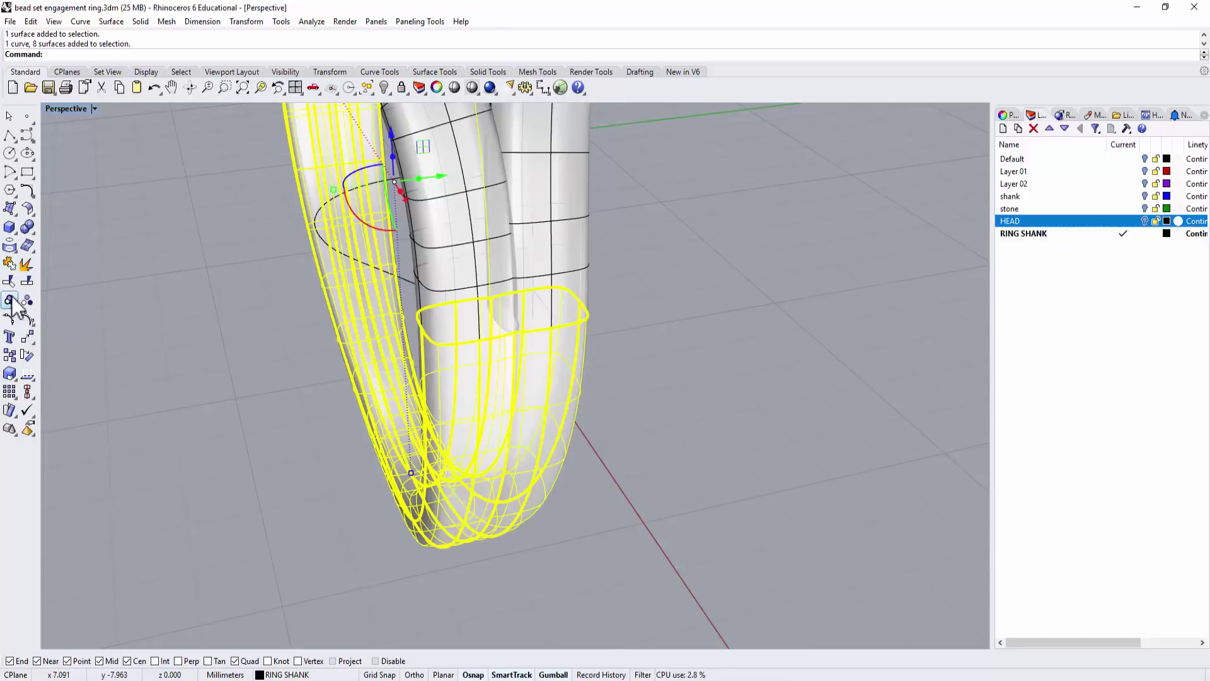
{"action": "left_click", "coordinate": [10, 281]}
{"action": "right_click_drag", "start_coordinate": [194, 376], "coordinate": [506, 394]}
{"action": "left_click", "coordinate": [521, 400]}
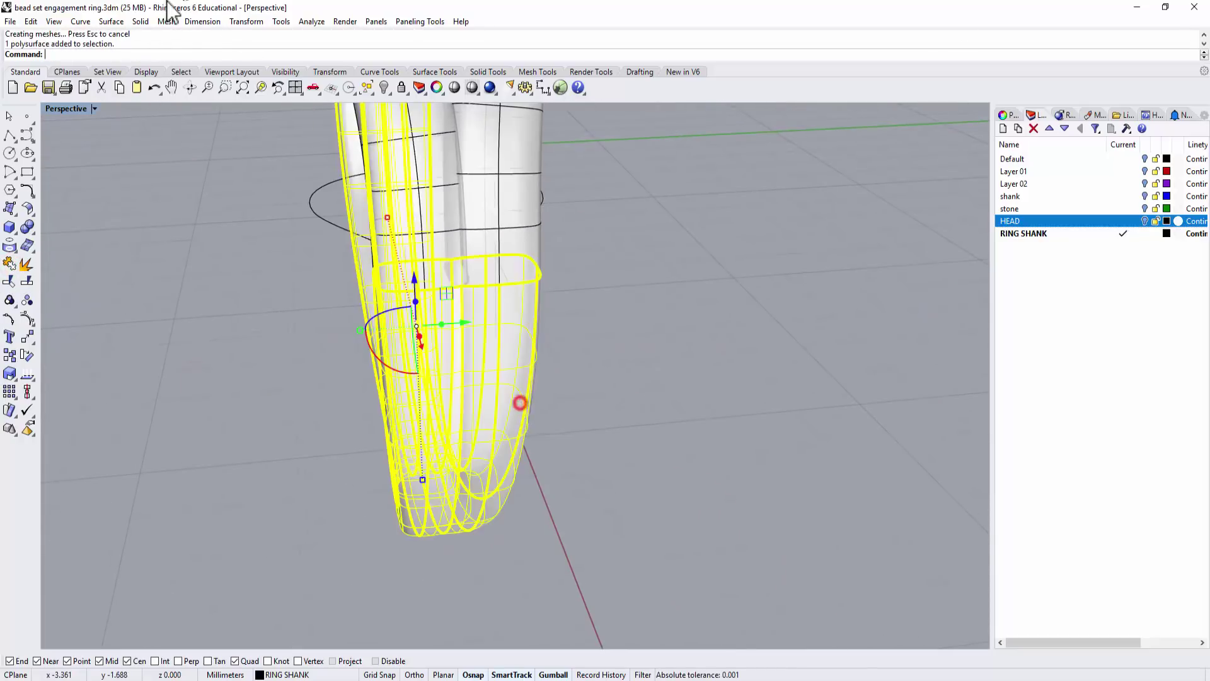
{"action": "left_click", "coordinate": [378, 90]}
- Try to trim the overlapping inner part of the split arms, using the arm surface itself as the cutting object
{"action": "right_click_drag", "start_coordinate": [370, 119], "coordinate": [549, 385]}
{"action": "scroll", "coordinate": [609, 305], "scroll_direction": "up", "scroll_amount": 6}
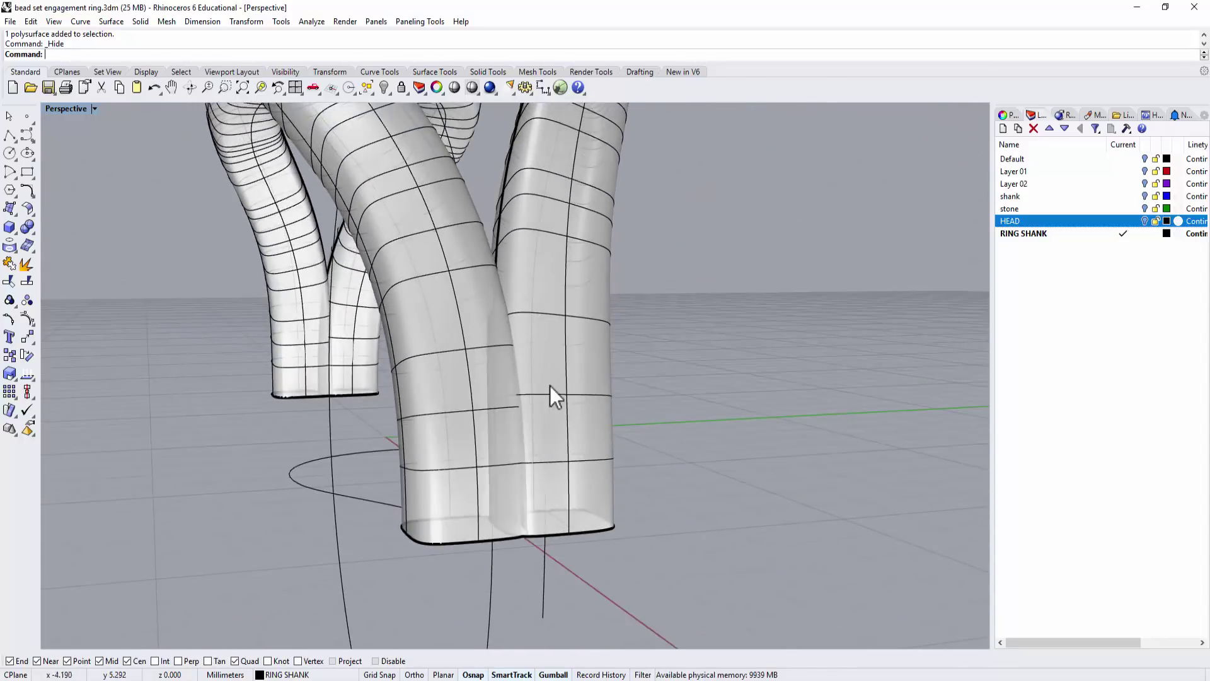
{"action": "left_click", "coordinate": [552, 379]}
{"action": "left_click", "coordinate": [10, 282]}
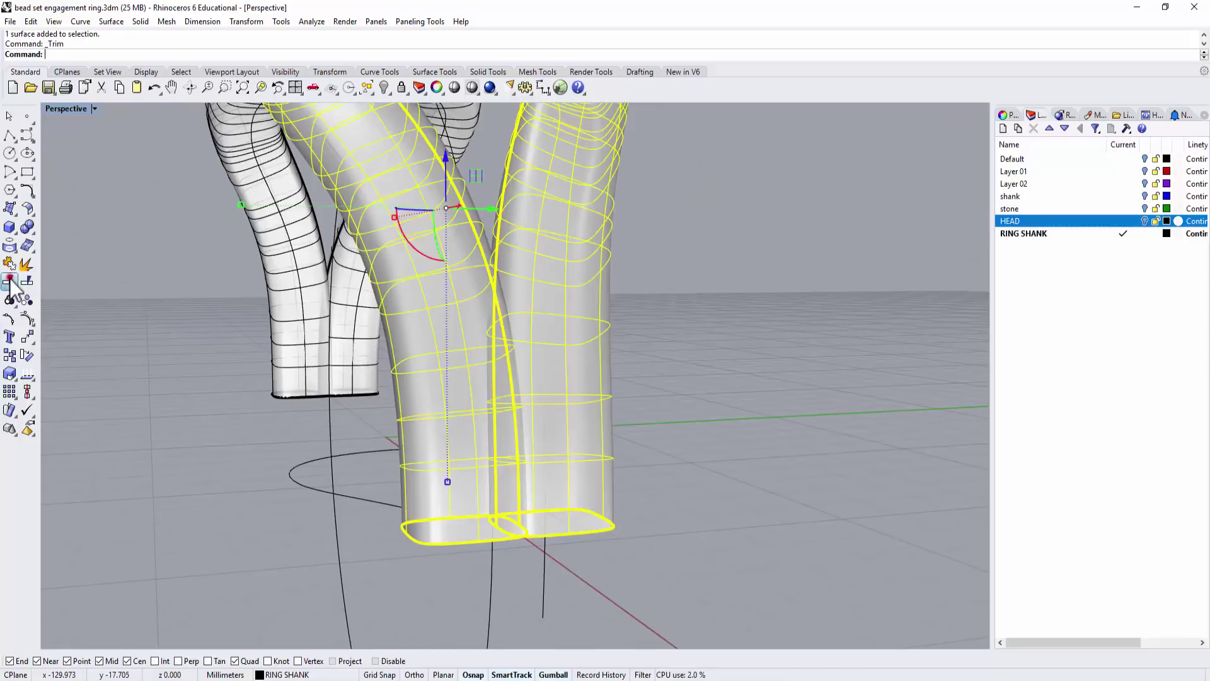
{"action": "right_click_drag", "start_coordinate": [494, 536], "coordinate": [530, 415]}
{"action": "scroll", "coordinate": [535, 349], "scroll_direction": "up", "scroll_amount": 2}
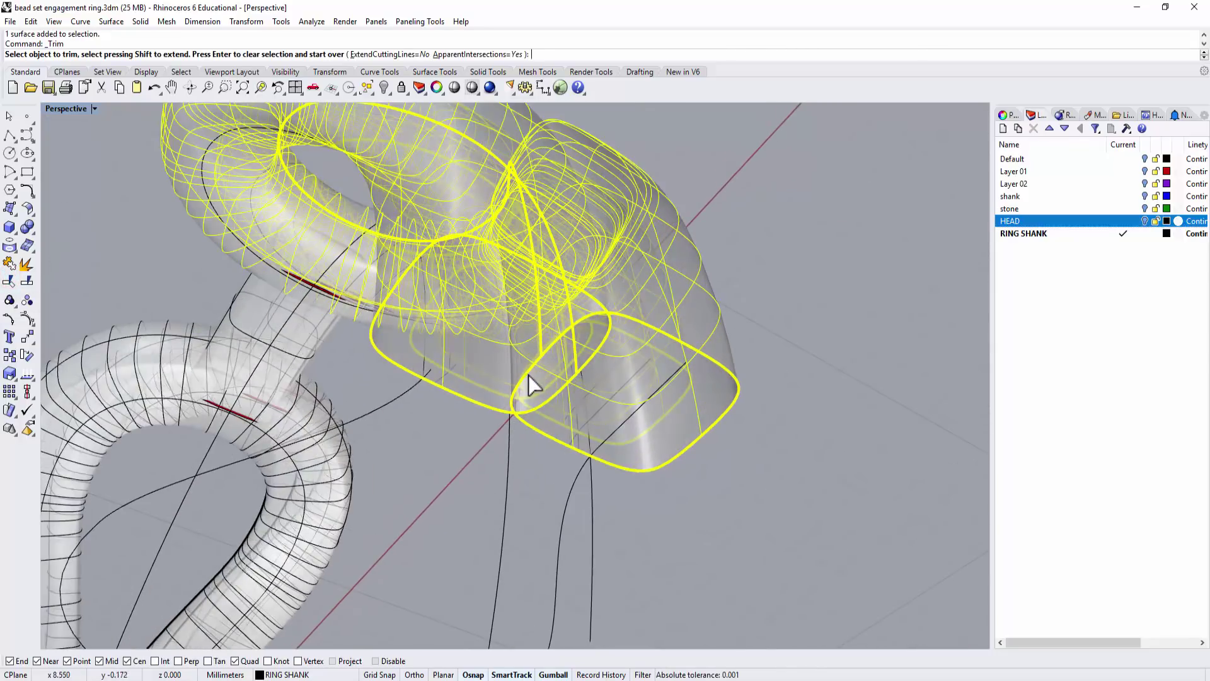
{"action": "left_click", "coordinate": [523, 375]}
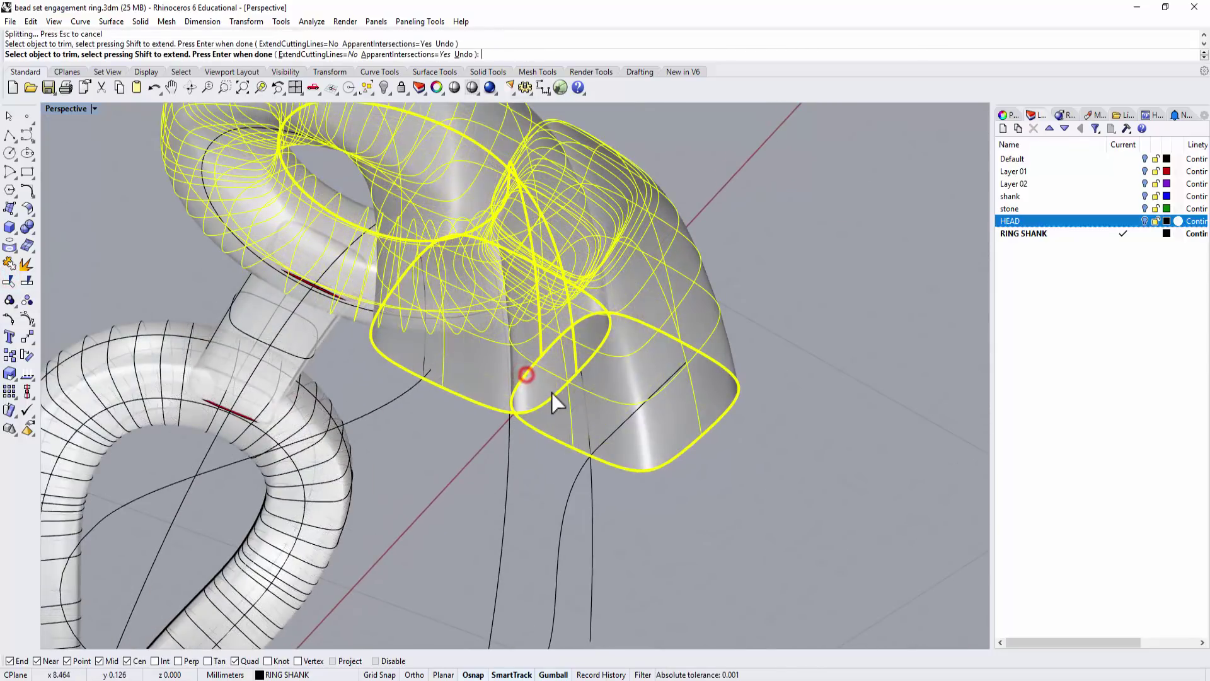
{"action": "right_click_drag", "start_coordinate": [762, 295], "coordinate": [704, 457]}
{"action": "scroll", "coordinate": [702, 454], "scroll_direction": "down", "scroll_amount": 5}
{"action": "key", "text": "Return"}
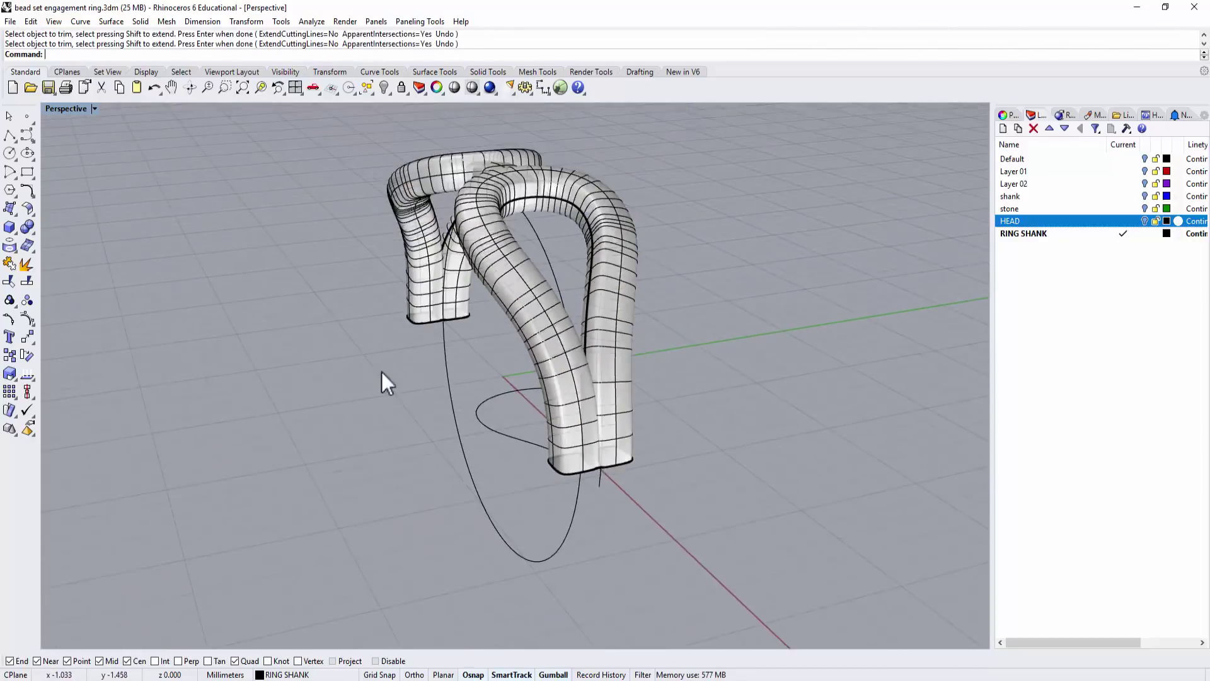
- In the Top view, draw a both-sides line centred at the origin (0) along the horizontal axis, extending beyond the ring
{"action": "right_click_drag", "start_coordinate": [387, 381], "coordinate": [513, 532]}
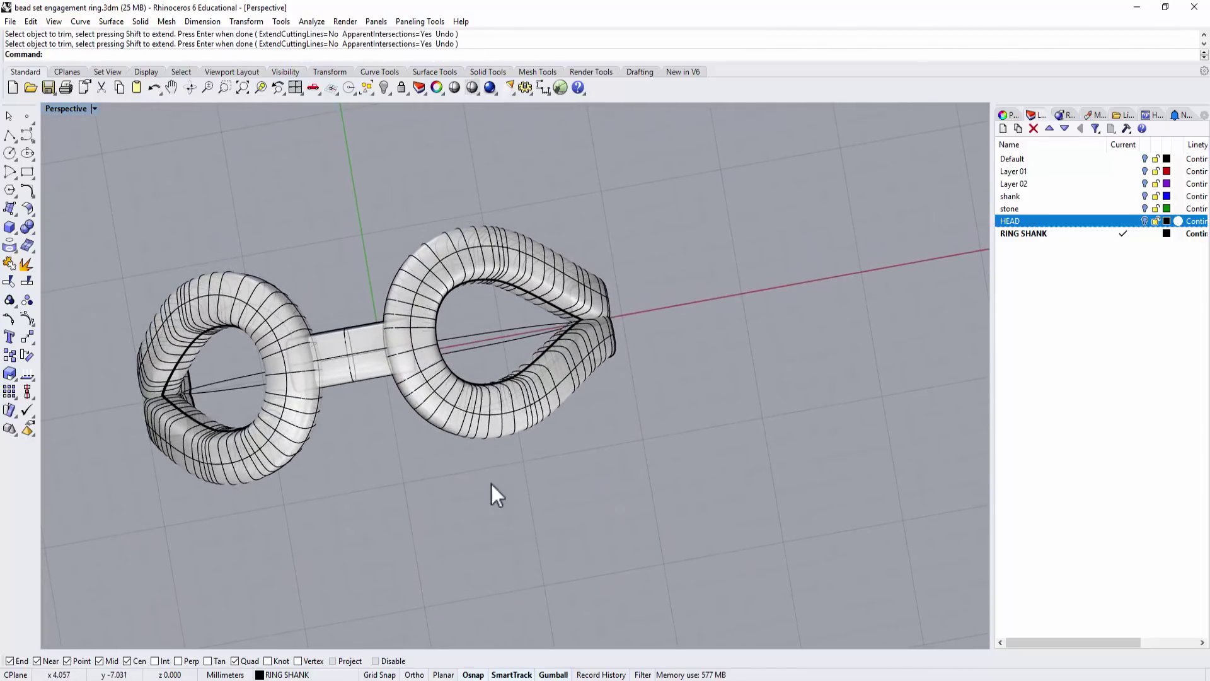
{"action": "double_click", "coordinate": [70, 111]}
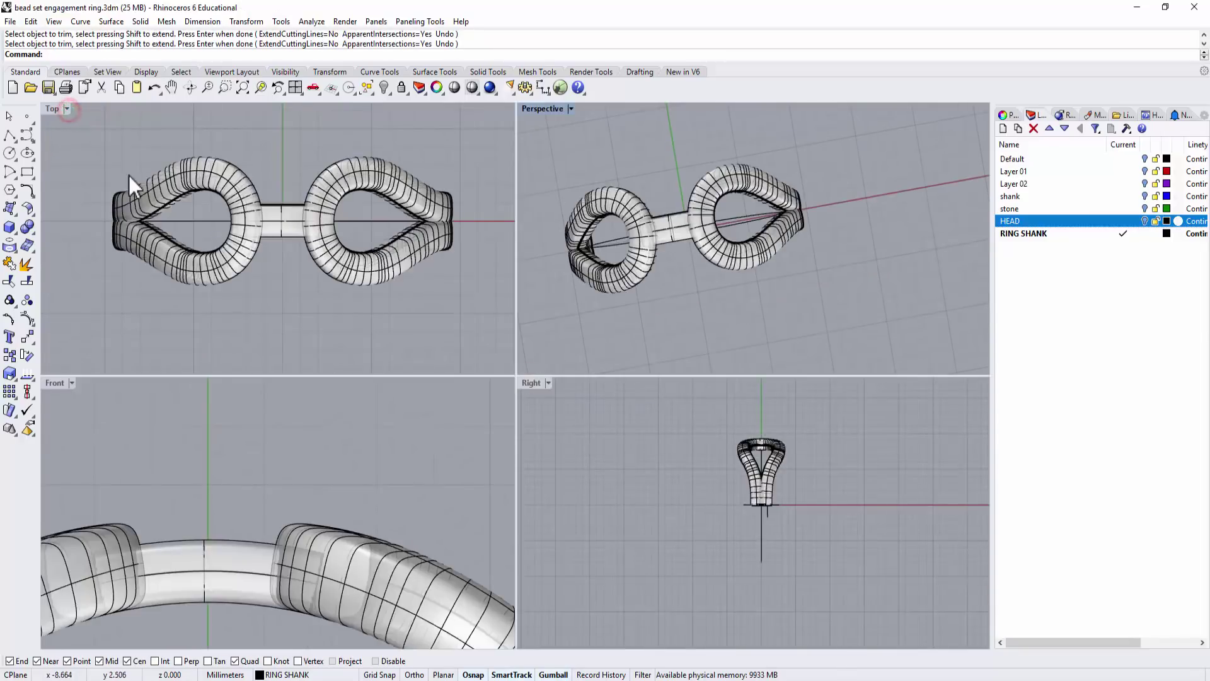
{"action": "left_click", "coordinate": [10, 142]}
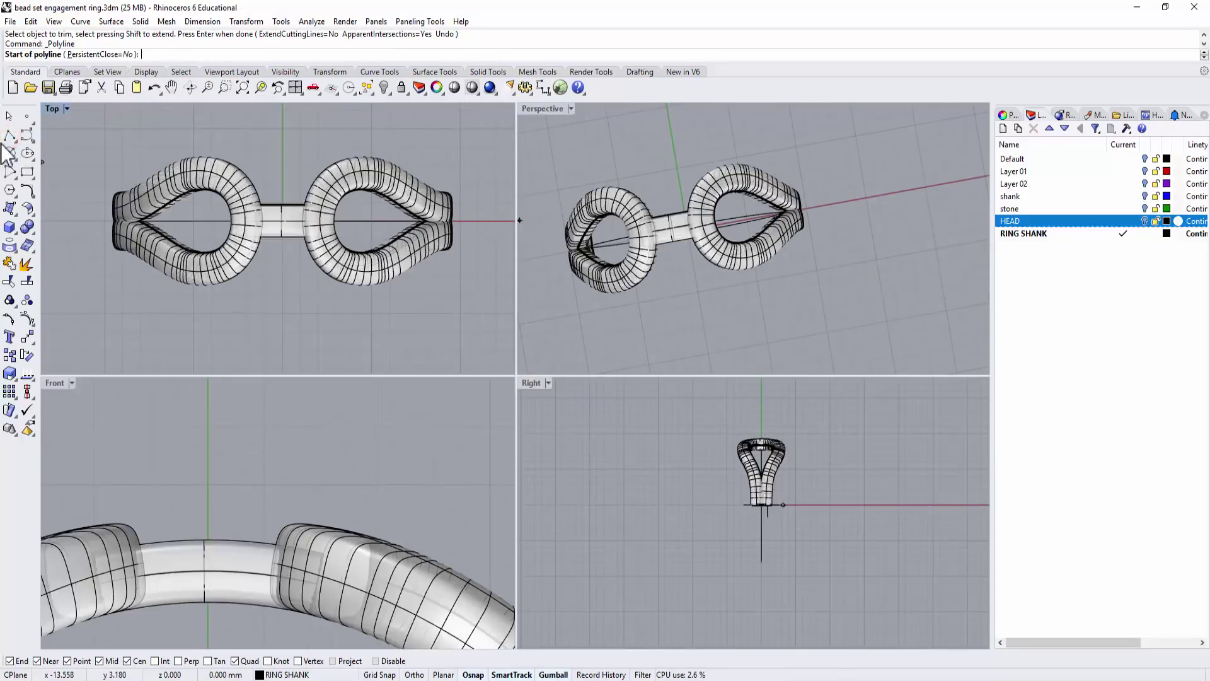
{"action": "mouse_move", "coordinate": [10, 142]}
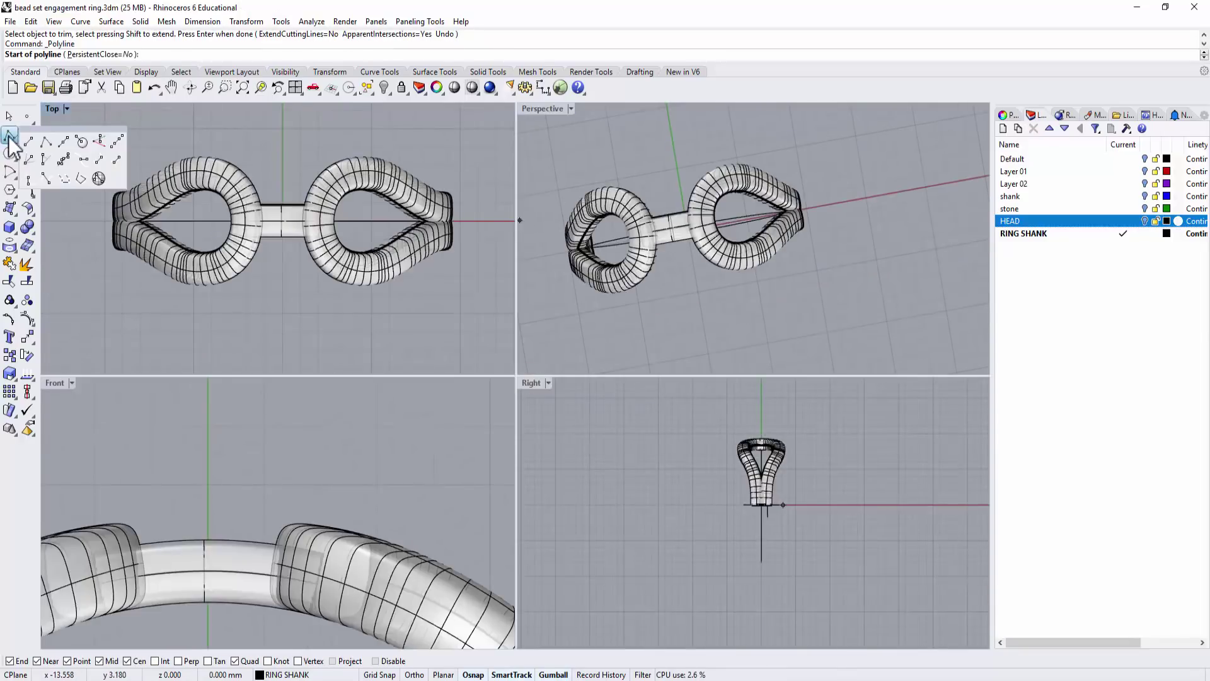
{"action": "left_click", "coordinate": [64, 142]}
{"action": "type", "text": "0"}
{"action": "key", "text": "Return"}
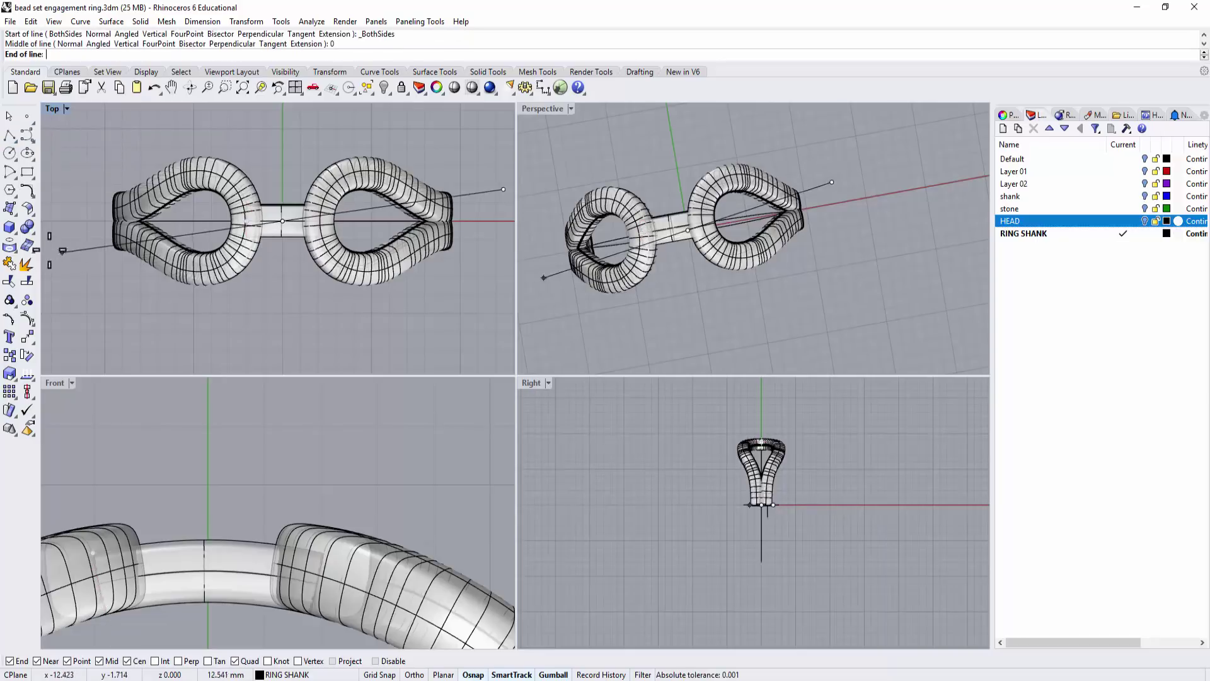
{"action": "left_click", "coordinate": [54, 220]}
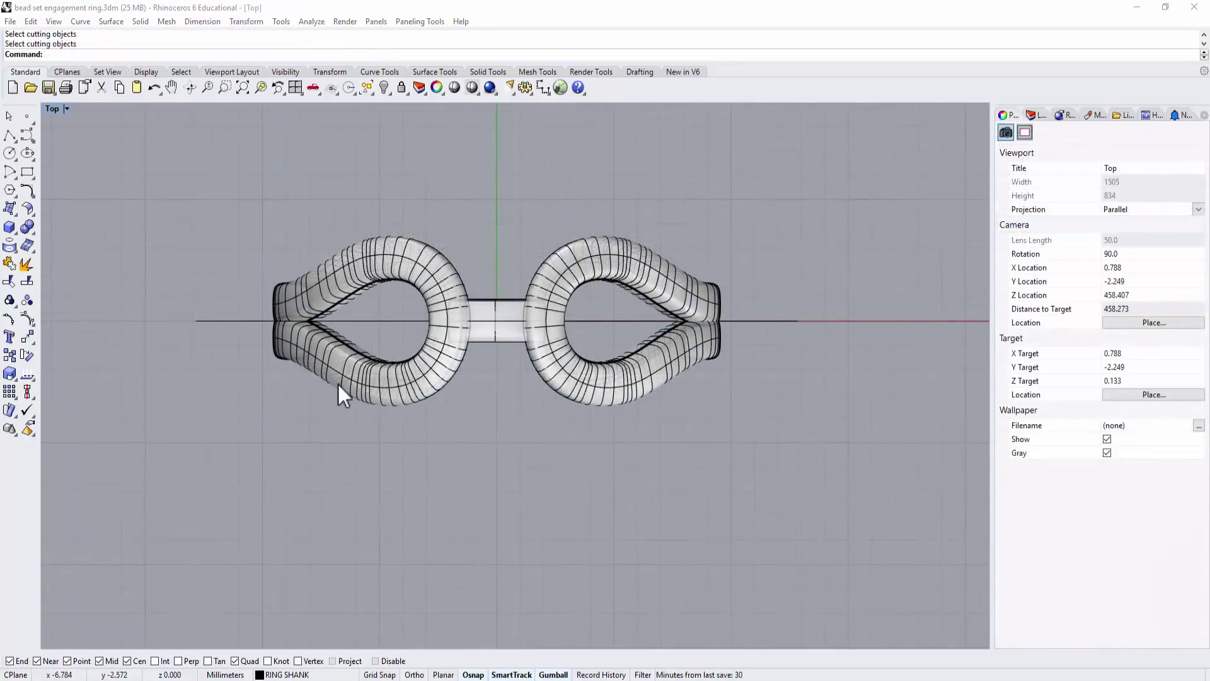
- Split the surfaces of both looped split arms along the horizontal centre line in the Top view
{"action": "left_click", "coordinate": [222, 319]}
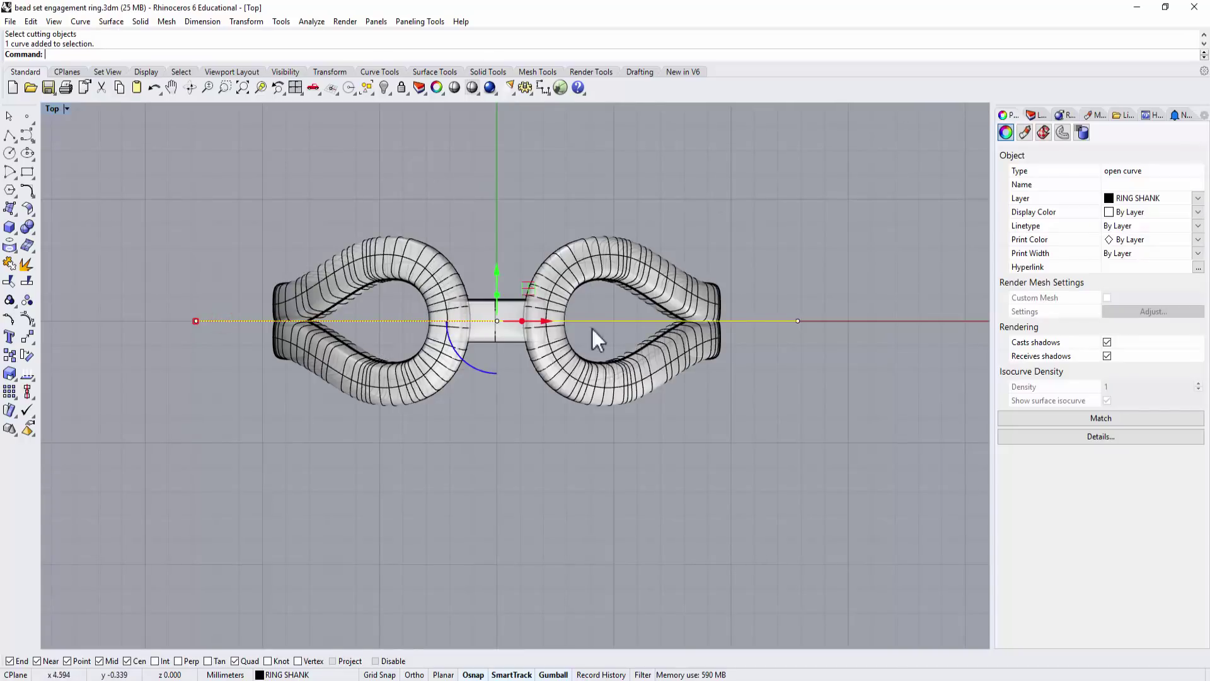
{"action": "left_click", "coordinate": [295, 449]}
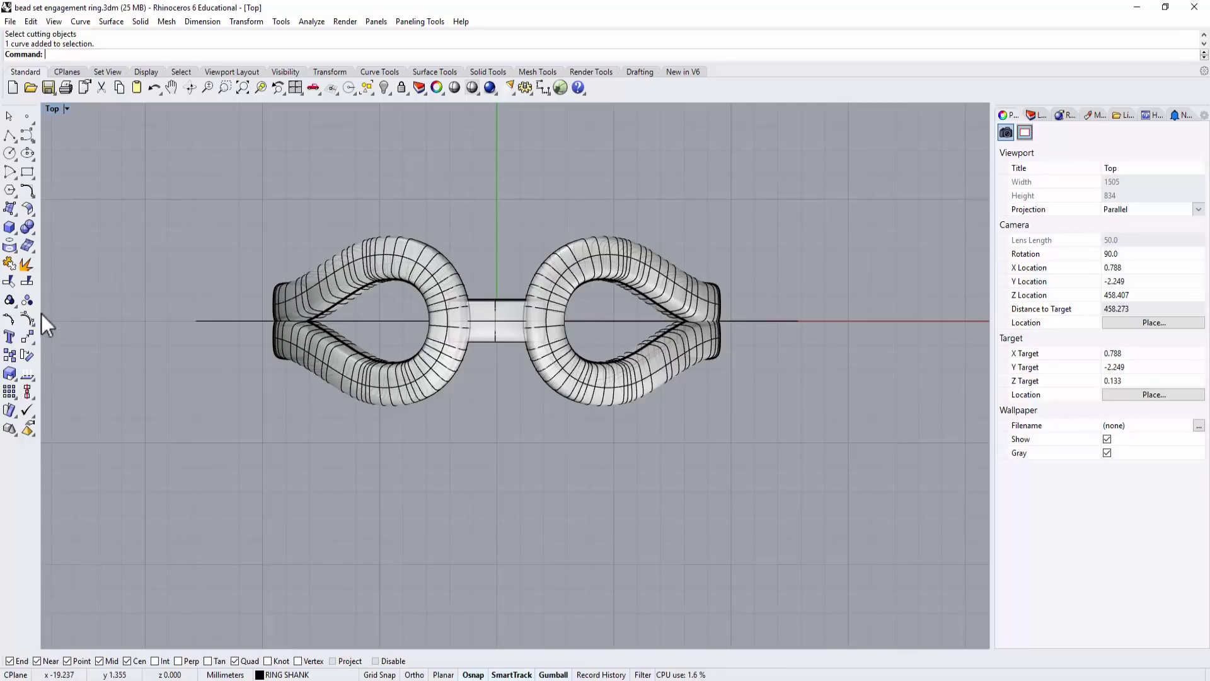
{"action": "left_click", "coordinate": [27, 284]}
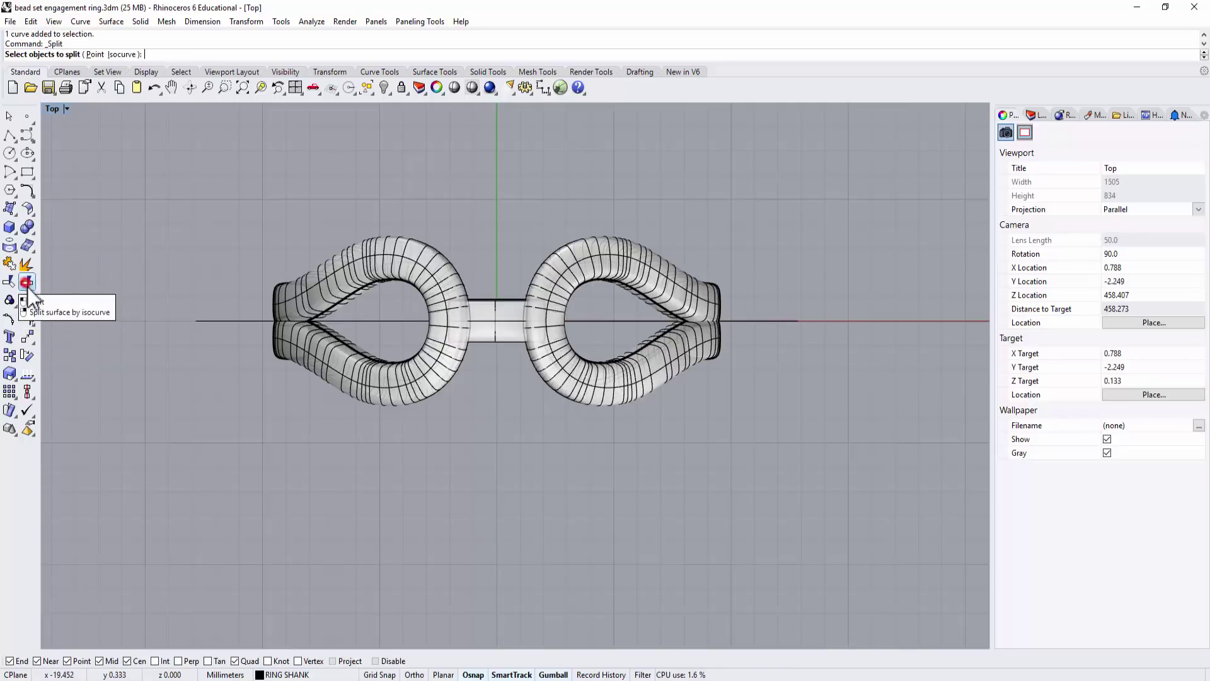
{"action": "left_click", "coordinate": [413, 243]}
{"action": "left_click", "coordinate": [577, 252]}
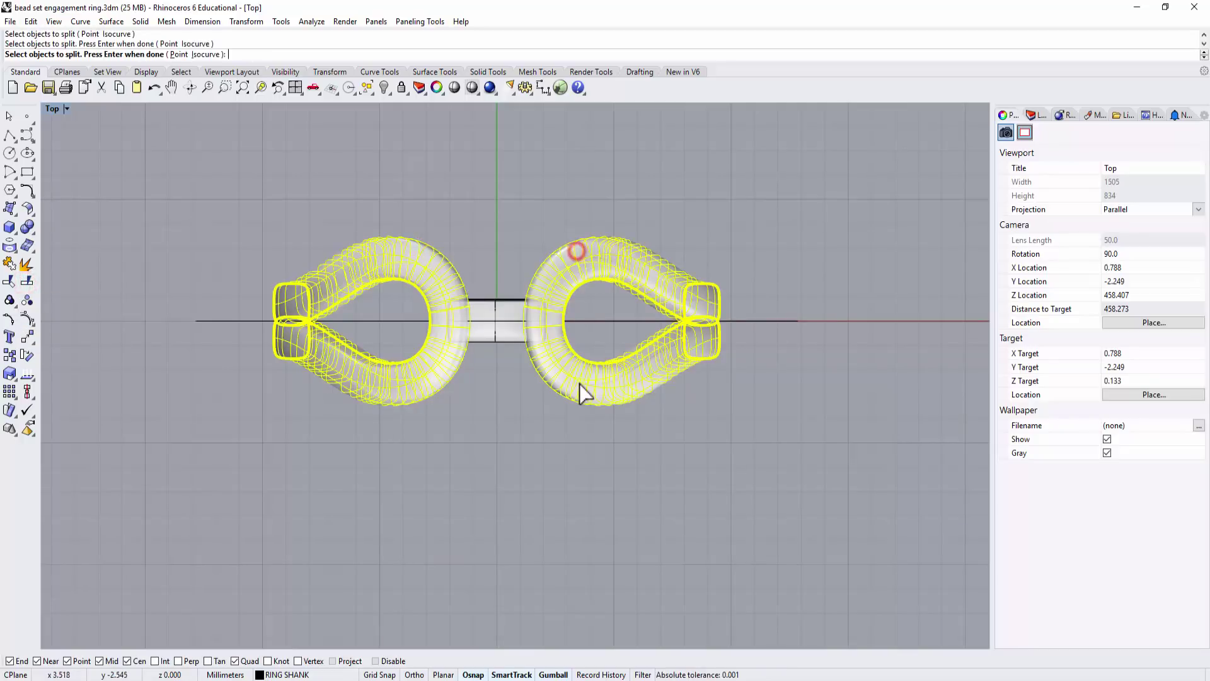
{"action": "key", "text": "Return"}
{"action": "left_click", "coordinate": [764, 323]}
{"action": "key", "text": "Return"}
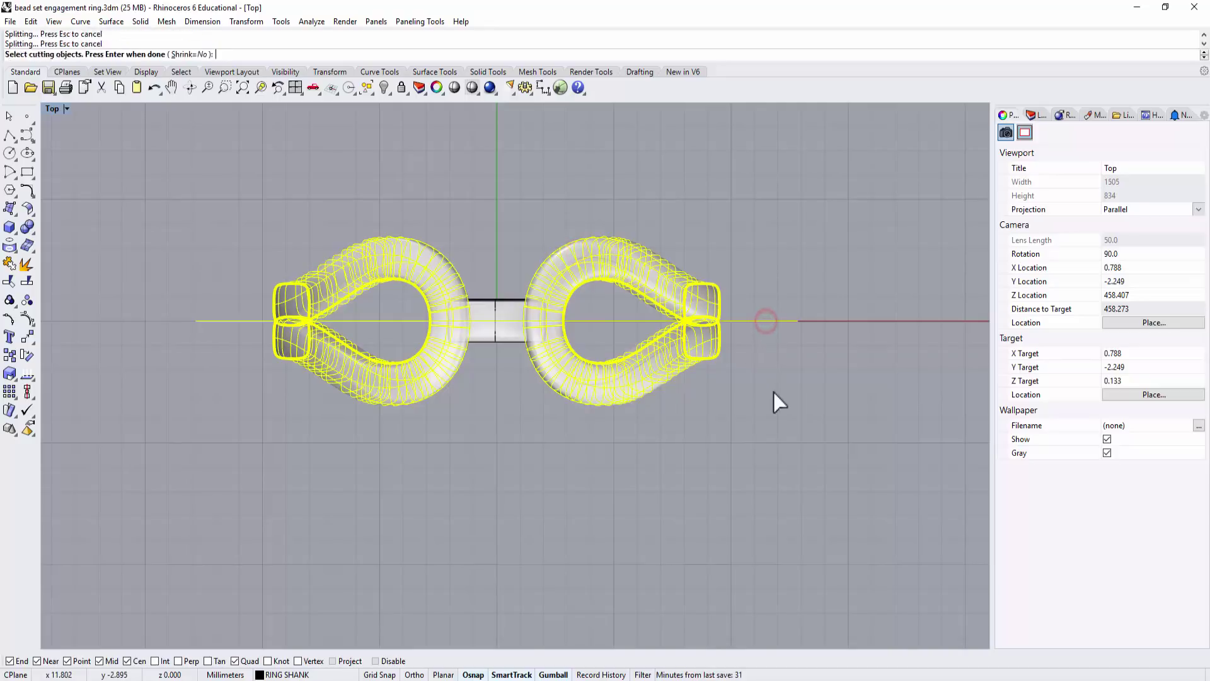
- At the positive-X arm junction, delete the two overlapping sliver surfaces on the positive-Y side of the centre line
{"action": "left_click", "coordinate": [641, 319]}
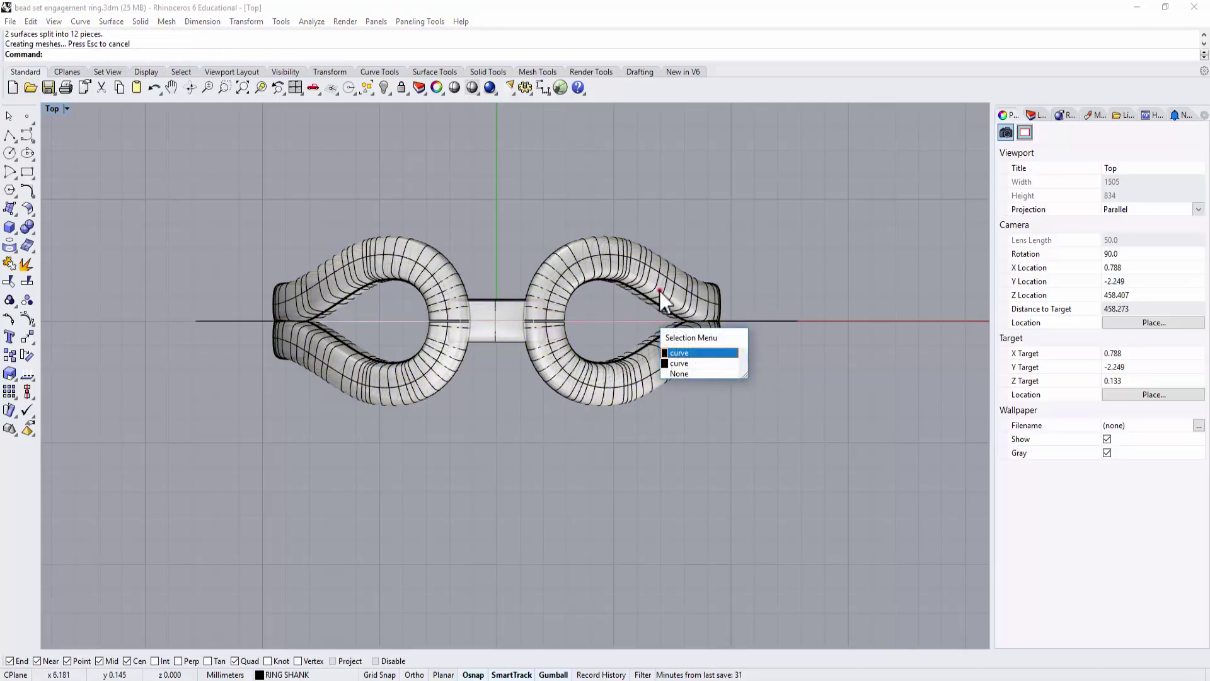
{"action": "left_click", "coordinate": [680, 354]}
{"action": "left_click", "coordinate": [687, 356]}
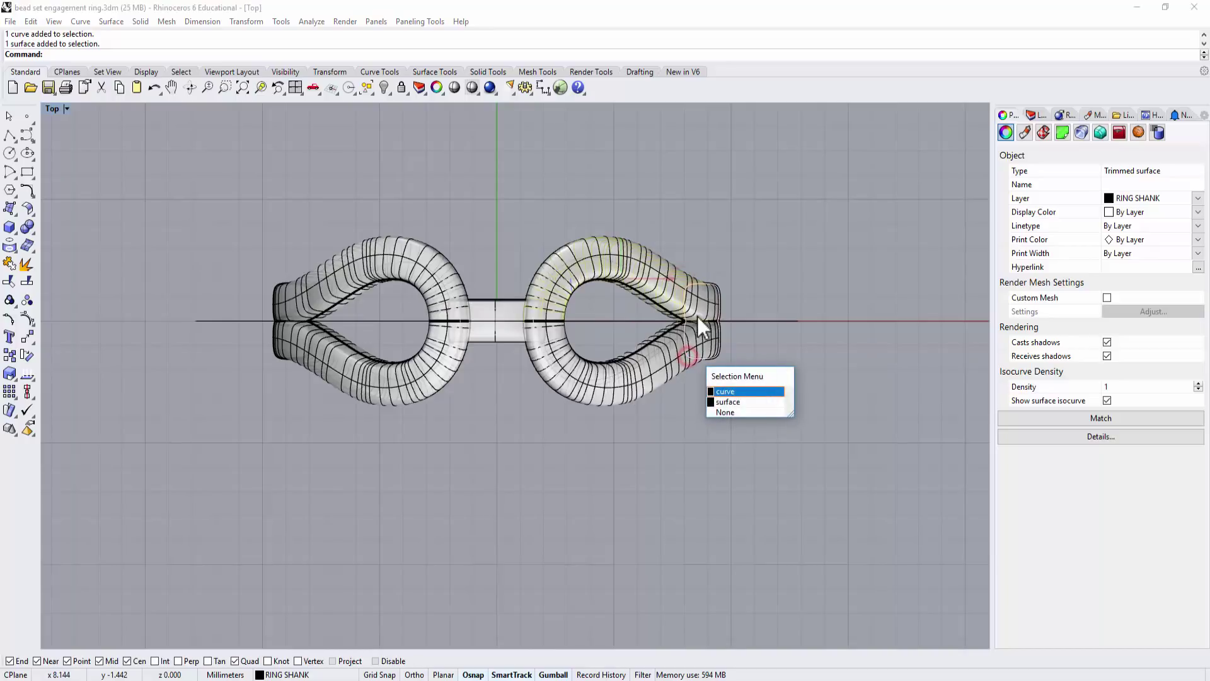
{"action": "left_click", "coordinate": [759, 328]}
{"action": "scroll", "coordinate": [691, 324], "scroll_direction": "up", "scroll_amount": 3}
{"action": "scroll", "coordinate": [691, 324], "scroll_direction": "up", "scroll_amount": 5}
{"action": "left_click", "coordinate": [689, 329]}
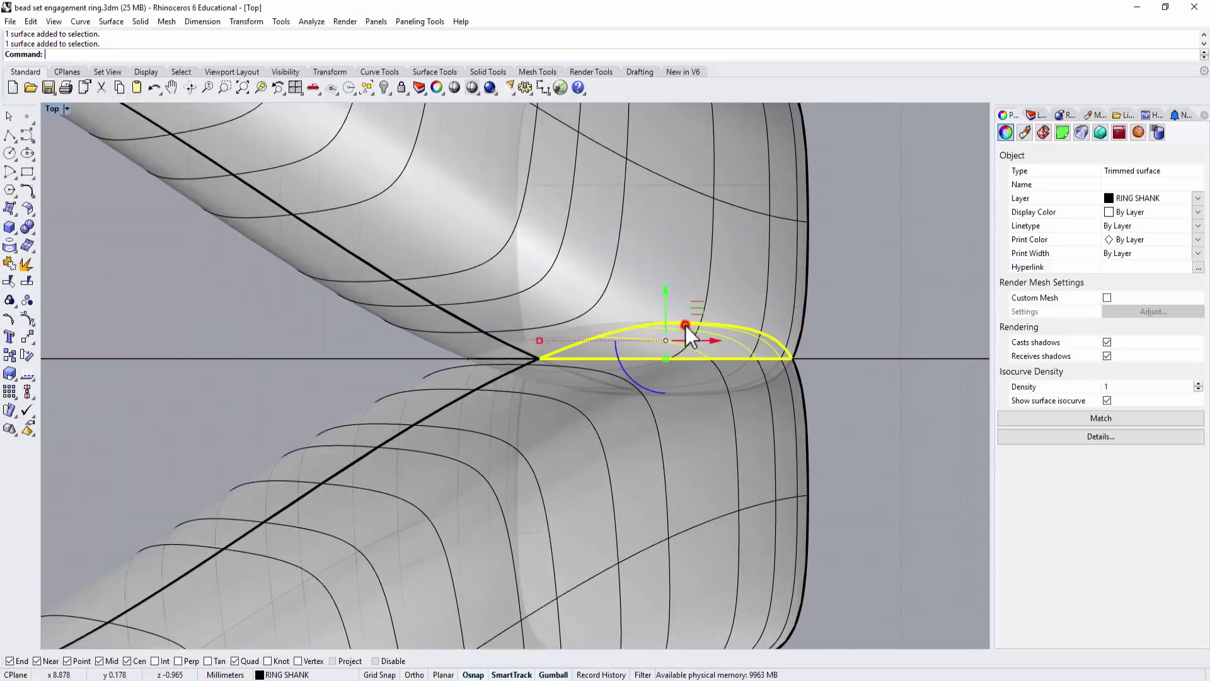
{"action": "key", "text": "Delete"}
{"action": "left_click", "coordinate": [638, 330]}
{"action": "key", "text": "Delete"}
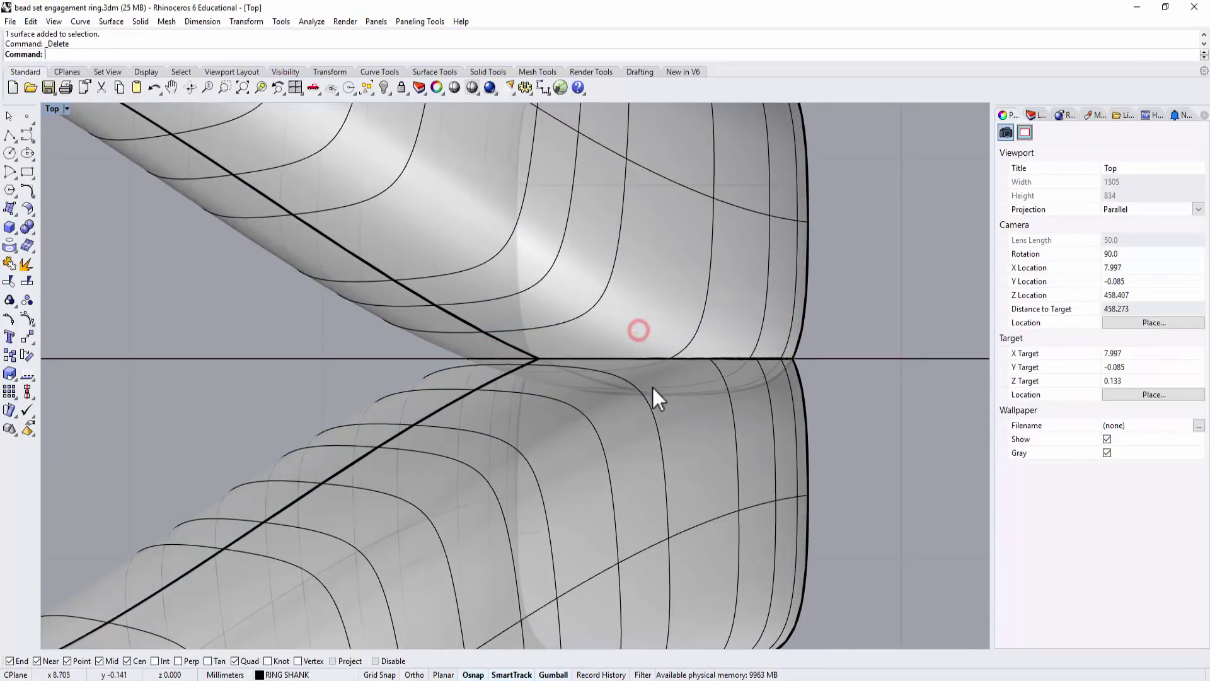
- Delete the two overlapping slivers on the negative-Y side of that junction, undoing the accidental removal of the arm surface
{"action": "left_click", "coordinate": [653, 387]}
{"action": "key", "text": "Delete"}
{"action": "left_click", "coordinate": [601, 398]}
{"action": "key", "text": "Delete"}
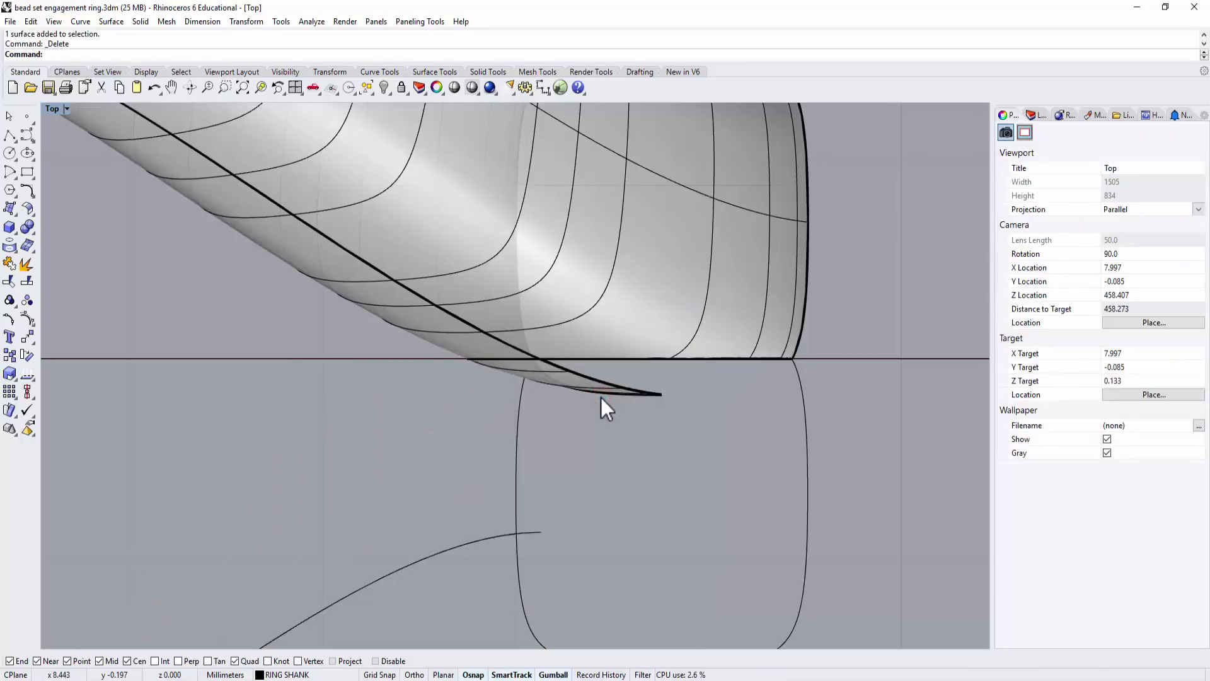
{"action": "key", "text": "ctrl+z"}
{"action": "left_click", "coordinate": [604, 392]}
{"action": "key", "text": "Delete"}
{"action": "scroll", "coordinate": [403, 325], "scroll_direction": "down", "scroll_amount": 12}
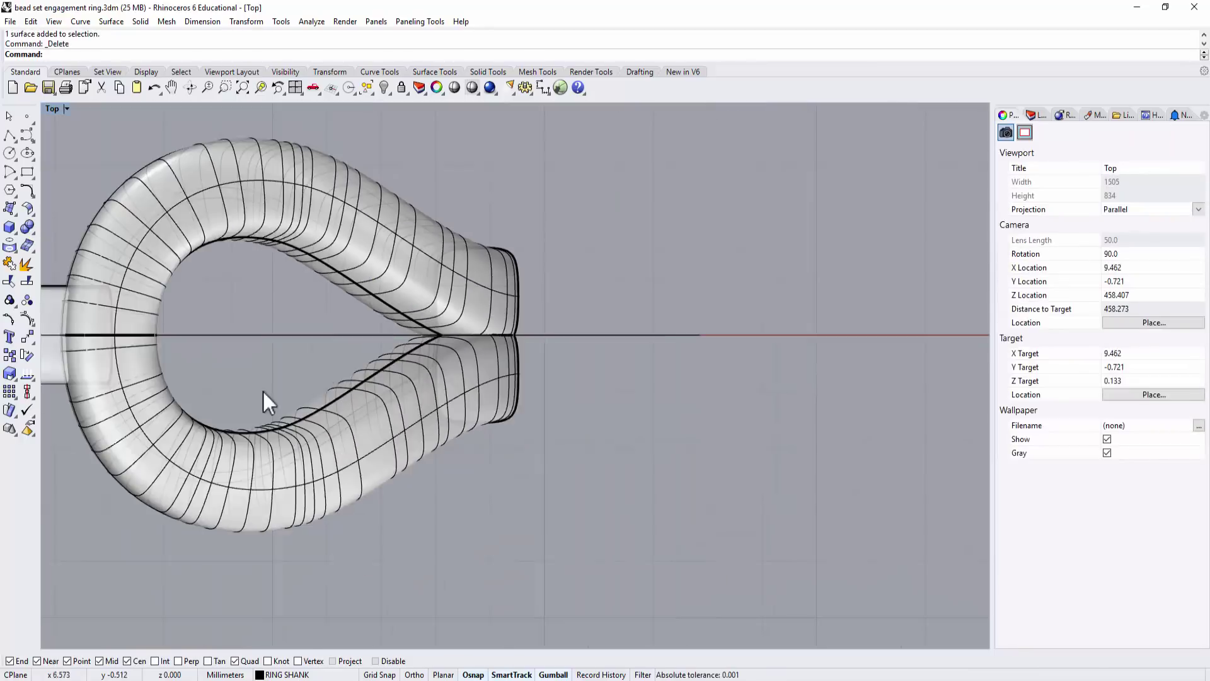
- Delete the leftover overlapping sliver surfaces on both sides of the centre line at the negative-X arm junction
{"action": "right_click_drag", "start_coordinate": [263, 398], "coordinate": [768, 378]}
{"action": "scroll", "coordinate": [226, 290], "scroll_direction": "up", "scroll_amount": 5}
{"action": "right_click_drag", "start_coordinate": [168, 335], "coordinate": [329, 325]}
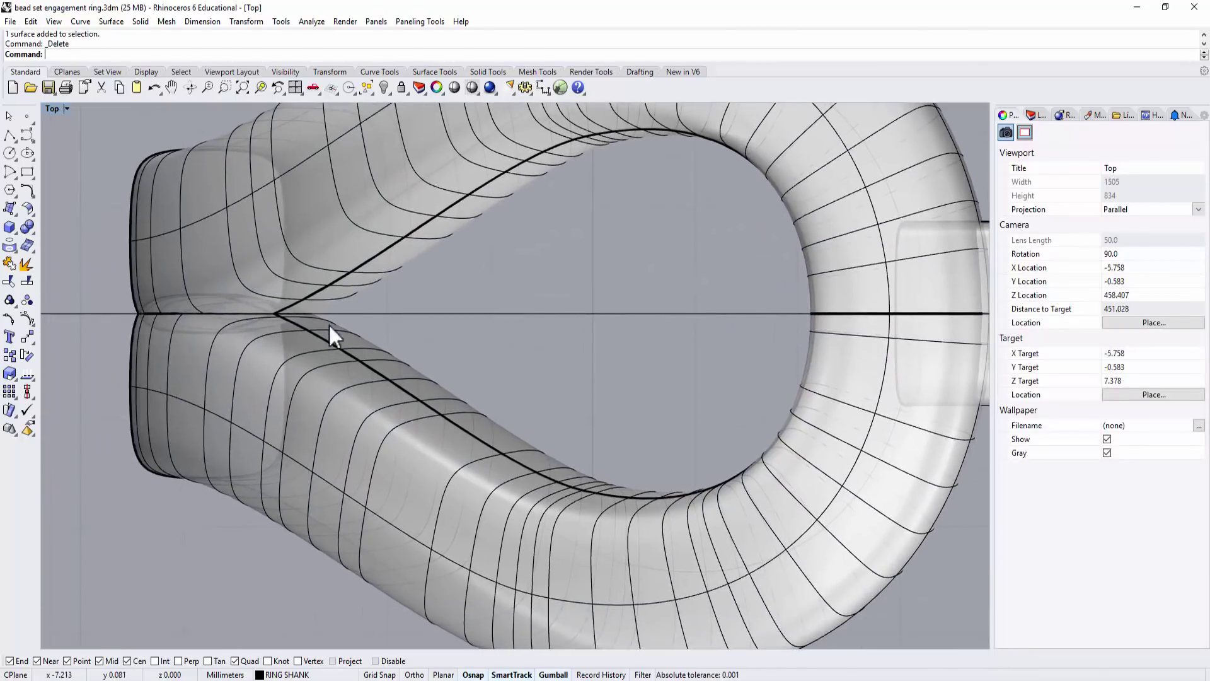
{"action": "scroll", "coordinate": [221, 329], "scroll_direction": "up", "scroll_amount": 4}
{"action": "left_click", "coordinate": [186, 338]}
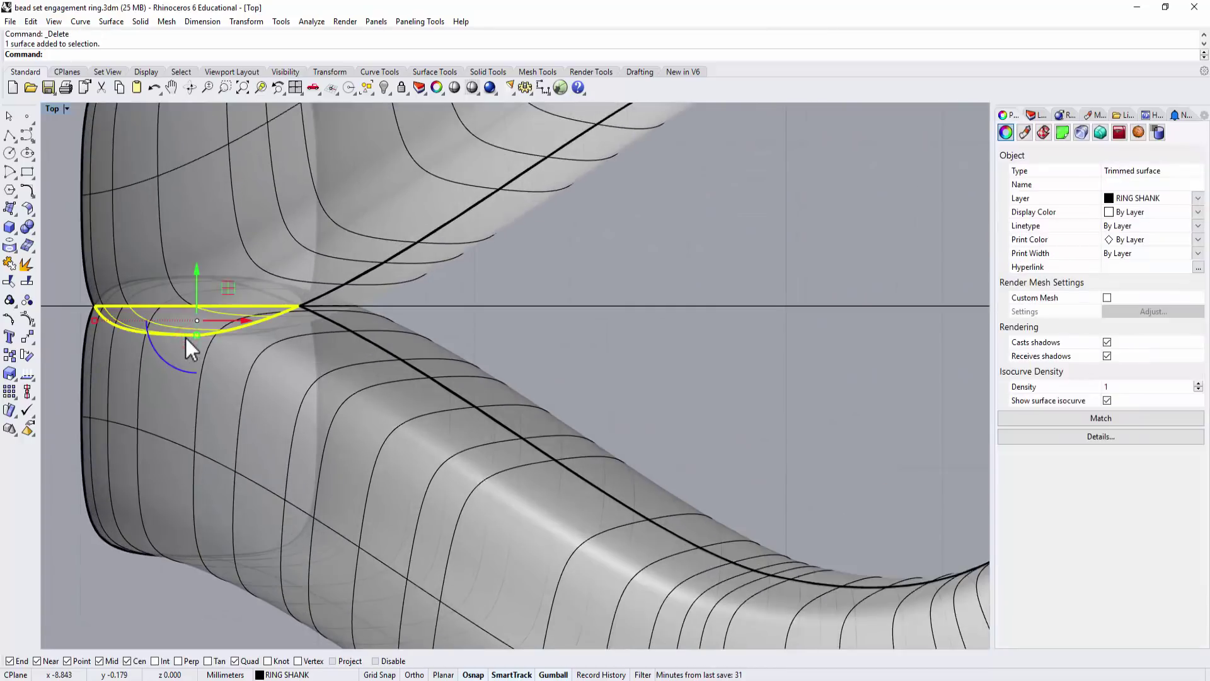
{"action": "key", "text": "Delete"}
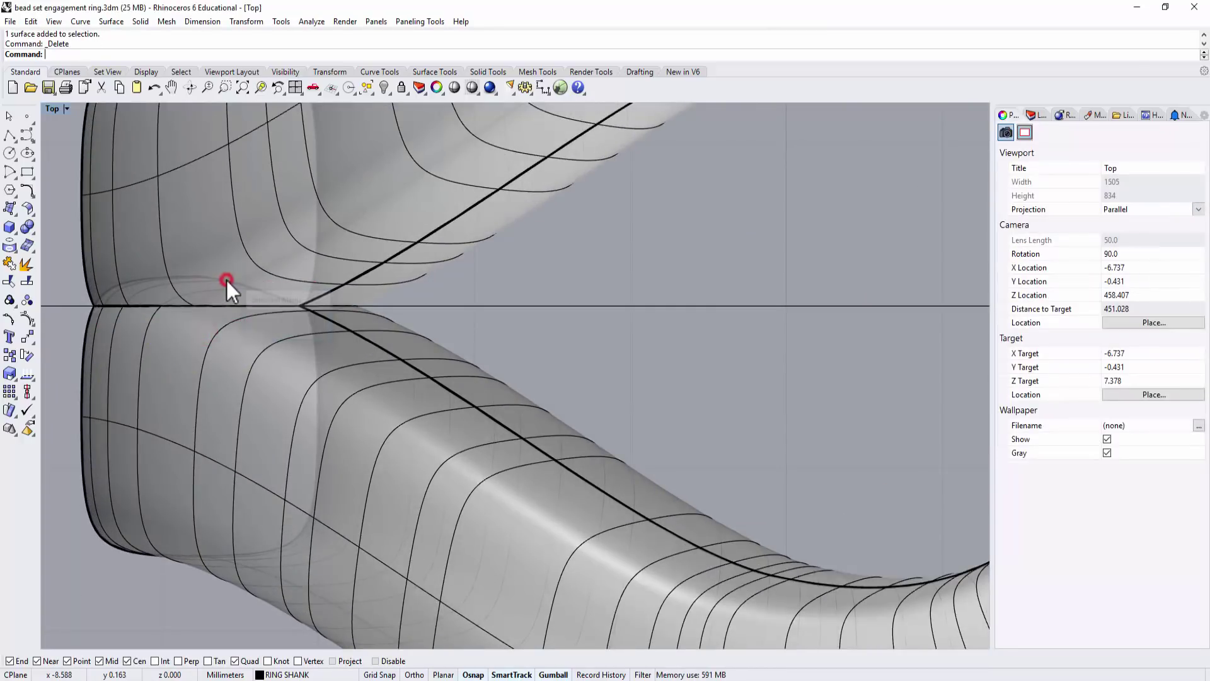
{"action": "scroll", "coordinate": [221, 284], "scroll_direction": "down", "scroll_amount": 8}
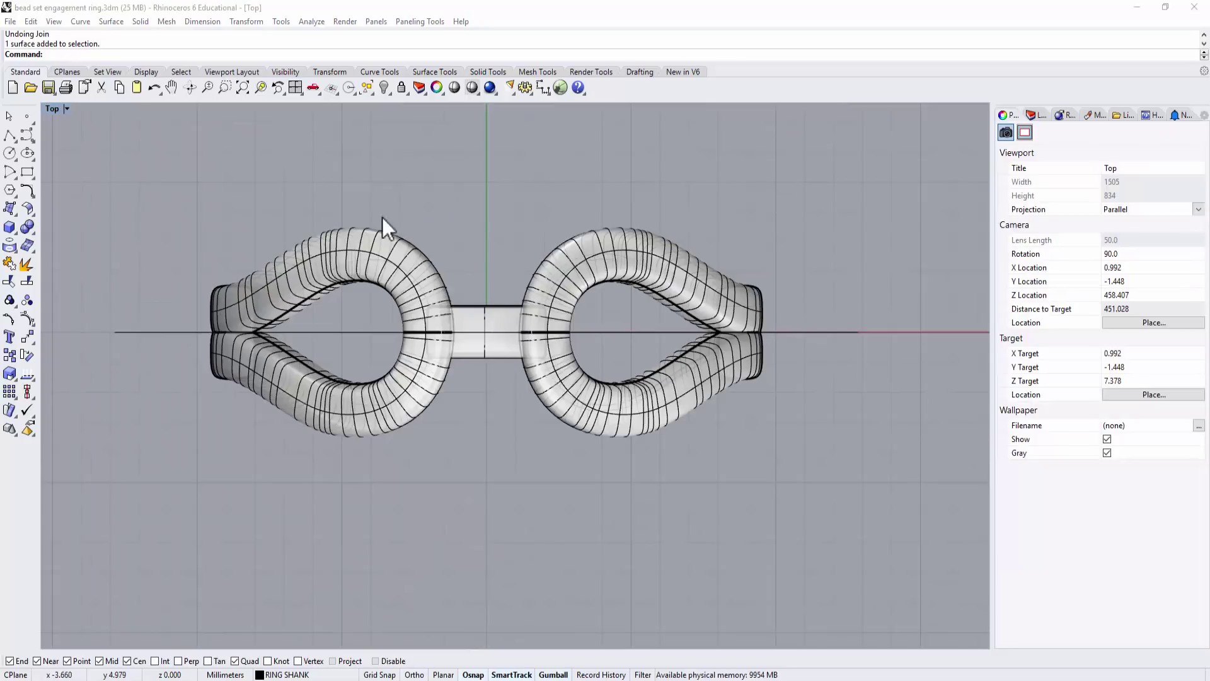
- Join the four trimmed arm surfaces along their centre-line seams
{"action": "left_click", "coordinate": [378, 239]}
{"action": "left_click", "coordinate": [591, 407]}
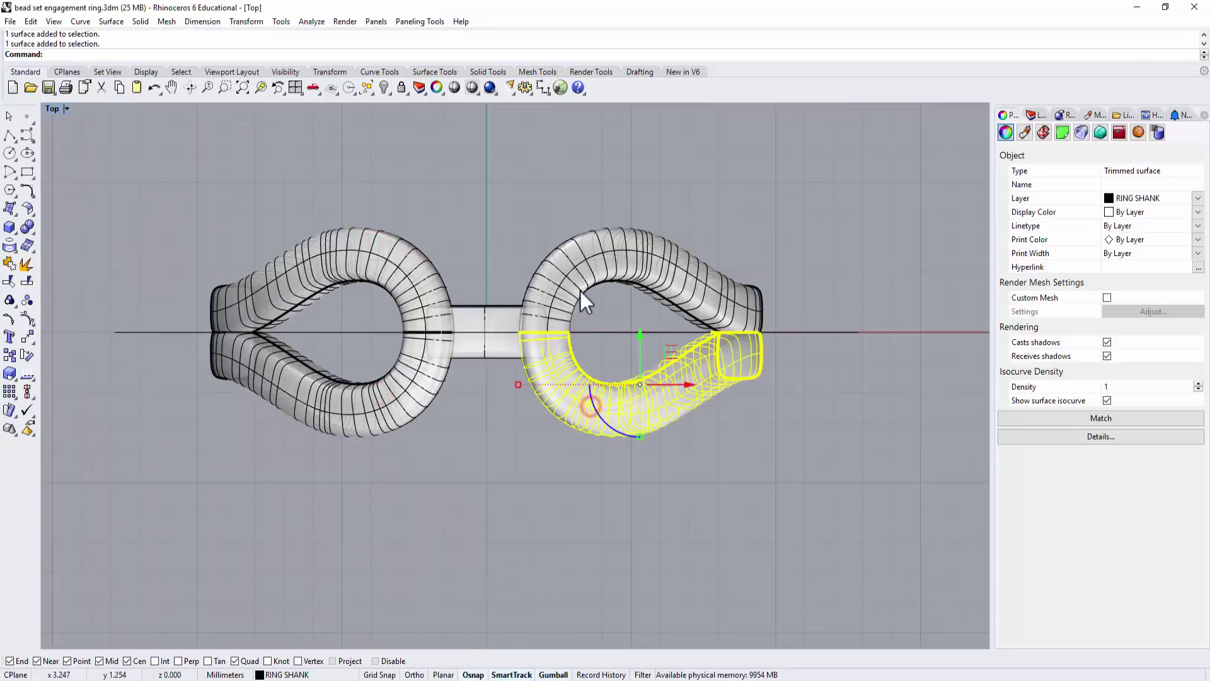
{"action": "left_click", "coordinate": [585, 253], "text": "shift"}
{"action": "left_click", "coordinate": [429, 260], "text": "shift"}
{"action": "left_click", "coordinate": [395, 389], "text": "shift"}
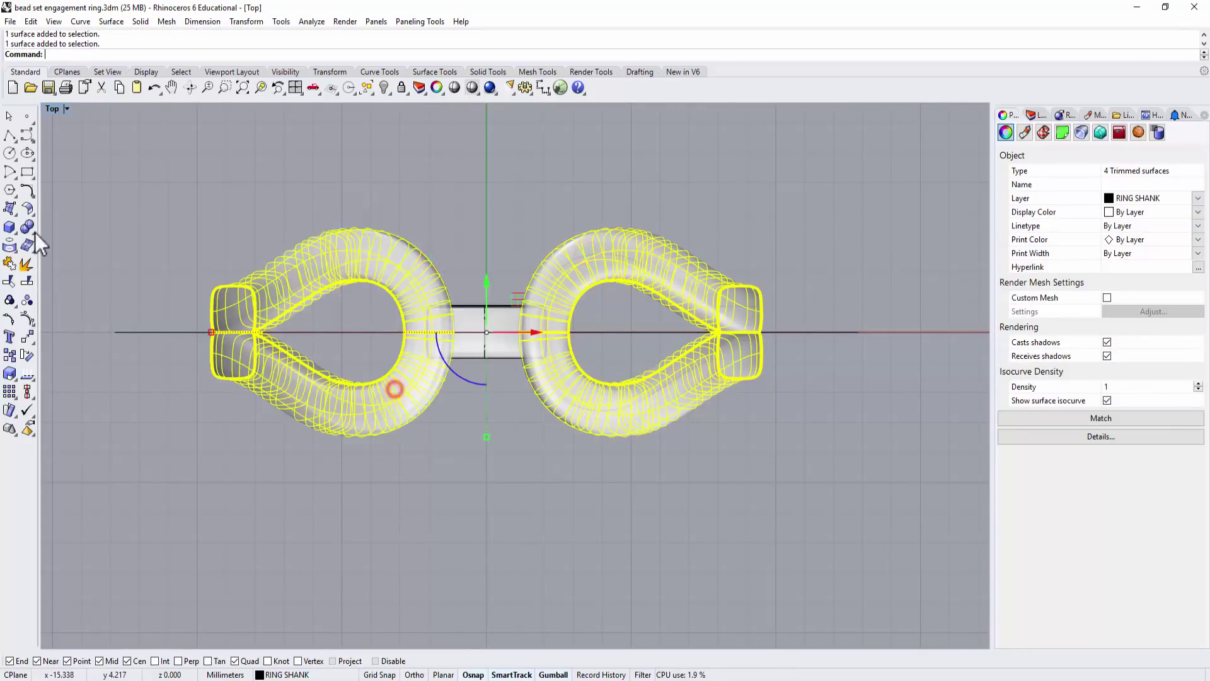
{"action": "left_click", "coordinate": [9, 277]}
- Unhide the lower band and show the whole ring in the maximized Perspective view
{"action": "double_click", "coordinate": [50, 107]}
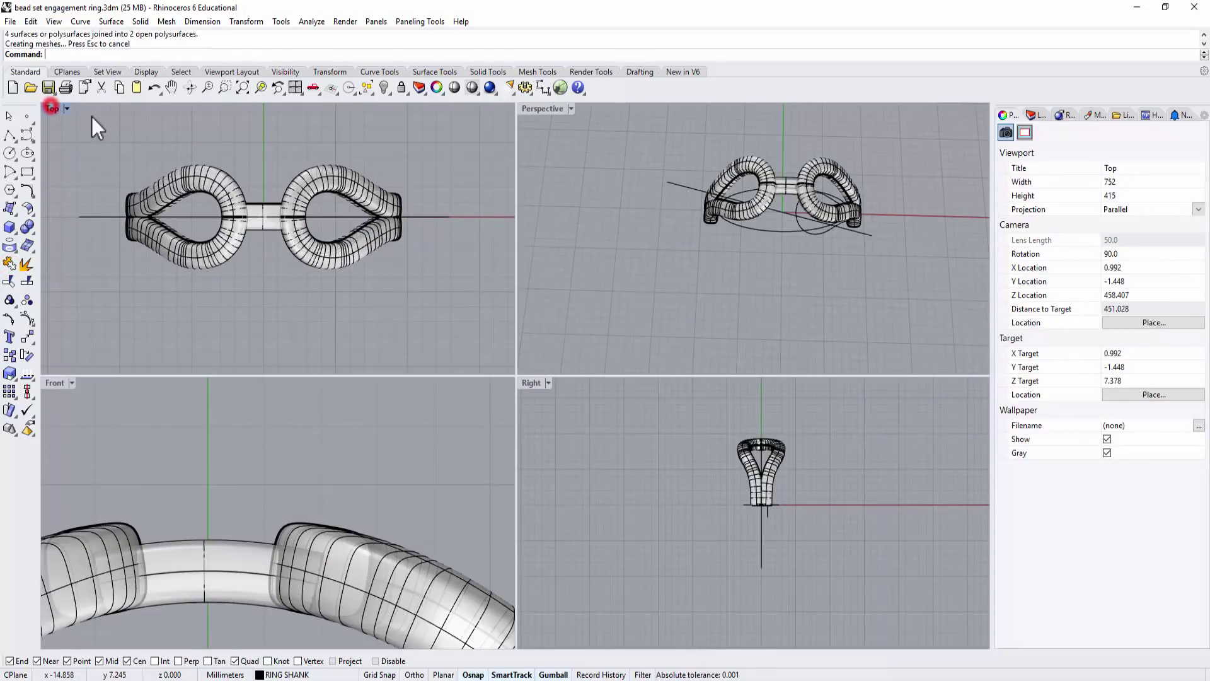
{"action": "right_click_drag", "start_coordinate": [854, 291], "coordinate": [769, 177]}
{"action": "double_click", "coordinate": [542, 110]}
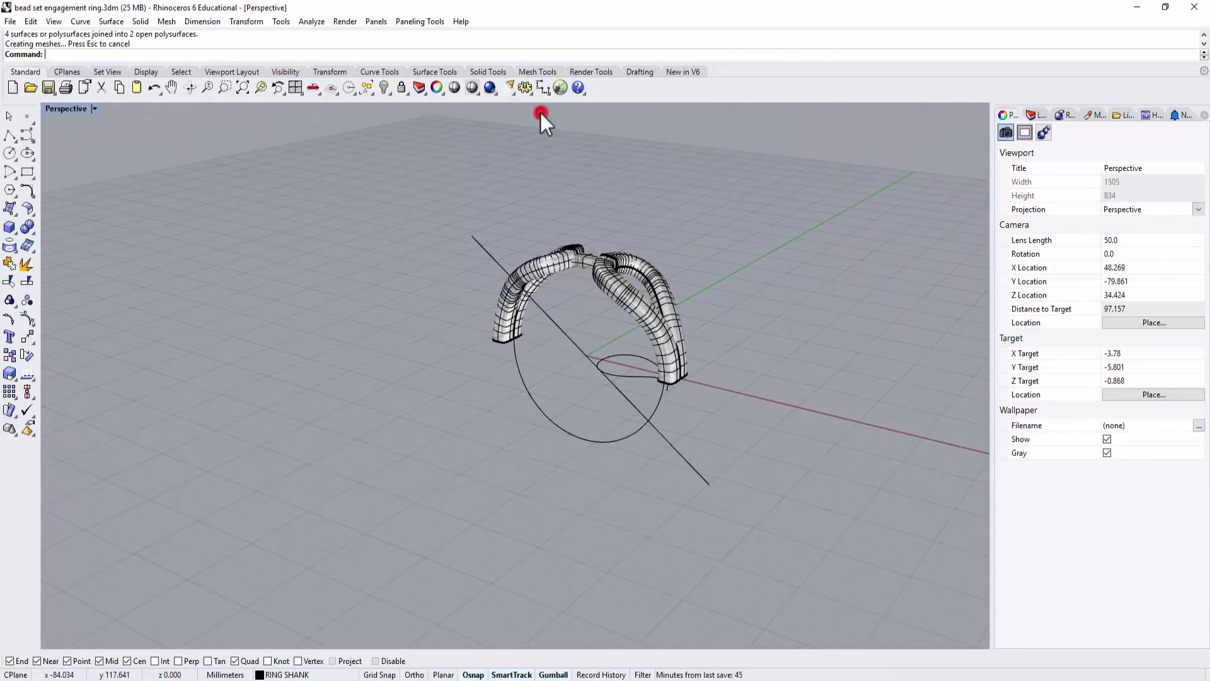
{"action": "right_click_drag", "start_coordinate": [593, 252], "coordinate": [497, 202]}
{"action": "left_click", "coordinate": [385, 88]}
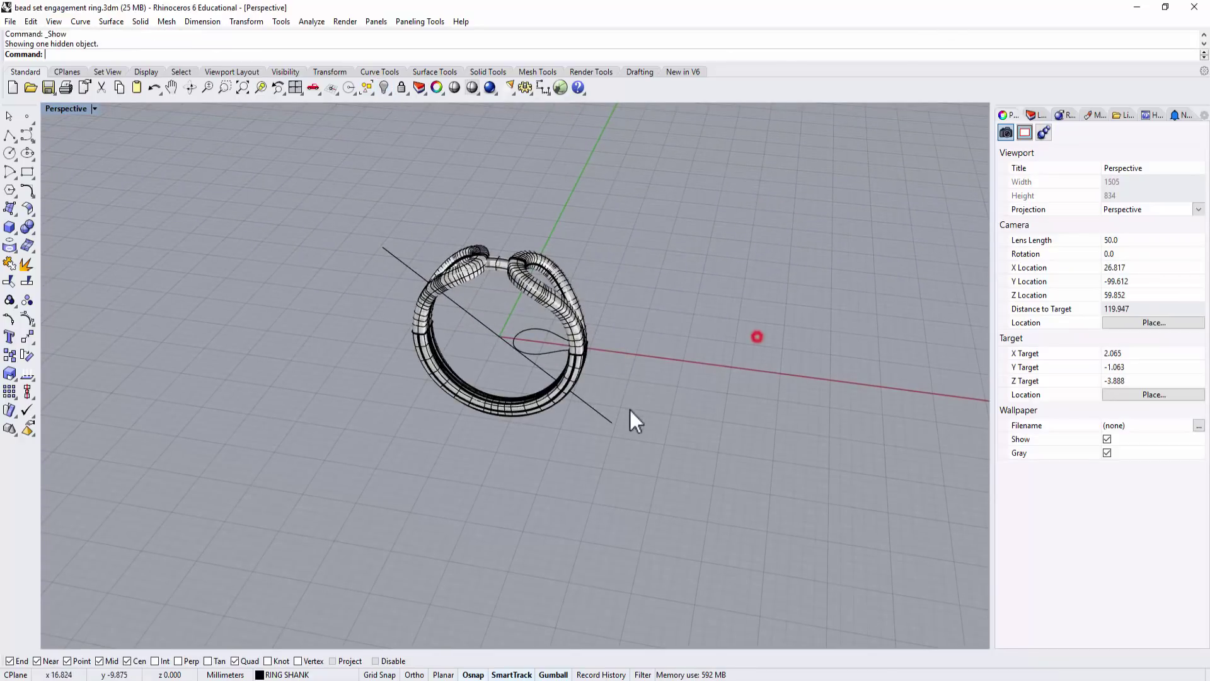
- Join the lower band with both arm polysurfaces and check the resulting object's type
{"action": "scroll", "coordinate": [554, 359], "scroll_direction": "up", "scroll_amount": 5}
{"action": "left_click", "coordinate": [542, 332]}
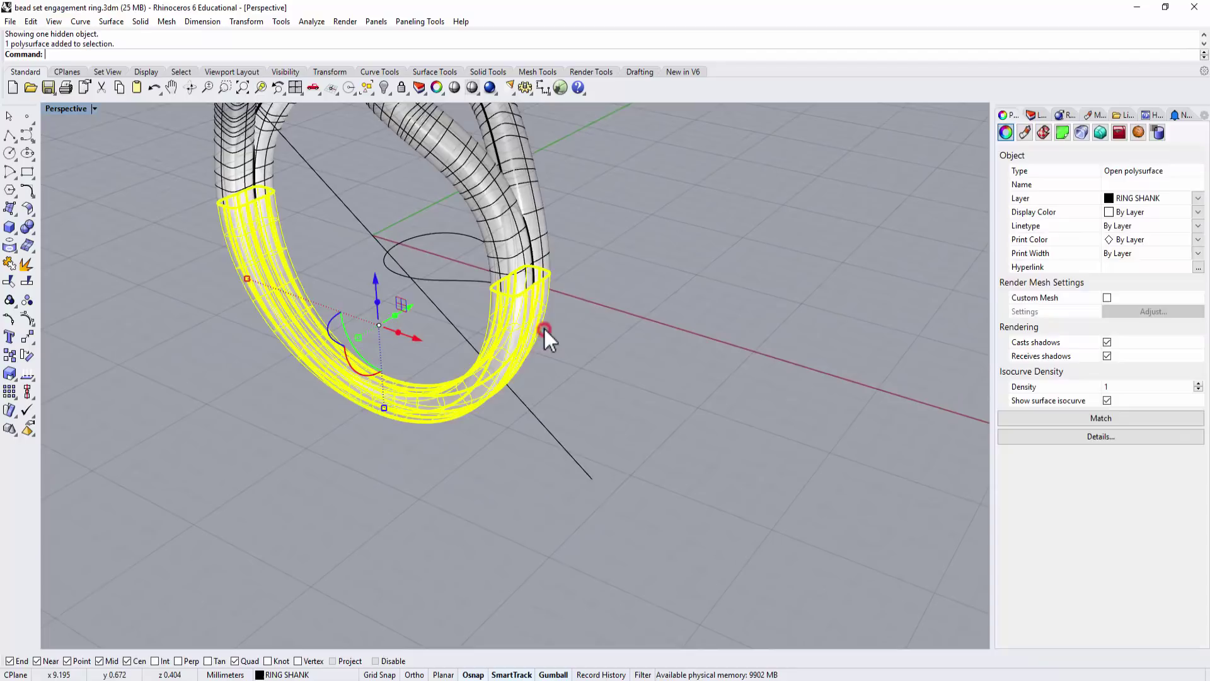
{"action": "left_click", "coordinate": [535, 222], "text": "shift"}
{"action": "left_click", "coordinate": [218, 155], "text": "shift"}
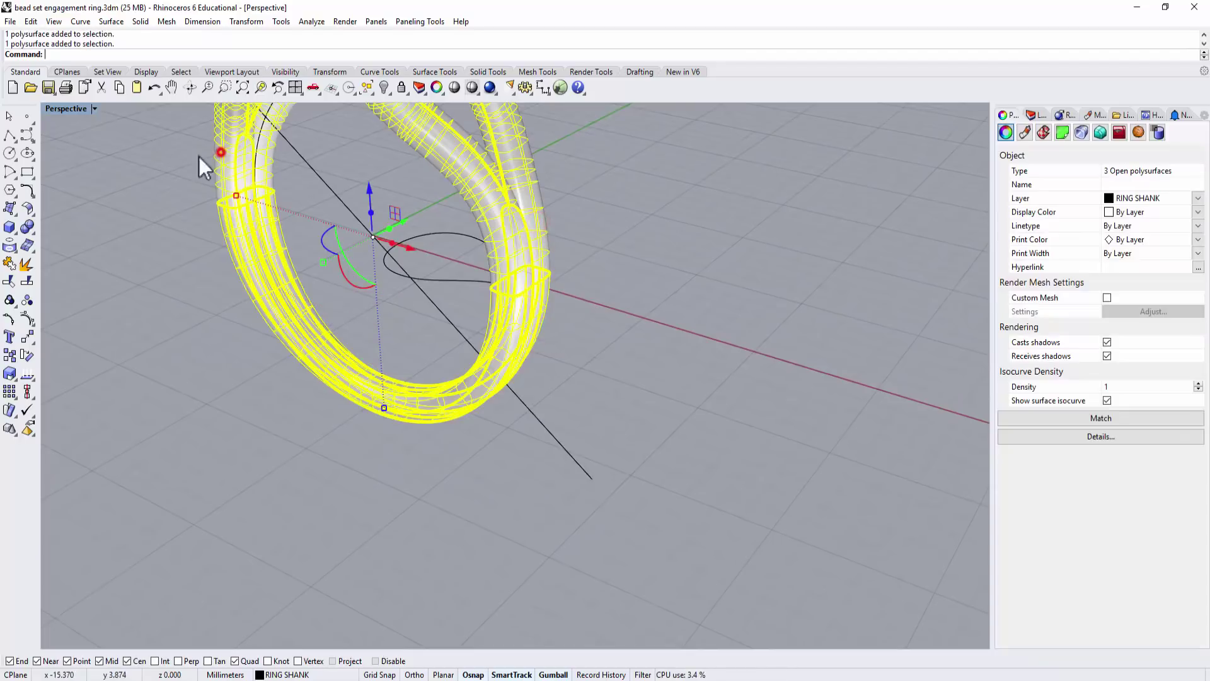
{"action": "left_click", "coordinate": [9, 264]}
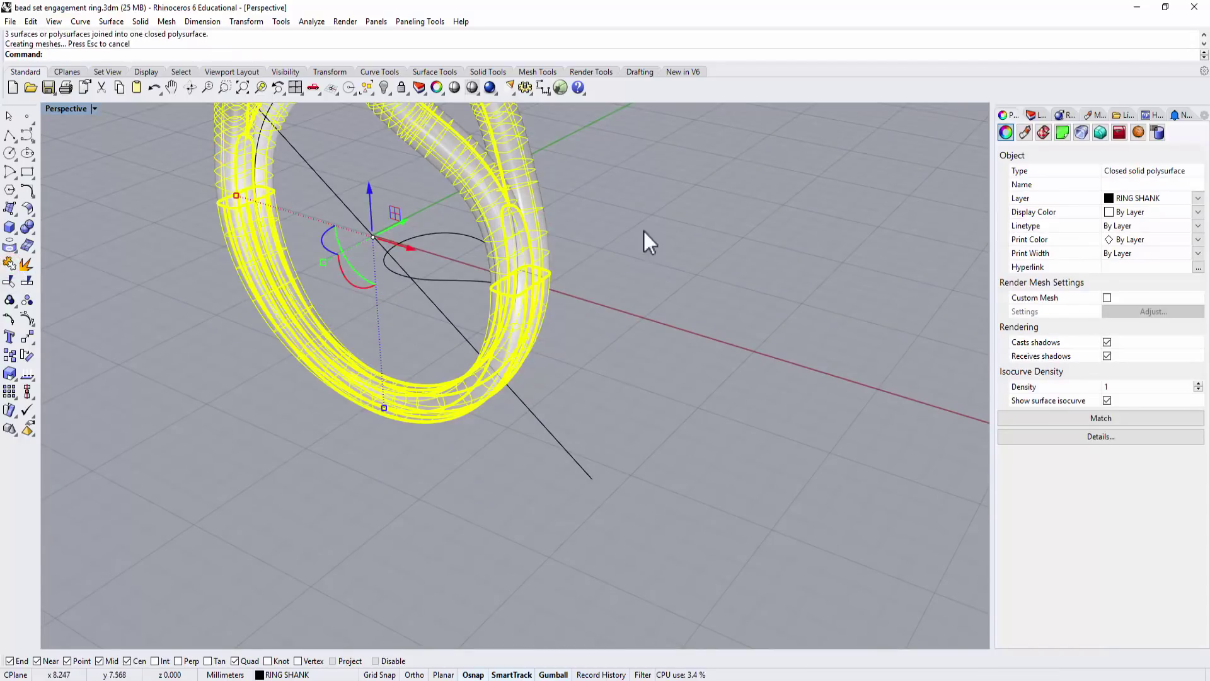
{"action": "right_click_drag", "start_coordinate": [710, 217], "coordinate": [868, 338], "text": "shift"}
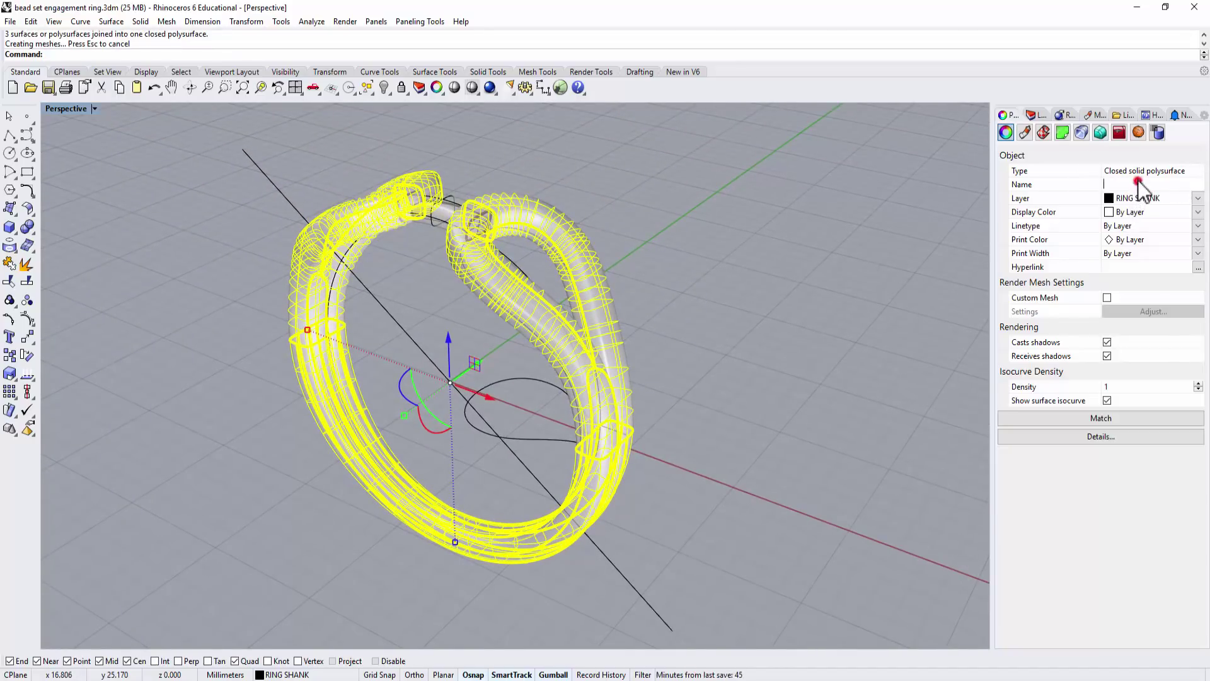
{"action": "left_click", "coordinate": [799, 228]}
- Boolean-union the bridge between the arms with the ring shank and check the combined object's type
{"action": "right_click_drag", "start_coordinate": [800, 229], "coordinate": [513, 289]}
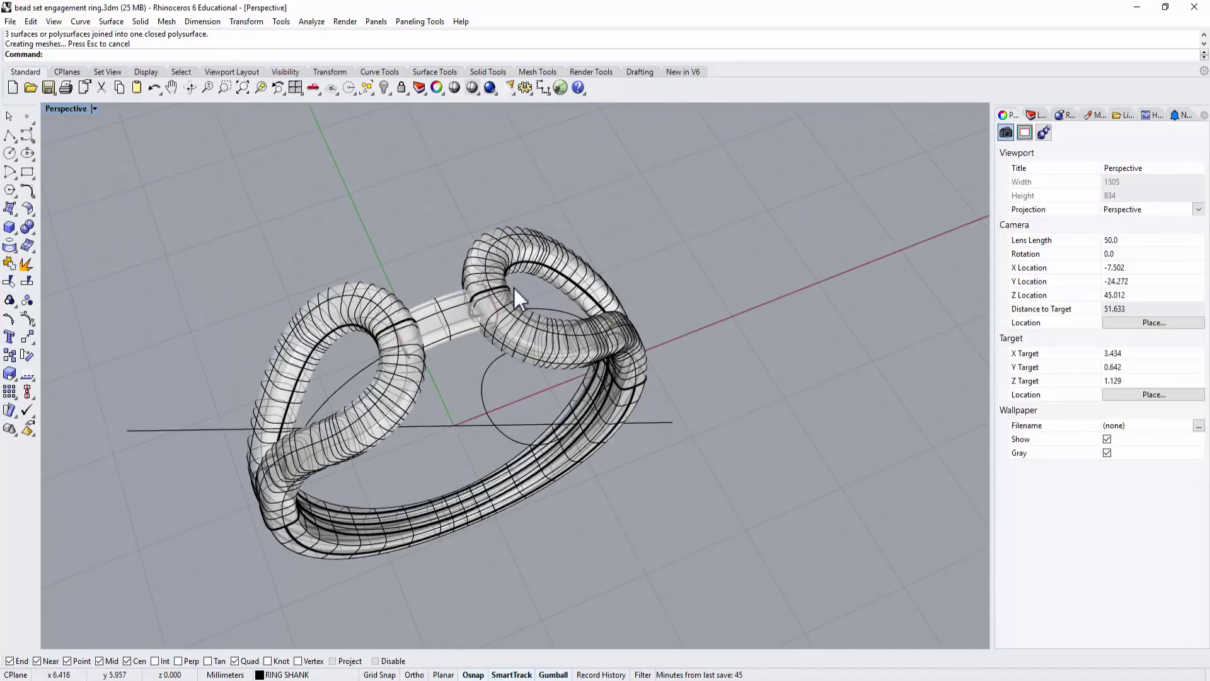
{"action": "scroll", "coordinate": [441, 290], "scroll_direction": "up", "scroll_amount": 5}
{"action": "left_click", "coordinate": [383, 294]}
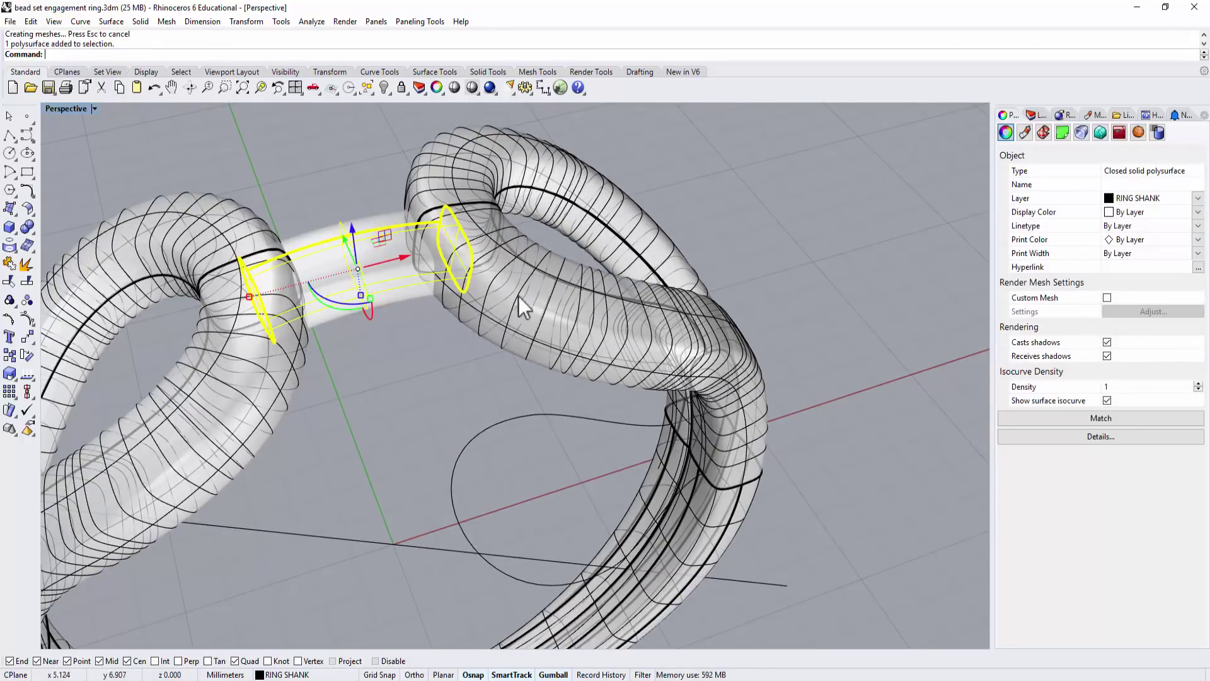
{"action": "left_click", "coordinate": [541, 291], "text": "shift"}
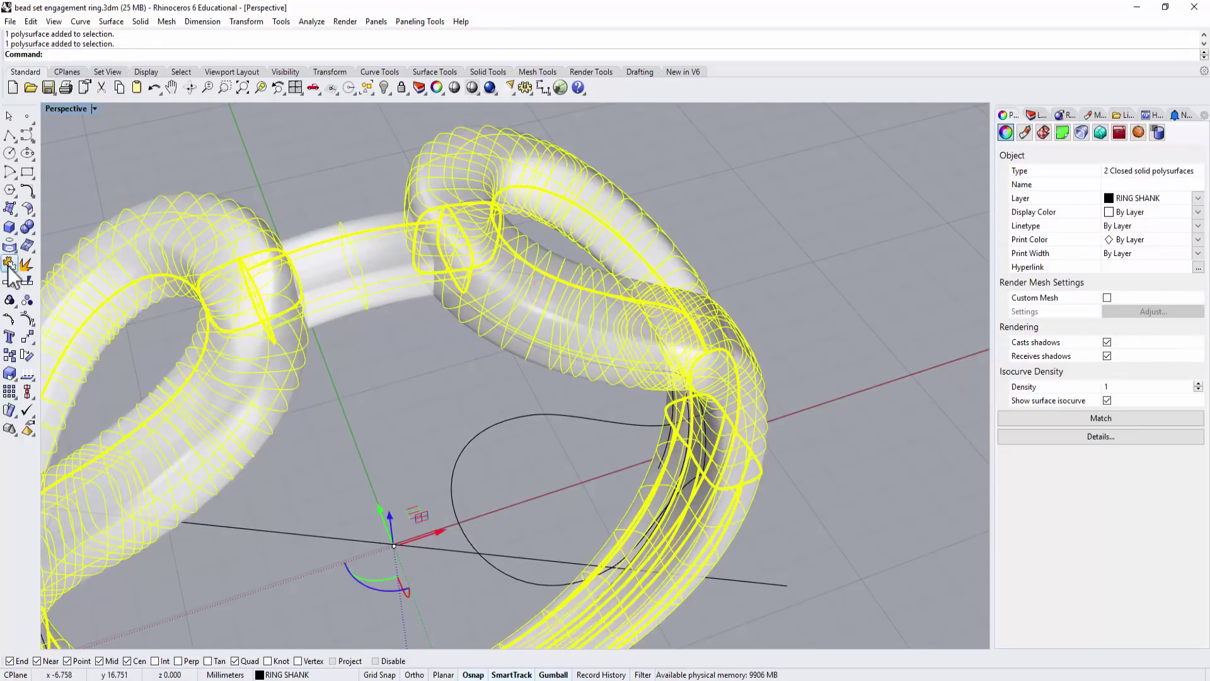
{"action": "left_click", "coordinate": [23, 231]}
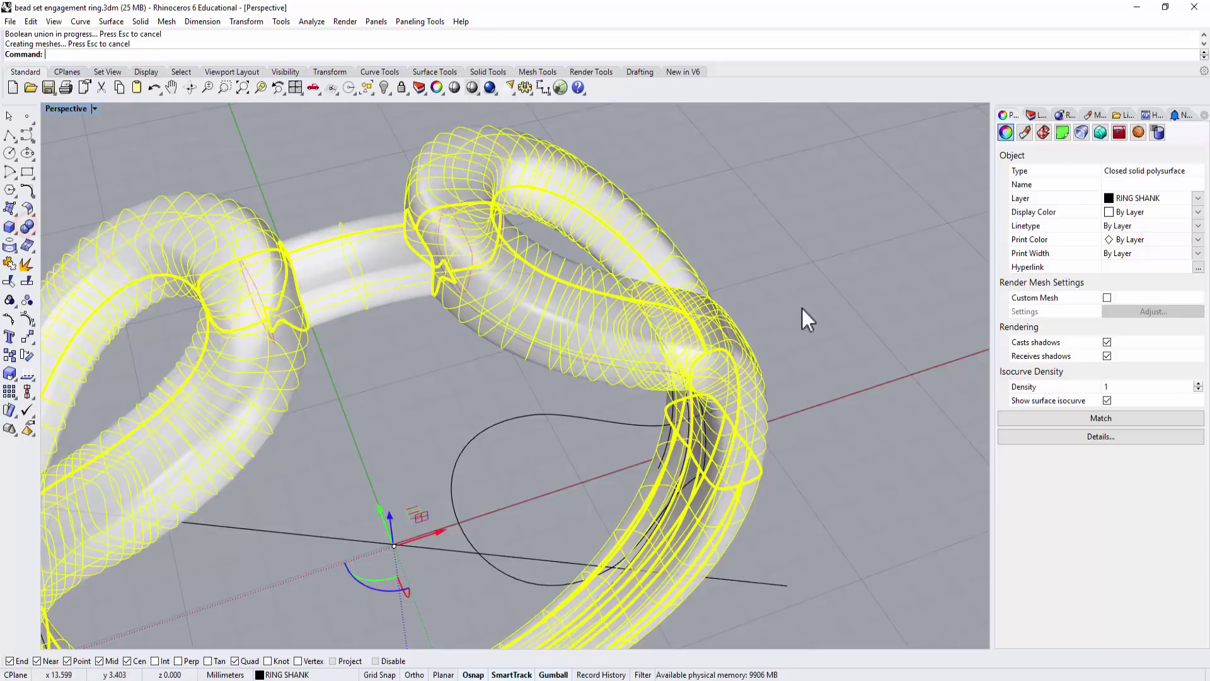
{"action": "left_click", "coordinate": [806, 288]}
{"action": "scroll", "coordinate": [820, 297], "scroll_direction": "down", "scroll_amount": 4}
{"action": "right_click_drag", "start_coordinate": [856, 335], "coordinate": [769, 271]}
{"action": "left_click", "coordinate": [672, 288]}
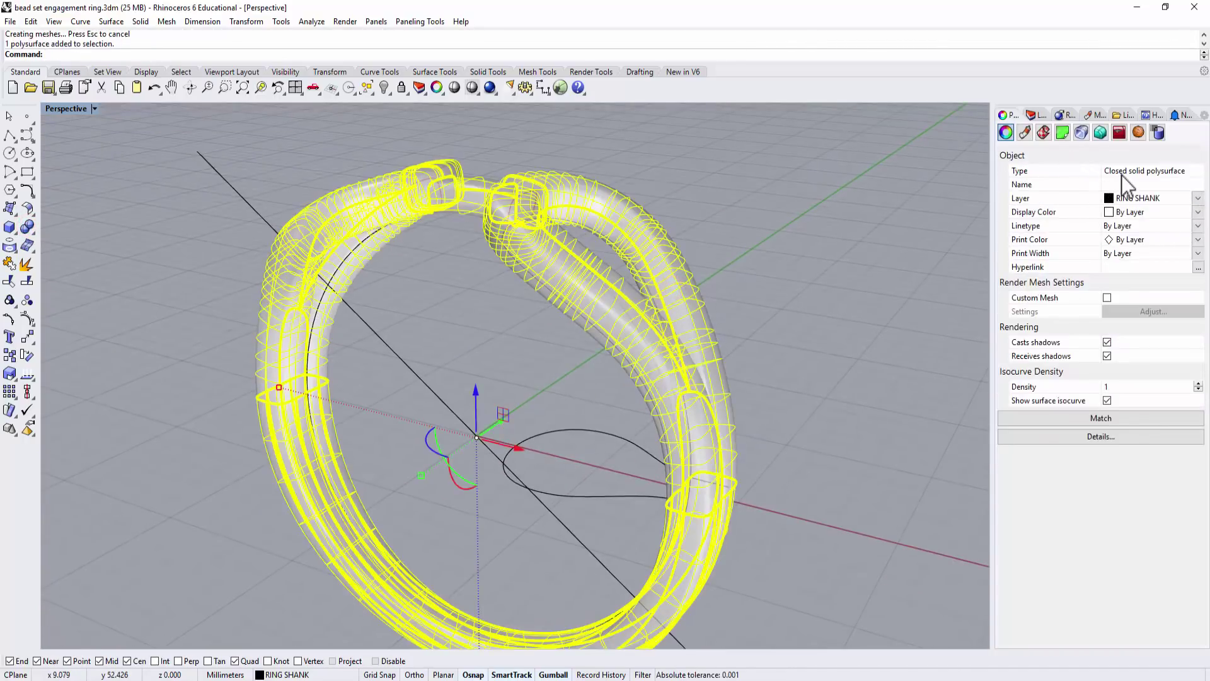
{"action": "scroll", "coordinate": [774, 208], "scroll_direction": "down", "scroll_amount": 3}
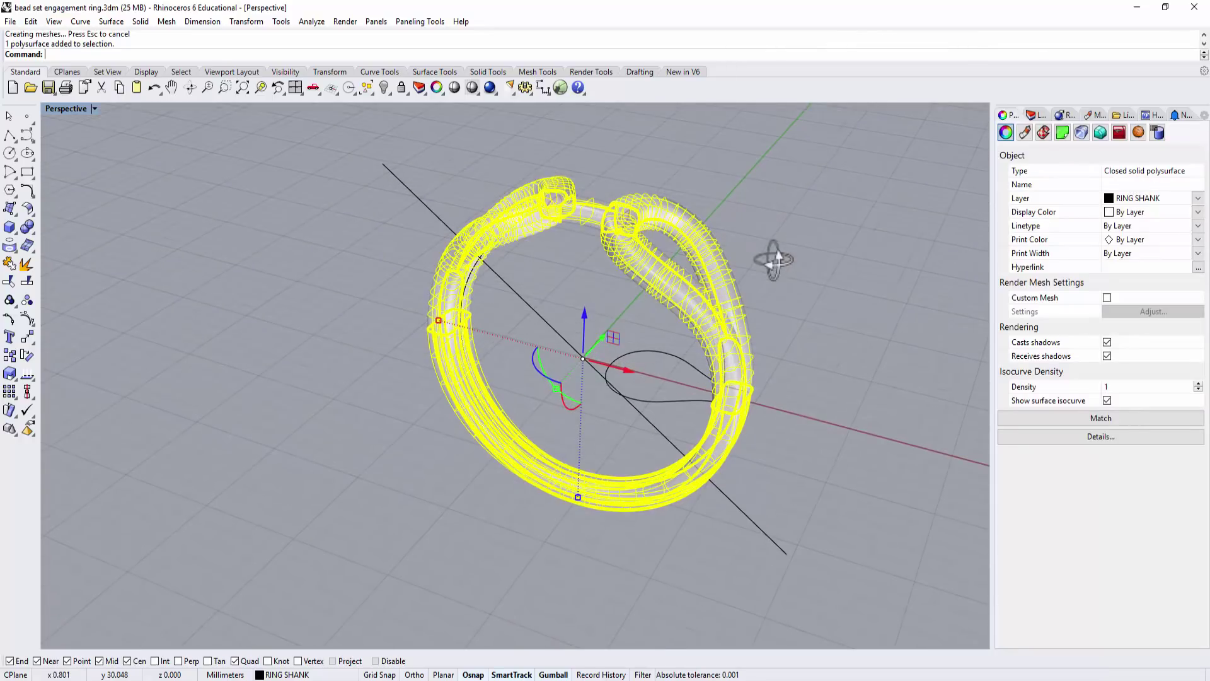
- Turn on the HEAD layer to show the stone setting on the finished shank
{"action": "left_click", "coordinate": [1027, 115]}
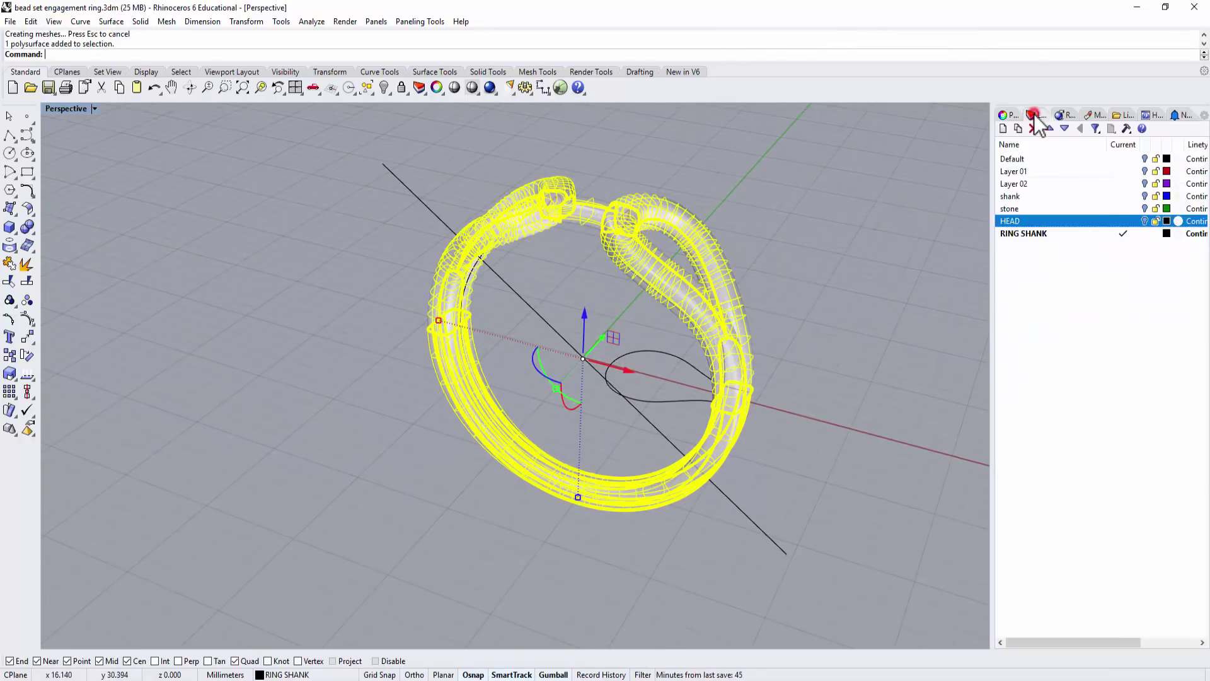
{"action": "left_click", "coordinate": [1143, 222]}
{"action": "left_click", "coordinate": [808, 228]}
- Examine the completed ring from several angles, including where the head meets the bridge and split arms
{"action": "right_click_drag", "start_coordinate": [754, 294], "coordinate": [597, 354]}
{"action": "scroll", "coordinate": [449, 260], "scroll_direction": "up", "scroll_amount": 5}
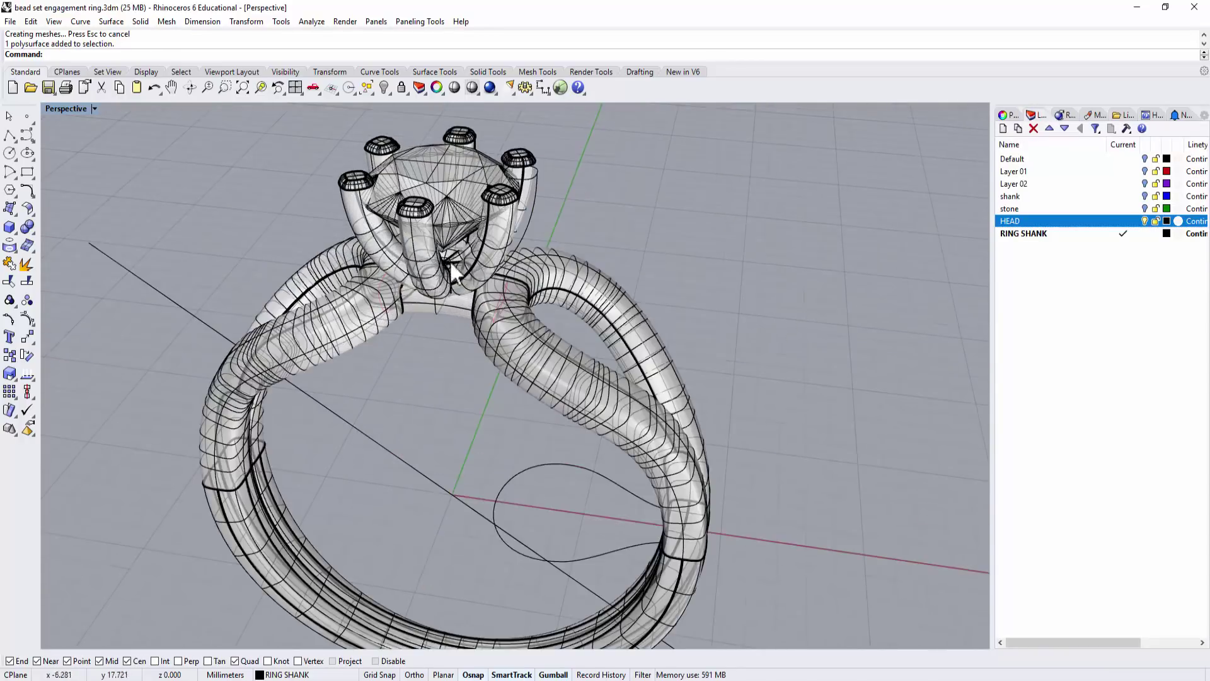
{"action": "right_click_drag", "start_coordinate": [485, 283], "coordinate": [460, 286]}
{"action": "scroll", "coordinate": [476, 283], "scroll_direction": "up", "scroll_amount": 5}
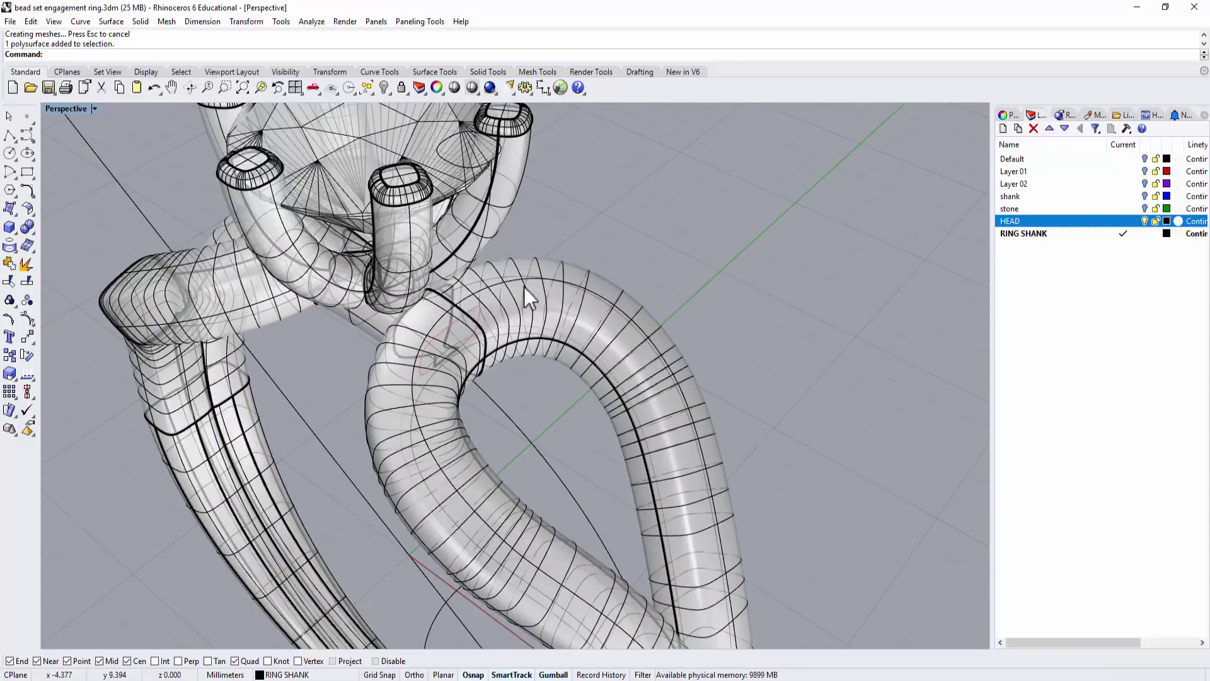
{"action": "scroll", "coordinate": [571, 308], "scroll_direction": "down", "scroll_amount": 5}
{"action": "right_click_drag", "start_coordinate": [662, 373], "coordinate": [864, 395]}
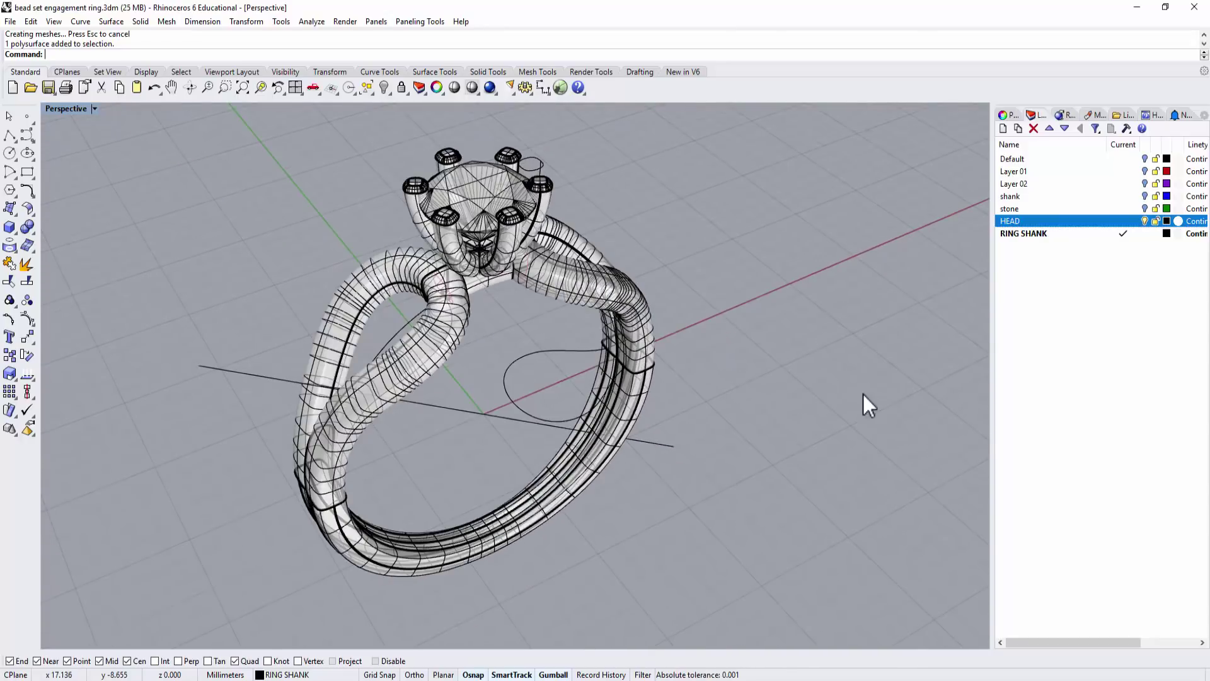
{"action": "right_click_drag", "start_coordinate": [699, 417], "coordinate": [546, 424]}
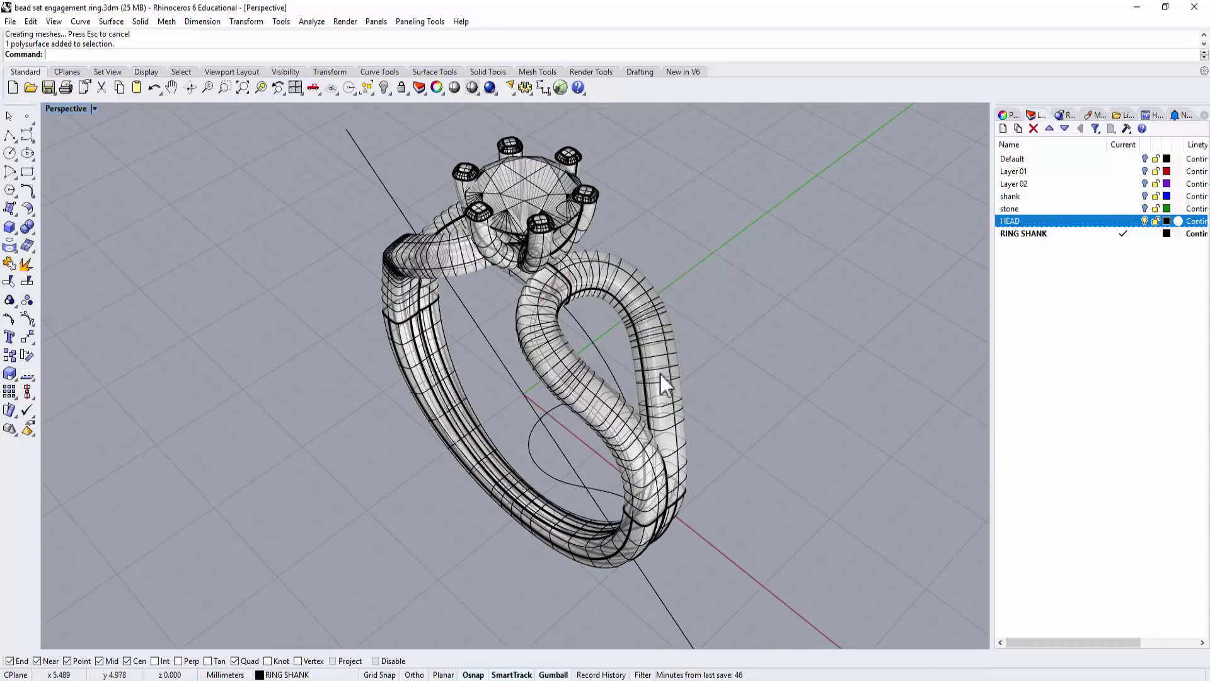
{"action": "right_click_drag", "start_coordinate": [707, 428], "coordinate": [859, 445]}
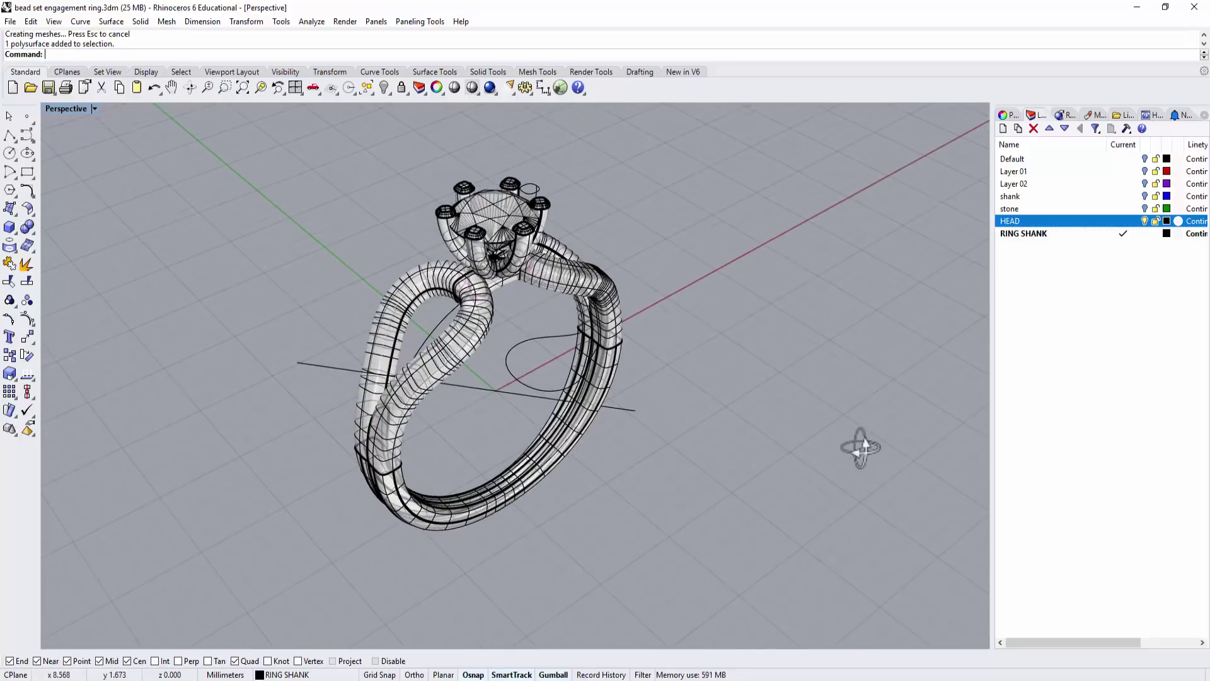
{"action": "scroll", "coordinate": [687, 369], "scroll_direction": "up", "scroll_amount": 3}
{"action": "scroll", "coordinate": [692, 369], "scroll_direction": "down", "scroll_amount": 2}
{"action": "right_click_drag", "start_coordinate": [694, 368], "coordinate": [652, 429], "text": "shift"}
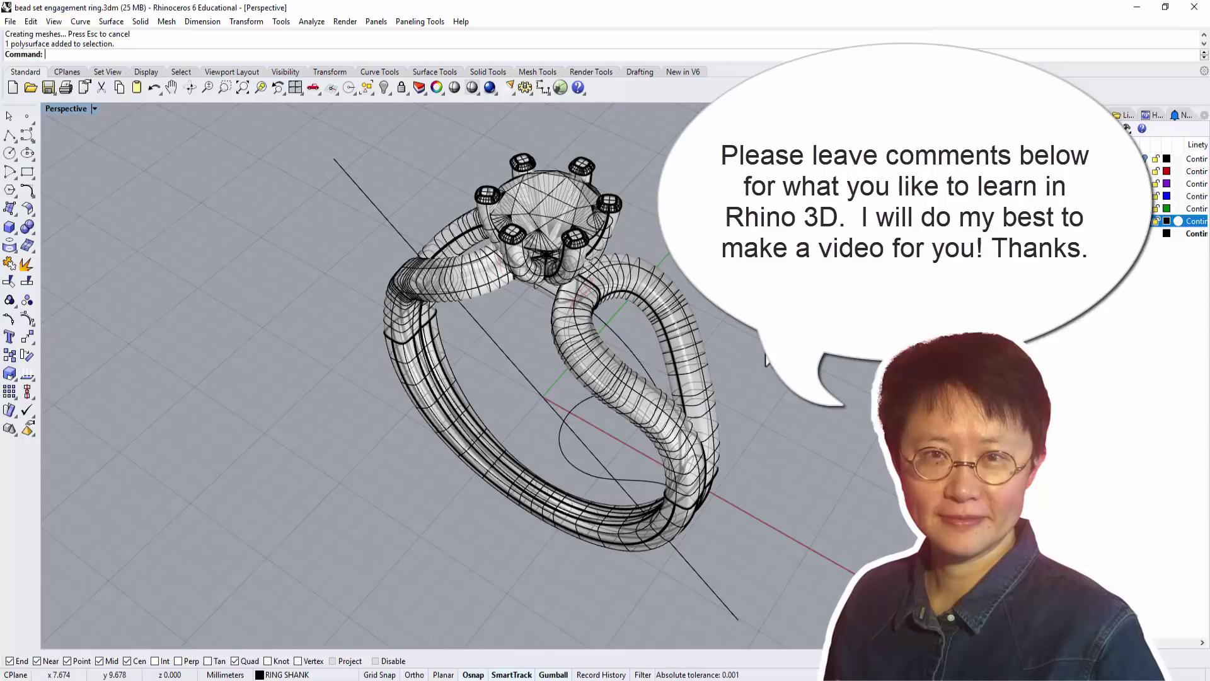
{"action": "right_click_drag", "start_coordinate": [750, 350], "coordinate": [635, 354], "text": "shift"}
{"action": "right_click_drag", "start_coordinate": [629, 403], "coordinate": [771, 397]}
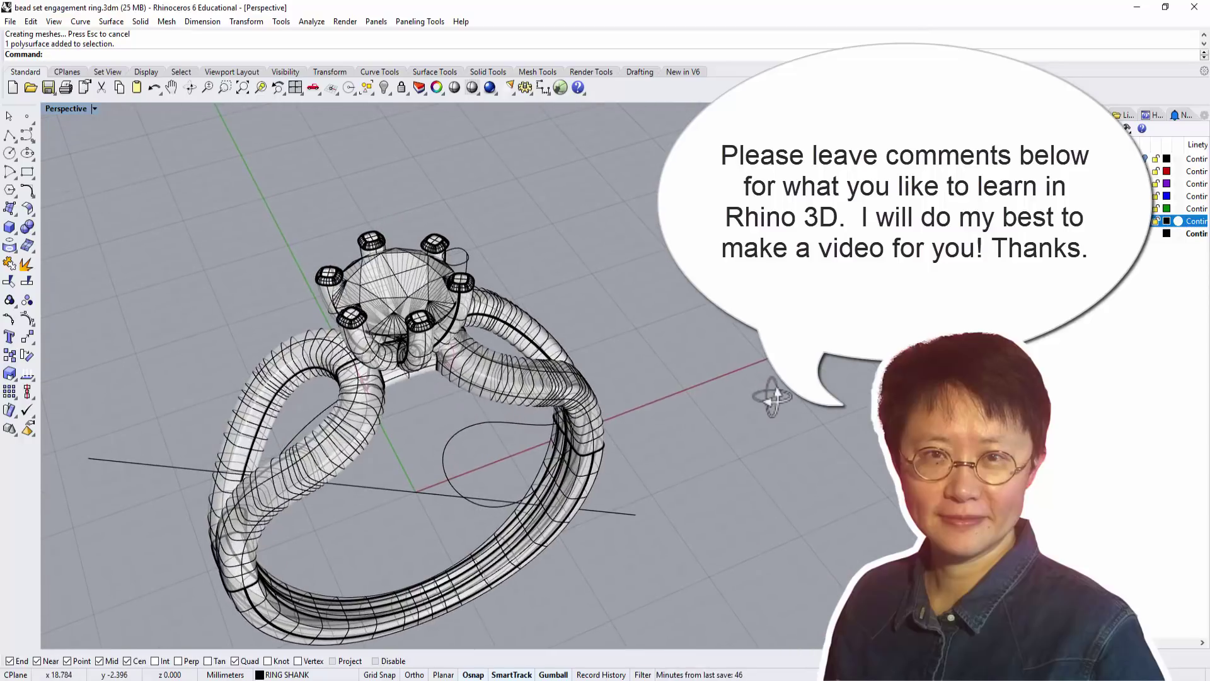
{"action": "right_click_drag", "start_coordinate": [758, 451], "coordinate": [743, 406], "text": "shift"}
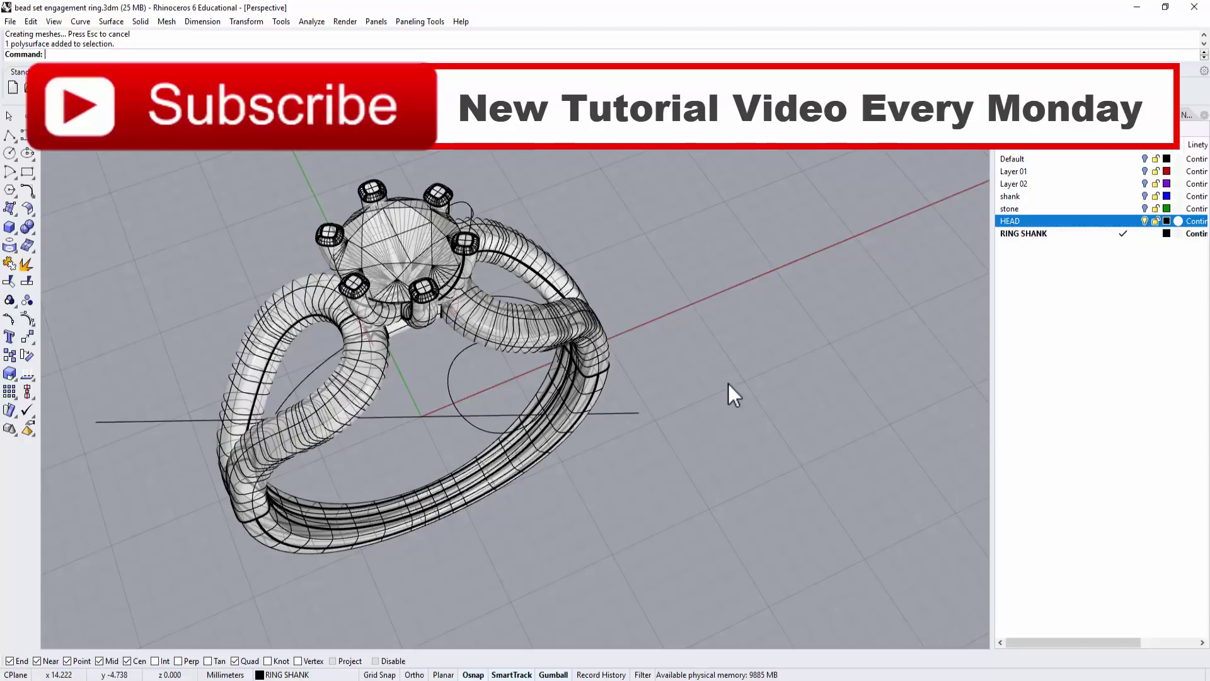
{"action": "right_click_drag", "start_coordinate": [736, 378], "coordinate": [738, 351]}
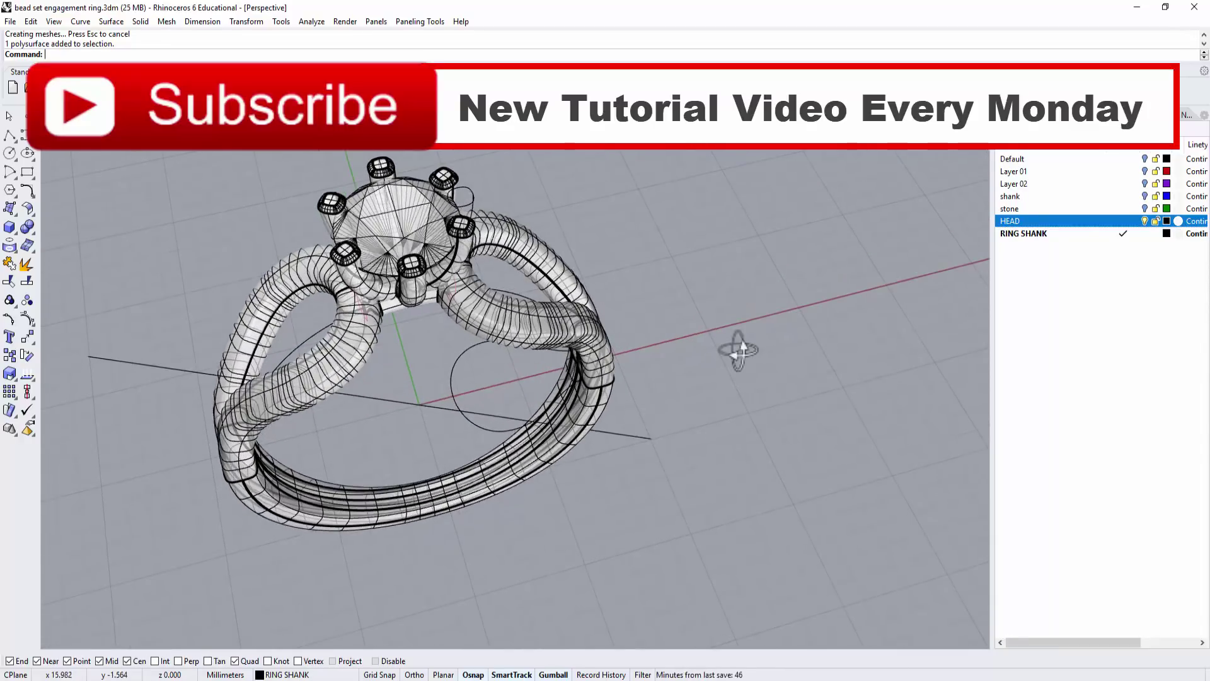